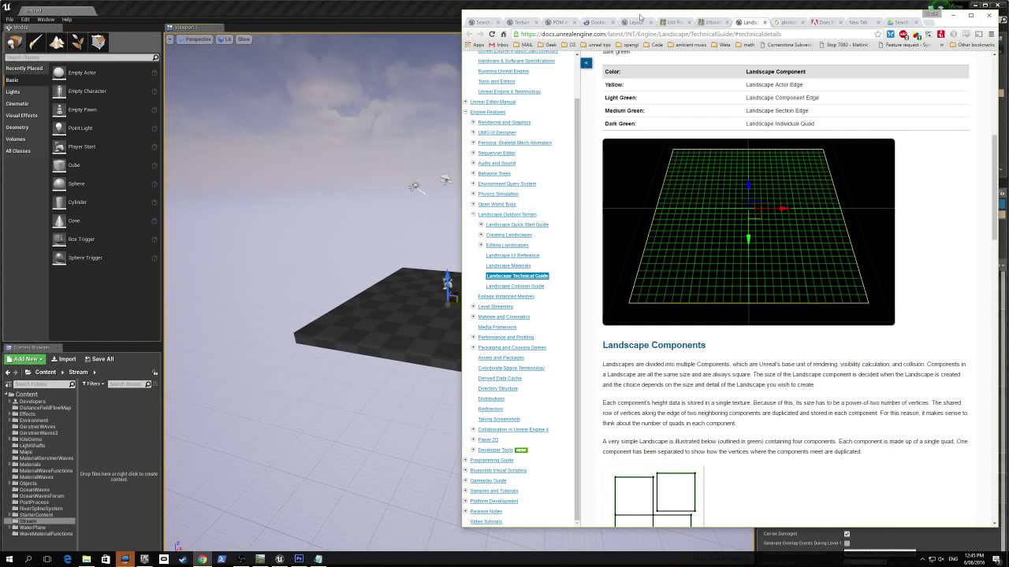
# - Switch from Chrome to Unreal Editor, enter Landscape mode and set the new landscape to Create New instead of Import from File
pyautogui.moveTo(845, 17)
pyautogui.mouseDown()
pyautogui.moveTo(34, 33)
pyautogui.moveTo(874, 95)
pyautogui.moveTo(845, 38)
pyautogui.moveTo(855, 30)
pyautogui.mouseUp()
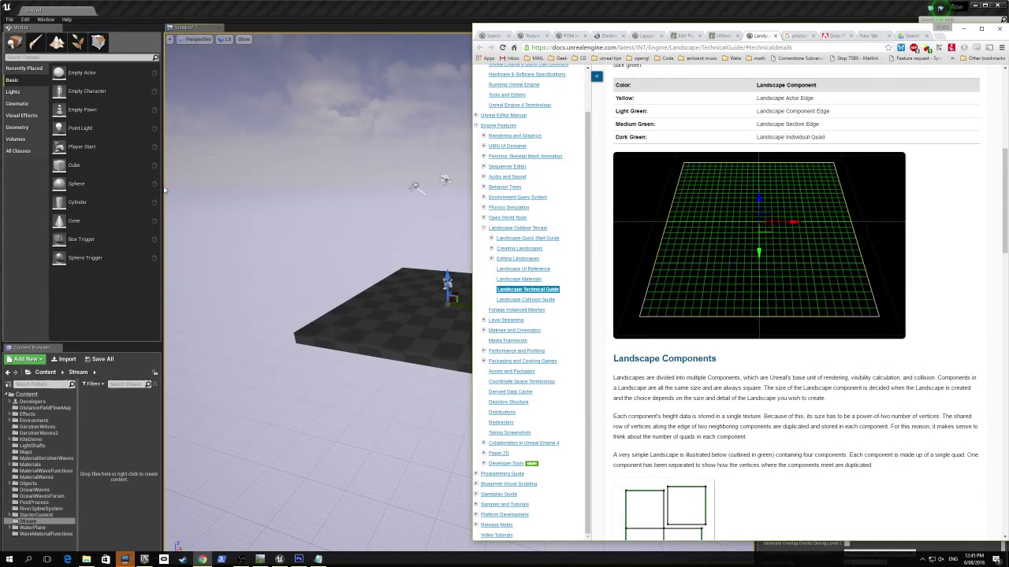
pyautogui.click(126, 186)
pyautogui.moveTo(160, 185); pyautogui.dragTo(130, 186)
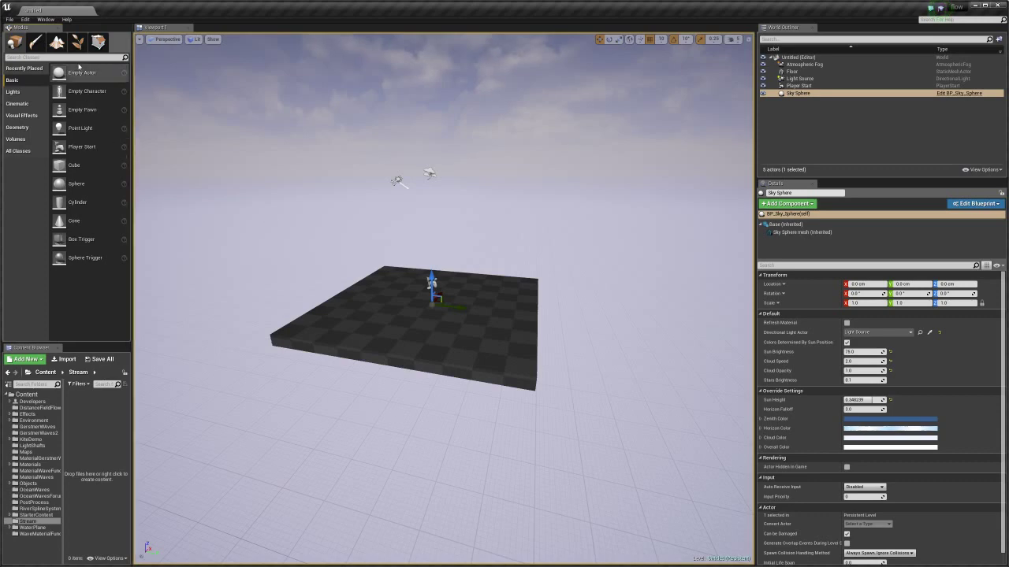
pyautogui.click(57, 43)
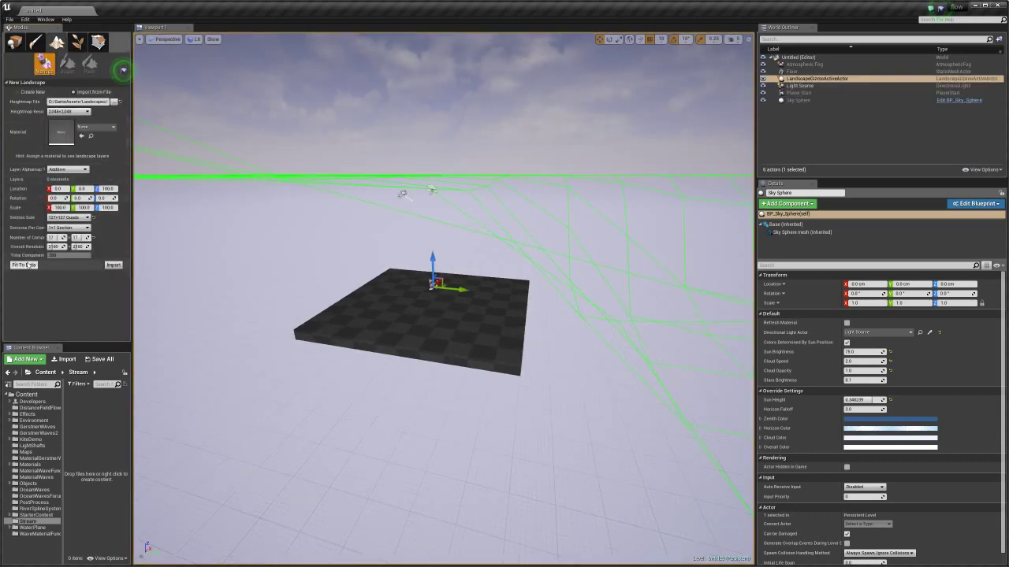
pyautogui.click(28, 93)
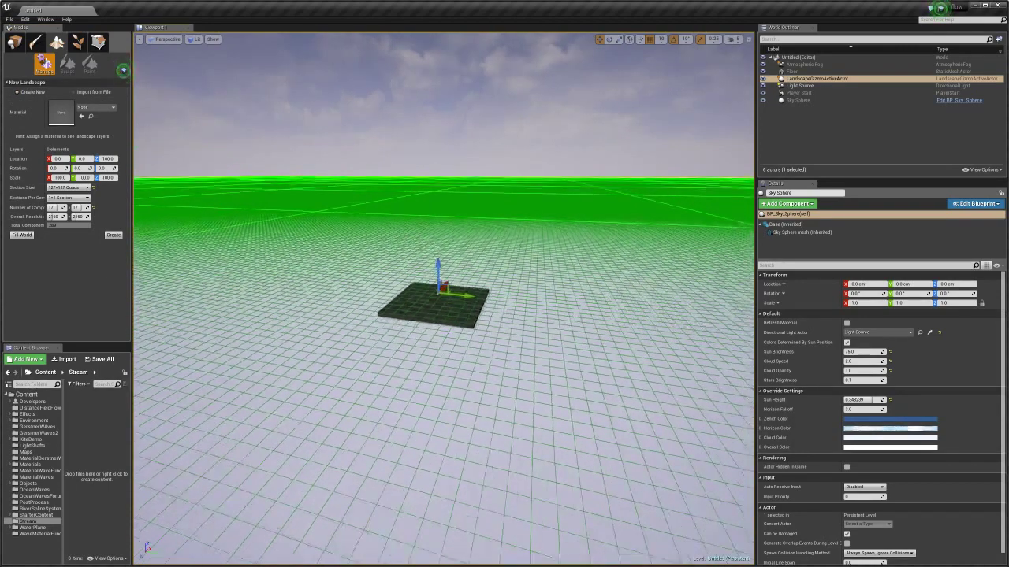
pyautogui.scroll(-5, 443, 299)
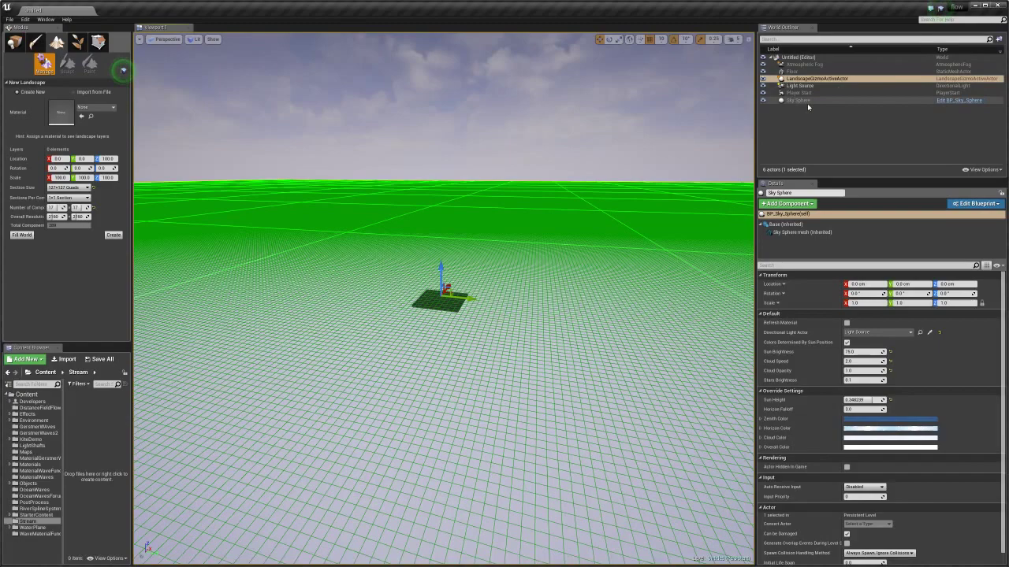
pyautogui.scroll(-2, 297, 230)
pyautogui.scroll(-4, 311, 232)
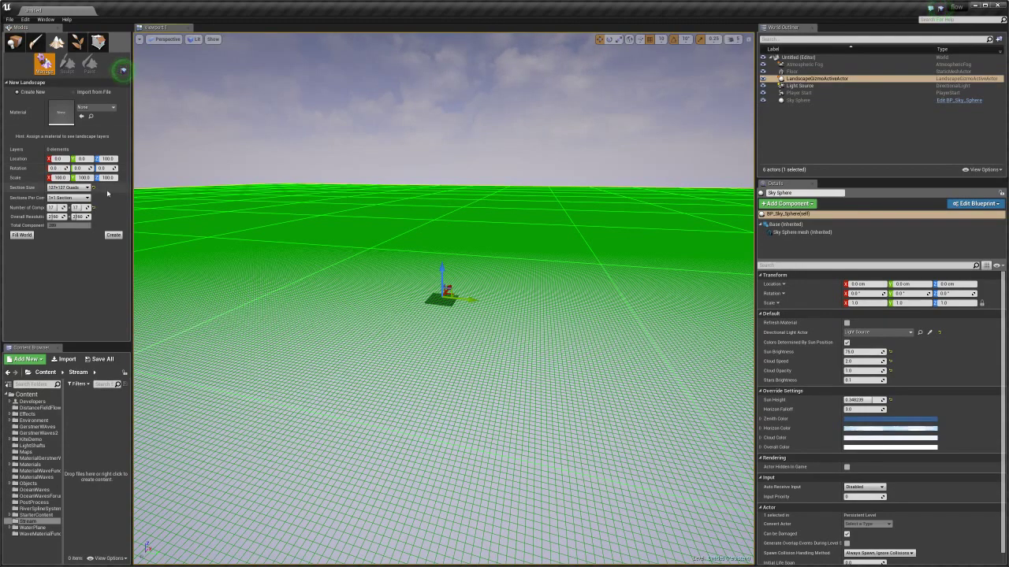
# - Choose a section size of 127×127 Quads and set the number of components to 1 × 1 for the new landscape
pyautogui.moveTo(131, 186); pyautogui.dragTo(203, 185)
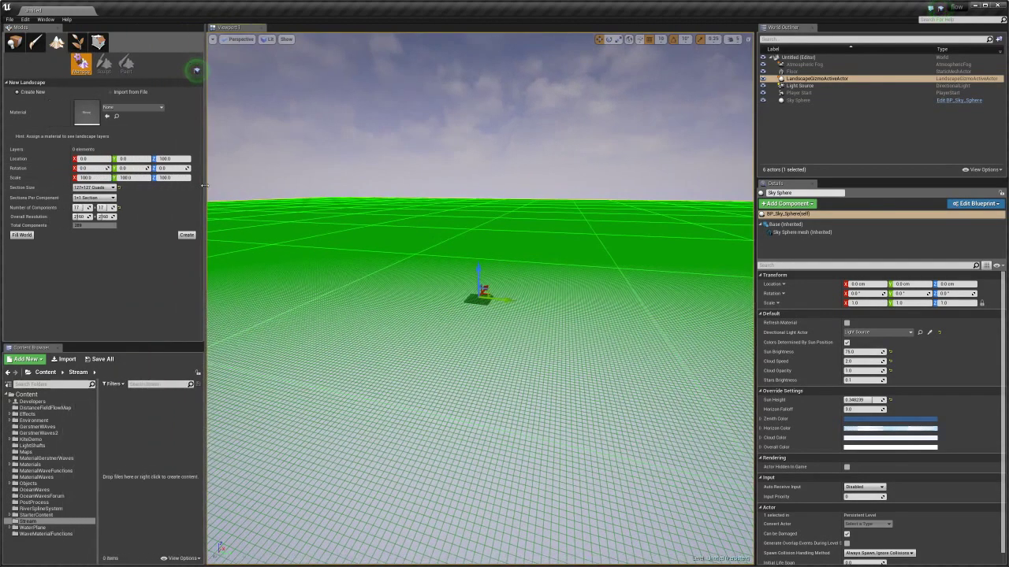
pyautogui.click(112, 189)
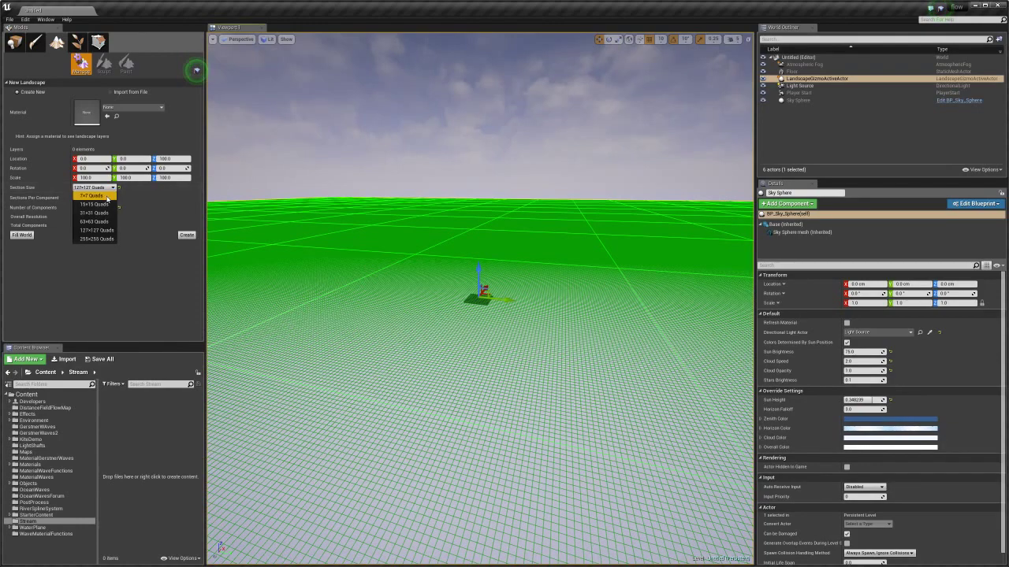
pyautogui.click(96, 230)
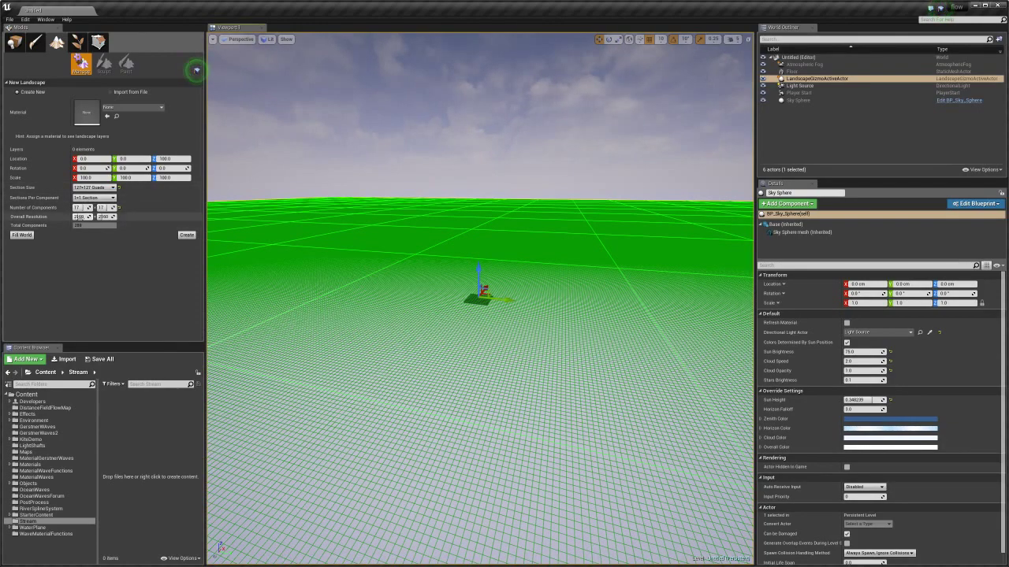
pyautogui.moveTo(83, 208); pyautogui.dragTo(74, 208)
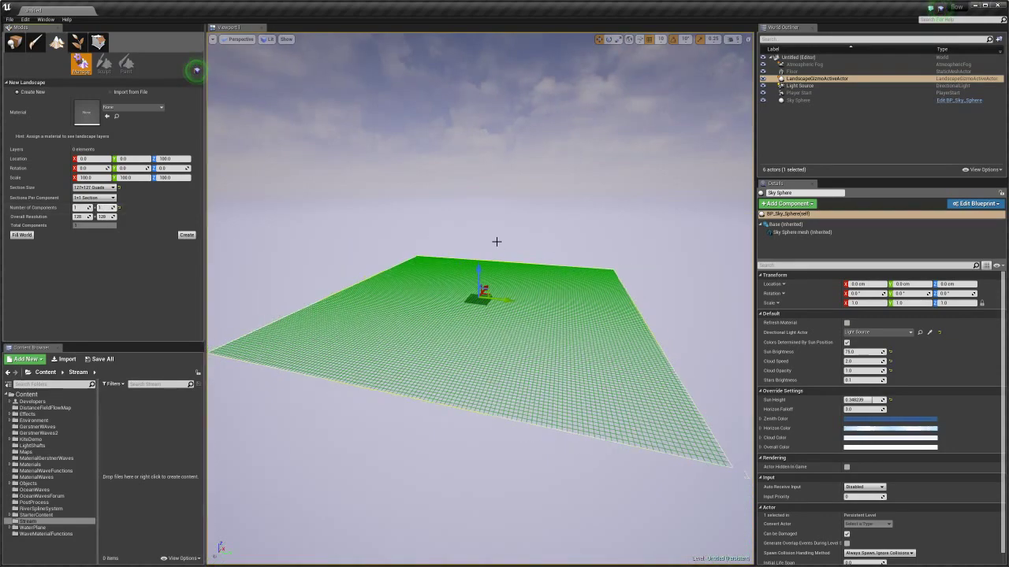
pyautogui.moveTo(415, 231); pyautogui.dragTo(414, 226, button='right')
pyautogui.moveTo(414, 226); pyautogui.dragTo(405, 211, button='middle')
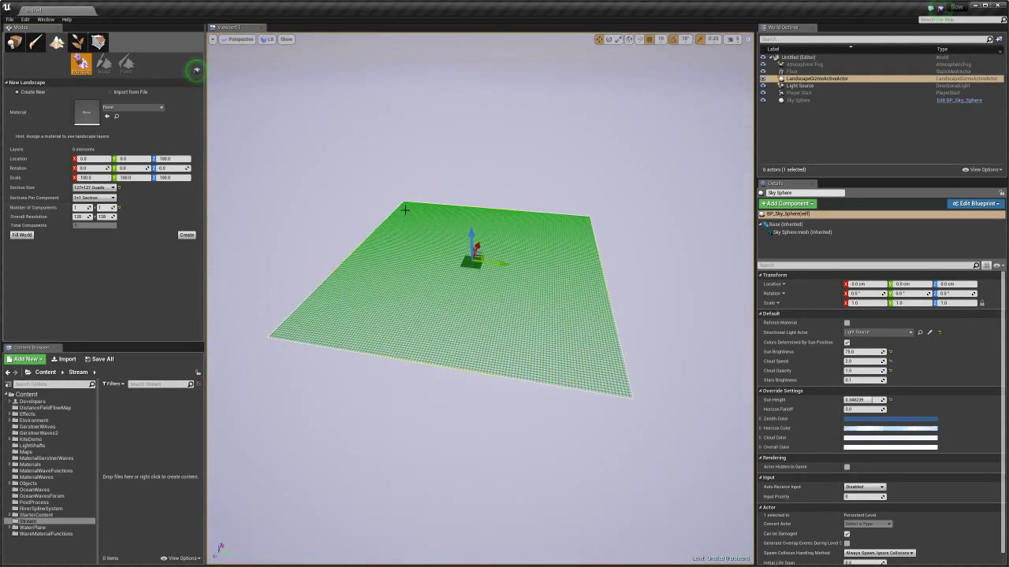
pyautogui.scroll(3, 381, 217)
pyautogui.scroll(1, 389, 238)
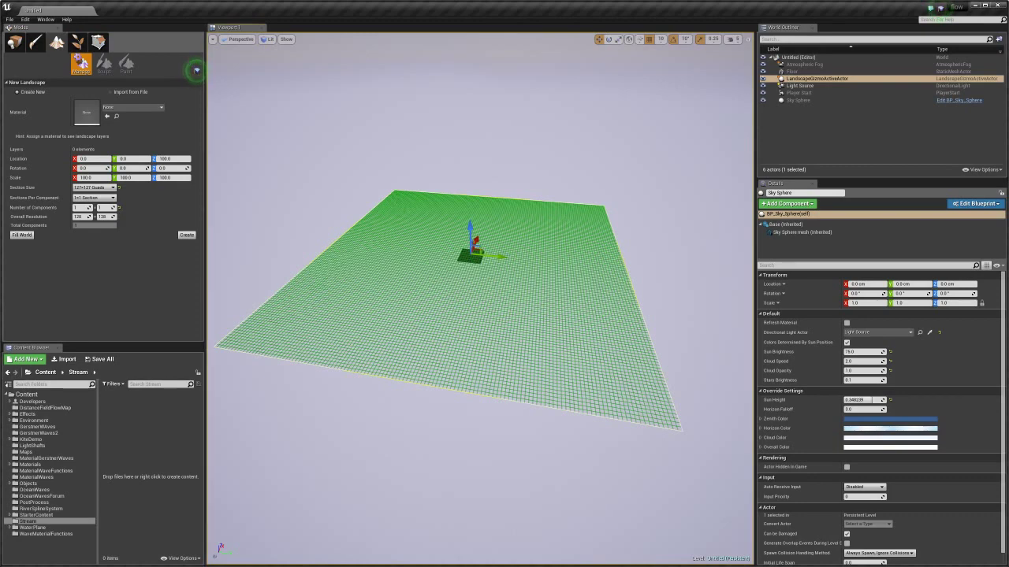
# - Switch to the Landscape Technical Guide in Chrome and examine the colour table's entries for actor edges and component edges
pyautogui.hotkey('alt', 'Tab')
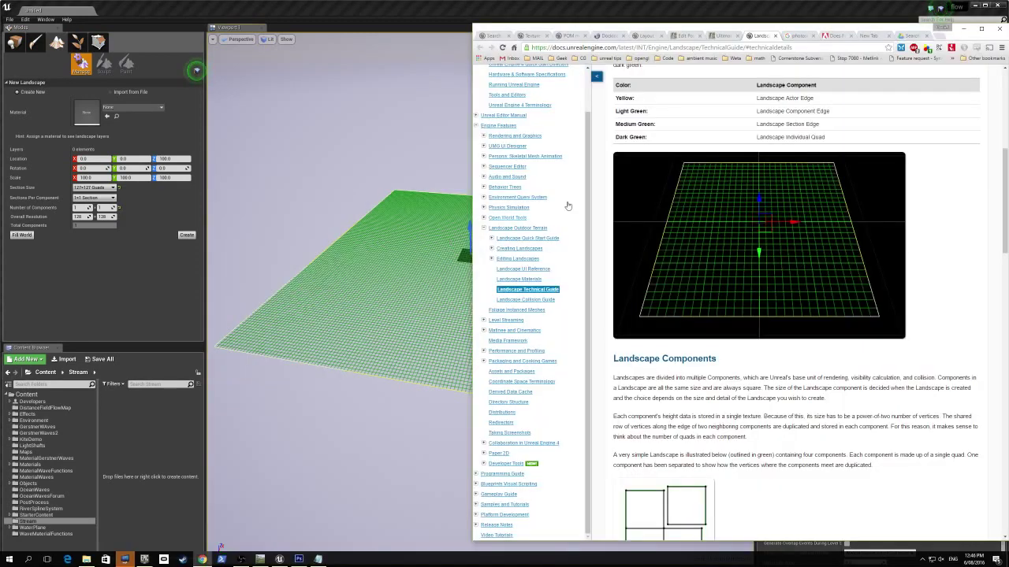
pyautogui.moveTo(473, 257); pyautogui.dragTo(345, 257)
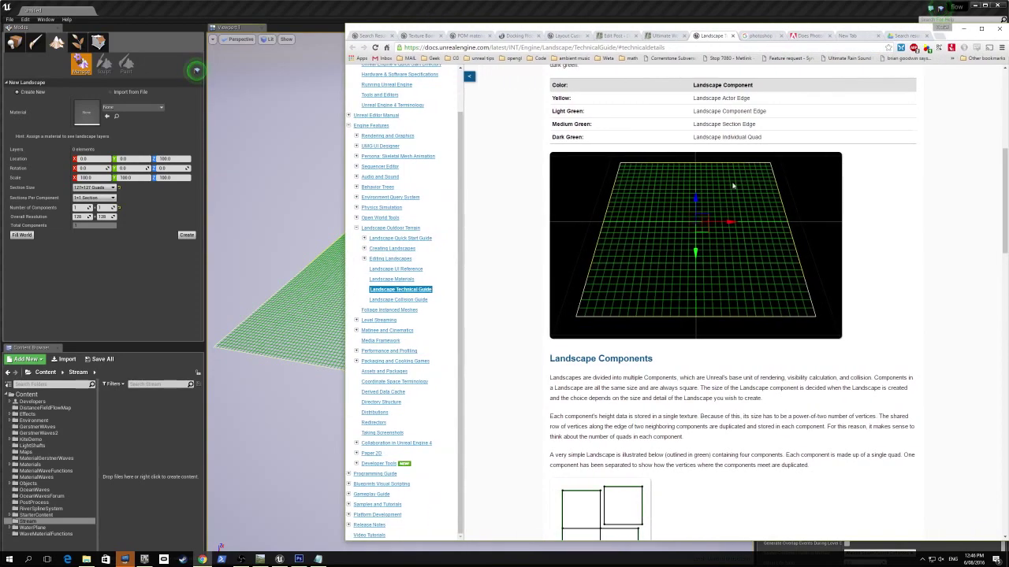
pyautogui.scroll(5, 721, 188)
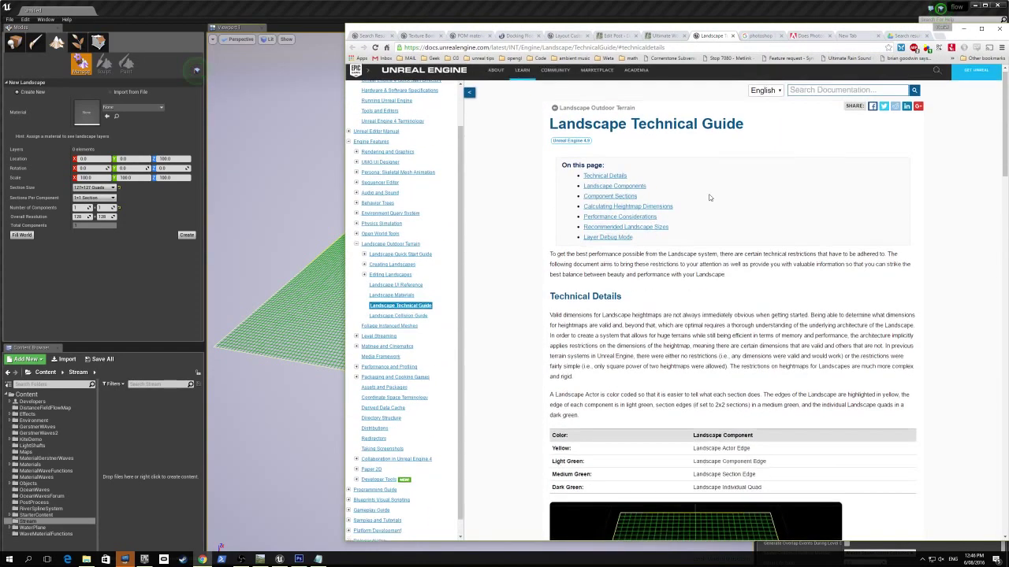
pyautogui.scroll(-4, 709, 198)
pyautogui.moveTo(552, 138); pyautogui.dragTo(776, 142)
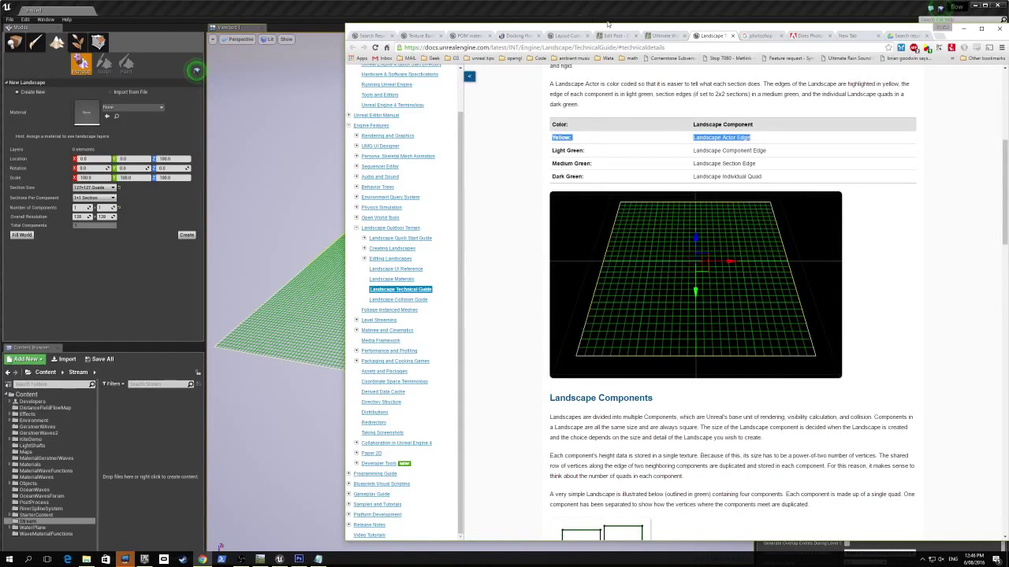
pyautogui.moveTo(605, 31)
pyautogui.mouseDown()
pyautogui.moveTo(963, 78)
pyautogui.moveTo(897, 85)
pyautogui.moveTo(593, 23)
pyautogui.mouseUp()
pyautogui.moveTo(723, 145); pyautogui.dragTo(841, 147)
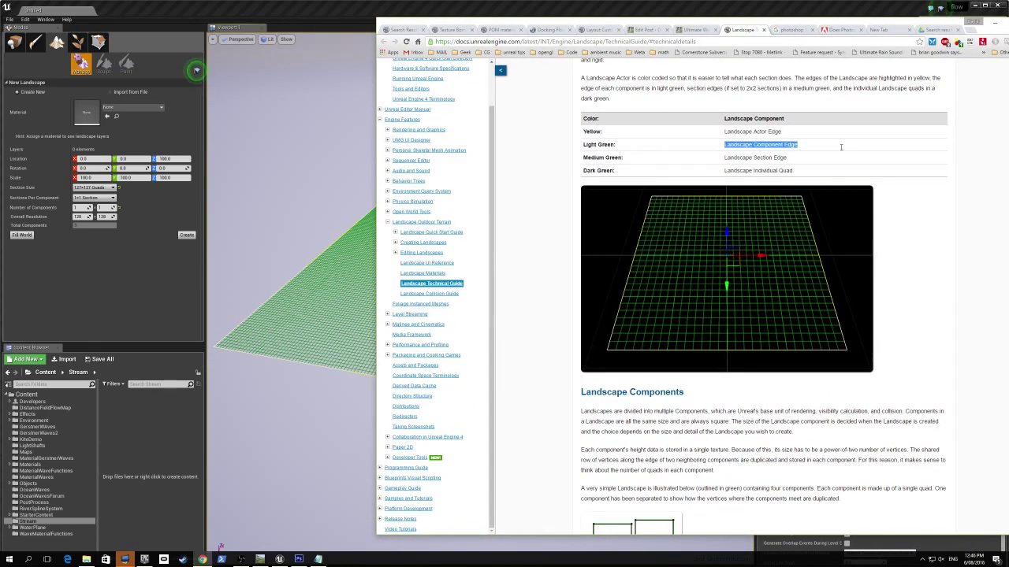
# - Switch to Unreal Editor and set the new landscape's number of components to 2 × 2
pyautogui.click(259, 9)
pyautogui.moveTo(81, 207); pyautogui.dragTo(112, 207)
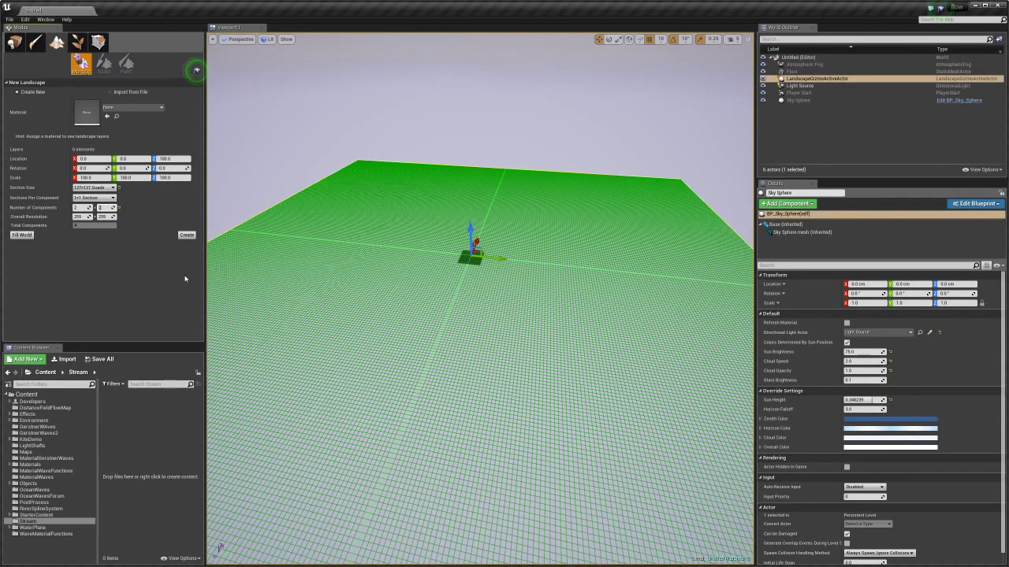
# - Compare the guide's section edge and component edge colour entries in Chrome with the landscape preview grid in Unreal Editor
pyautogui.hotkey('alt', 'Tab')
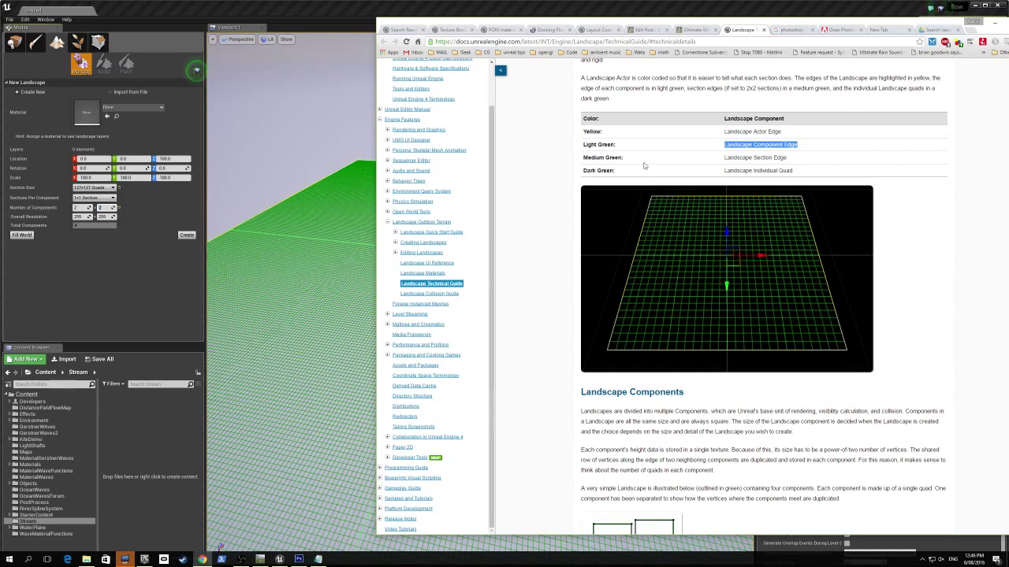
pyautogui.moveTo(587, 156); pyautogui.dragTo(800, 158)
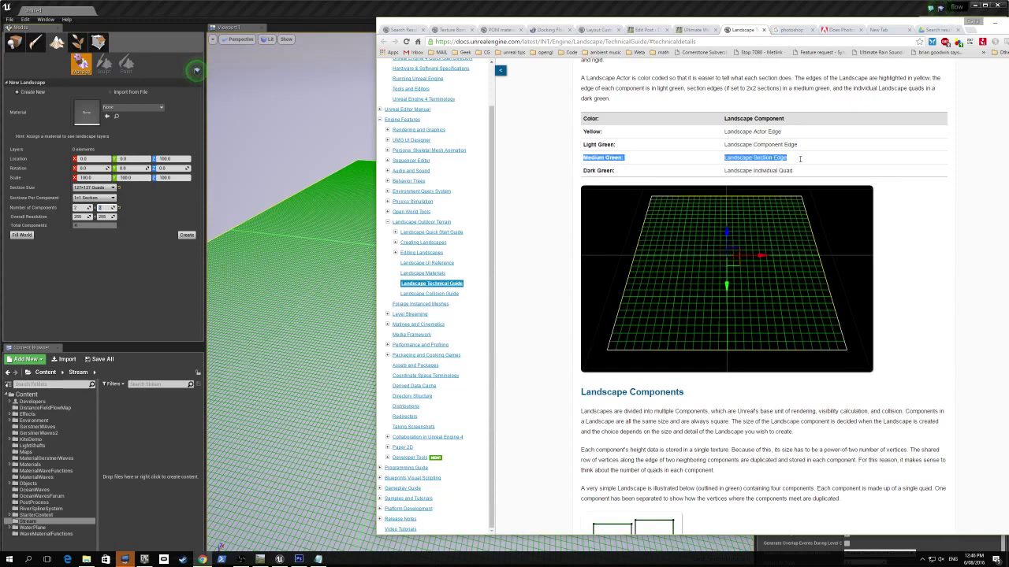
pyautogui.click(193, 7)
pyautogui.scroll(-5, 394, 336)
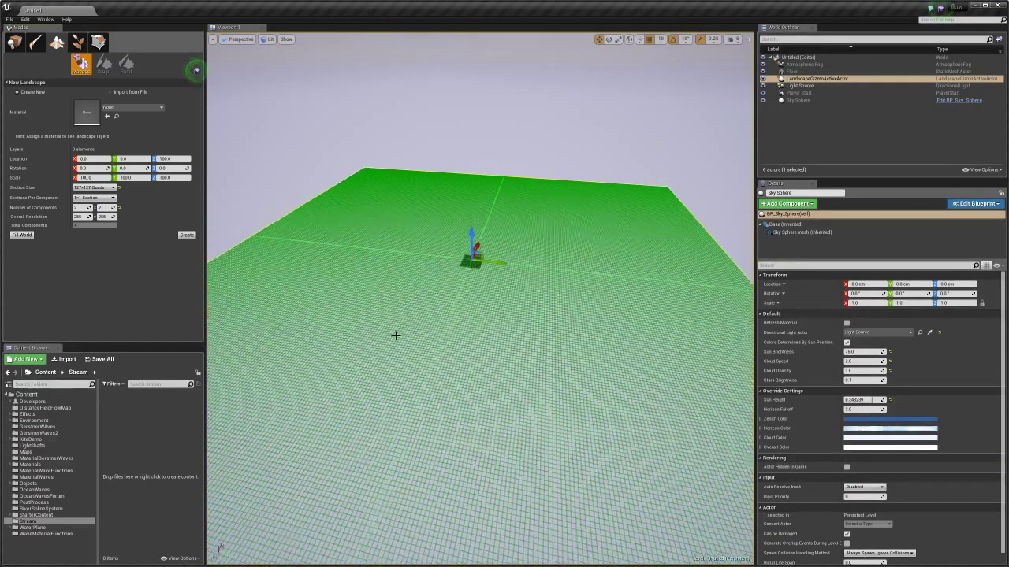
pyautogui.scroll(-1, 396, 337)
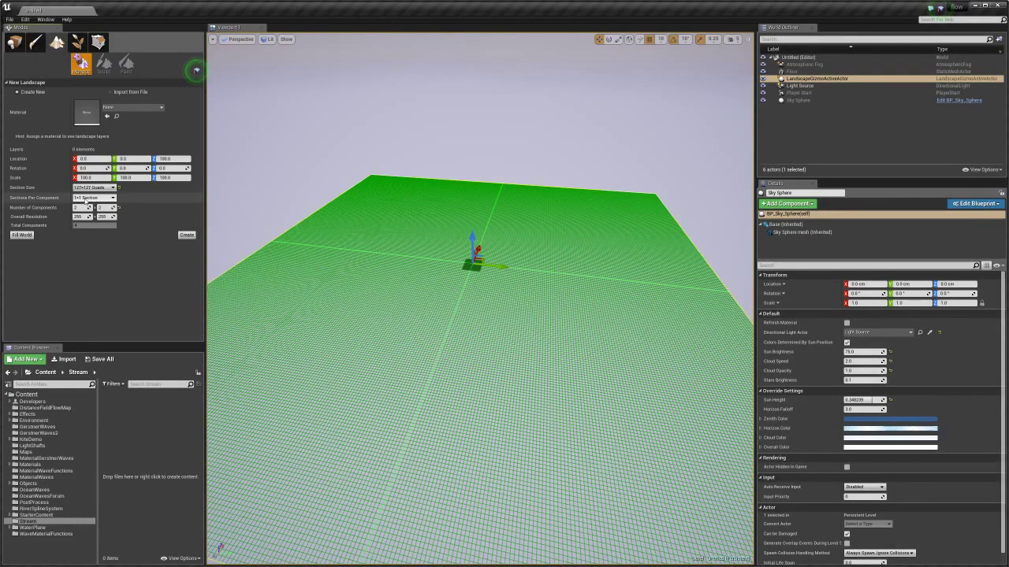
pyautogui.hotkey('alt', 'Tab')
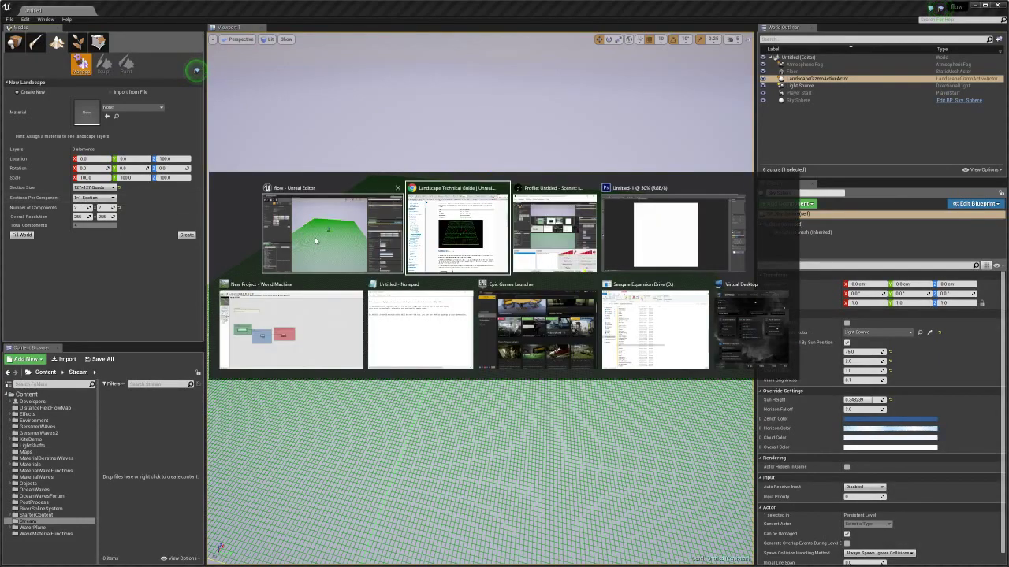
pyautogui.click(461, 238)
pyautogui.scroll(-4, 628, 292)
pyautogui.scroll(4, 578, 315)
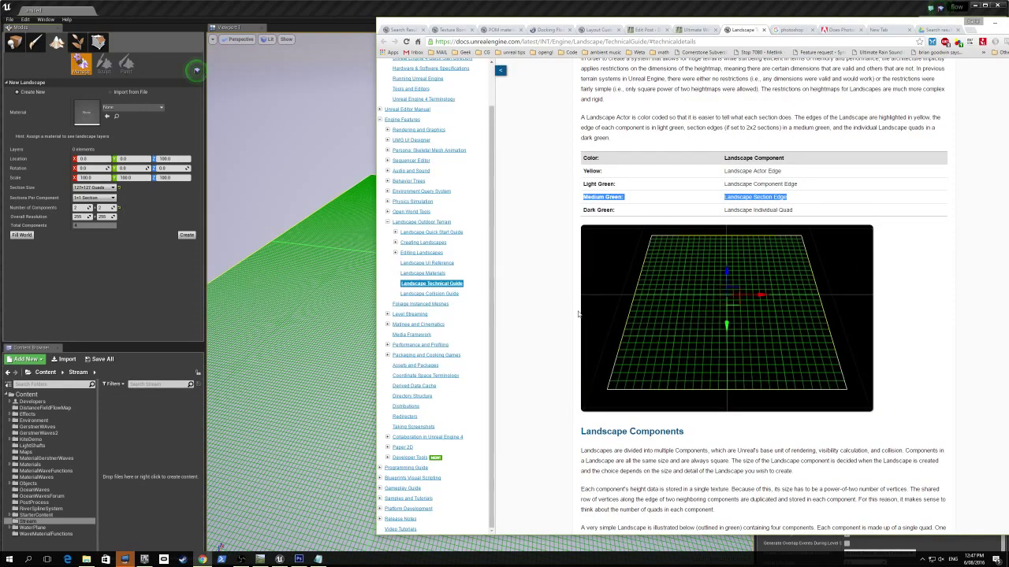
pyautogui.moveTo(800, 184); pyautogui.dragTo(696, 187)
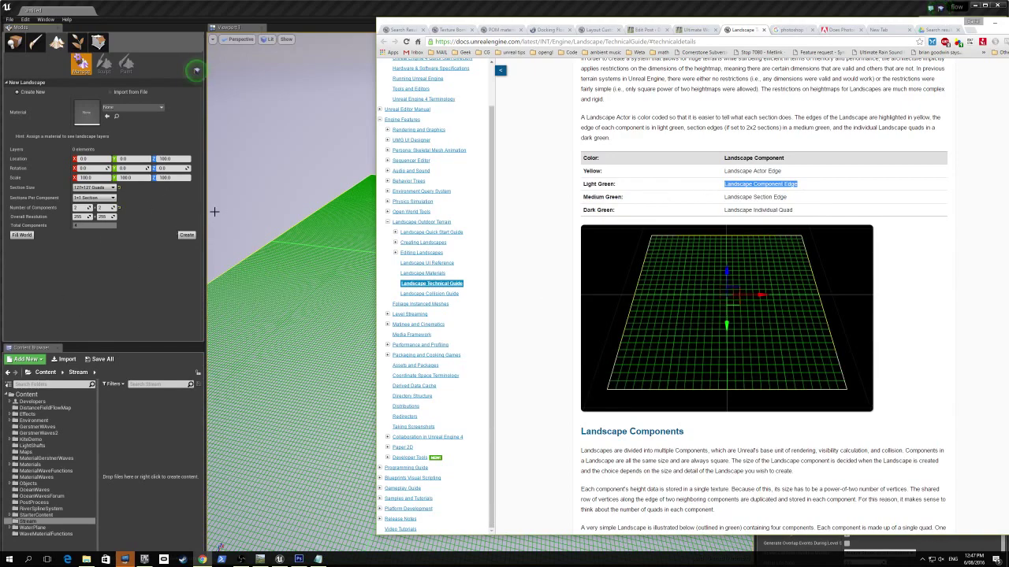
# - Check the Sections Per Component options, and examine the sections per component column of the guide's Recommended Landscape Sizes table in Chrome
pyautogui.click(111, 198)
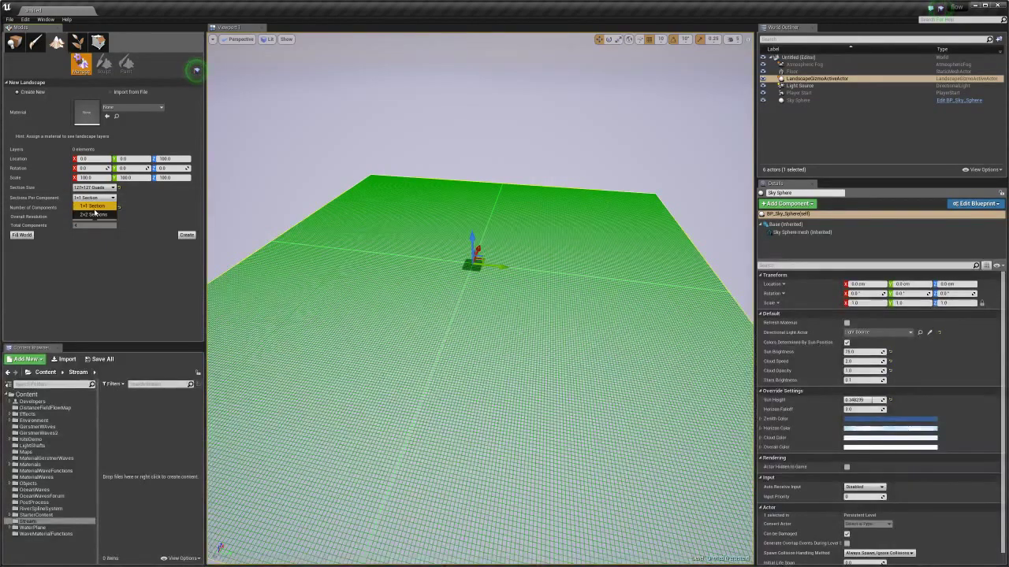
pyautogui.hotkey('alt', 'Tab')
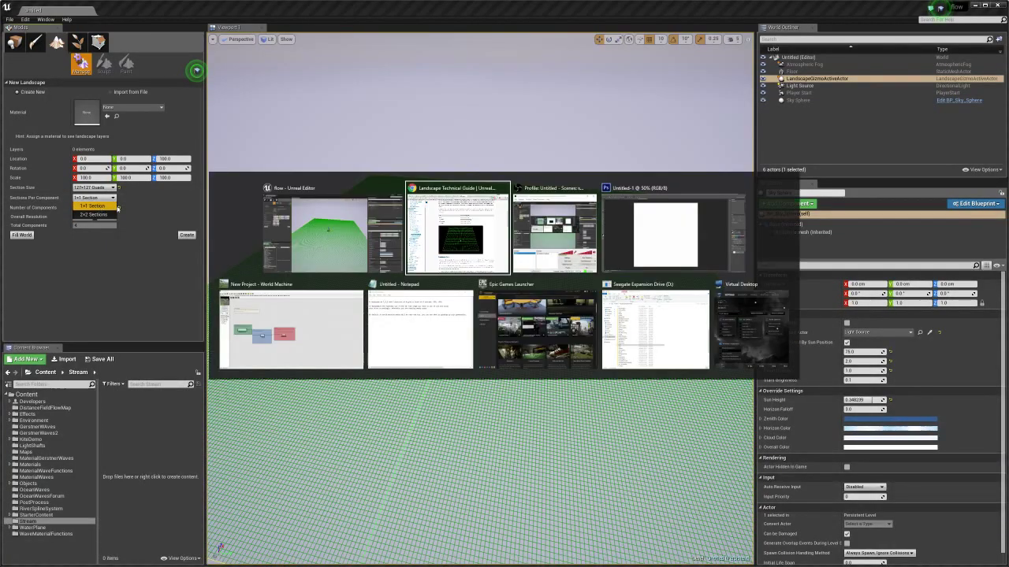
pyautogui.scroll(-3, 599, 252)
pyautogui.scroll(-10, 603, 258)
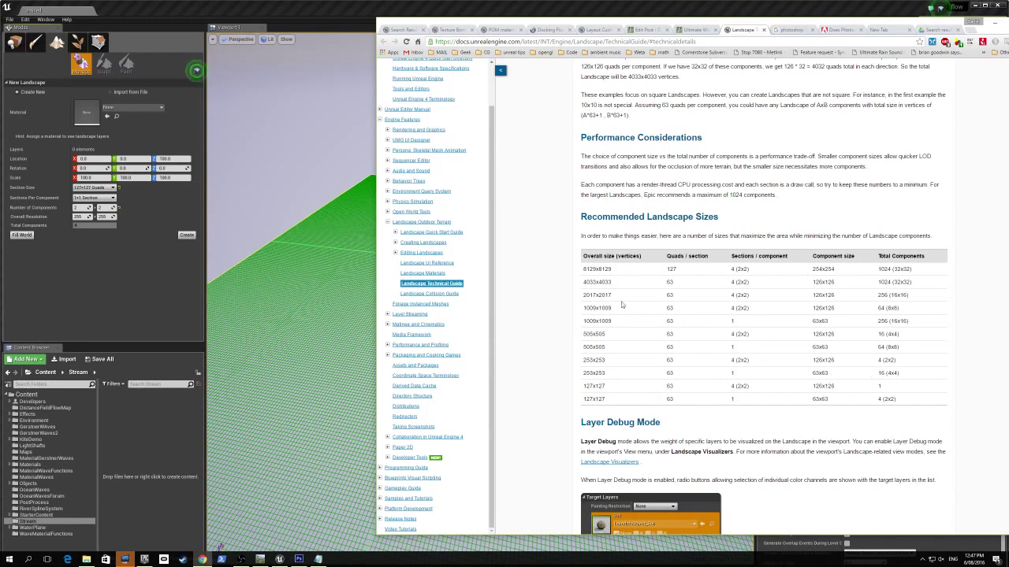
pyautogui.moveTo(755, 272); pyautogui.dragTo(679, 333)
pyautogui.click(679, 334)
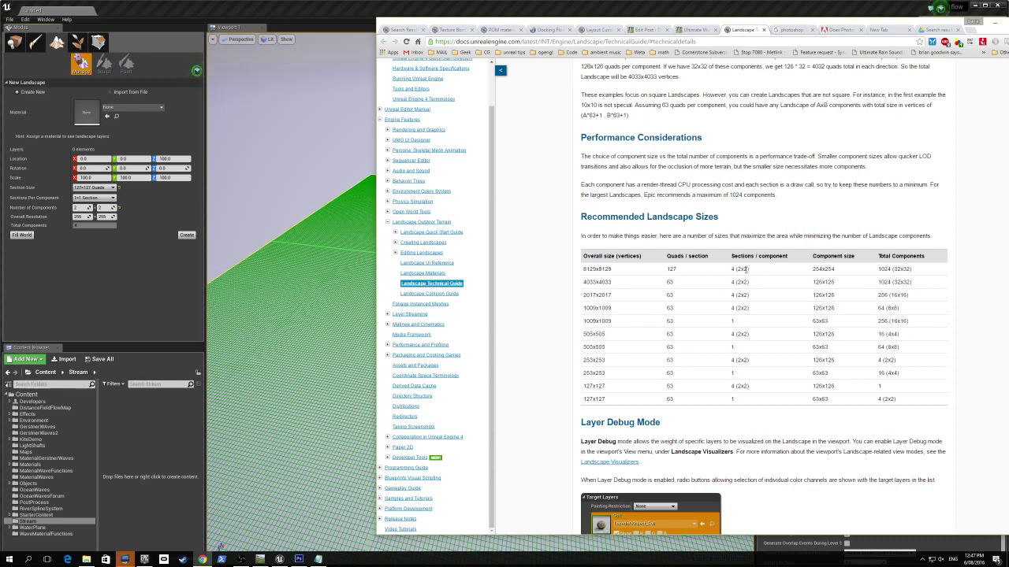
pyautogui.moveTo(749, 270); pyautogui.dragTo(730, 269)
pyautogui.doubleClick(732, 322)
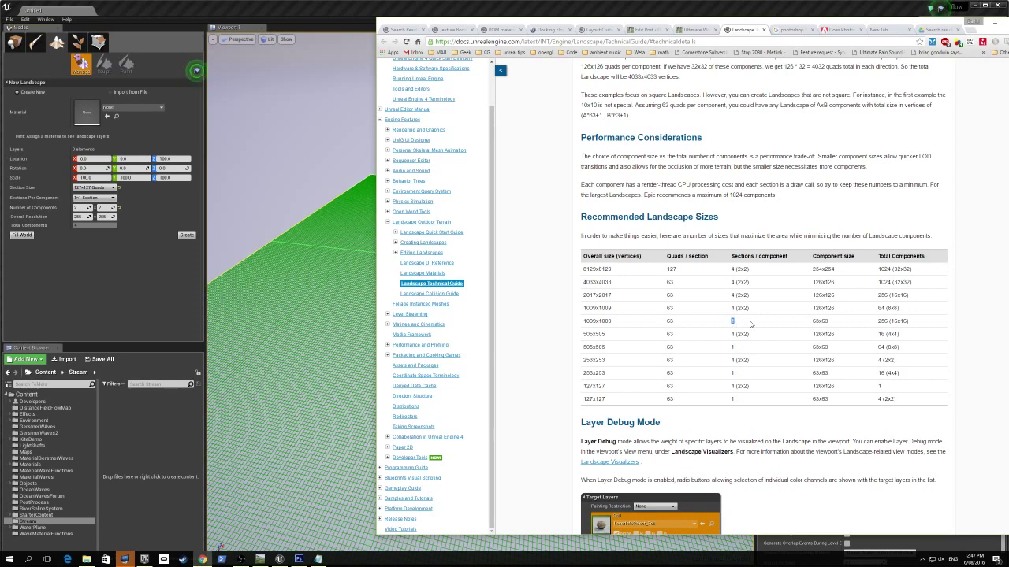
pyautogui.moveTo(751, 309); pyautogui.dragTo(730, 308)
# - Switch to Unreal Editor, set Sections Per Component to 2×2 Sections and inspect the section lines in the landscape preview
pyautogui.click(354, 7)
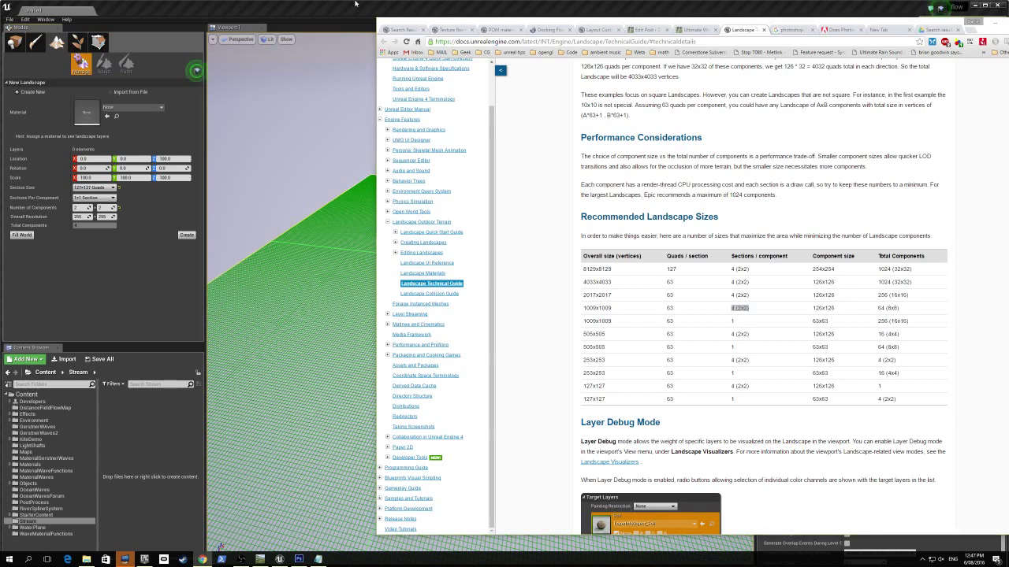
pyautogui.click(94, 197)
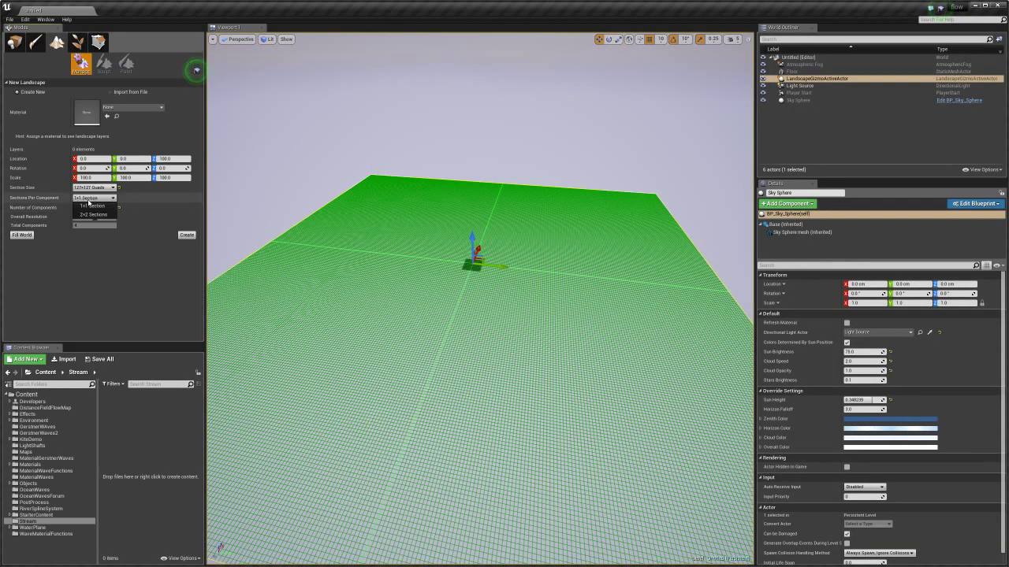
pyautogui.click(91, 214)
pyautogui.scroll(-3, 352, 221)
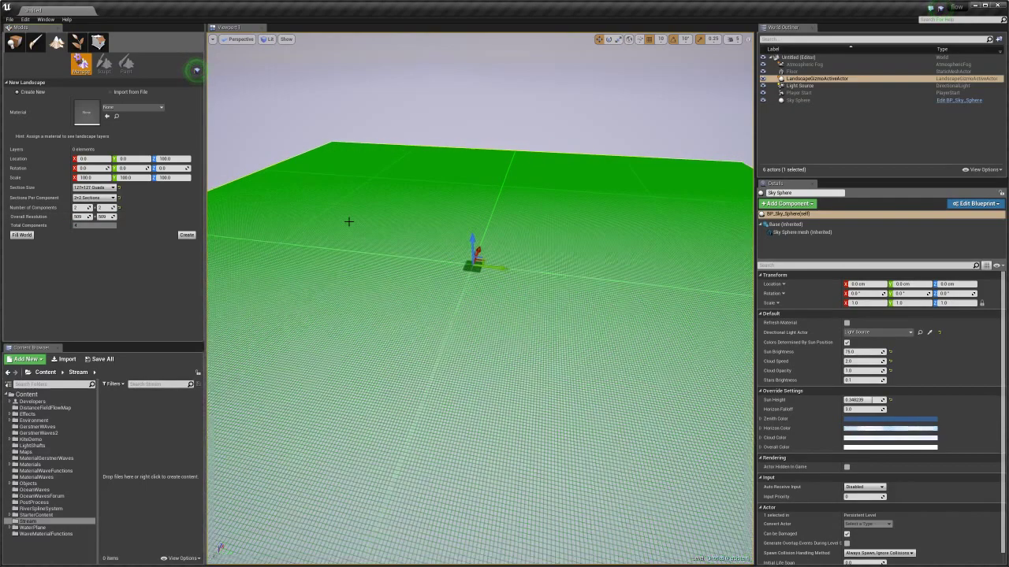
pyautogui.moveTo(358, 220); pyautogui.dragTo(358, 215, button='right')
pyautogui.press('s')
pyautogui.moveTo(555, 249); pyautogui.dragTo(554, 249, button='right')
pyautogui.press('s')
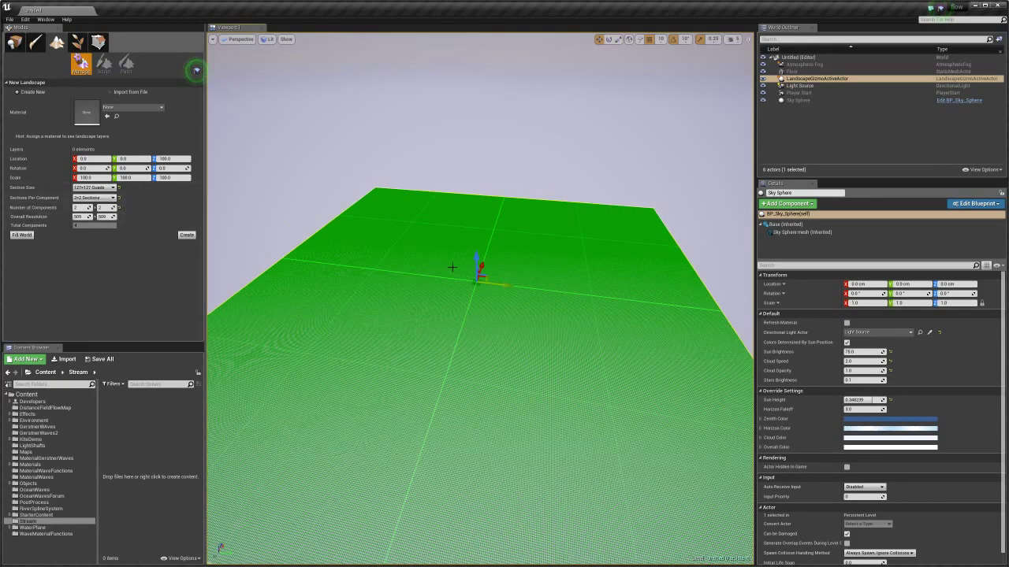
pyautogui.press('w')
pyautogui.moveTo(452, 267); pyautogui.dragTo(452, 267, button='right')
# - Set the new landscape's Section Size to 7×7 Quads
pyautogui.click(115, 188)
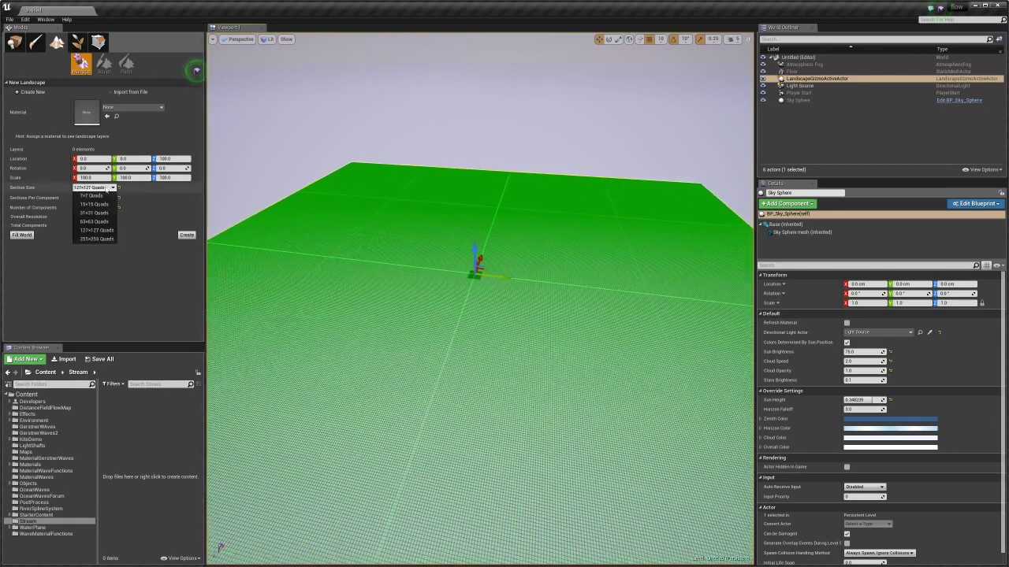
pyautogui.click(99, 197)
pyautogui.moveTo(494, 275); pyautogui.dragTo(455, 276, button='right')
pyautogui.press('w')
pyautogui.press('w')
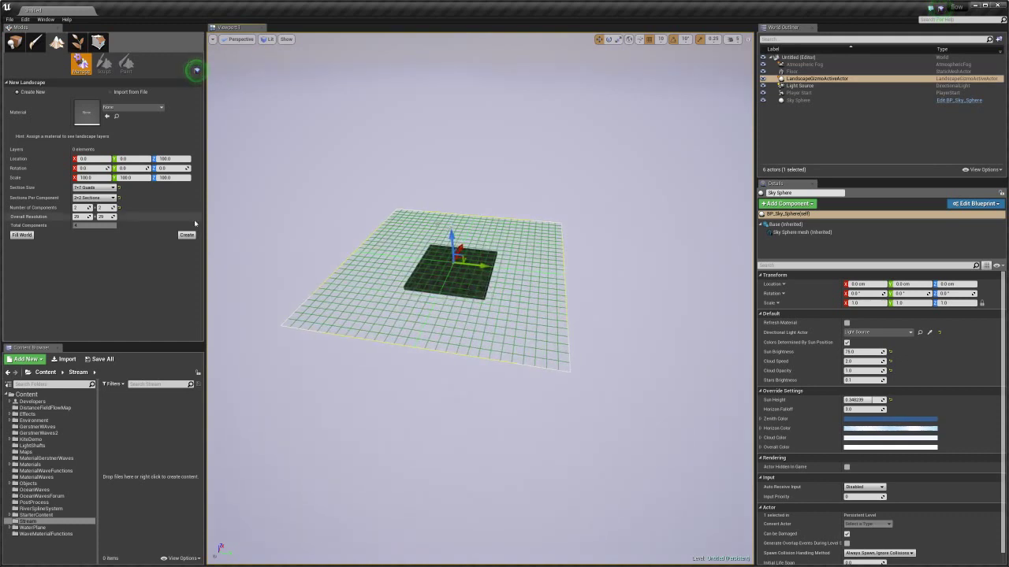
# - Set the new landscape's number of components to 1 × 1
pyautogui.click(84, 208)
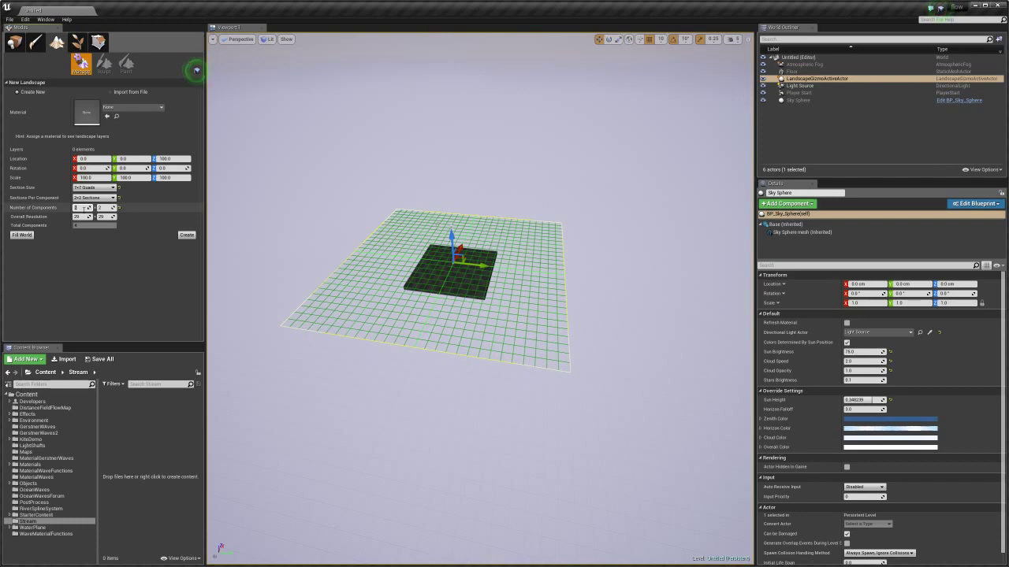
pyautogui.write('1')
pyautogui.click(106, 208)
pyautogui.write('1')
pyautogui.press('Return')
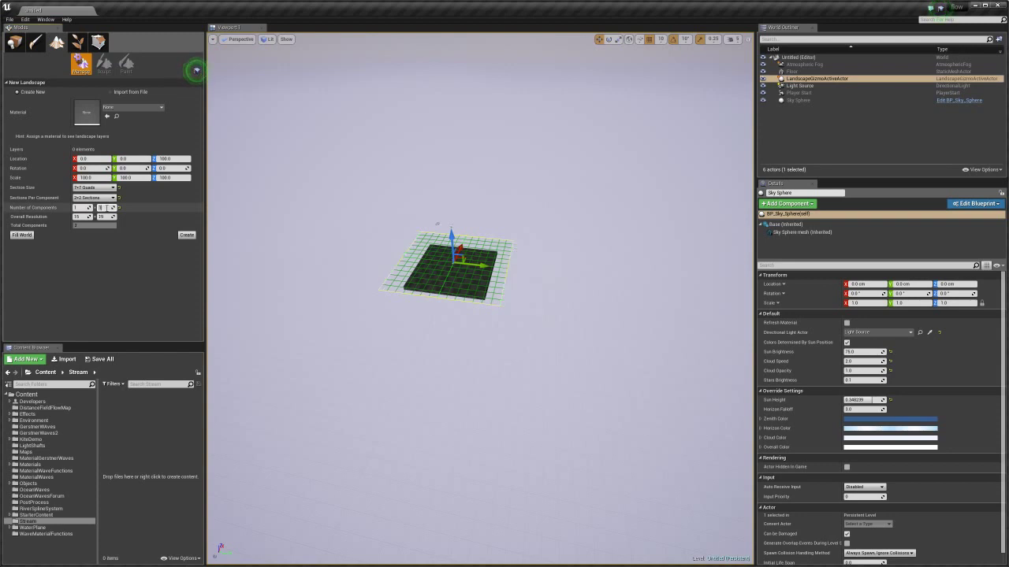
# - Set Sections Per Component to 1×1 Section for the new landscape
pyautogui.click(93, 198)
pyautogui.click(89, 207)
pyautogui.scroll(2, 326, 246)
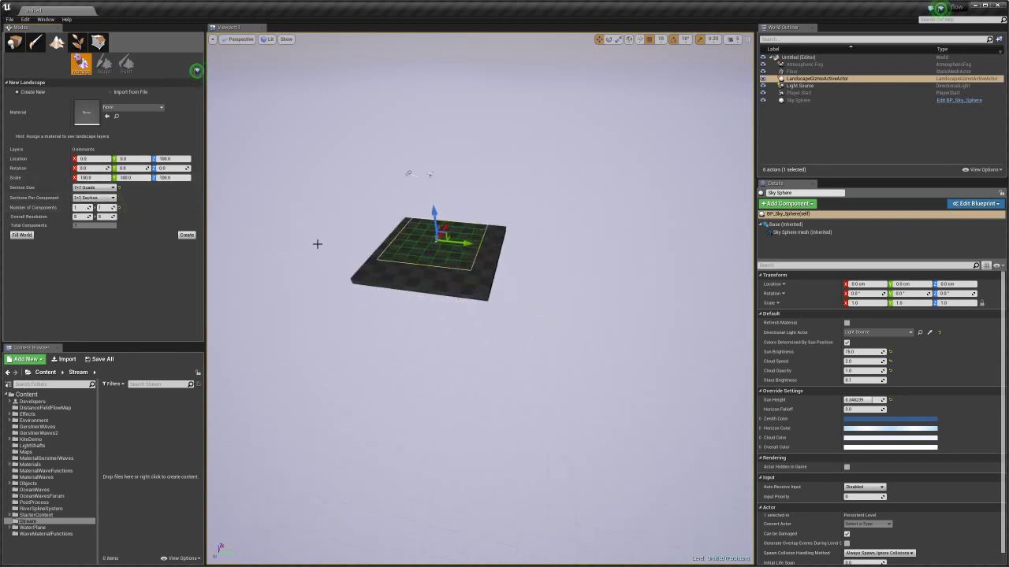
# - Examine the individual quads of the single-section landscape preview up close and compare them with the Section Size setting
pyautogui.click(95, 188)
pyautogui.click(94, 196)
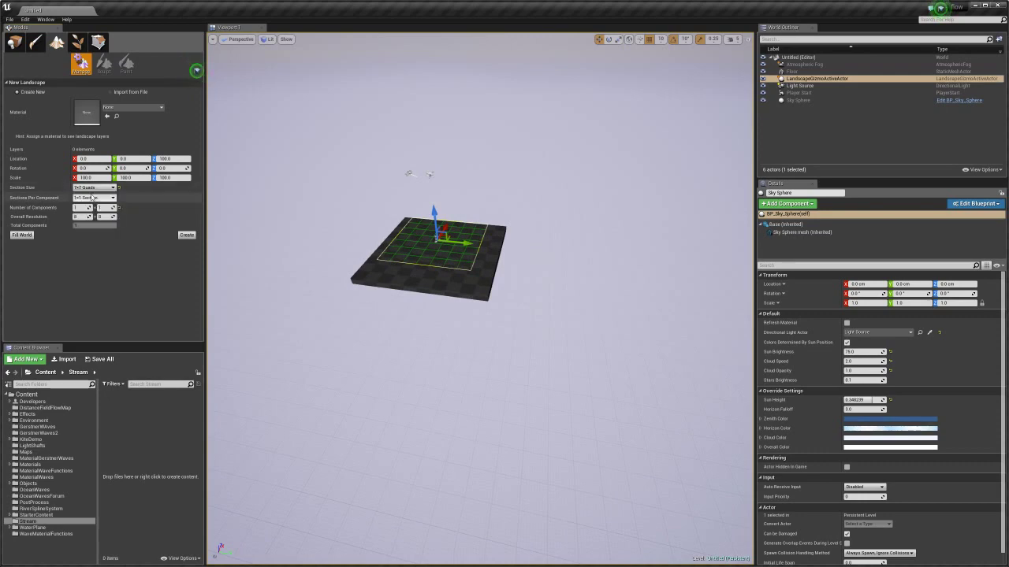
pyautogui.scroll(6, 378, 205)
pyautogui.scroll(-6, 381, 205)
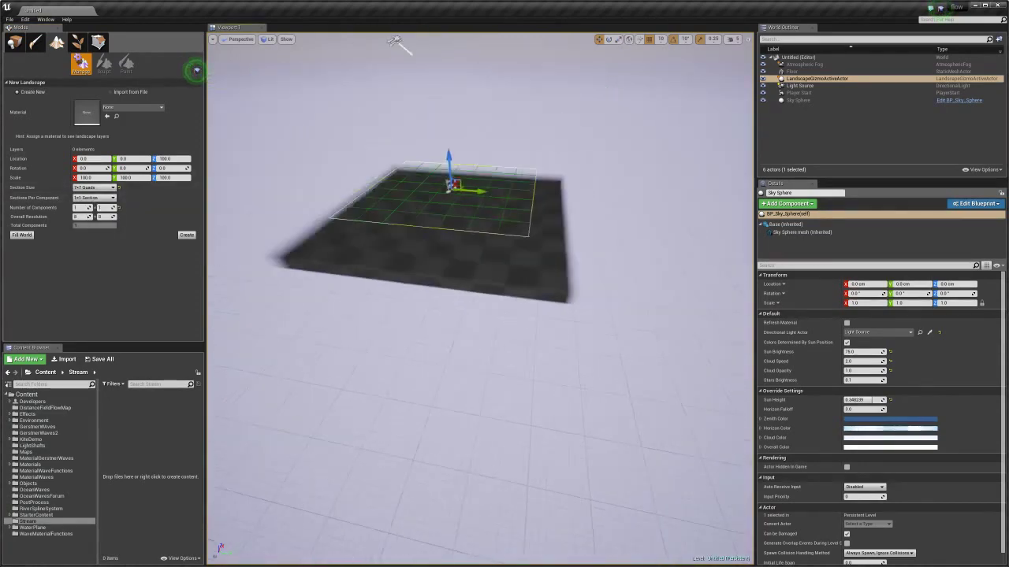
pyautogui.scroll(3, 385, 204)
pyautogui.press('e')
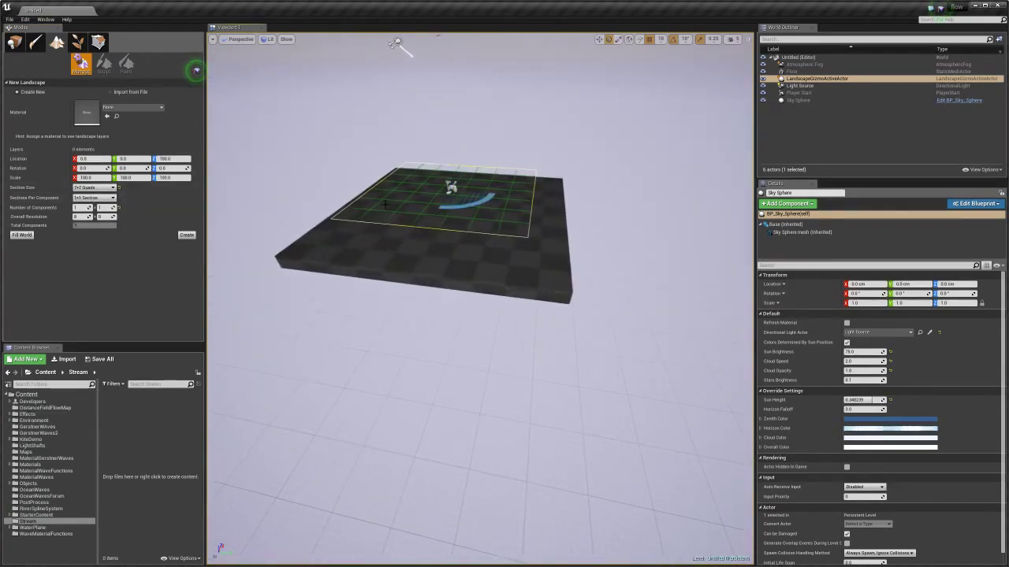
pyautogui.moveTo(386, 205); pyautogui.dragTo(365, 263, button='middle')
pyautogui.press('w')
pyautogui.moveTo(365, 263); pyautogui.dragTo(450, 212, button='right')
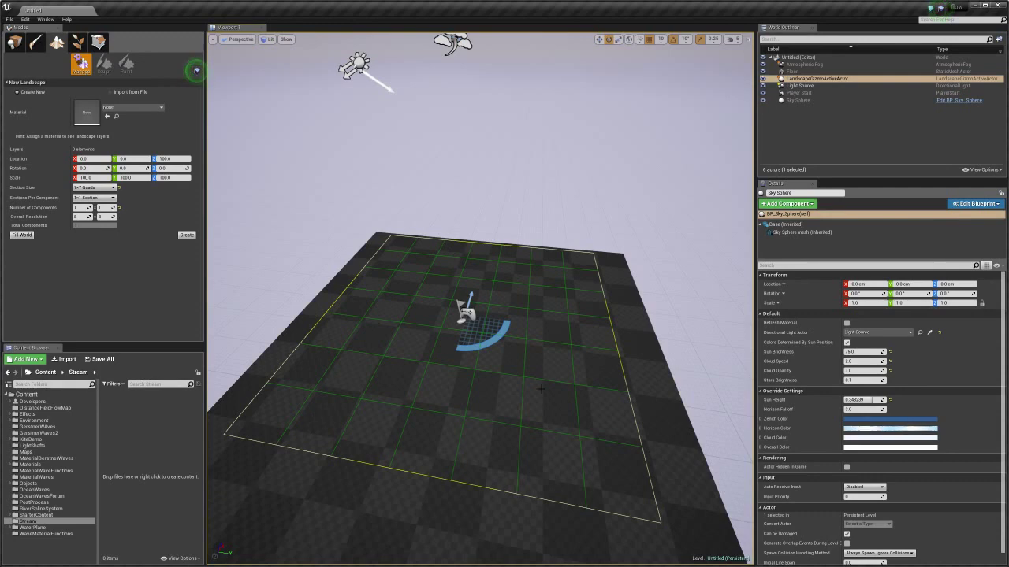
pyautogui.click(97, 189)
pyautogui.click(97, 189)
pyautogui.scroll(-3, 428, 317)
pyautogui.moveTo(428, 316); pyautogui.dragTo(394, 363, button='right')
pyautogui.scroll(1, 369, 355)
pyautogui.scroll(-1, 368, 355)
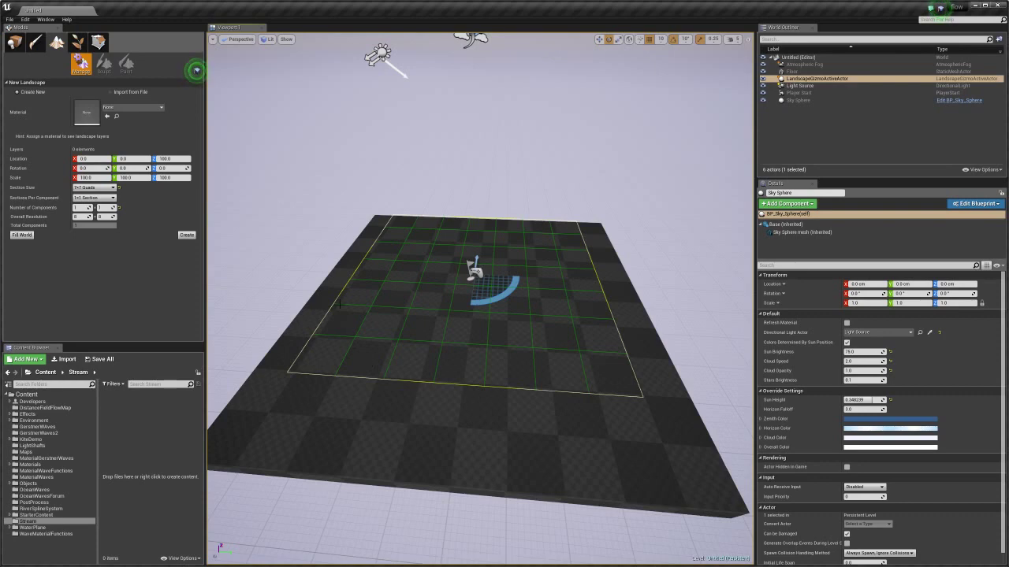
# - Set Sections Per Component to 2×2 Sections and inspect the quads and overall resolution of the single-component landscape preview
pyautogui.click(95, 198)
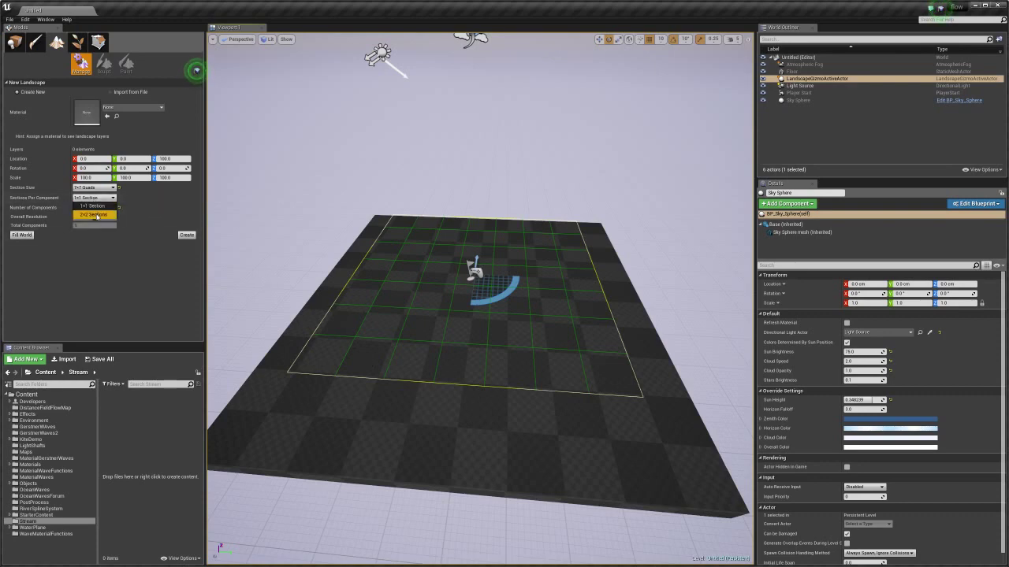
pyautogui.click(95, 214)
pyautogui.scroll(-5, 392, 320)
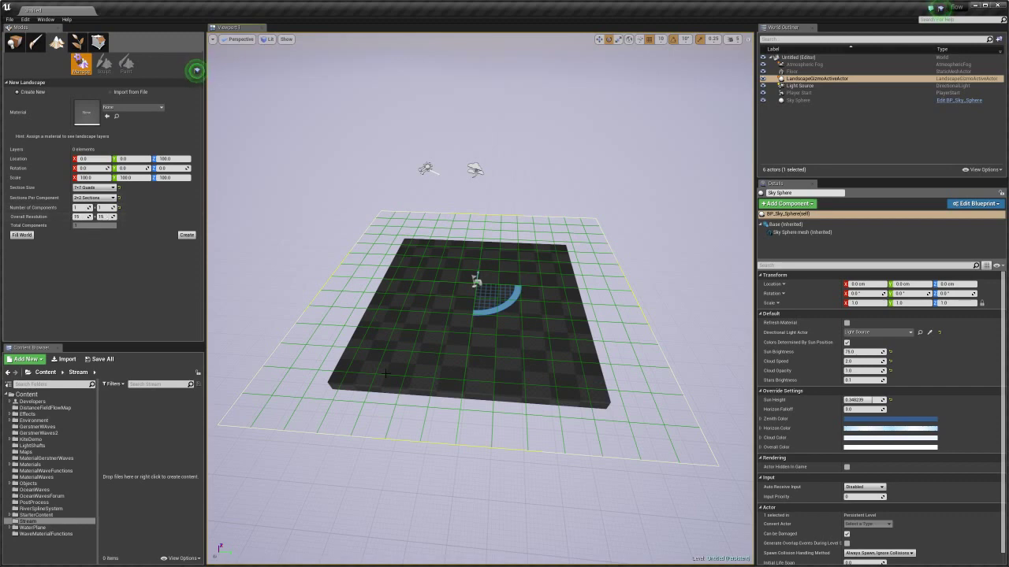
pyautogui.moveTo(324, 320); pyautogui.dragTo(284, 340, button='middle')
pyautogui.moveTo(359, 389); pyautogui.dragTo(396, 277, button='right')
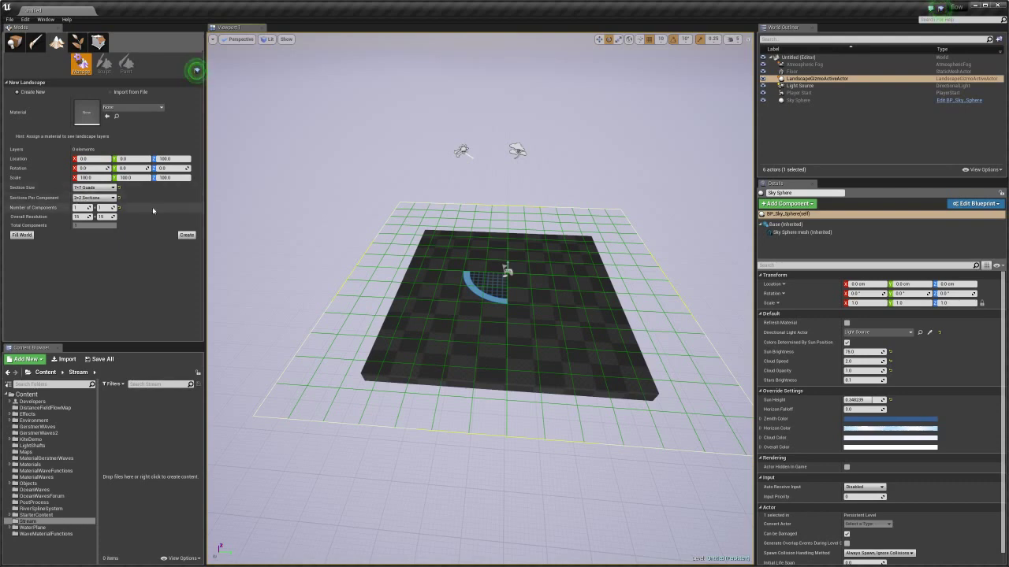
pyautogui.moveTo(360, 376)
pyautogui.mouseDown(button='right')
pyautogui.moveTo(370, 364)
pyautogui.moveTo(360, 375)
pyautogui.mouseUp(button='right')
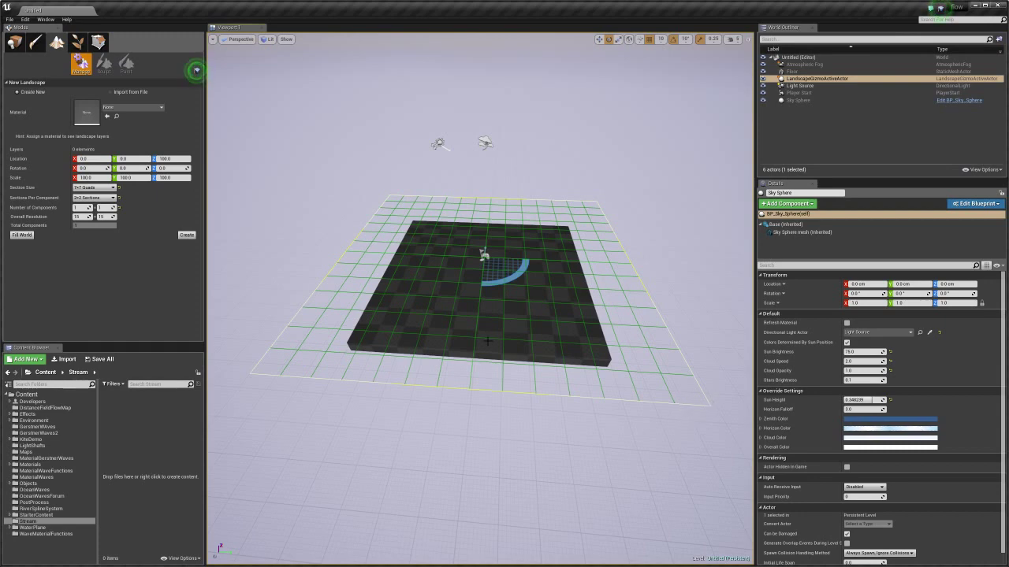
pyautogui.scroll(-1, 487, 341)
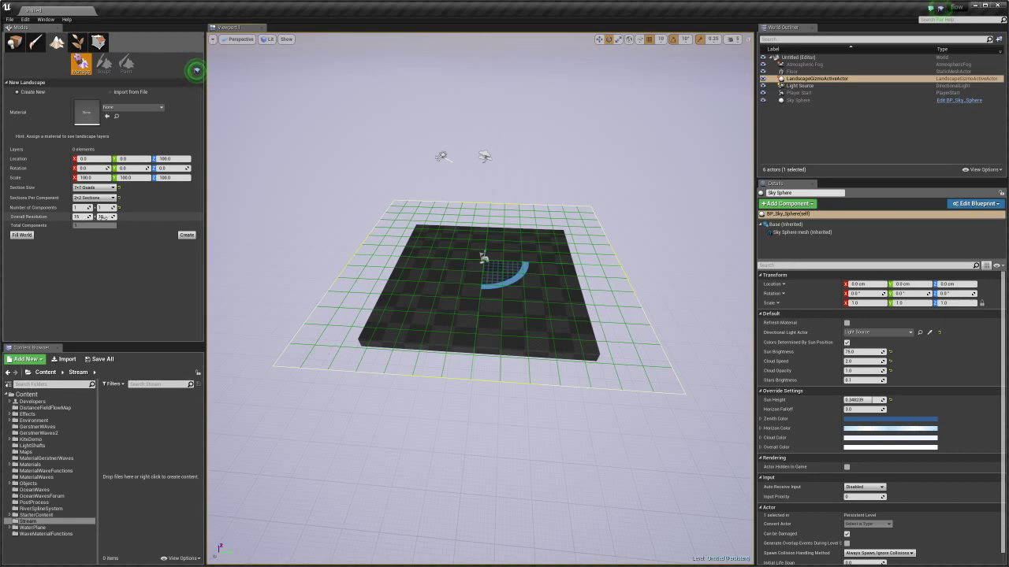
pyautogui.scroll(1, 464, 359)
pyautogui.scroll(1, 464, 358)
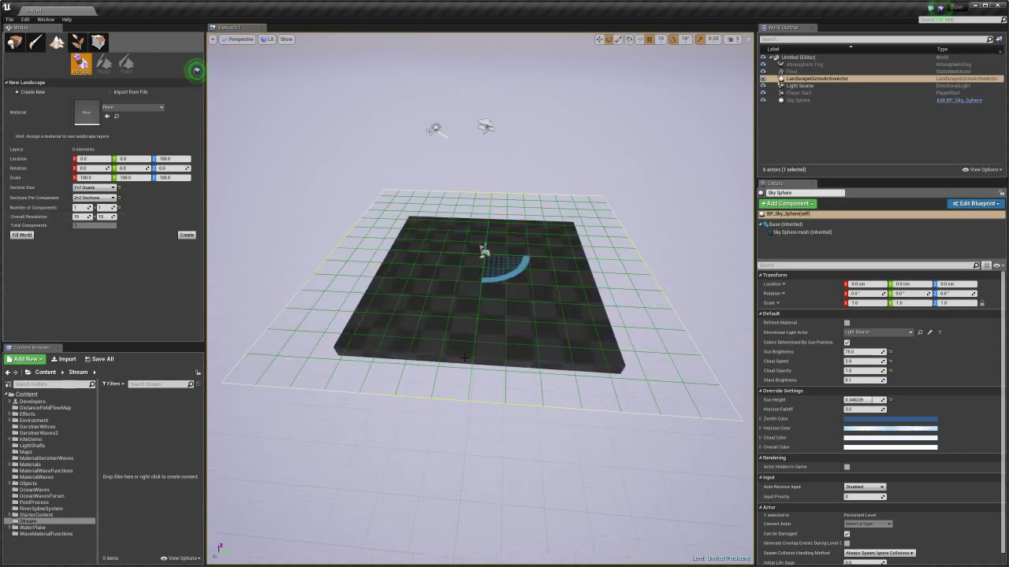
pyautogui.scroll(-1, 455, 387)
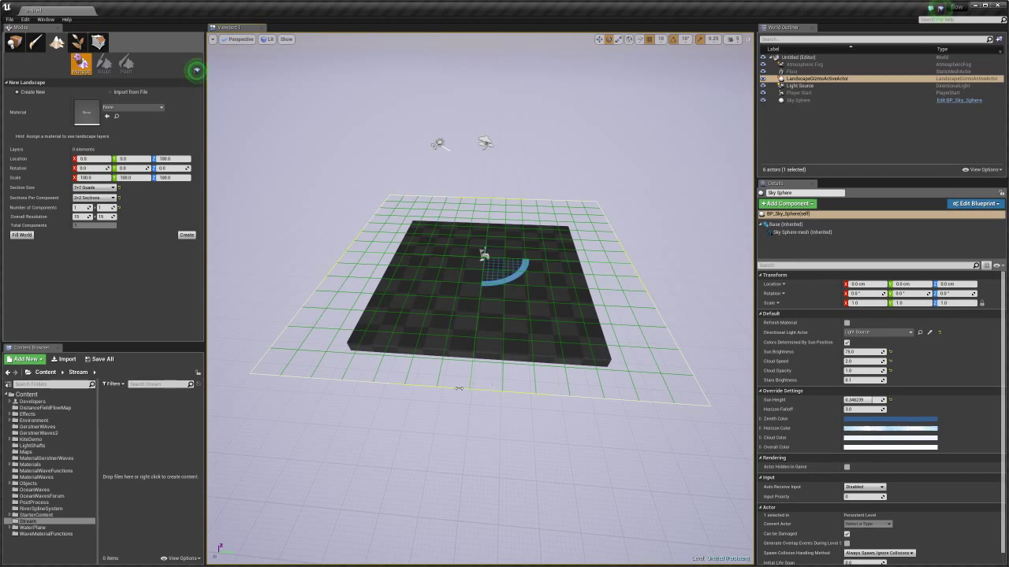
# - Switch Sections Per Component to 1×1 Section and back to 2×2 Sections, comparing the landscape preview's extent
pyautogui.click(94, 198)
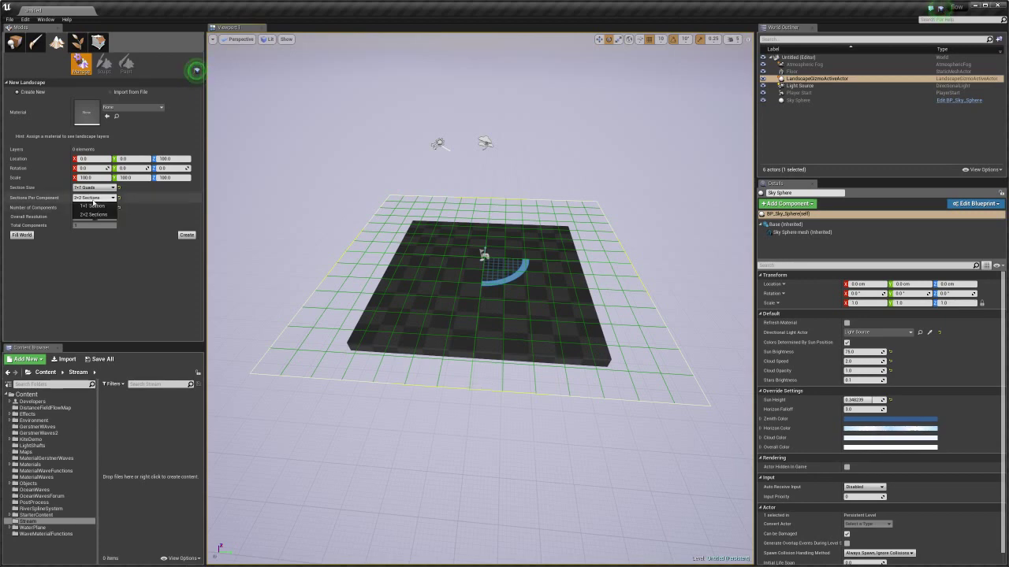
pyautogui.click(91, 207)
pyautogui.scroll(3, 413, 360)
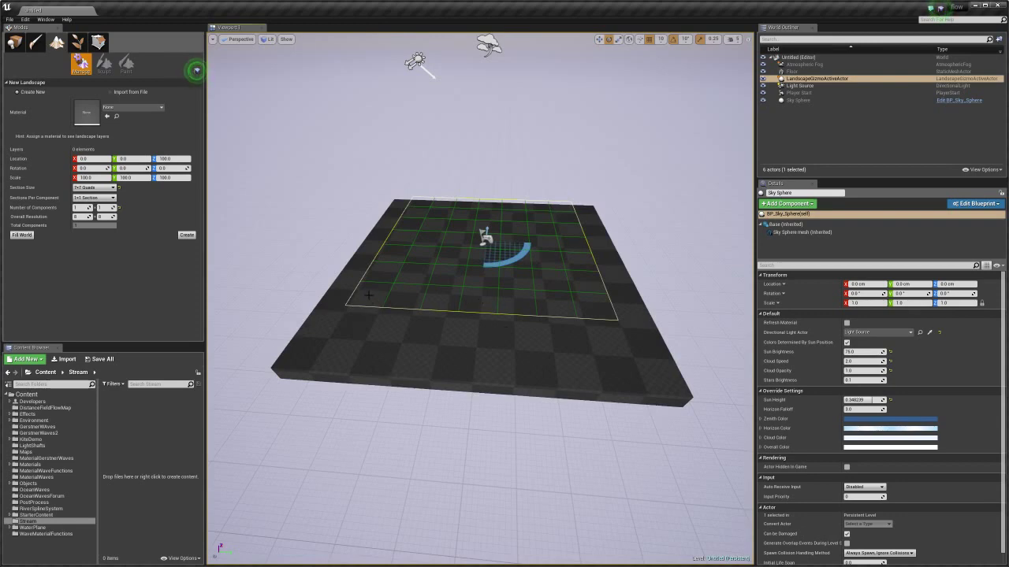
pyautogui.click(93, 198)
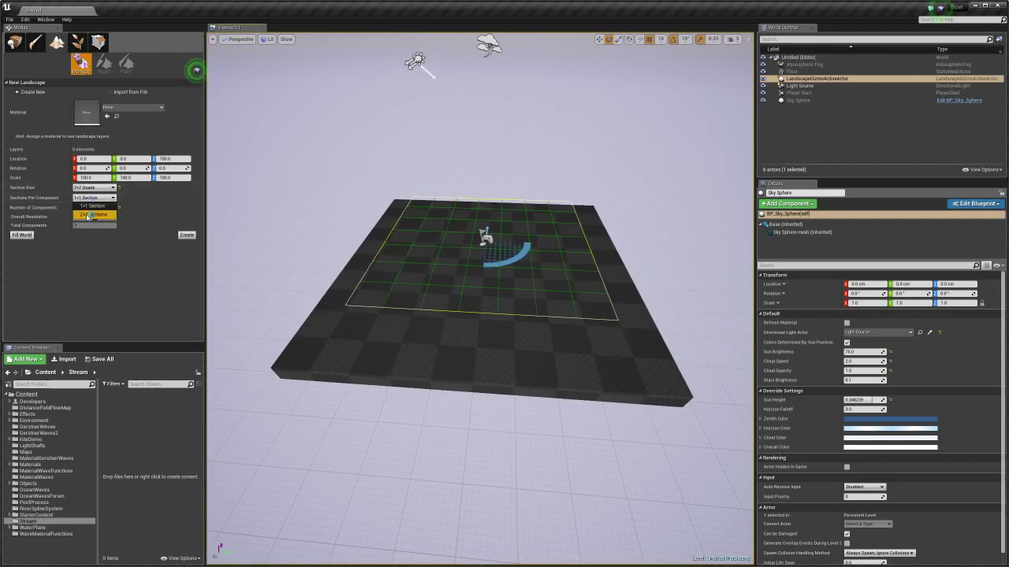
pyautogui.click(85, 216)
pyautogui.scroll(-3, 491, 328)
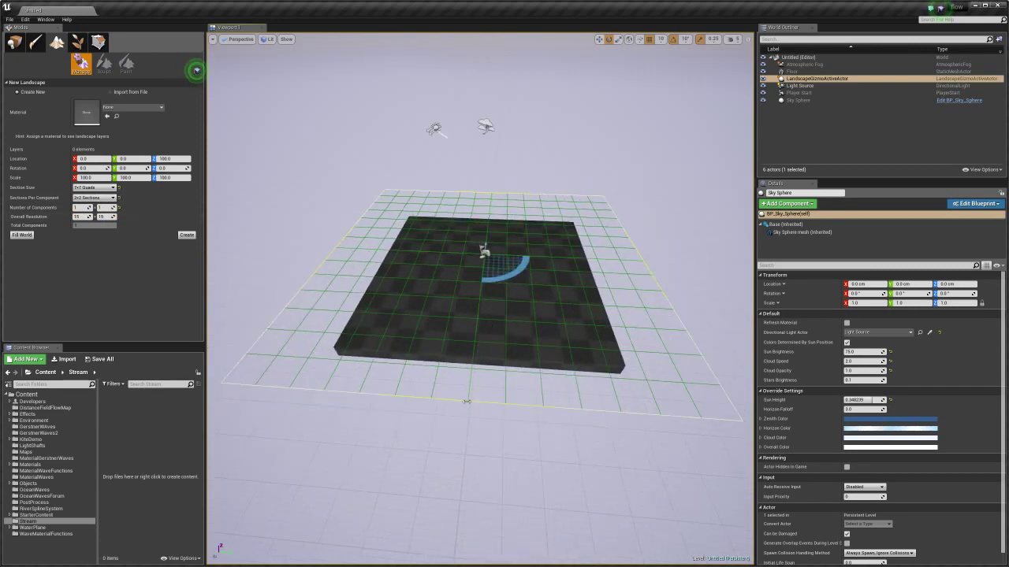
pyautogui.scroll(-1, 482, 404)
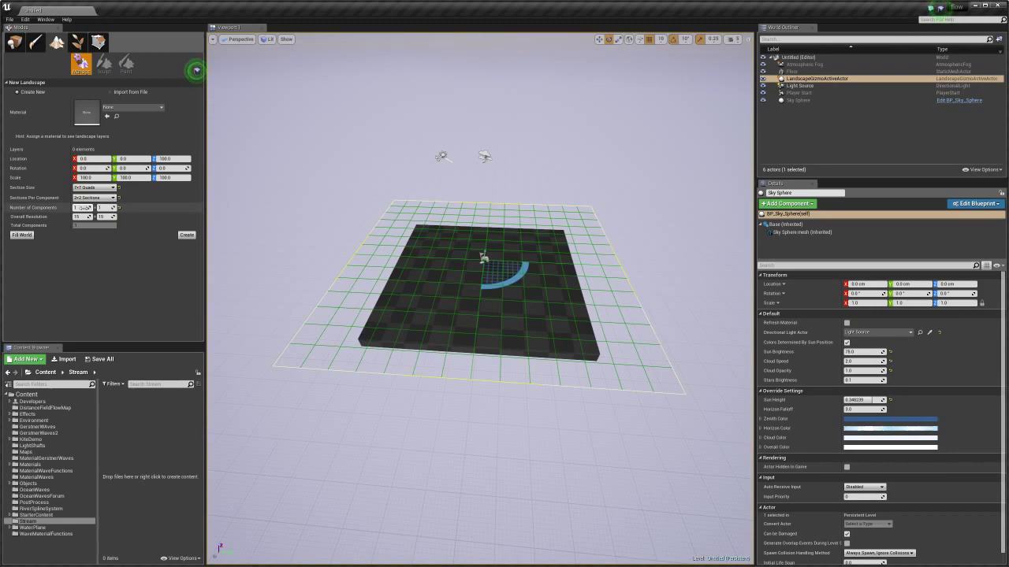
# - Set the number of components to 2 × 2 and inspect the component lines across the whole landscape preview
pyautogui.moveTo(101, 207); pyautogui.dragTo(108, 207)
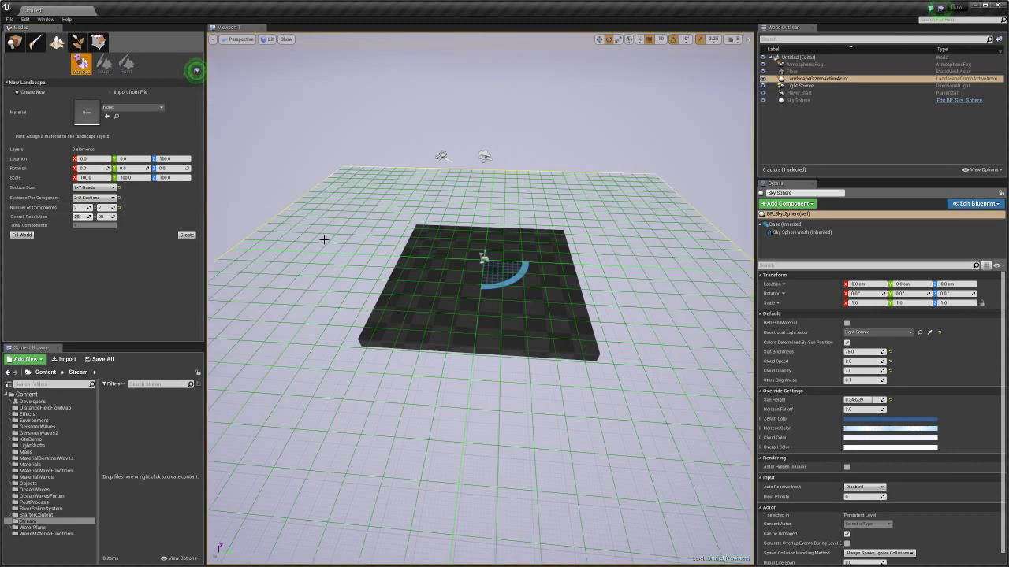
pyautogui.scroll(-5, 324, 240)
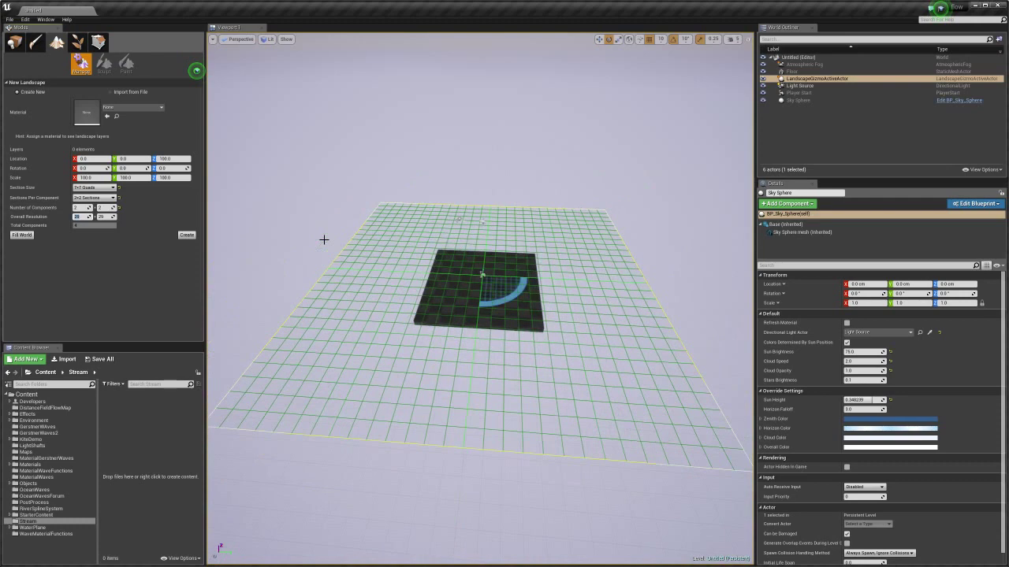
pyautogui.scroll(-3, 478, 402)
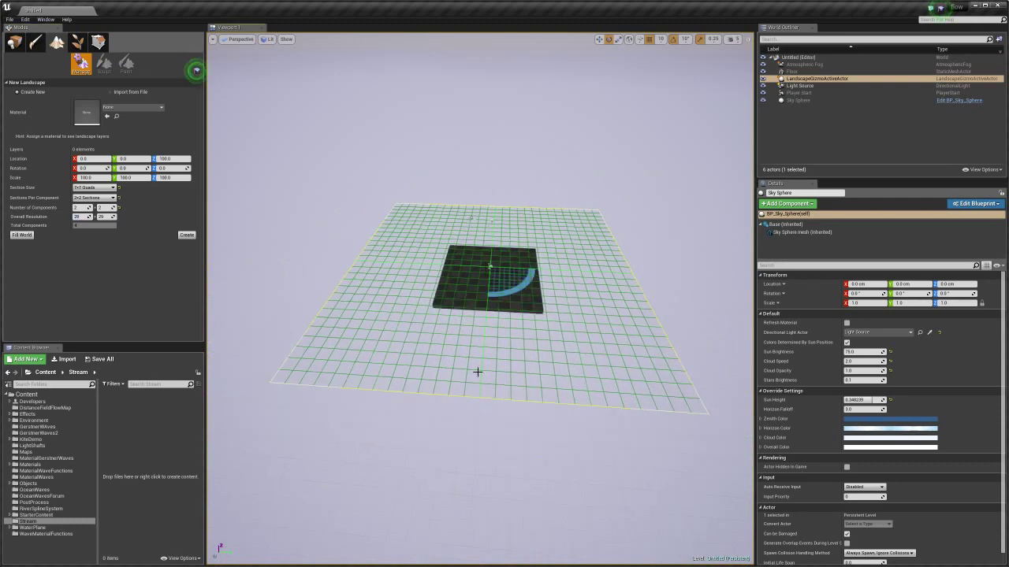
pyautogui.scroll(2, 476, 398)
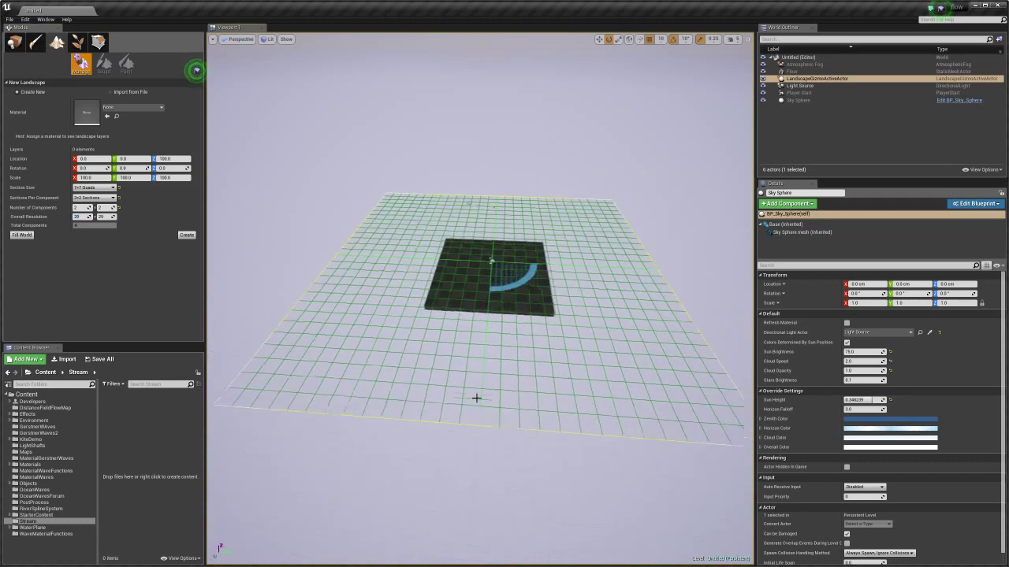
pyautogui.scroll(-1, 476, 398)
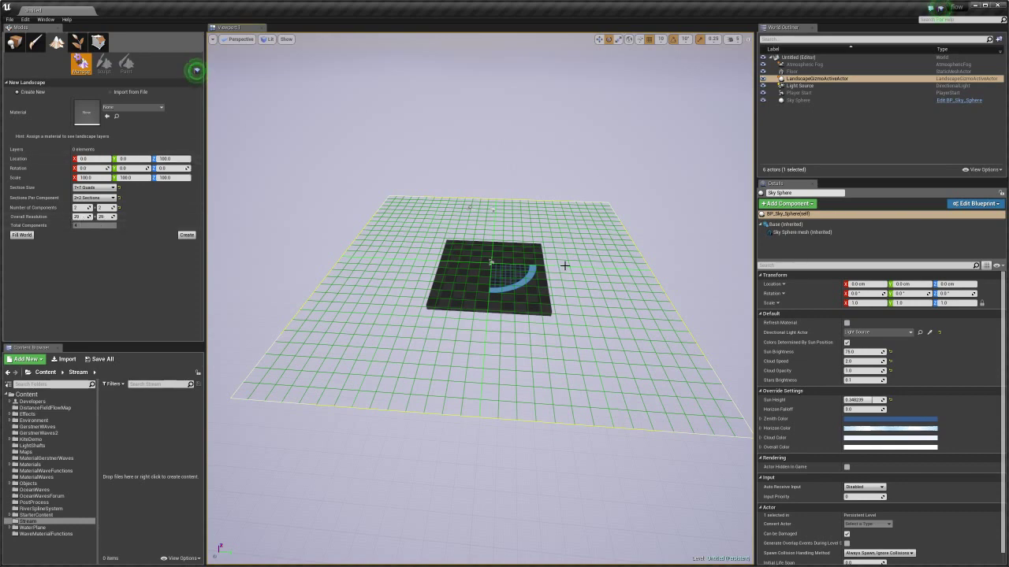
# - Set the new landscape's Section Size to 15×15 Quads and view the denser preview grid
pyautogui.scroll(-1, 565, 263)
pyautogui.moveTo(566, 263)
pyautogui.mouseDown(button='right')
pyautogui.moveTo(555, 236)
pyautogui.moveTo(565, 263)
pyautogui.mouseUp(button='right')
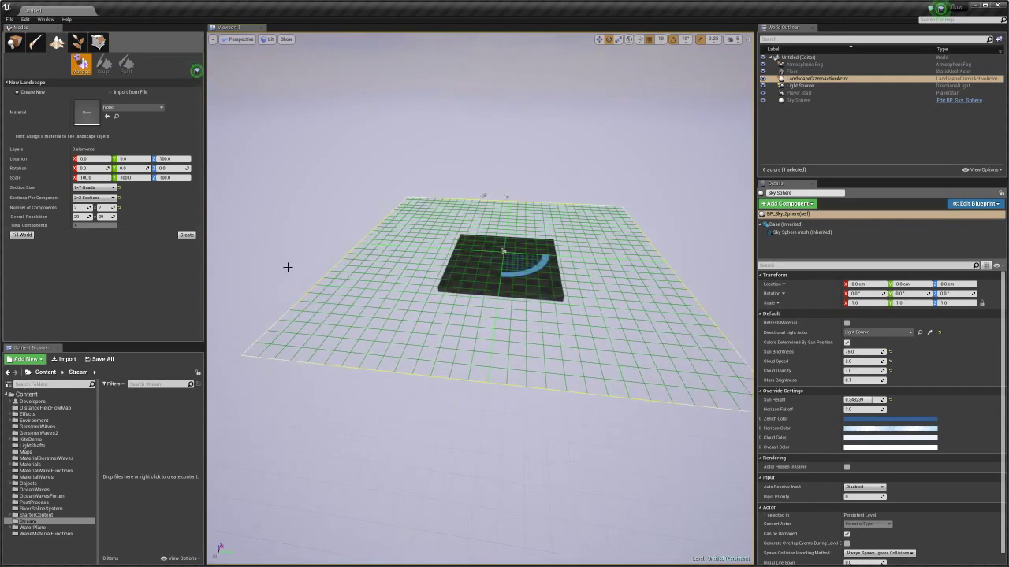
pyautogui.moveTo(288, 268); pyautogui.dragTo(365, 224, button='middle')
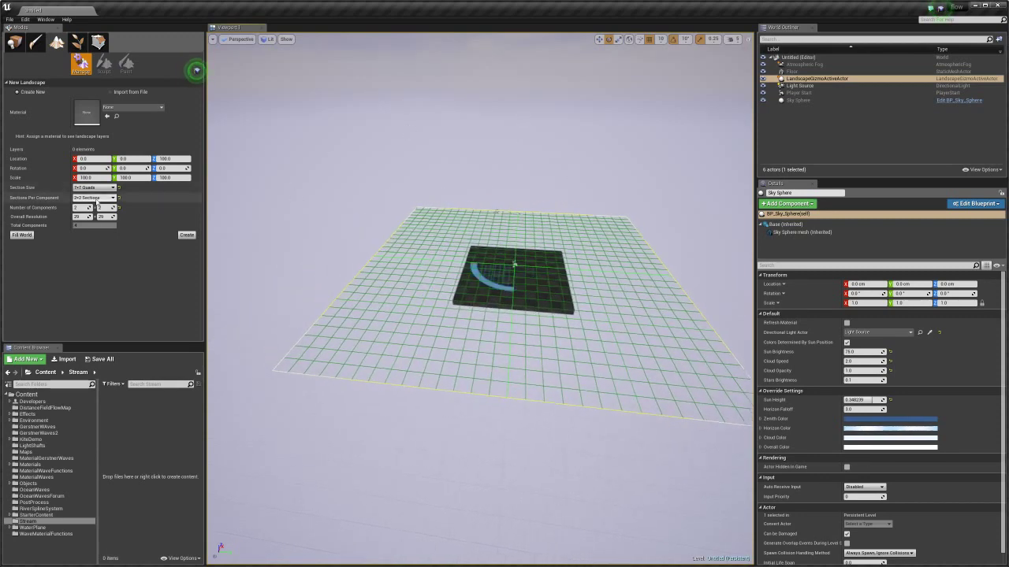
pyautogui.click(94, 188)
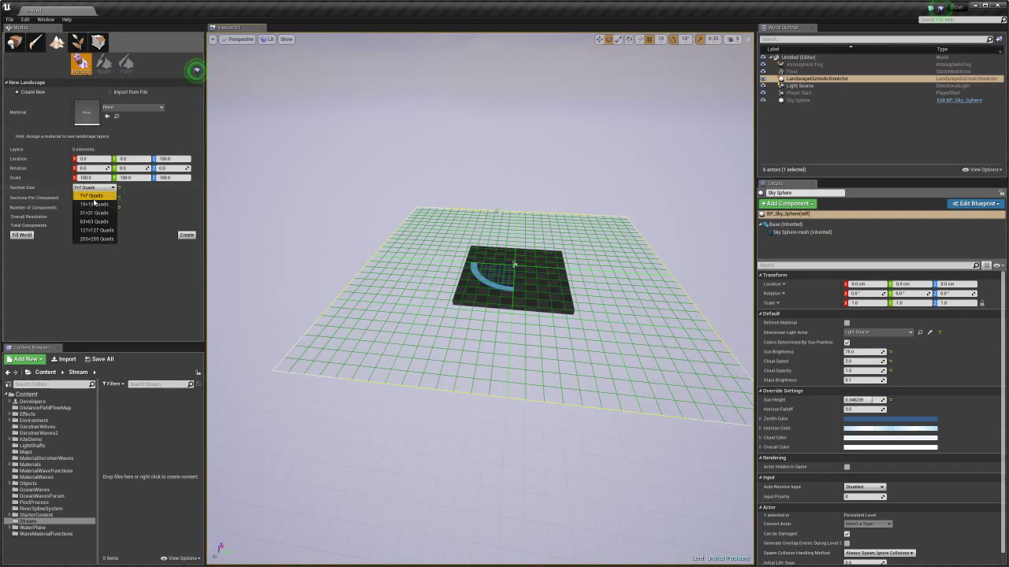
pyautogui.click(91, 204)
pyautogui.moveTo(313, 253); pyautogui.dragTo(322, 293)
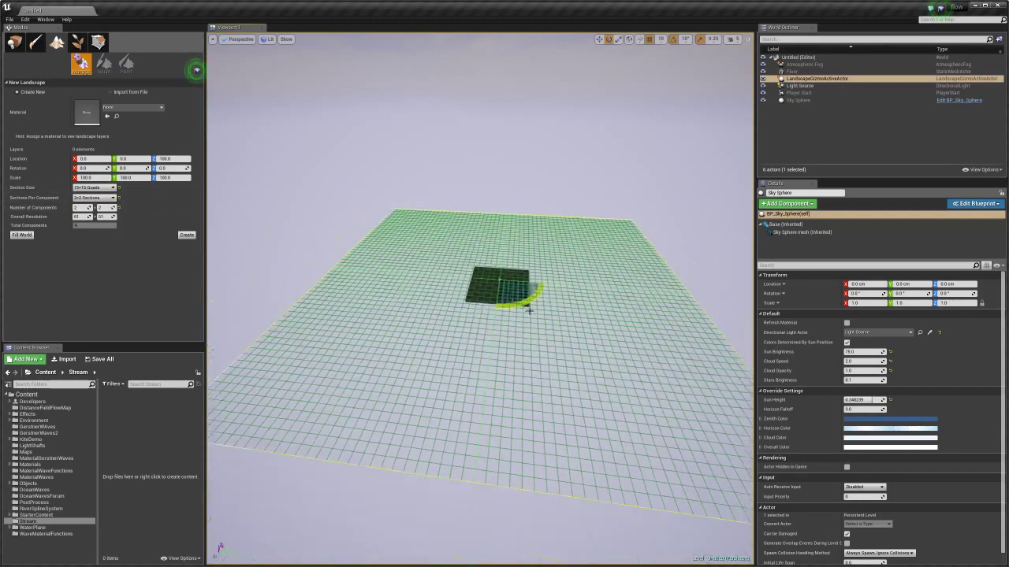
# - Switch to Chrome and examine the guide's individual quad colour entry and its Landscape Components section
pyautogui.hotkey('alt', 'Tab')
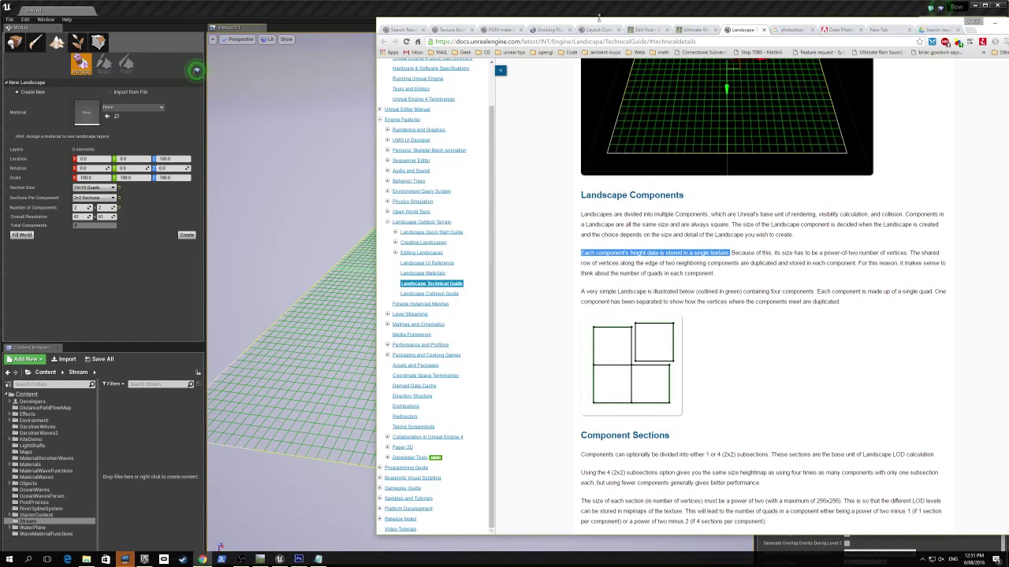
pyautogui.moveTo(607, 20); pyautogui.dragTo(496, 18)
pyautogui.scroll(3, 594, 265)
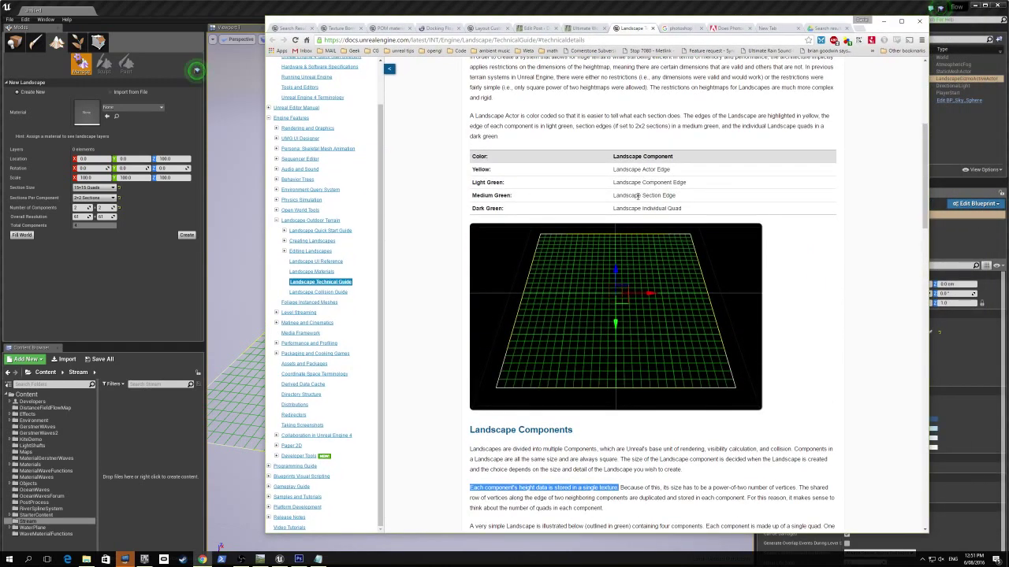
pyautogui.moveTo(637, 195)
pyautogui.mouseDown()
pyautogui.moveTo(676, 196)
pyautogui.moveTo(615, 209)
pyautogui.moveTo(632, 209)
pyautogui.mouseUp()
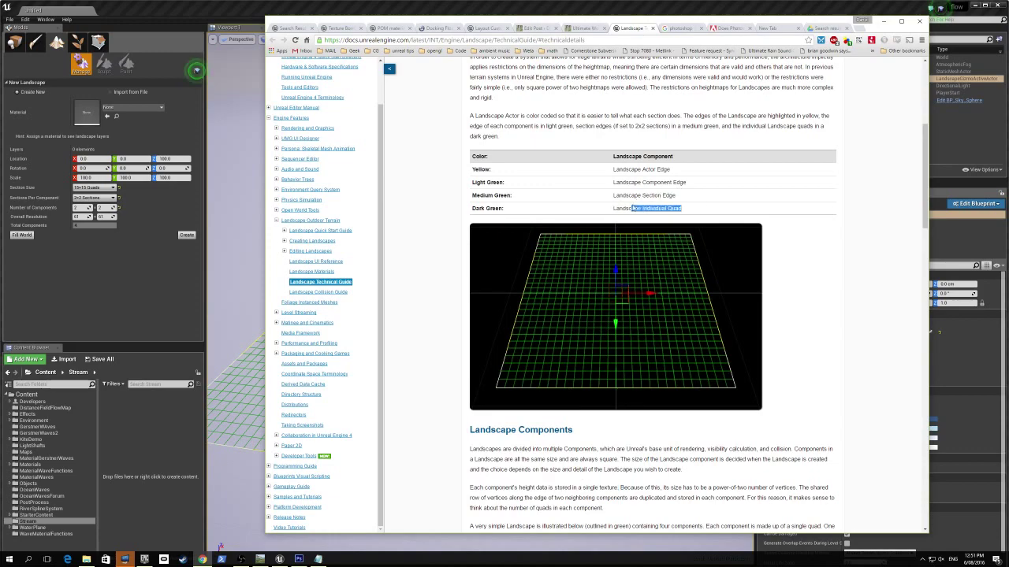
pyautogui.scroll(-3, 633, 244)
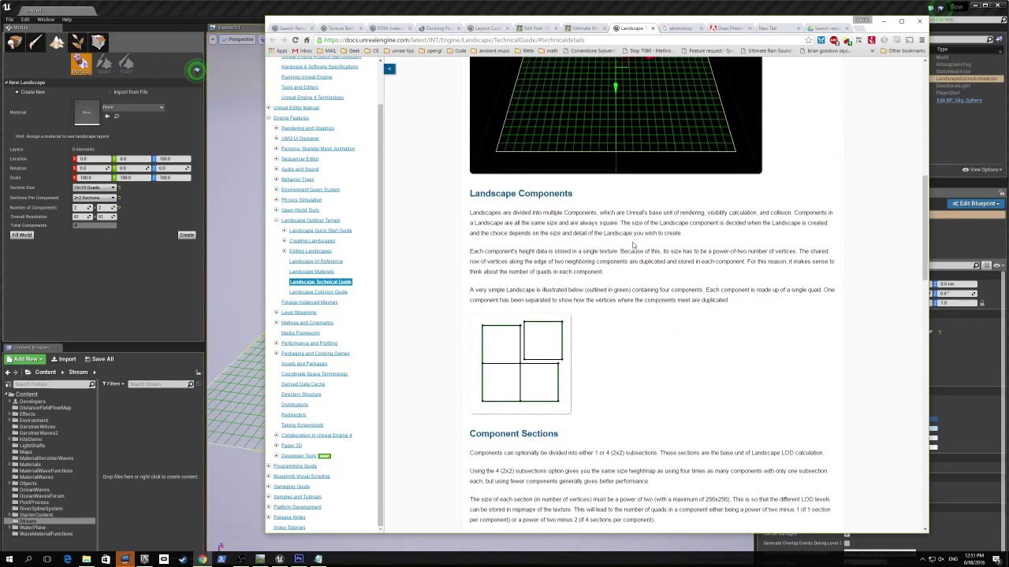
# - Find the Recommended Landscape Sizes section in the guide and highlight its text and table
pyautogui.scroll(-3, 632, 244)
pyautogui.scroll(-5, 633, 245)
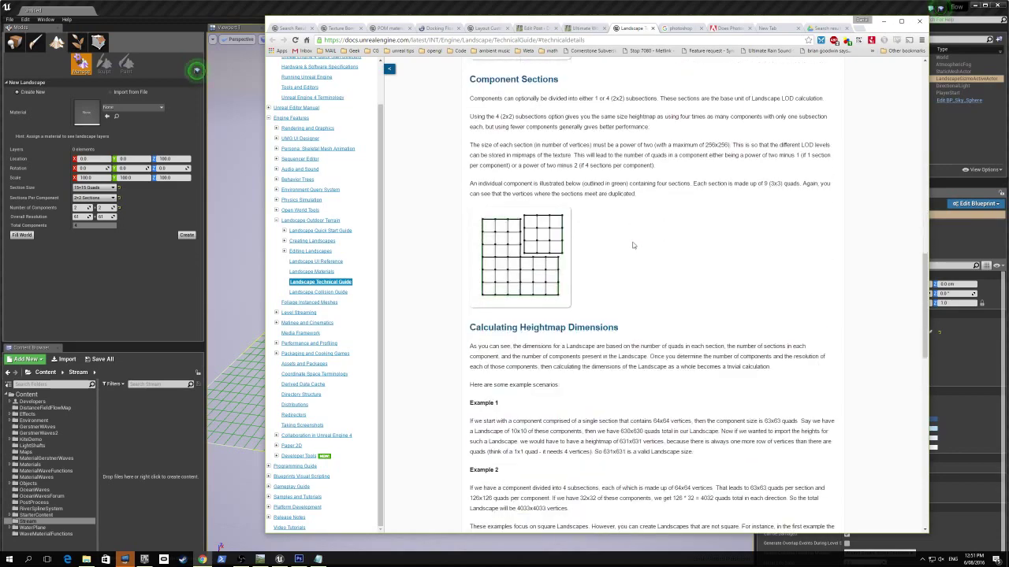
pyautogui.scroll(-3, 632, 245)
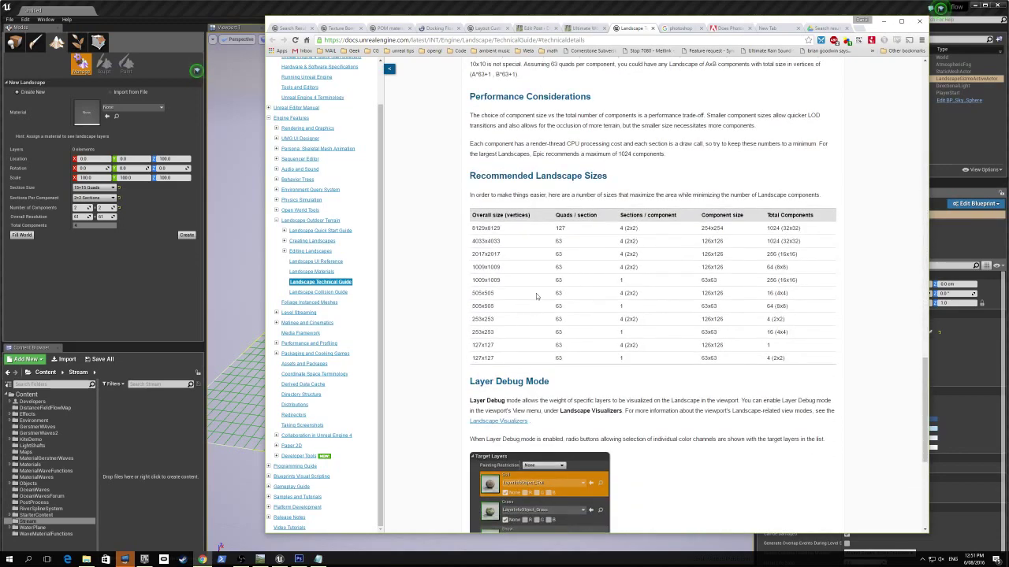
pyautogui.scroll(1, 521, 295)
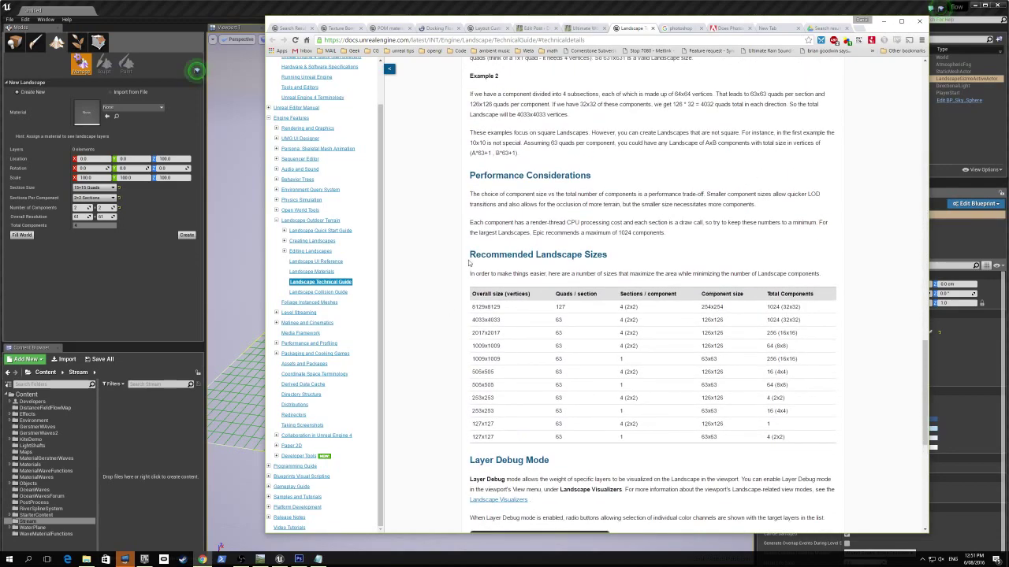
pyautogui.moveTo(470, 253); pyautogui.dragTo(810, 417)
# - Enlarge the guide page, reposition and widen the browser window to fit the whole Recommended Landscape Sizes table, and clear the text highlight
pyautogui.keyDown('ctrl'); pyautogui.scroll(5, 692, 357); pyautogui.keyUp('ctrl')
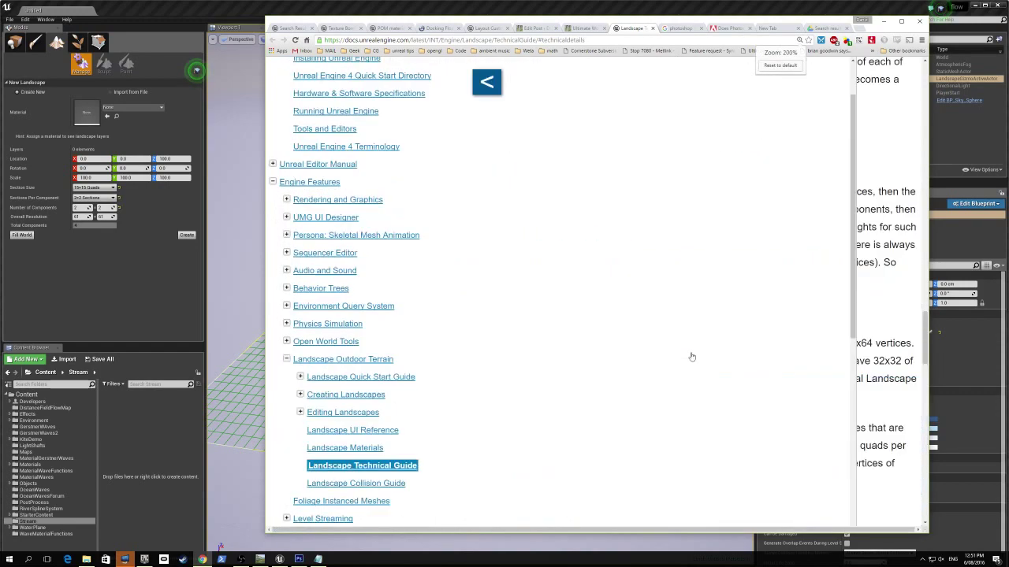
pyautogui.keyDown('ctrl'); pyautogui.scroll(-5, 692, 357); pyautogui.keyUp('ctrl')
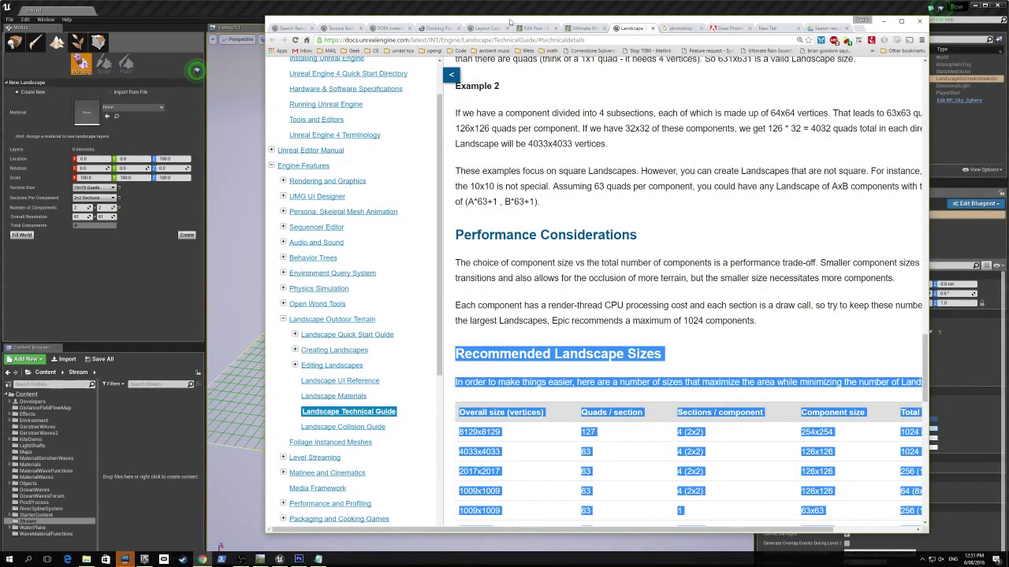
pyautogui.moveTo(510, 22); pyautogui.dragTo(385, 14)
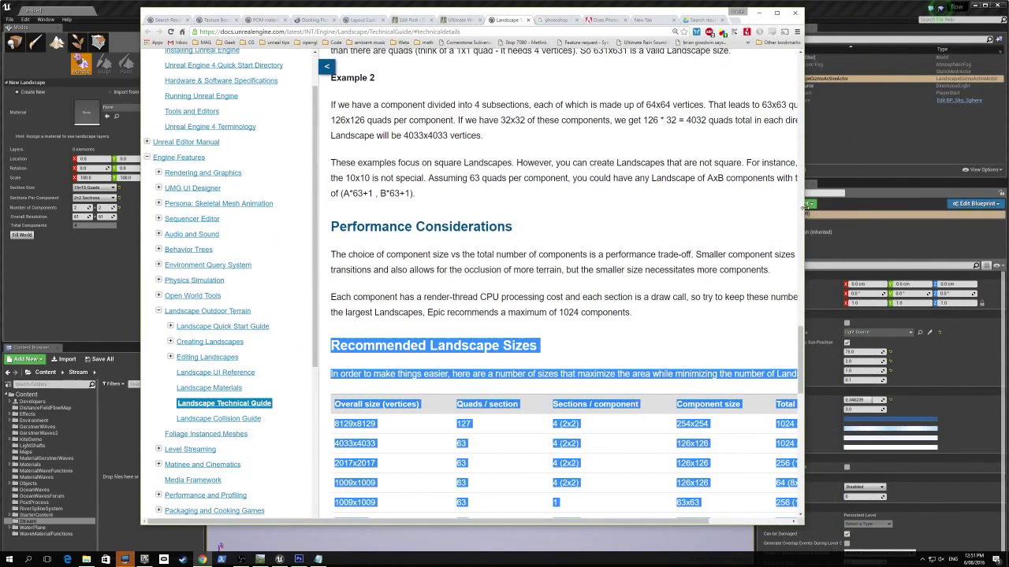
pyautogui.moveTo(802, 208); pyautogui.dragTo(1007, 207)
pyautogui.scroll(-3, 656, 284)
pyautogui.click(655, 285)
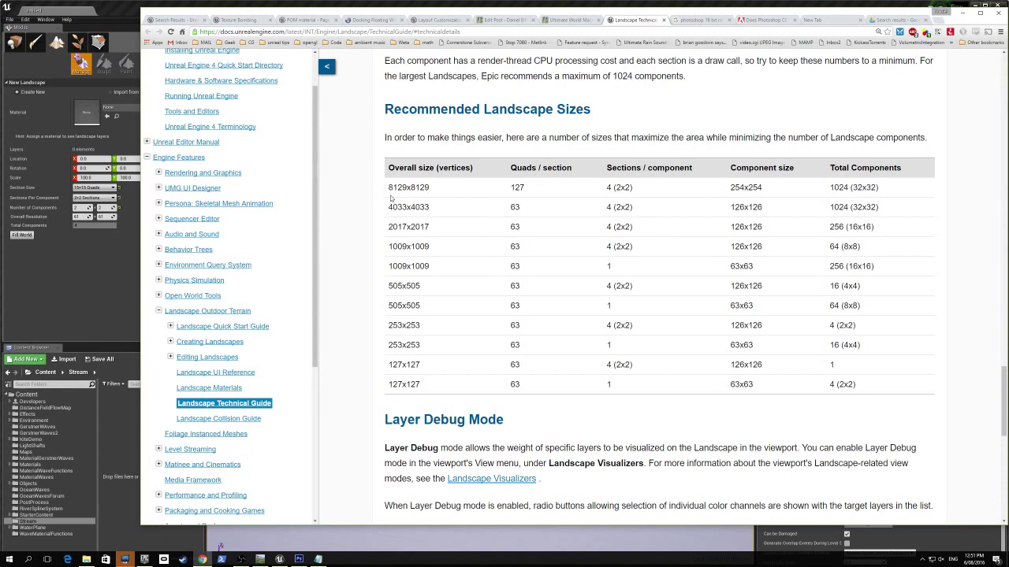
# - Examine the 8129x8129 row of the sizes table, highlighting its overall size and its section and component values
pyautogui.moveTo(387, 188); pyautogui.dragTo(876, 189)
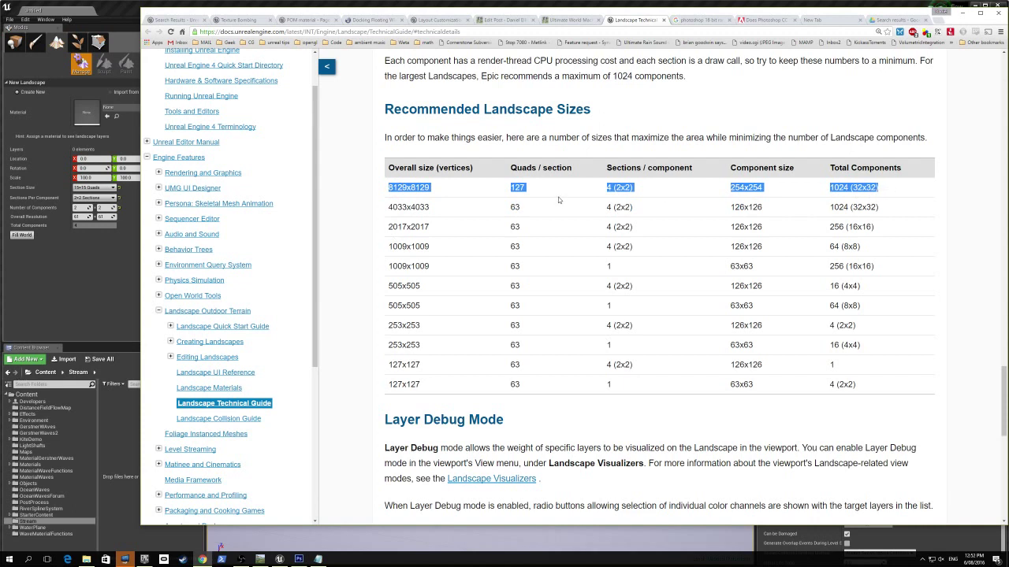
pyautogui.click(788, 191)
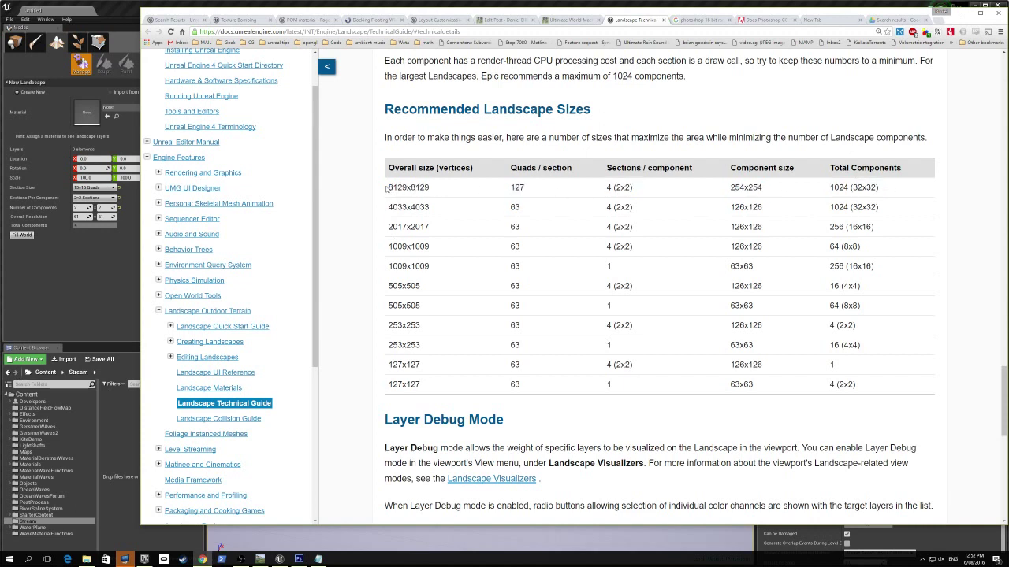
pyautogui.moveTo(387, 188); pyautogui.dragTo(934, 195)
pyautogui.click(916, 201)
pyautogui.moveTo(387, 188); pyautogui.dragTo(927, 190)
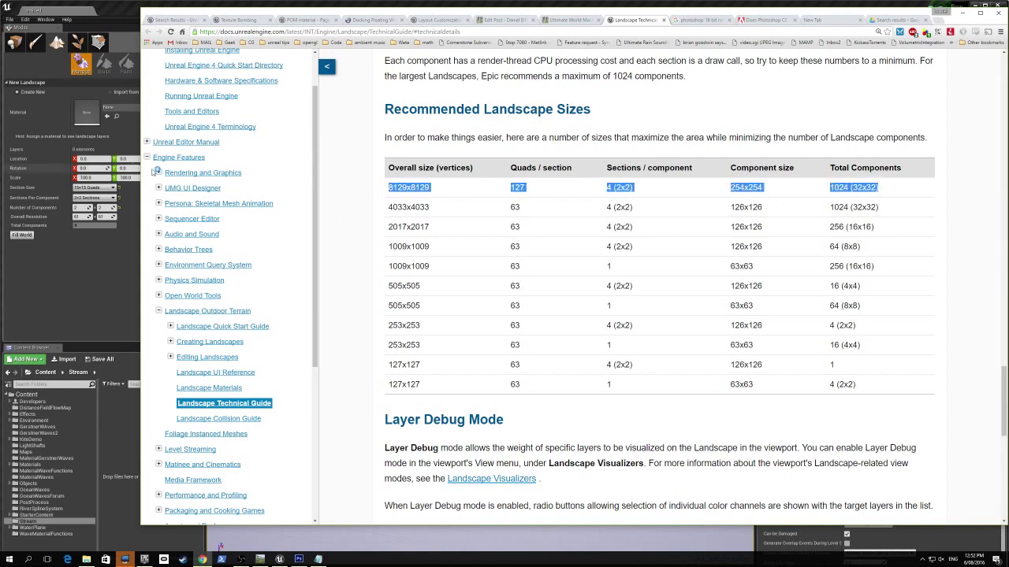
pyautogui.moveTo(387, 188); pyautogui.dragTo(429, 189)
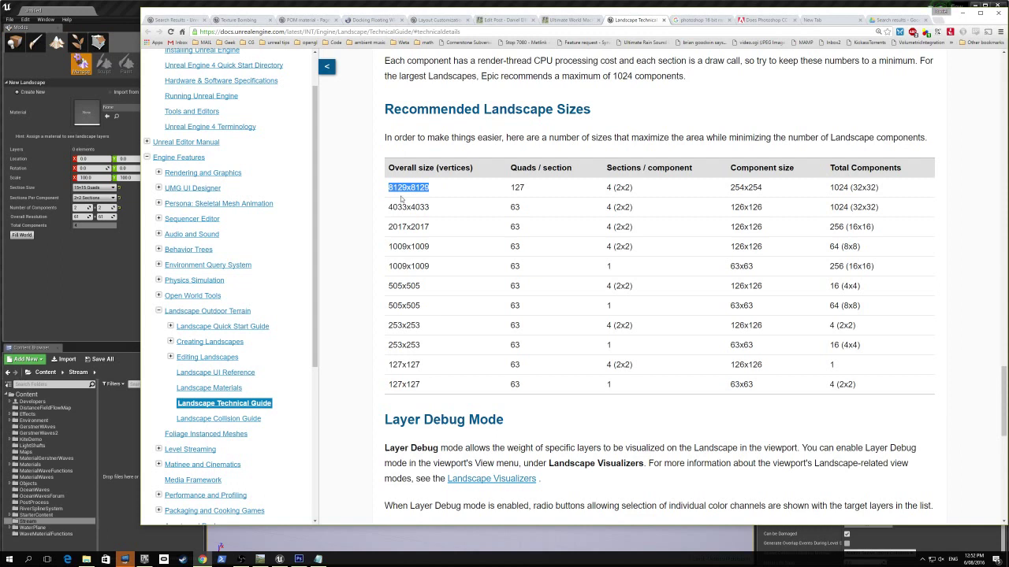
pyautogui.moveTo(511, 186); pyautogui.dragTo(840, 198)
pyautogui.moveTo(903, 194); pyautogui.dragTo(513, 188)
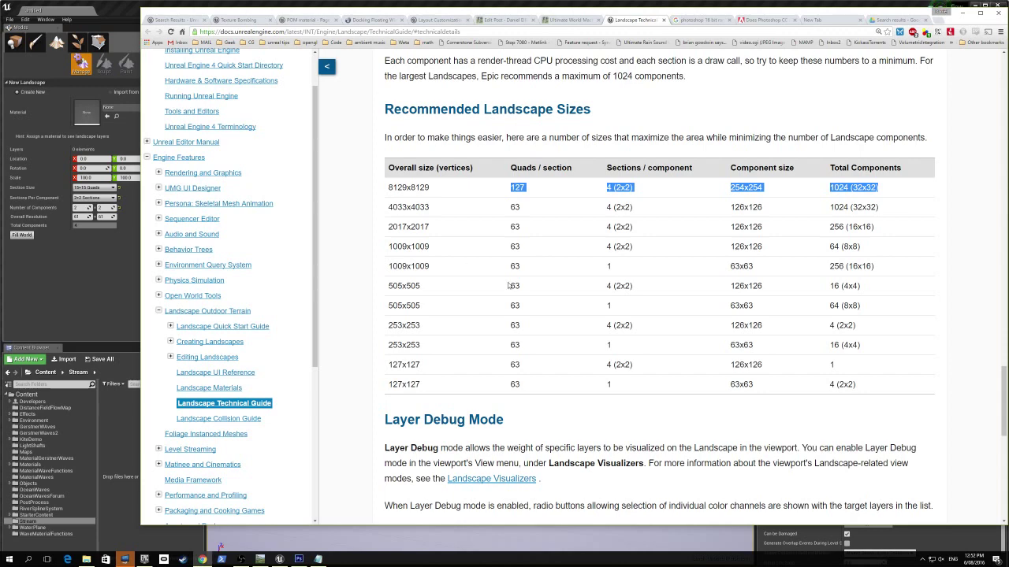
# - Switch to Unreal Editor, set the new landscape to Import from File and clear its Heightmap File path
pyautogui.click(349, 3)
pyautogui.scroll(-3, 416, 293)
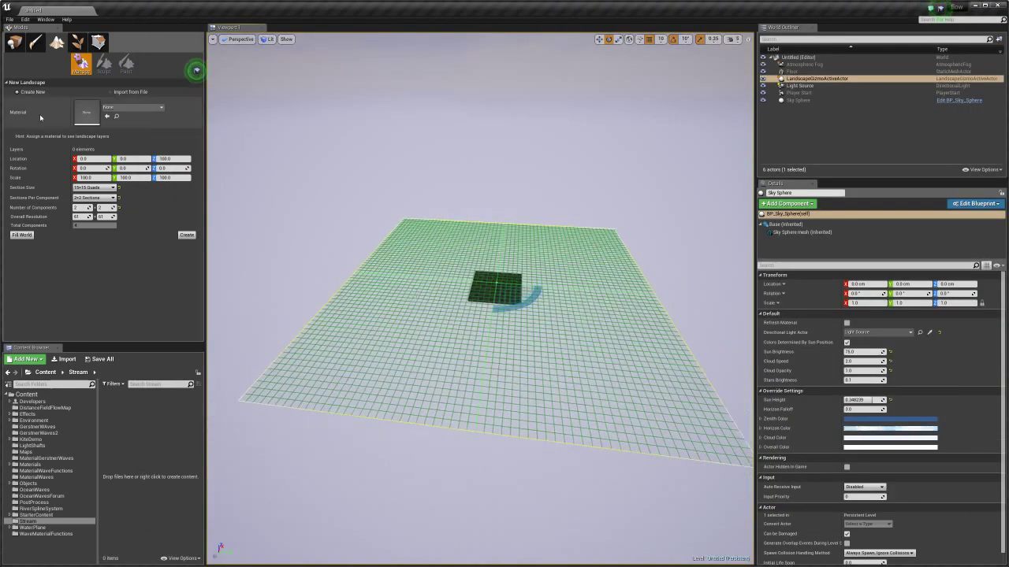
pyautogui.click(130, 92)
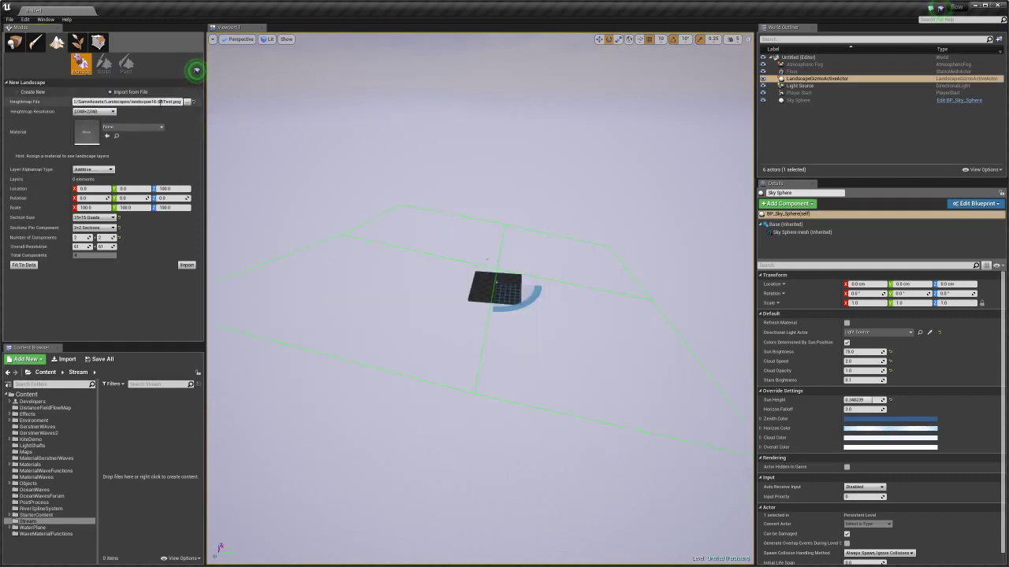
pyautogui.click(160, 102)
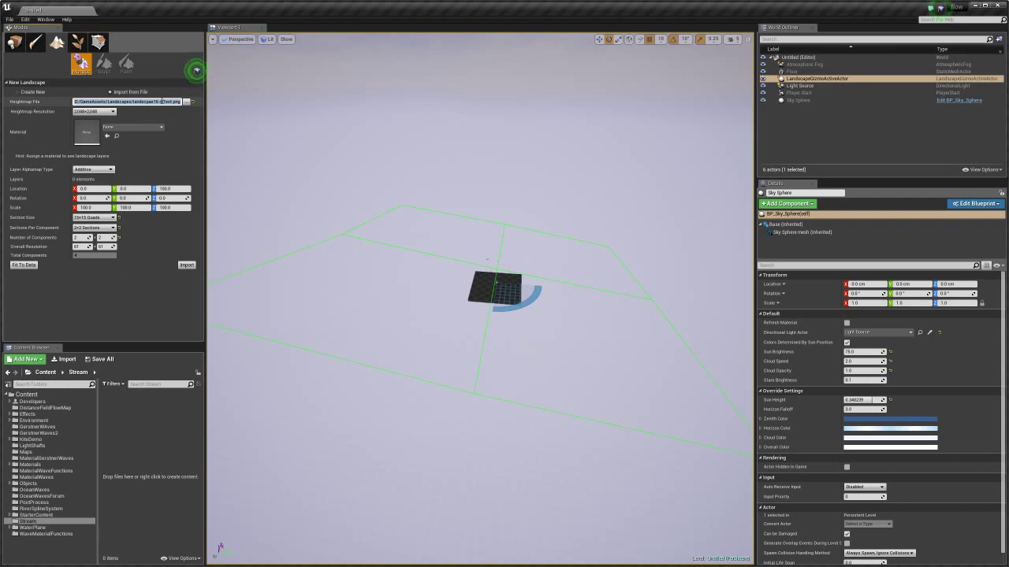
pyautogui.press('BackSpace')
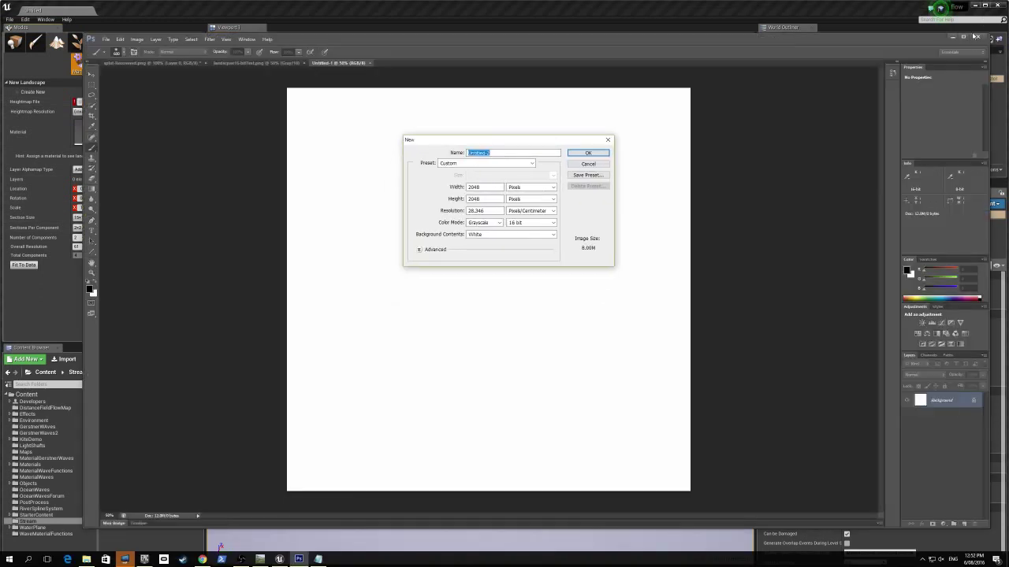
# - Maximize the Photoshop window and create a new 2048 × 2048 pixel document in Grayscale, 16 bit, with a white background
pyautogui.press('Escape')
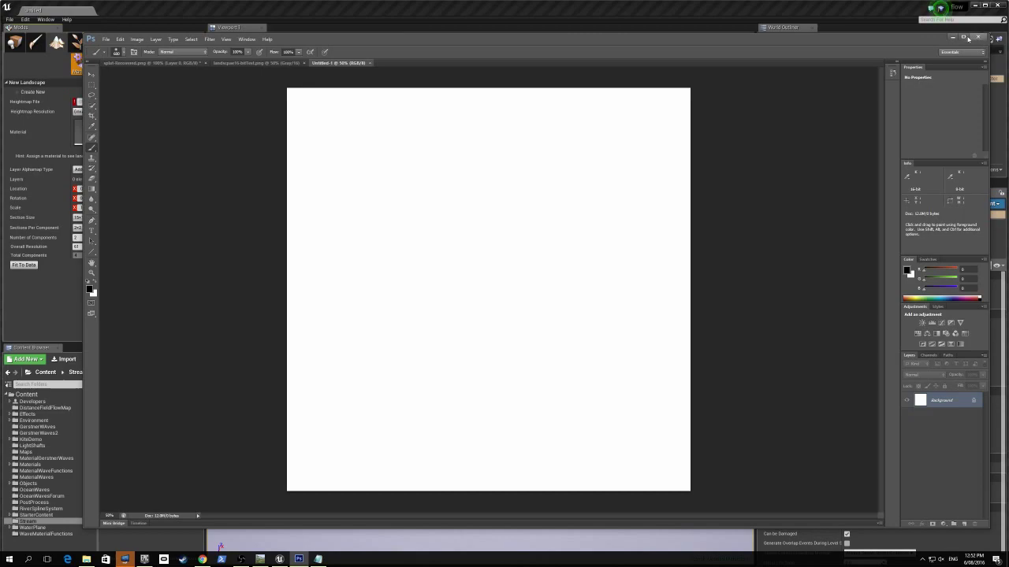
pyautogui.click(975, 37)
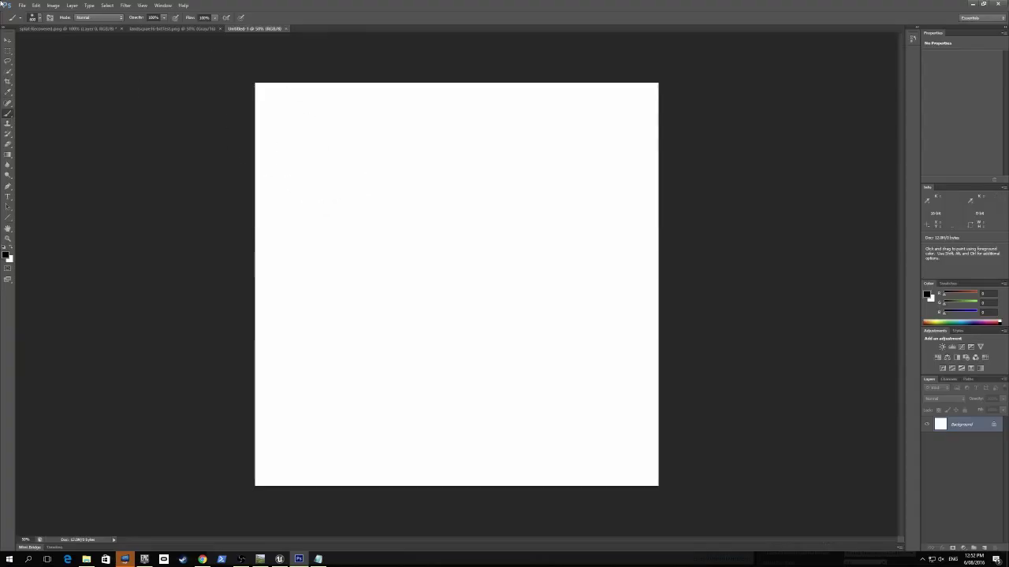
pyautogui.click(22, 6)
pyautogui.click(31, 14)
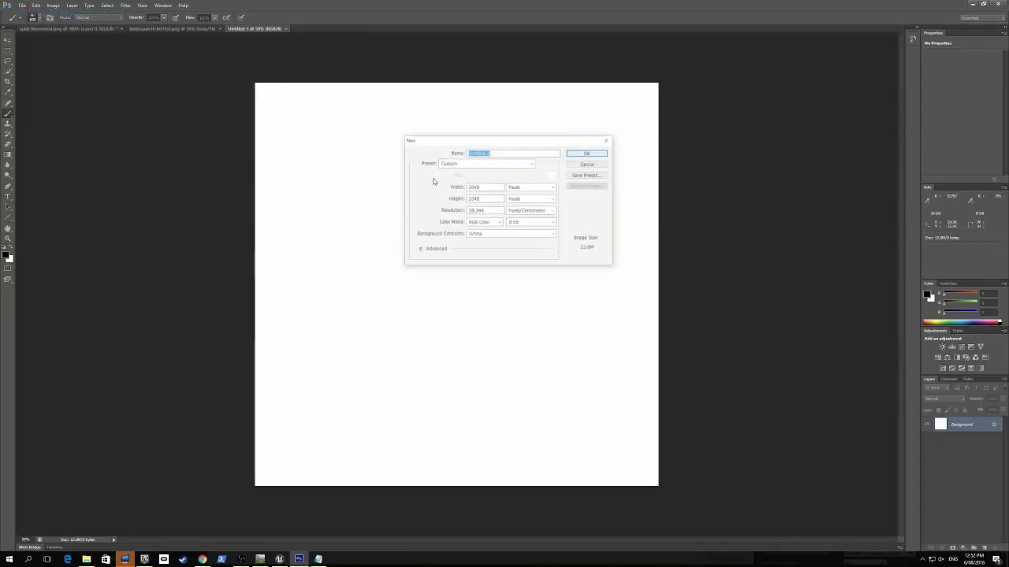
pyautogui.click(475, 223)
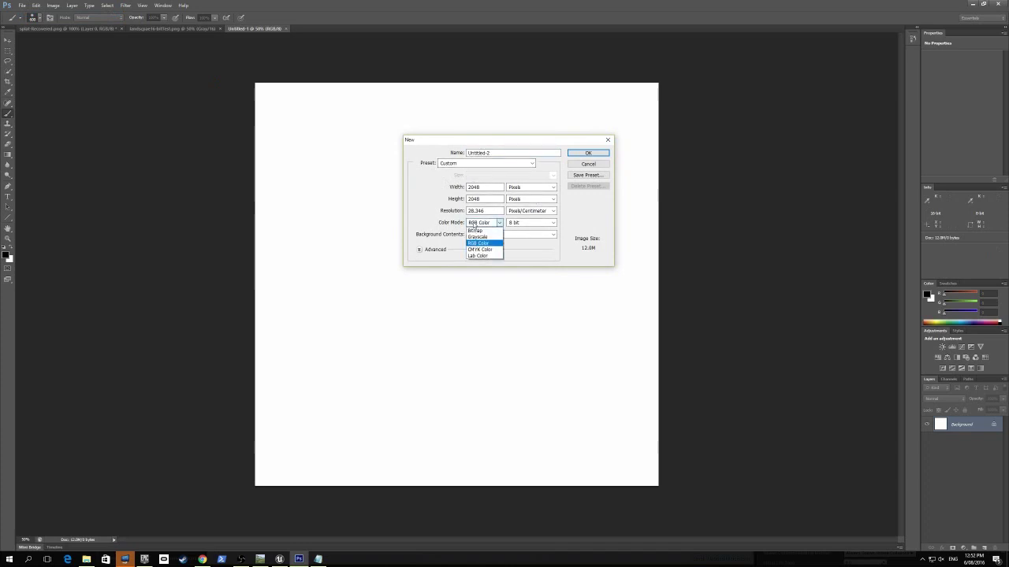
pyautogui.click(477, 236)
pyautogui.click(520, 223)
pyautogui.click(517, 243)
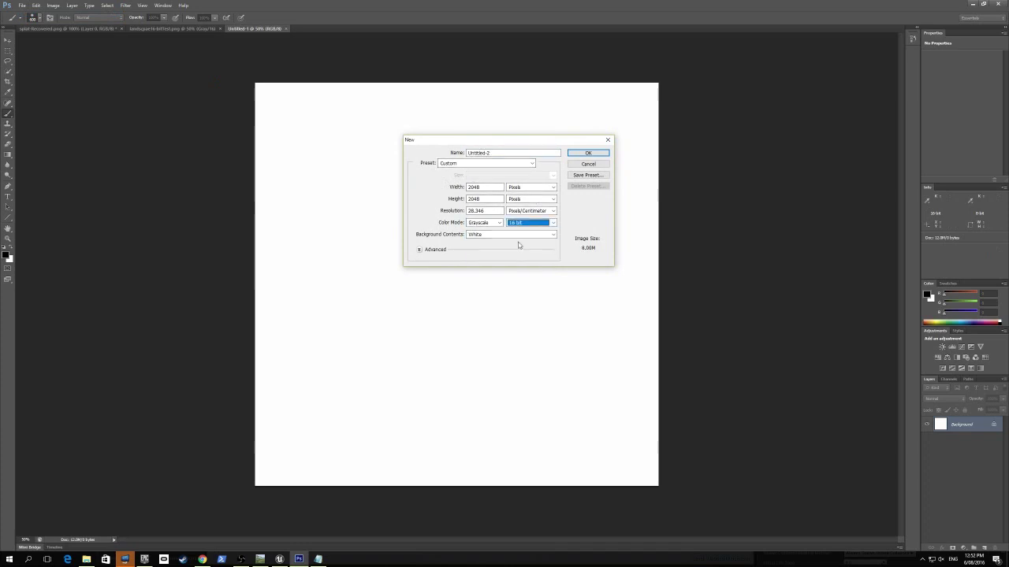
pyautogui.moveTo(481, 188); pyautogui.dragTo(433, 183)
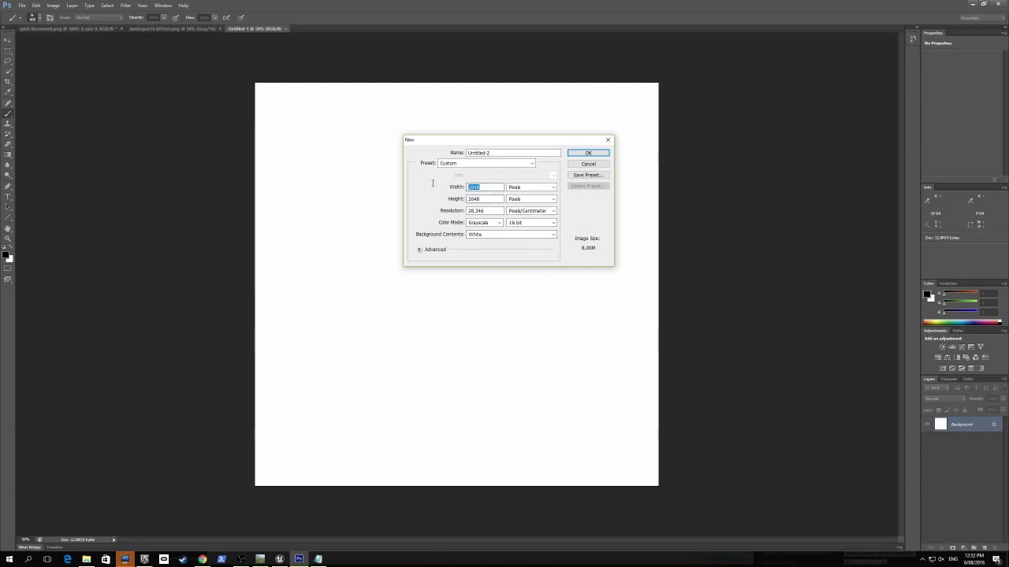
pyautogui.moveTo(493, 198); pyautogui.dragTo(451, 196)
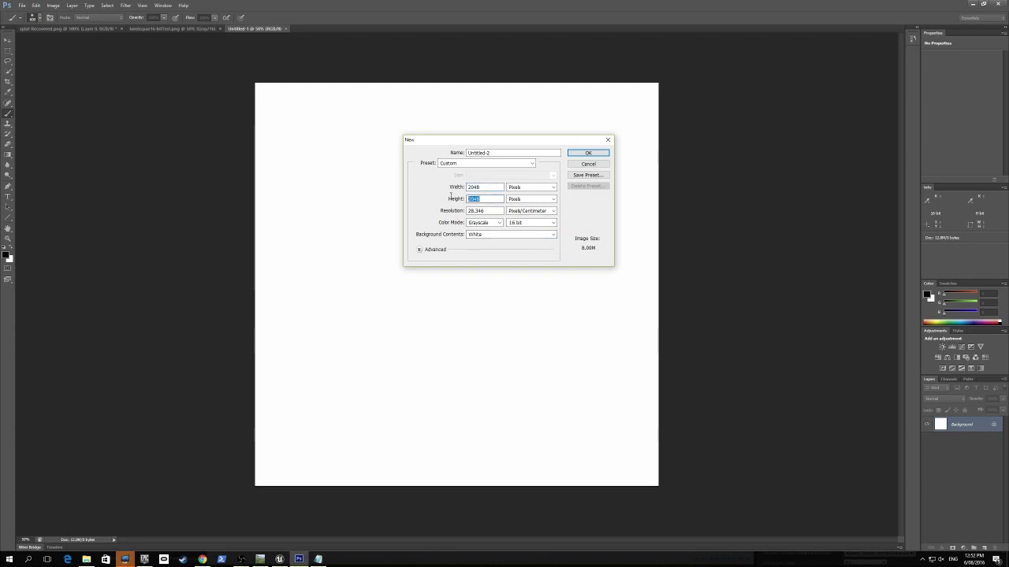
pyautogui.click(588, 153)
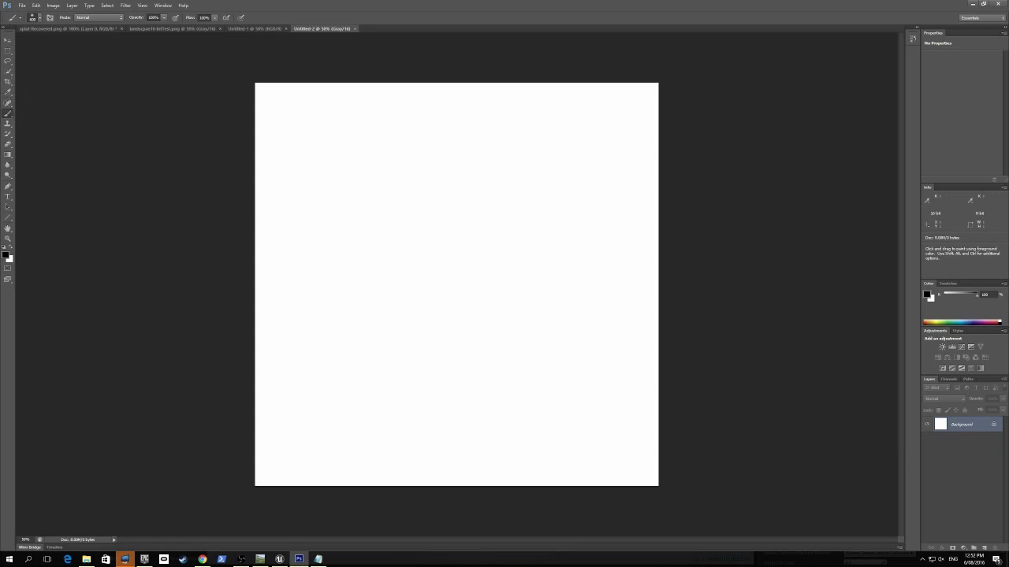
# - Fill the new document's background with 50% Gray in Normal mode and return to the Brush tool
pyautogui.click(36, 6)
pyautogui.click(79, 116)
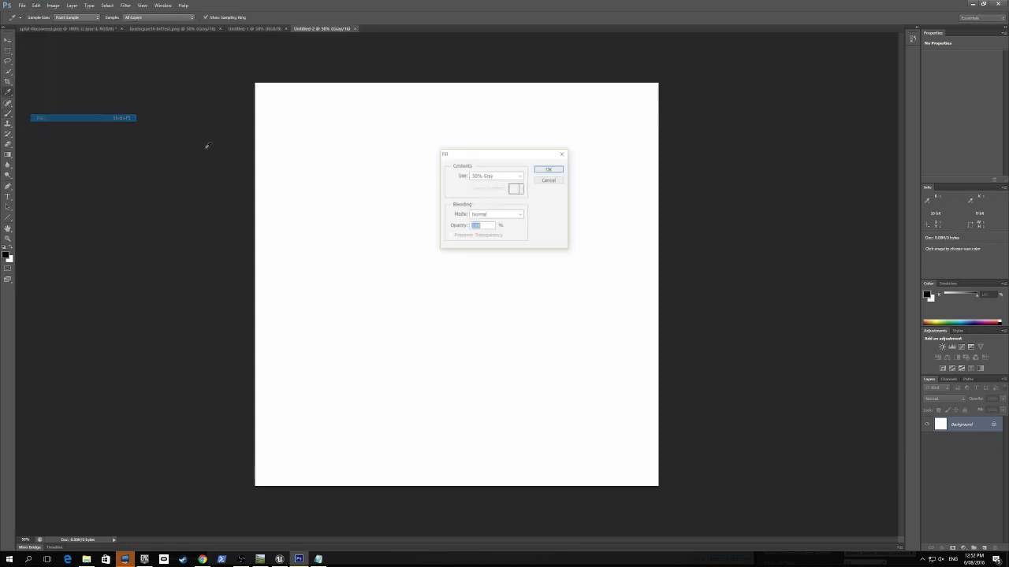
pyautogui.click(549, 168)
pyautogui.press('b')
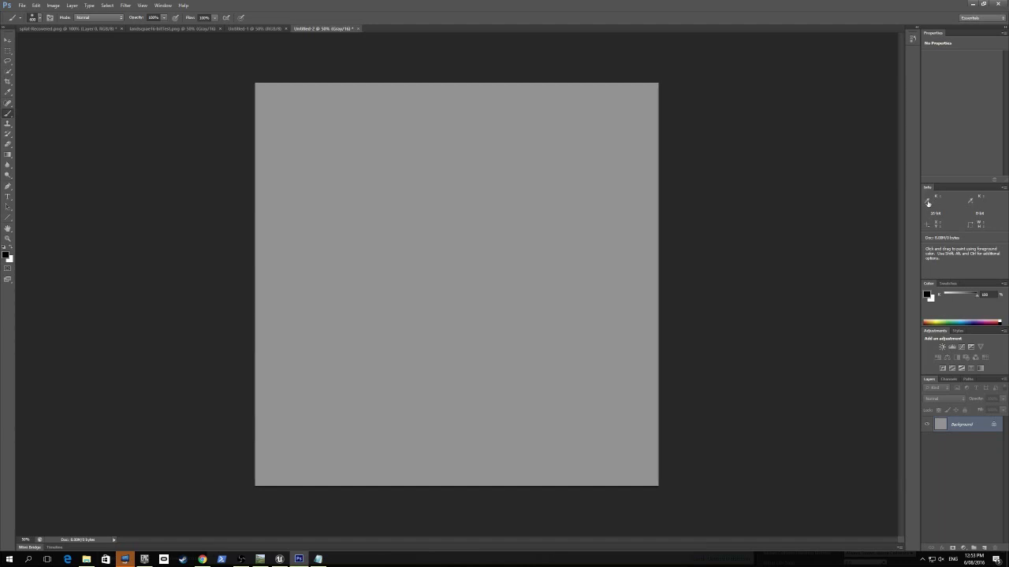
# - Set the first color readout in the Info panel to Grayscale and reduce the brush size by eight increments
pyautogui.click(927, 204)
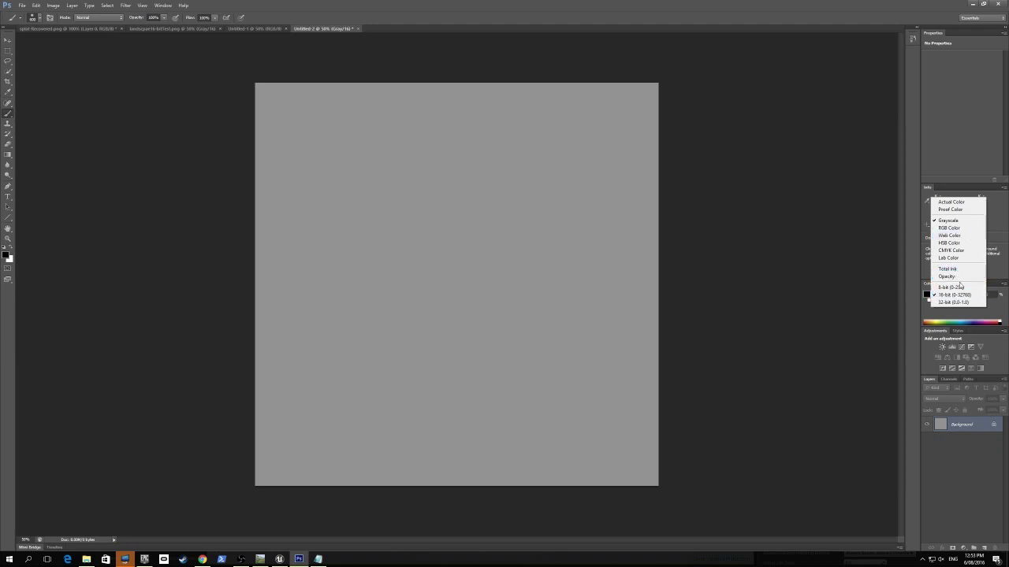
pyautogui.click(947, 220)
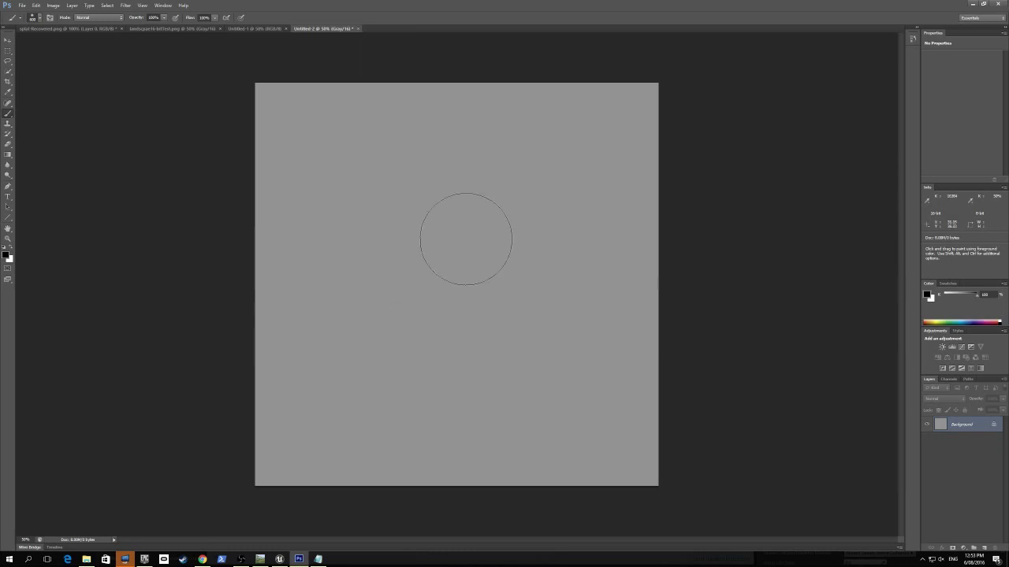
pyautogui.press('[')
pyautogui.press('[')
pyautogui.press('[')
pyautogui.press('[')
pyautogui.press('[')
pyautogui.press('[')
pyautogui.press('[')
pyautogui.press('[')
# - Switch to Chrome and search Google in a new tab for "16- bit range"
pyautogui.click(202, 559)
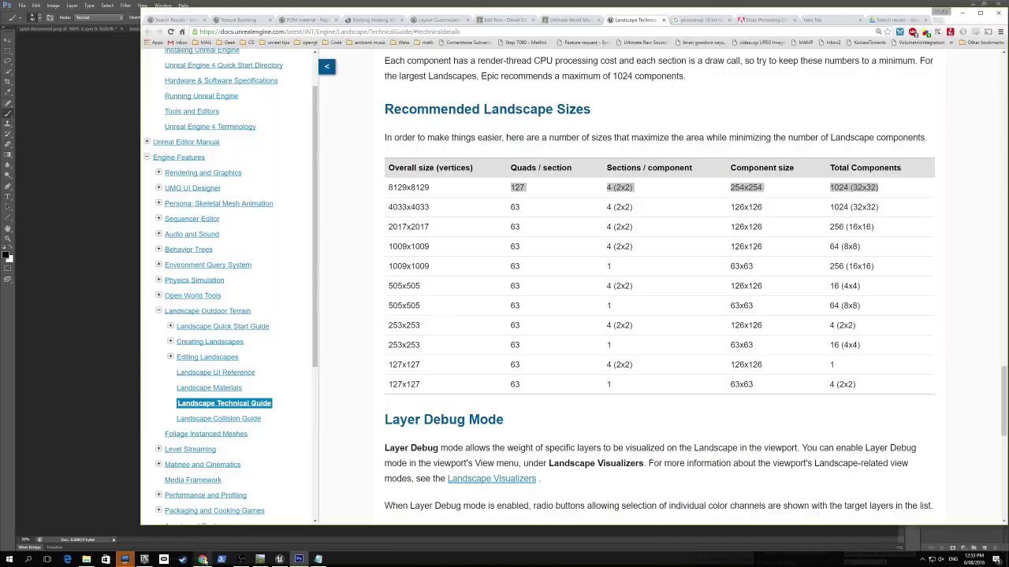
pyautogui.click(938, 20)
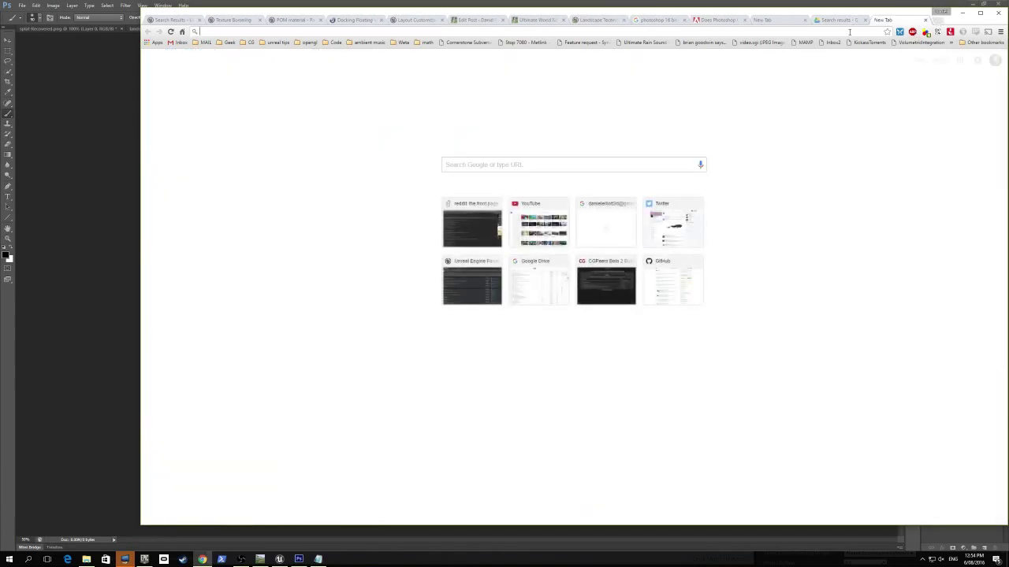
pyautogui.write('16- bit')
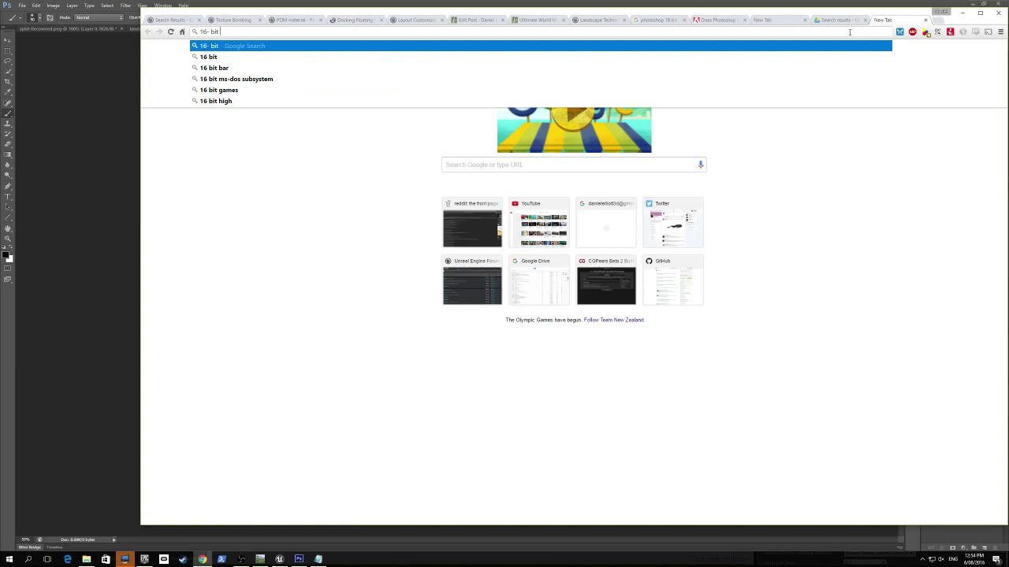
pyautogui.write(' range')
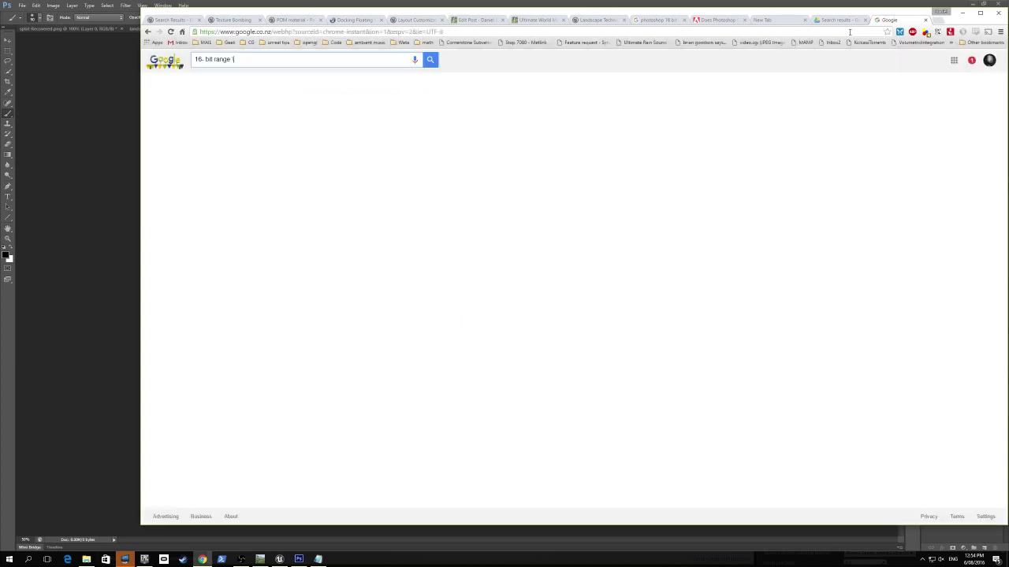
pyautogui.press('Return')
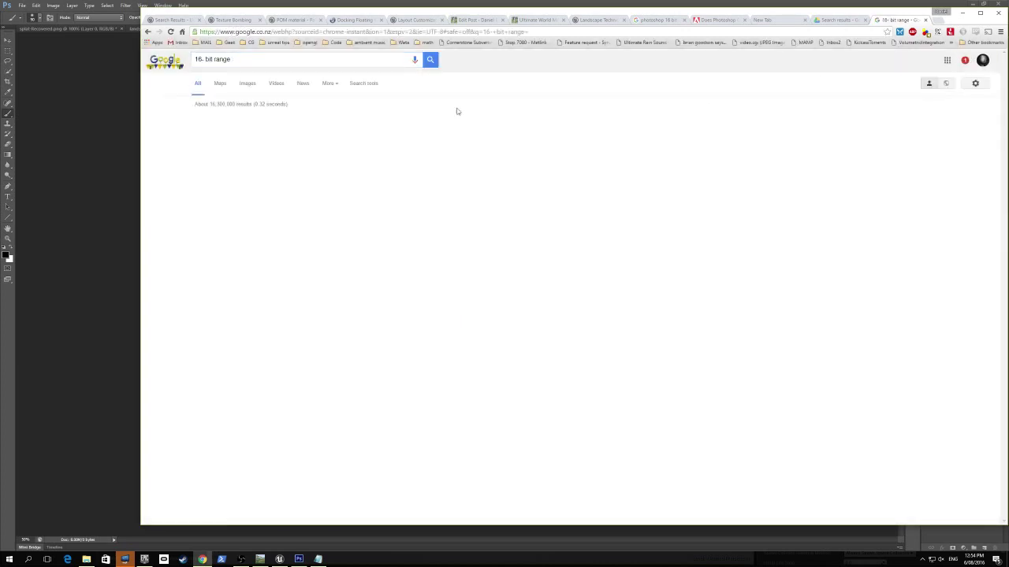
# - Enlarge the search results page to 175% and highlight the upper limit of the unsigned 16-bit integer range
pyautogui.moveTo(298, 135); pyautogui.dragTo(327, 136)
pyautogui.keyDown('ctrl'); pyautogui.scroll(4, 402, 187); pyautogui.keyUp('ctrl')
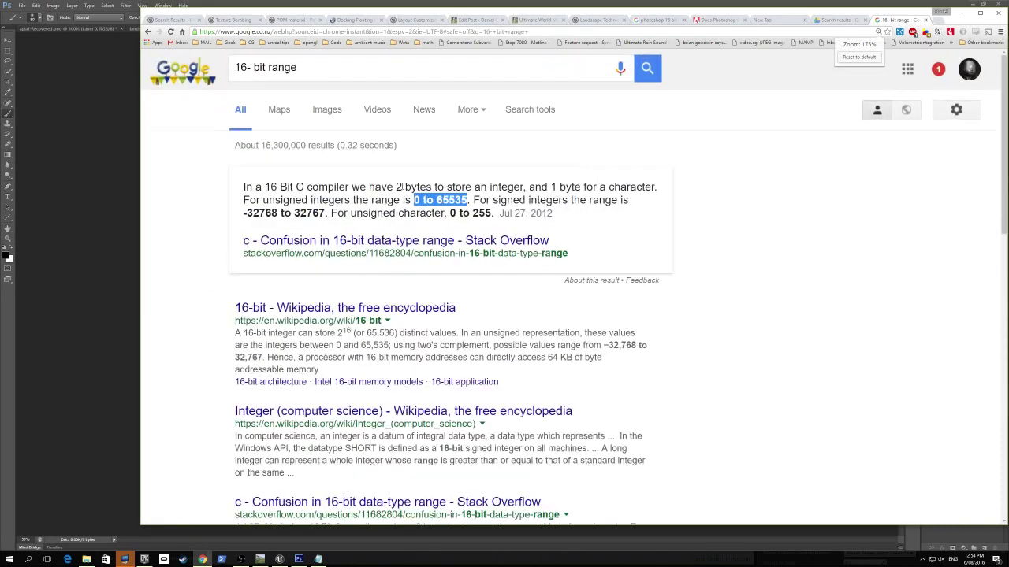
pyautogui.moveTo(436, 199); pyautogui.dragTo(468, 199)
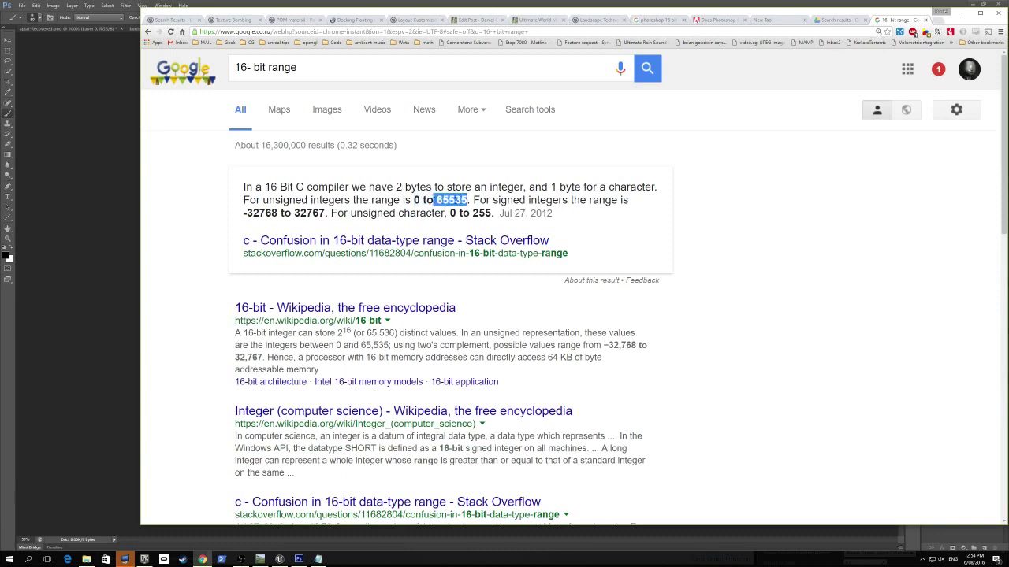
# - Highlight the signed 16-bit upper limit 32767 in the search results and inspect the first color readout's bit-depth options in Photoshop's Info panel
pyautogui.moveTo(245, 212); pyautogui.dragTo(326, 212)
pyautogui.doubleClick(309, 215)
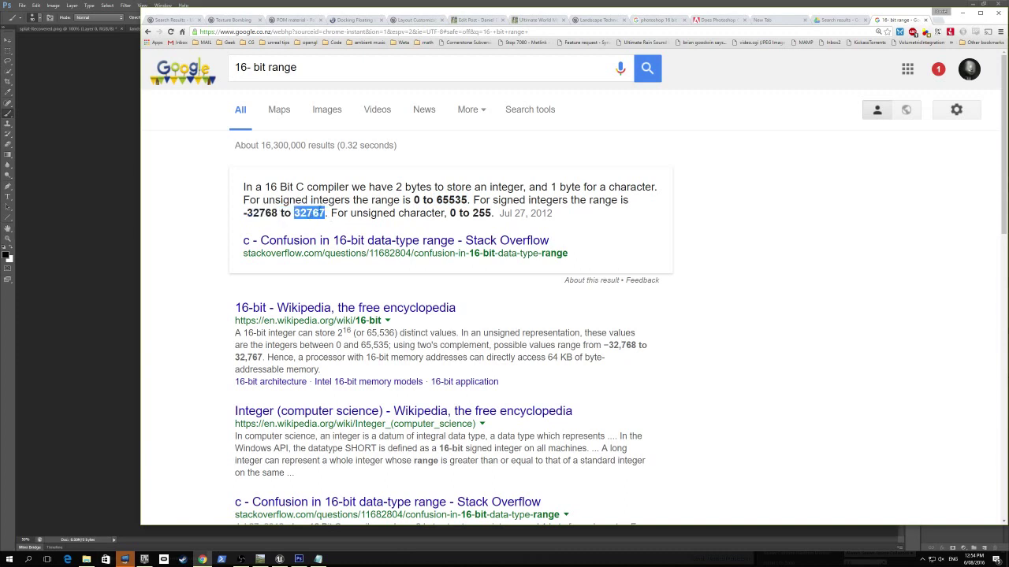
pyautogui.click(240, 4)
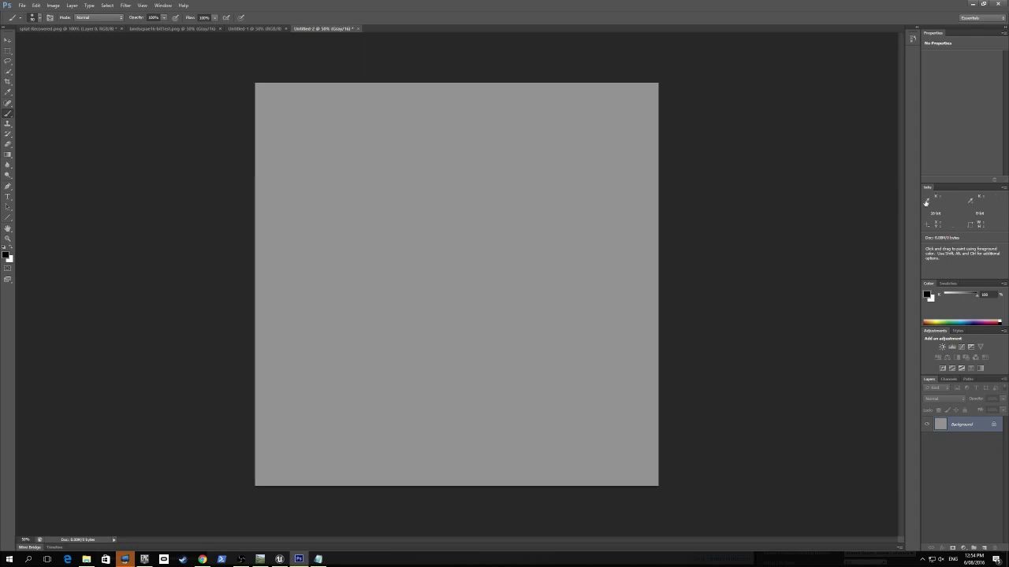
pyautogui.click(926, 203)
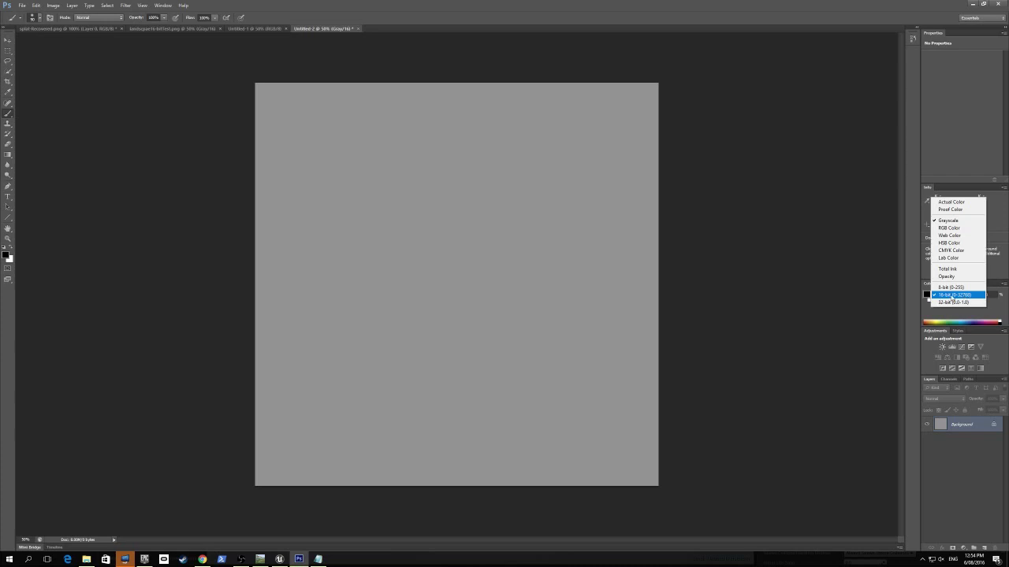
pyautogui.click(122, 104)
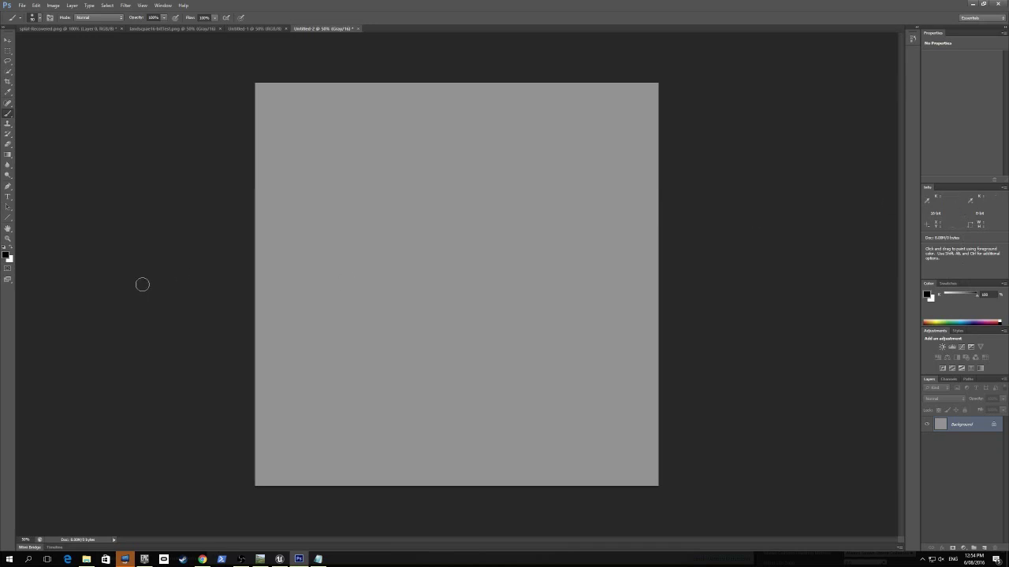
# - Switch to Chrome to highlight 65535 in the results, and divide 65535 by 2 in the Windows Calculator
pyautogui.click(203, 559)
pyautogui.doubleClick(452, 200)
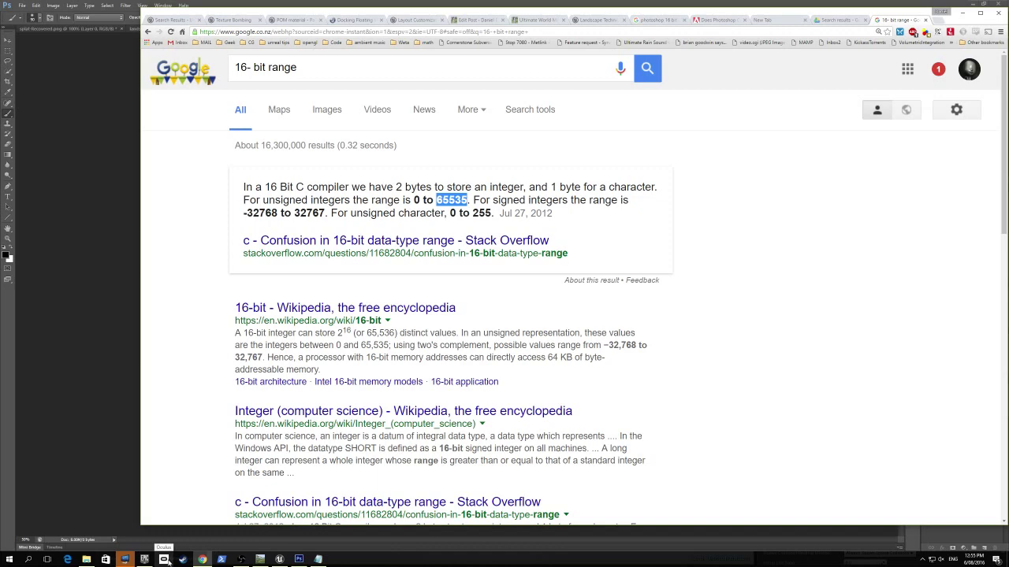
pyautogui.click(11, 561)
pyautogui.write('calc')
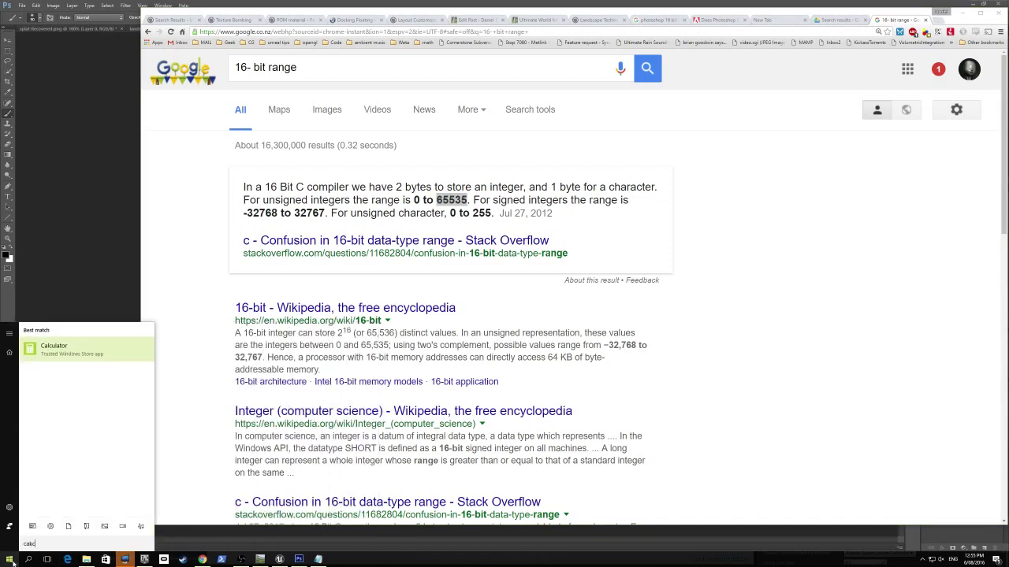
pyautogui.press('Return')
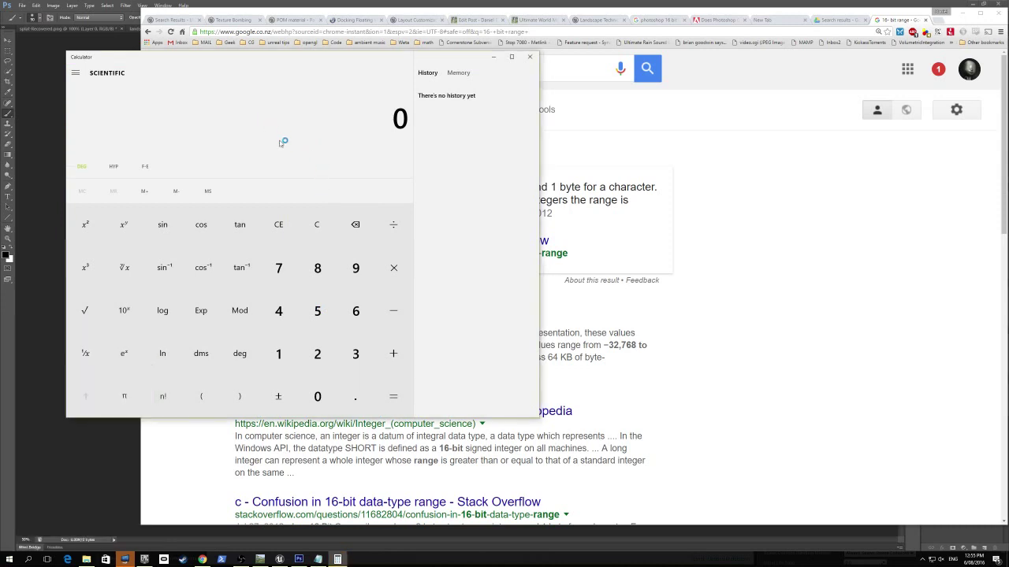
pyautogui.write('65,535')
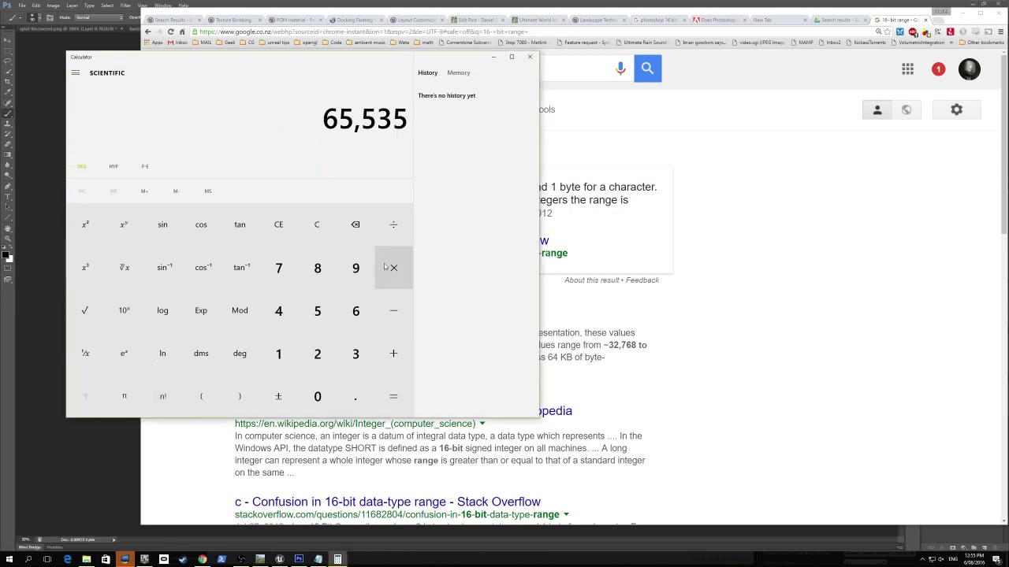
pyautogui.write('/2')
pyautogui.press('Return')
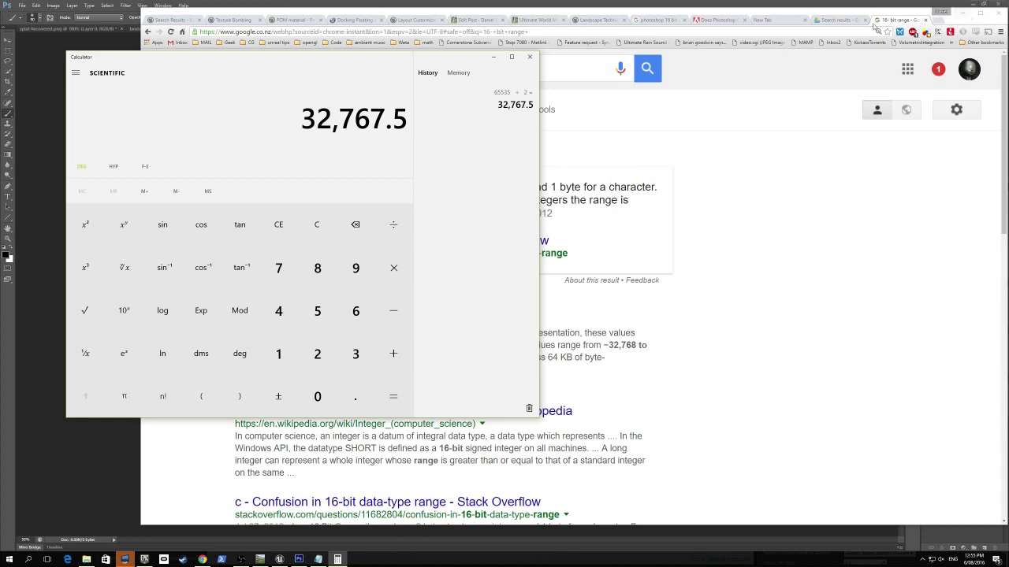
# - Switch back to Photoshop and recheck which 16-bit range the Info panel's first color readout uses
pyautogui.click(955, 4)
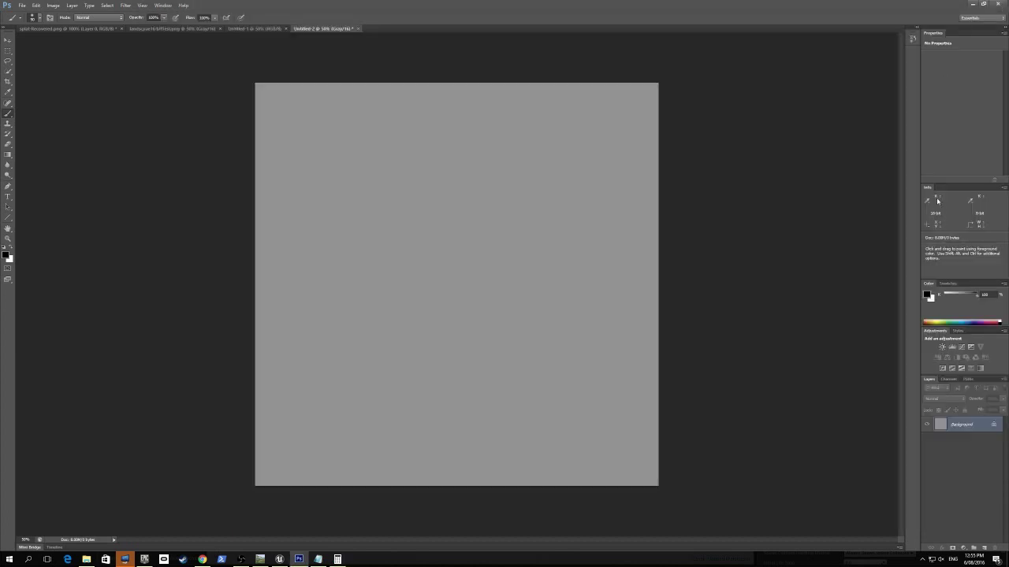
pyautogui.click(927, 203)
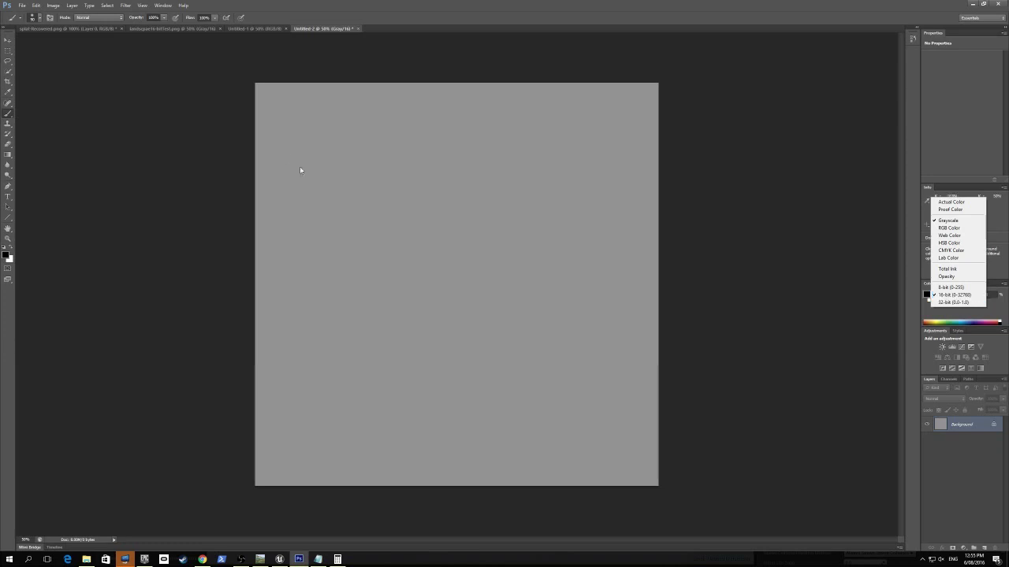
pyautogui.click(6, 116)
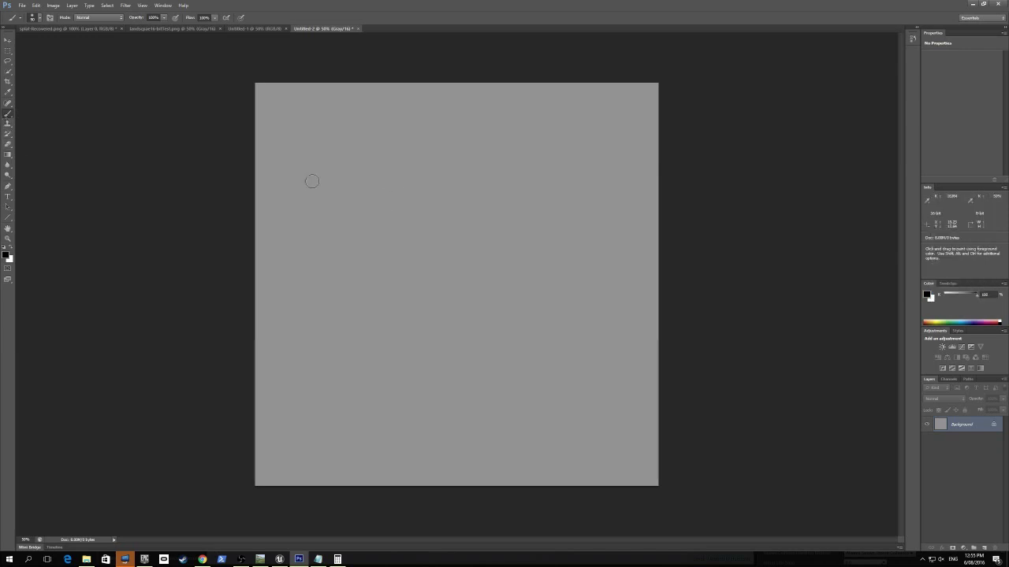
# - Enlarge the brush and paint a soft black spot in the canvas's upper-left area and a larger white spot toward the lower right
pyautogui.press(']')
pyautogui.press(']')
pyautogui.press(']')
pyautogui.press(']')
pyautogui.press(']')
pyautogui.press(']')
pyautogui.press(']')
pyautogui.press(']')
pyautogui.press(']')
pyautogui.press(']')
pyautogui.press(']')
pyautogui.press(']')
pyautogui.press(']')
pyautogui.press('[')
pyautogui.press('[')
pyautogui.press('[')
pyautogui.press('[')
pyautogui.moveTo(342, 198); pyautogui.dragTo(337, 194)
pyautogui.moveTo(344, 188); pyautogui.dragTo(390, 194)
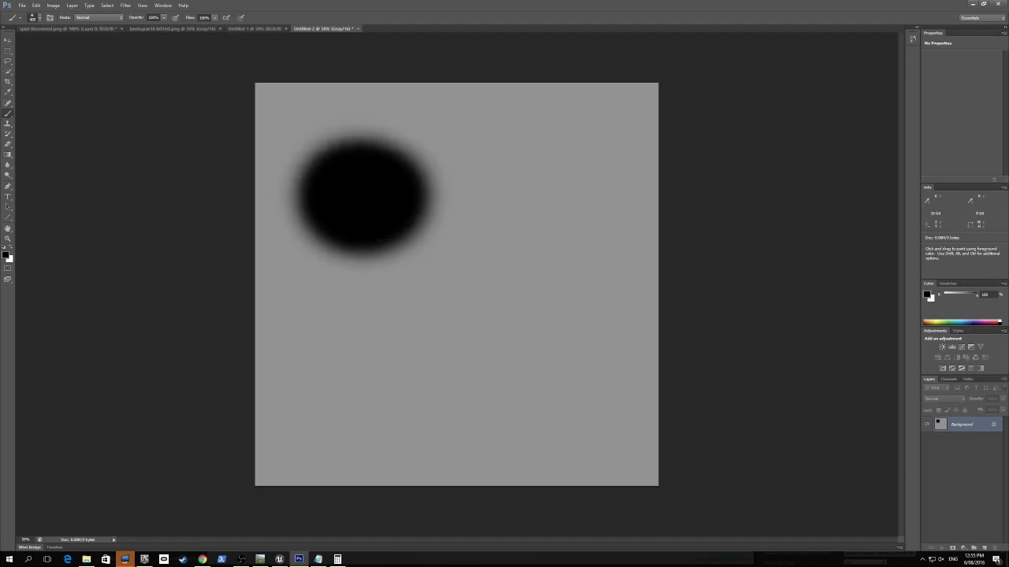
pyautogui.click(12, 251)
pyautogui.moveTo(461, 330)
pyautogui.mouseDown()
pyautogui.moveTo(529, 340)
pyautogui.moveTo(536, 365)
pyautogui.moveTo(518, 378)
pyautogui.moveTo(488, 370)
pyautogui.mouseUp()
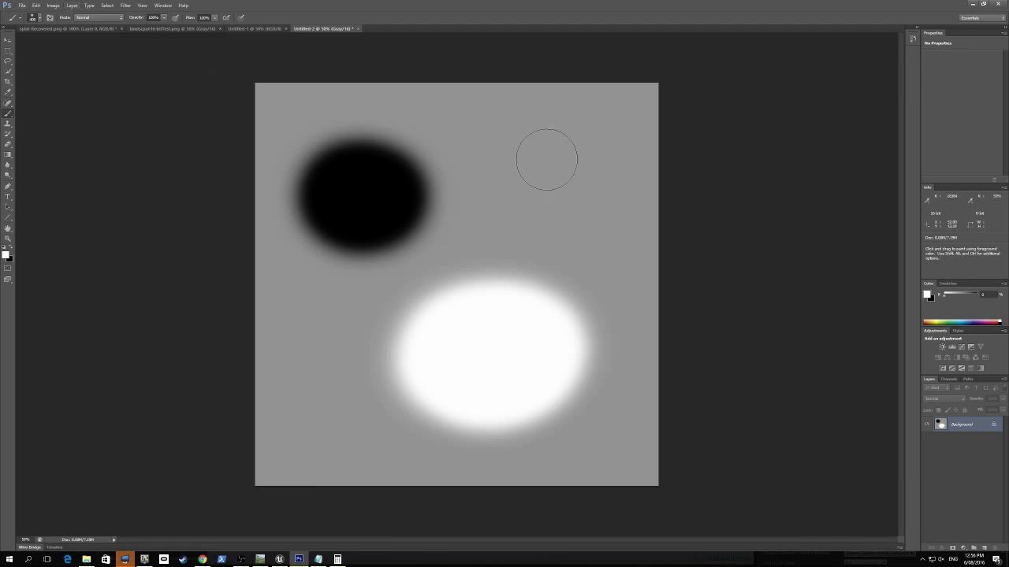
# - Try to save the document as a PNG over the existing landscpae16-bitTest.png in the Landscapes folder
pyautogui.click(22, 5)
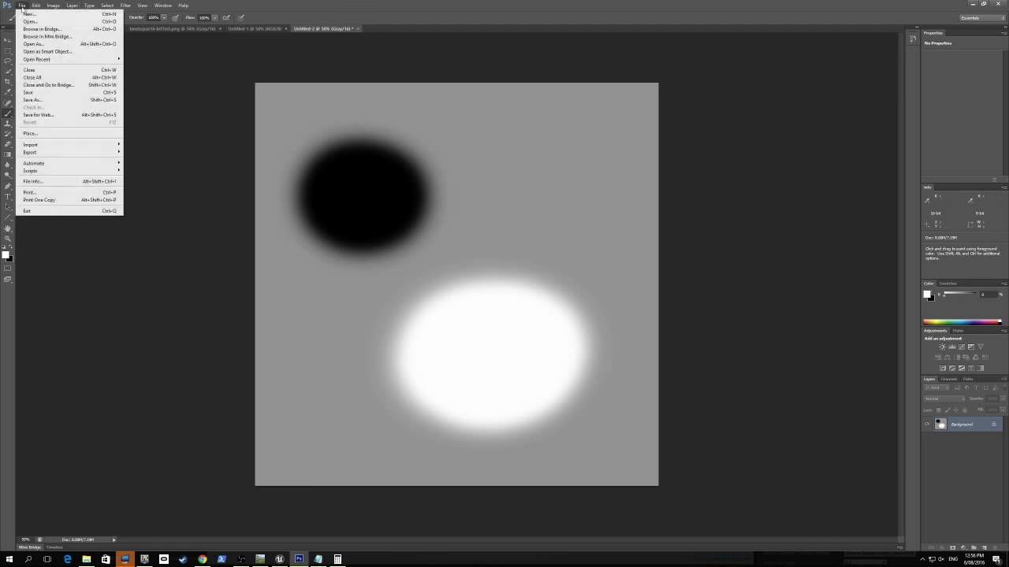
pyautogui.click(39, 100)
pyautogui.click(548, 270)
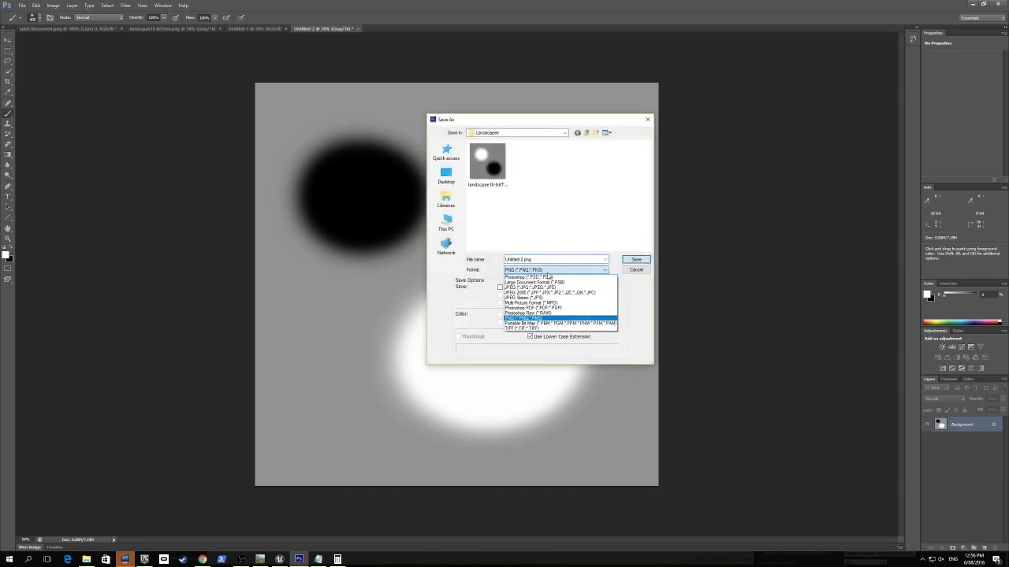
pyautogui.click(548, 273)
pyautogui.click(488, 162)
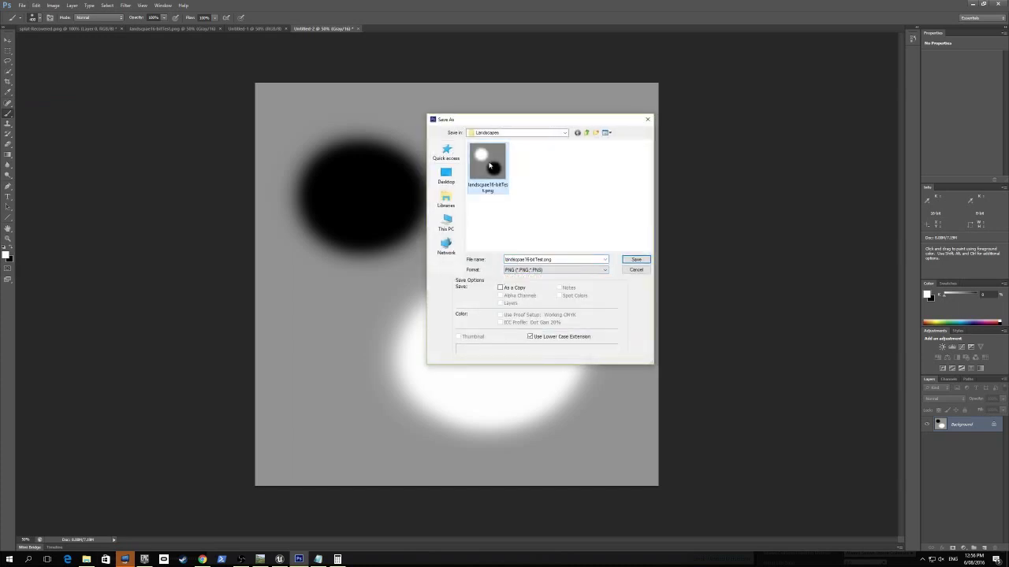
pyautogui.click(636, 259)
pyautogui.click(526, 213)
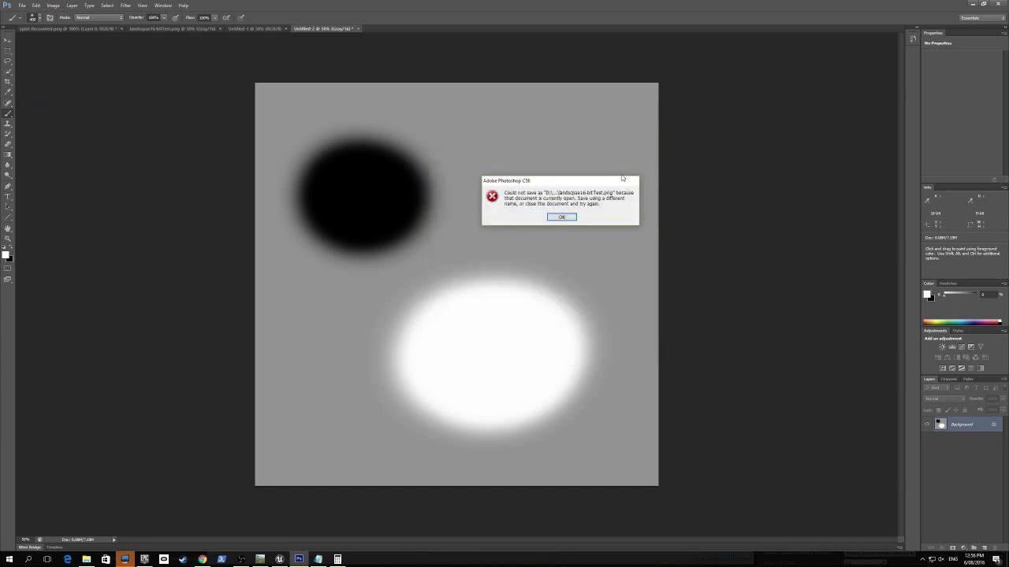
pyautogui.click(562, 218)
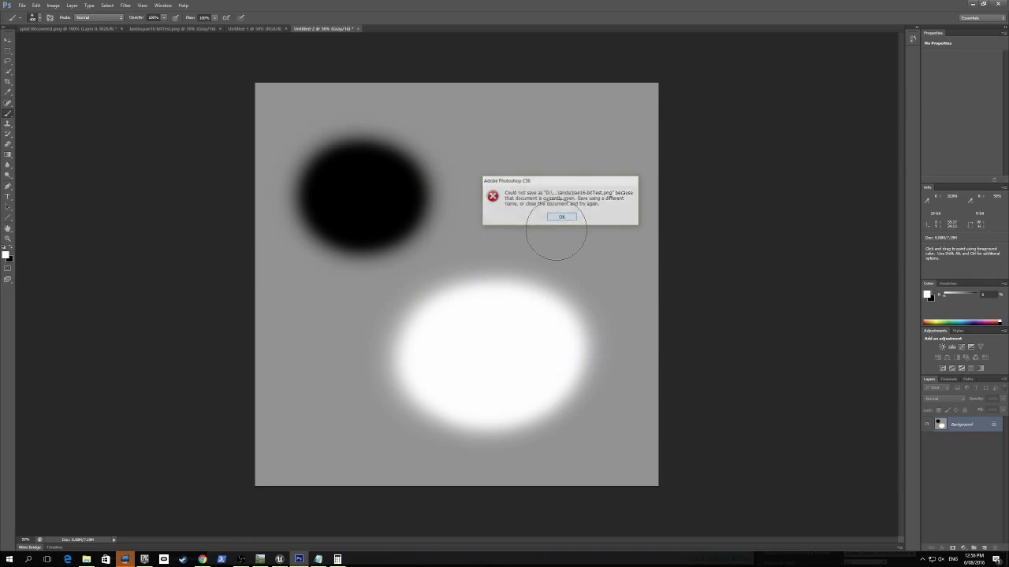
# - Save the document in the Landscapes folder as landscpae16-bitTest2.png with Smallest / Slow compression and no interlacing
pyautogui.click(22, 5)
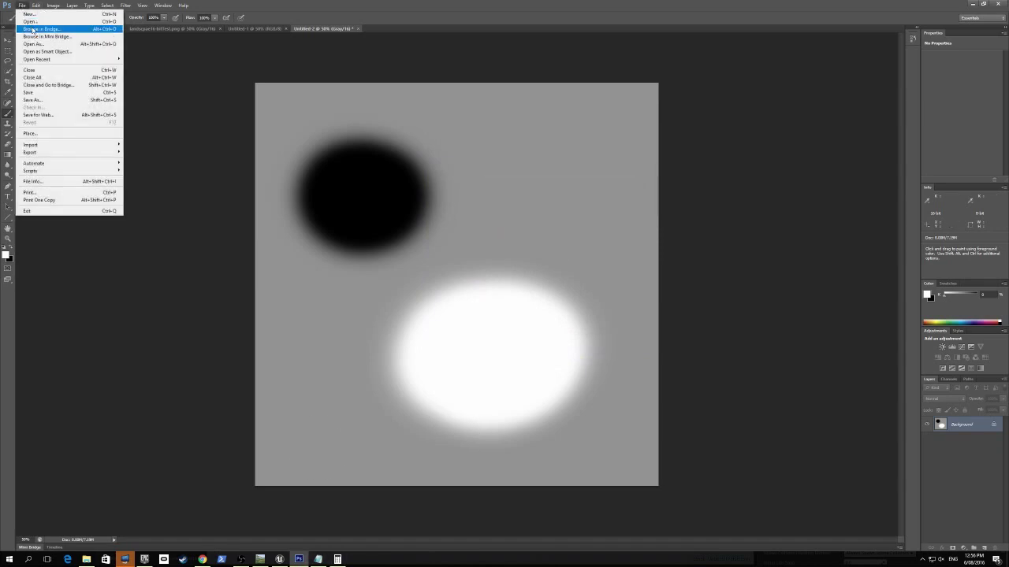
pyautogui.click(45, 100)
pyautogui.click(487, 164)
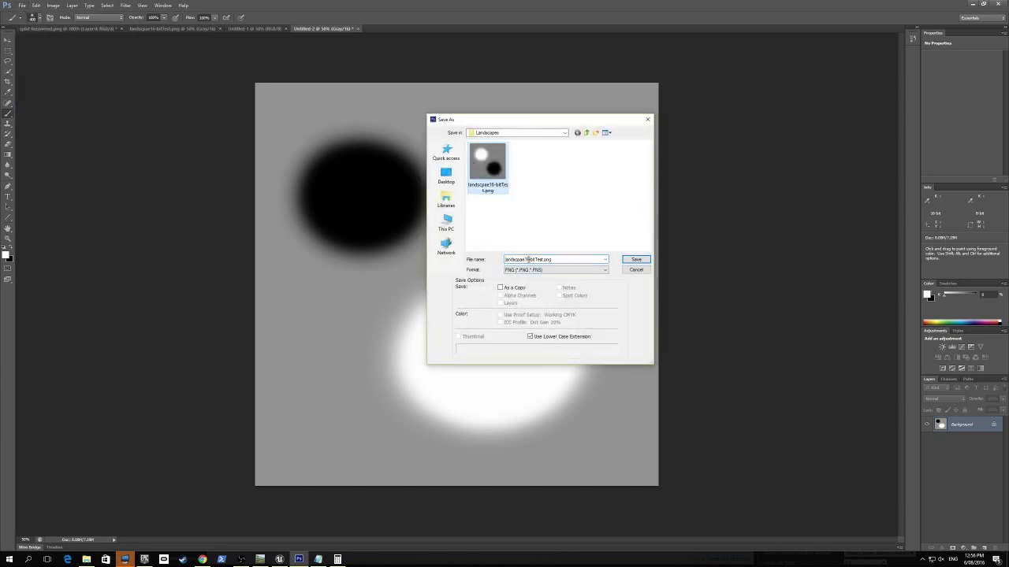
pyautogui.click(529, 260)
pyautogui.press('Return')
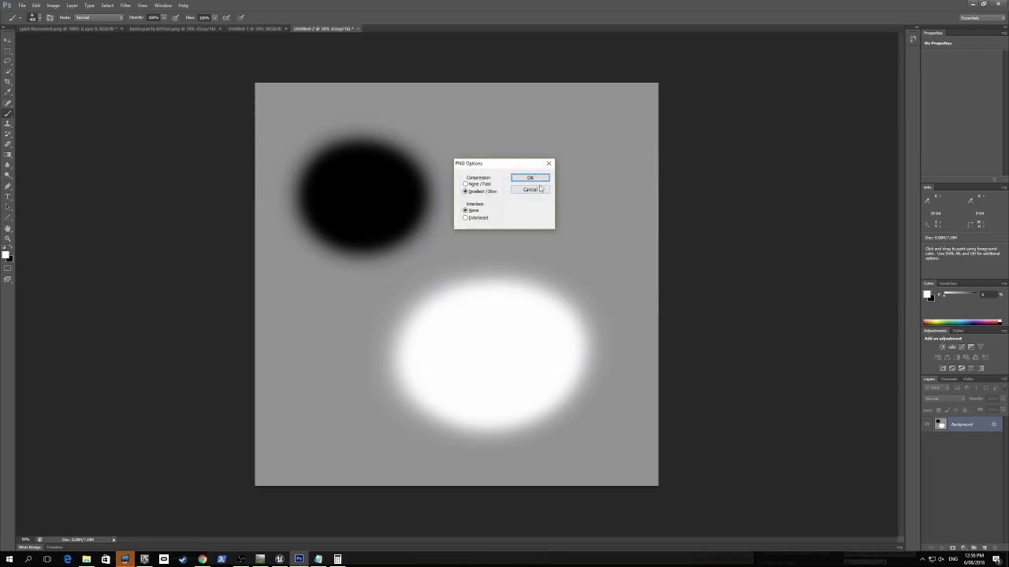
pyautogui.click(531, 177)
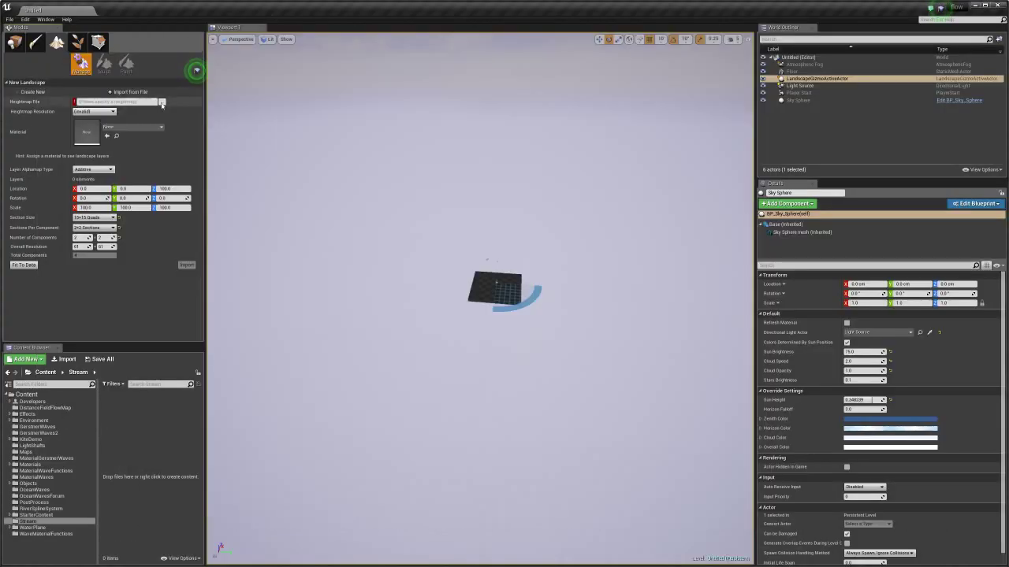
# - In Unreal Editor, reopen Landscape mode and load landscpae16-bitTest2.png as the heightmap for the new imported landscape
pyautogui.click(14, 42)
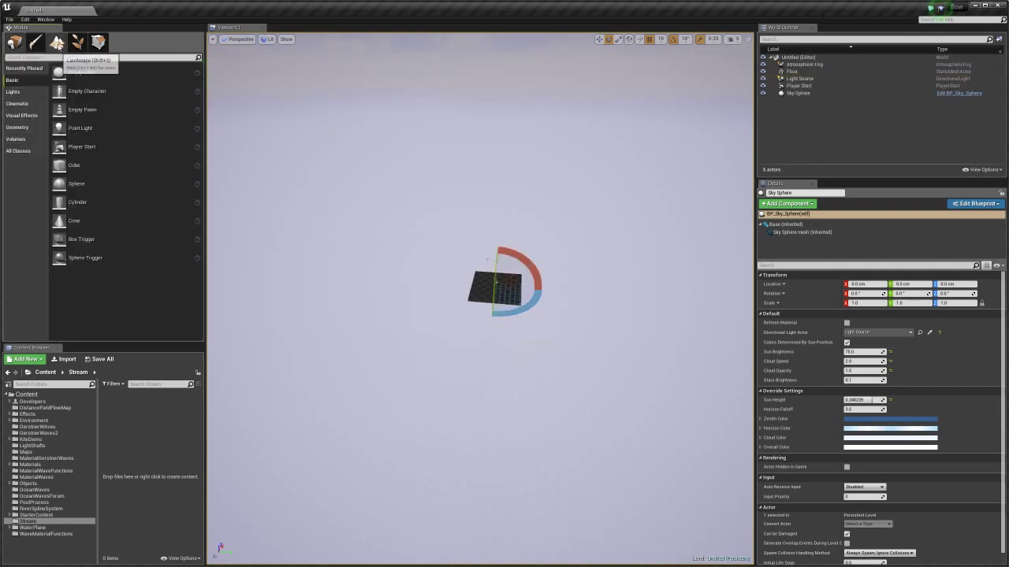
pyautogui.click(57, 42)
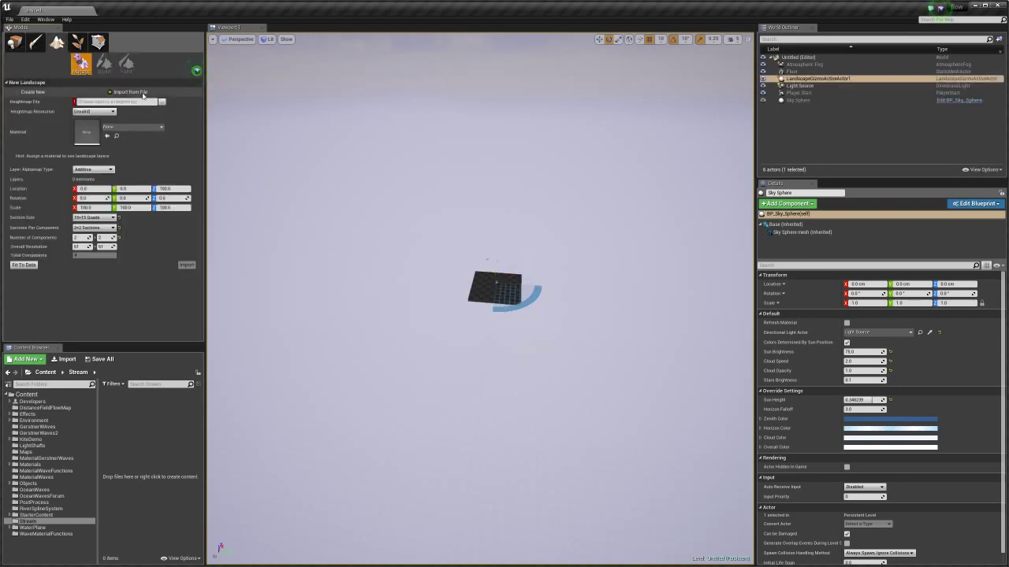
pyautogui.click(162, 102)
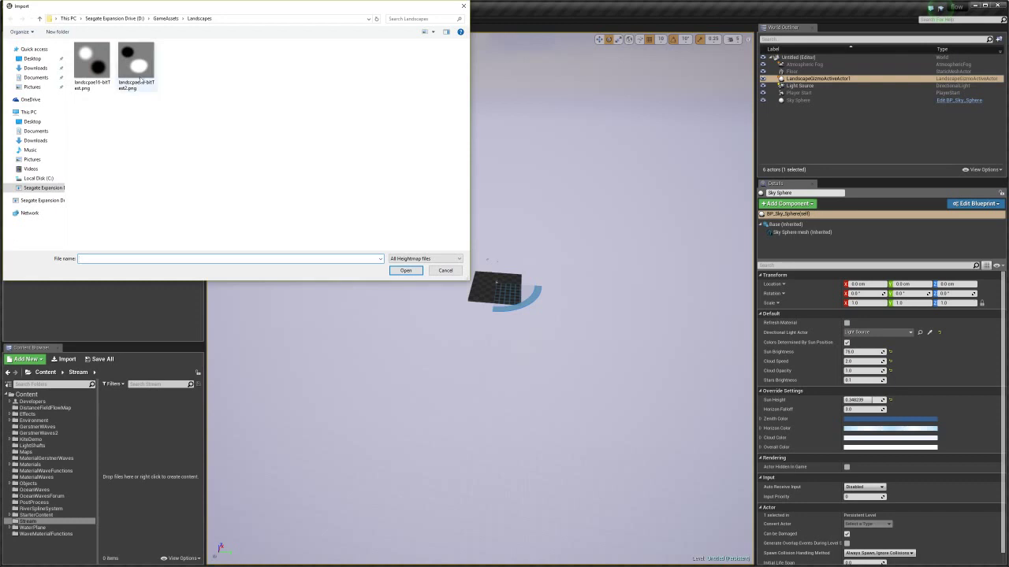
pyautogui.click(146, 69)
pyautogui.click(405, 270)
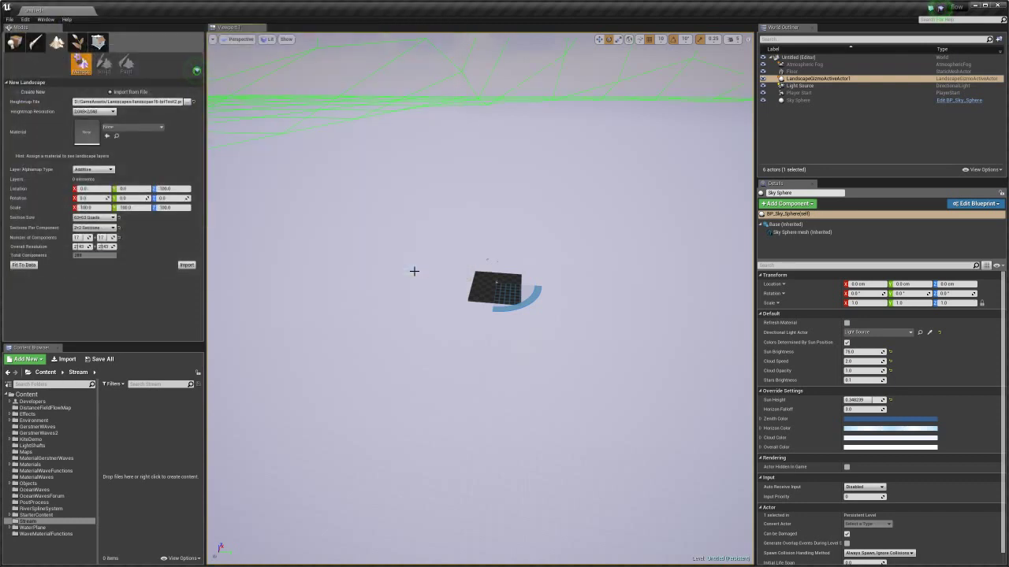
# - Set the new landscape's first Number of Components value to 13
pyautogui.scroll(-3, 417, 267)
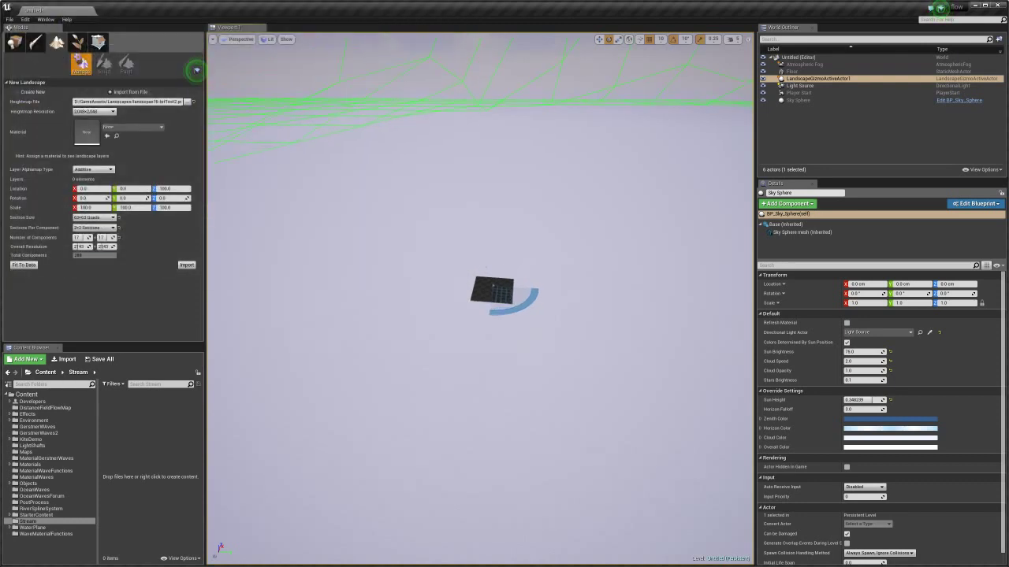
pyautogui.moveTo(487, 268); pyautogui.dragTo(362, 270, button='right')
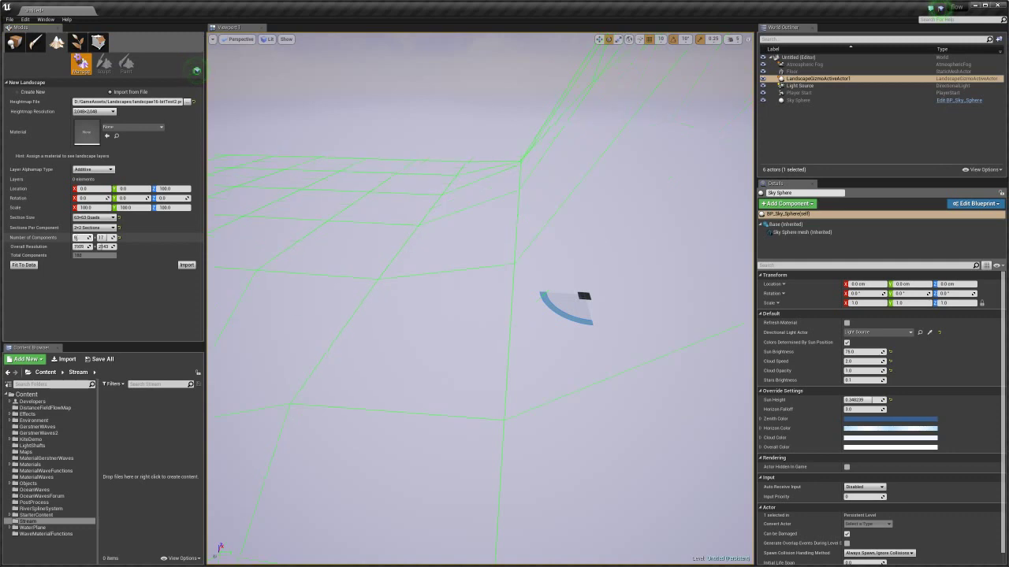
pyautogui.moveTo(78, 238); pyautogui.dragTo(85, 237)
pyautogui.moveTo(326, 232); pyautogui.dragTo(352, 232, button='right')
pyautogui.press('s')
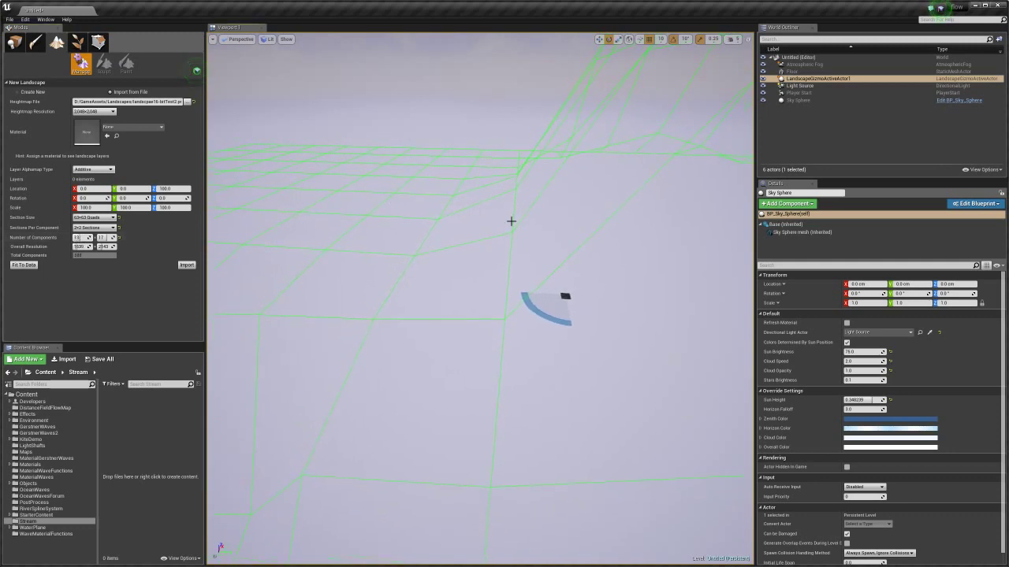
# - Raise the viewport camera speed to 8 and bring the whole landscape preview into view
pyautogui.click(733, 39)
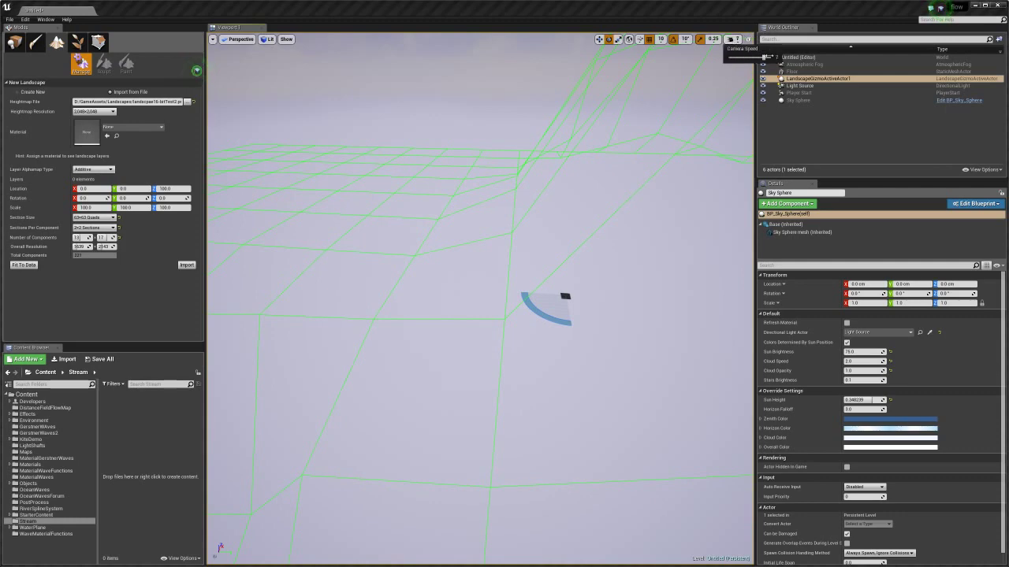
pyautogui.moveTo(547, 175); pyautogui.dragTo(547, 175, button='right')
pyautogui.press('s')
pyautogui.press('s')
pyautogui.moveTo(292, 265); pyautogui.dragTo(292, 266, button='middle')
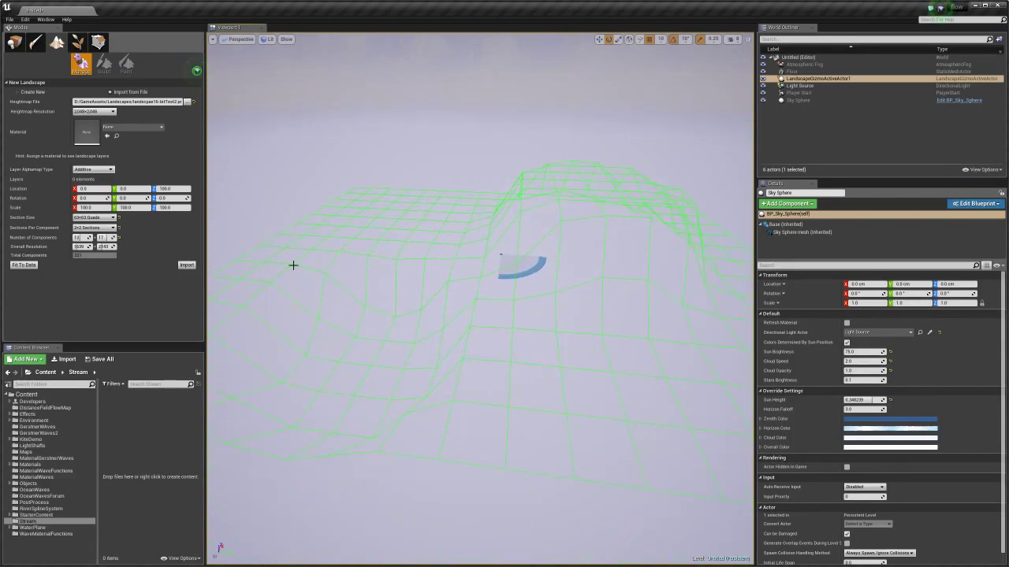
# - Set the new landscape's number of components to 32 by 32 and examine the resized preview grid
pyautogui.moveTo(107, 237)
pyautogui.mouseDown()
pyautogui.moveTo(98, 237)
pyautogui.moveTo(107, 238)
pyautogui.mouseUp()
pyautogui.write('32')
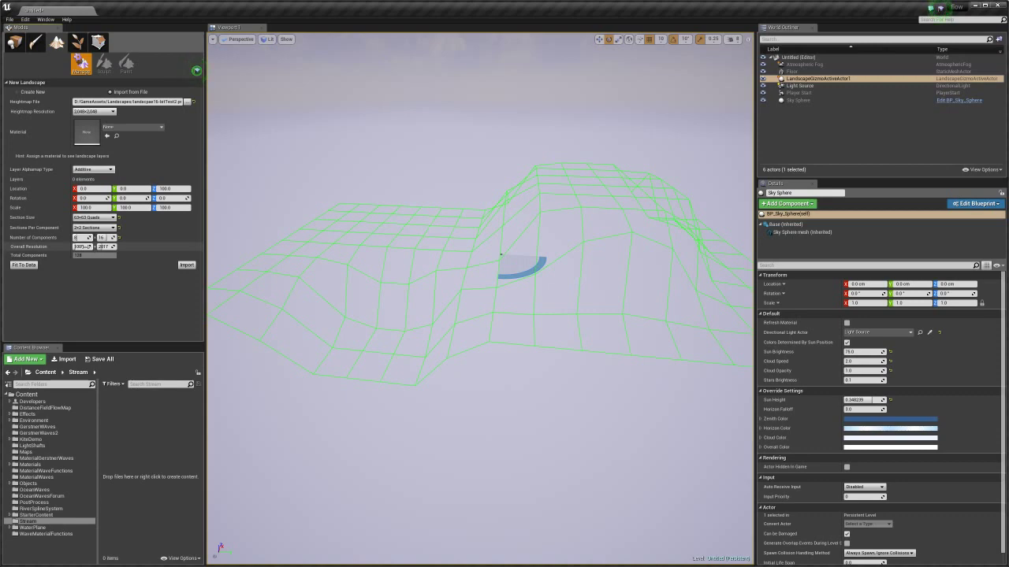
pyautogui.moveTo(77, 246); pyautogui.dragTo(118, 247)
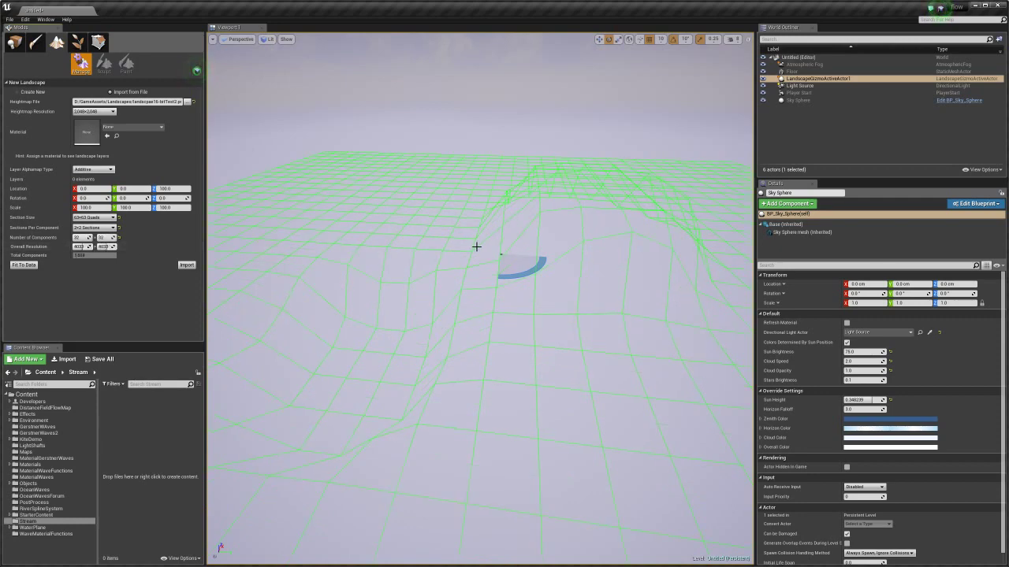
pyautogui.moveTo(486, 248); pyautogui.dragTo(468, 225, button='right')
pyautogui.press('s')
pyautogui.press('s')
pyautogui.press('s')
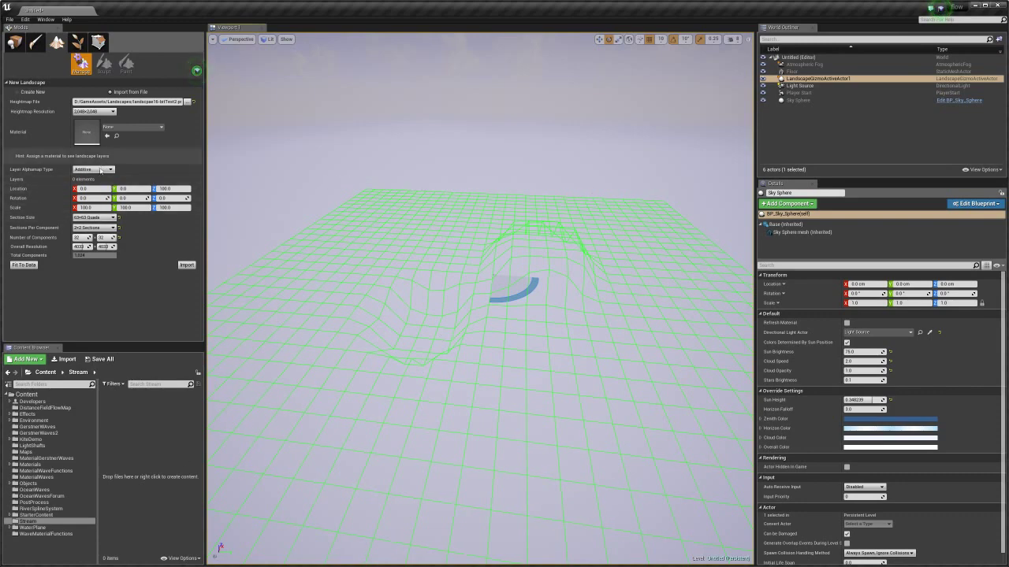
# - Fit the new landscape's size to the heightmap data, examine the preview grid, and widen the Modes panel
pyautogui.click(24, 265)
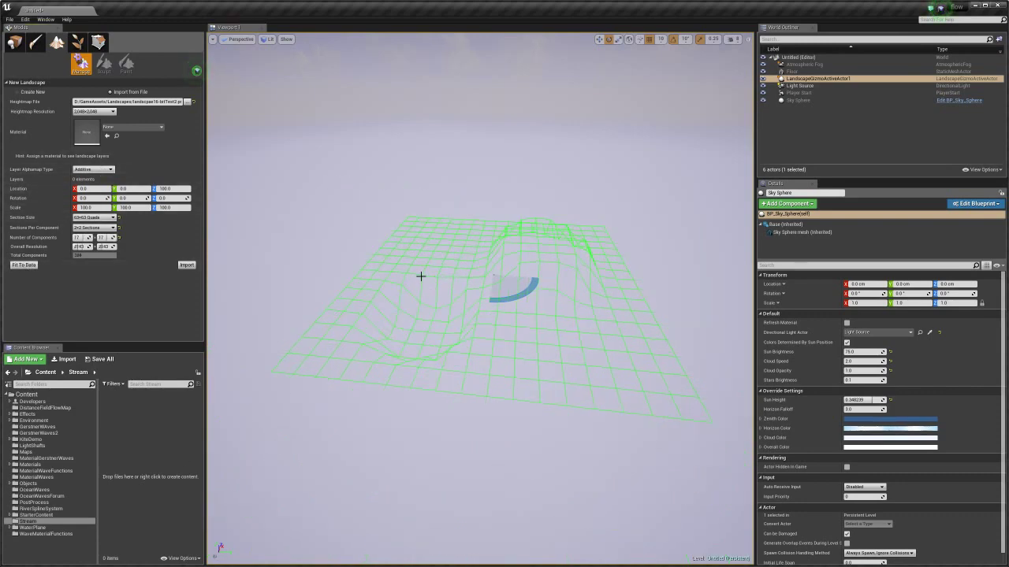
pyautogui.press('w')
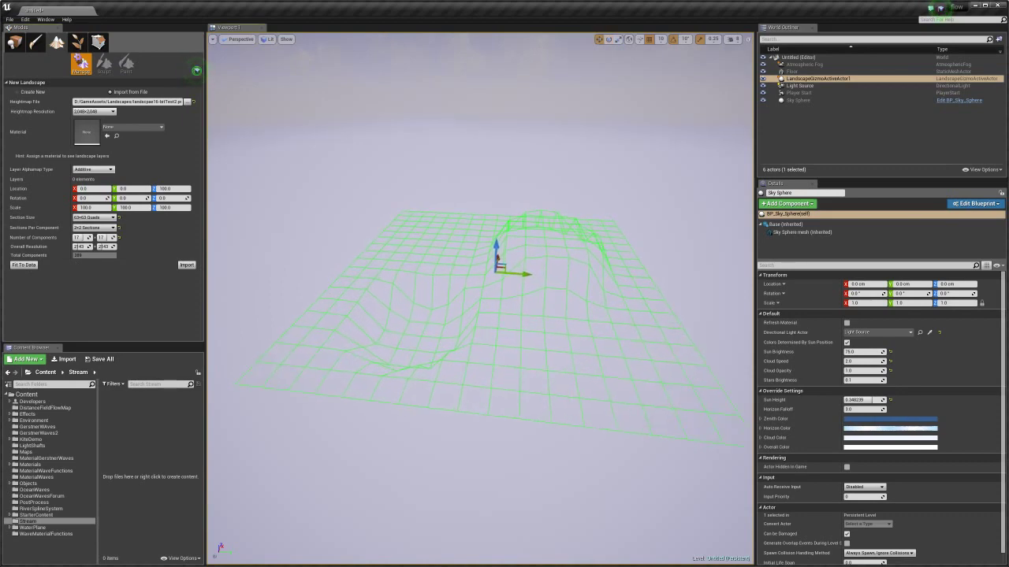
pyautogui.press('w')
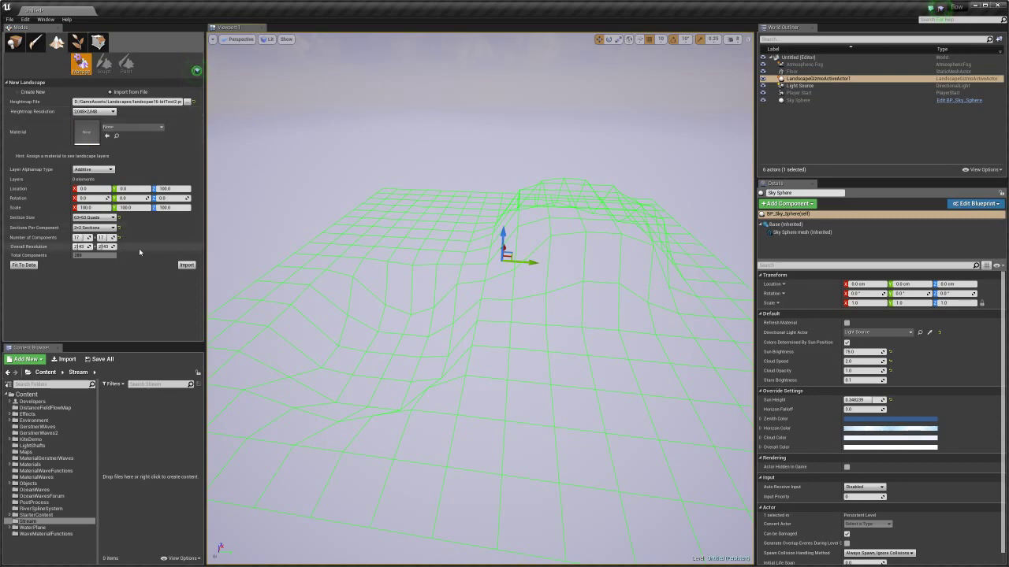
pyautogui.moveTo(207, 237); pyautogui.dragTo(253, 237)
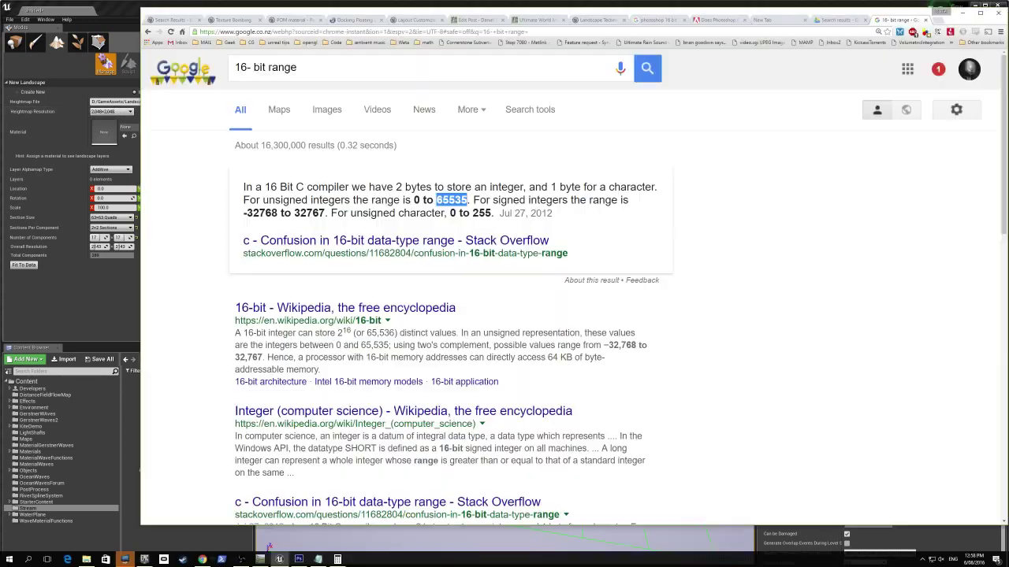
# - Switch to the browser and, in the Landscape Technical Guide's Recommended Landscape Sizes table, highlight the 2017x2017 size
pyautogui.hotkey('alt', 'Tab')
pyautogui.click(530, 21)
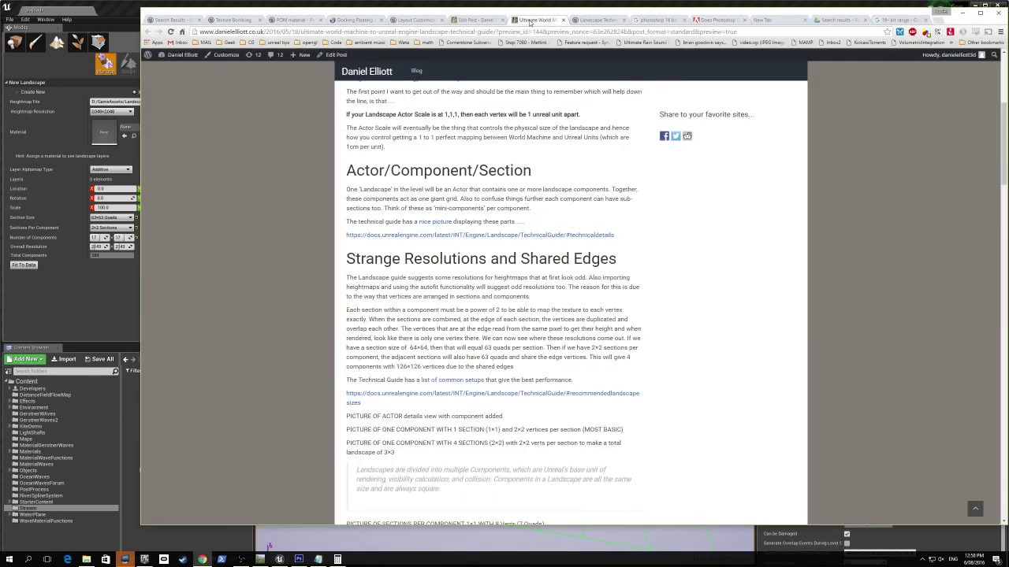
pyautogui.click(837, 20)
pyautogui.click(609, 21)
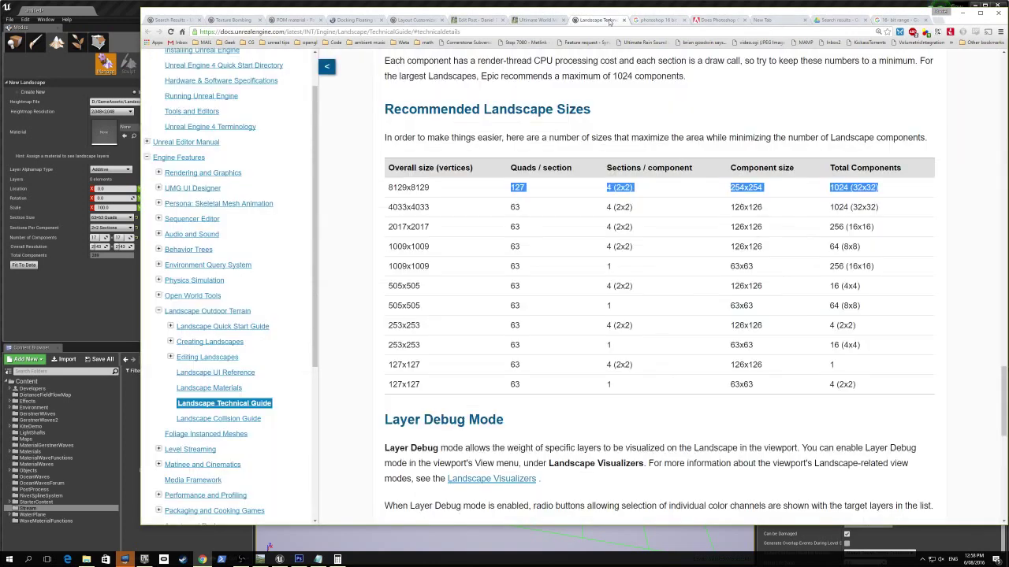
pyautogui.doubleClick(404, 226)
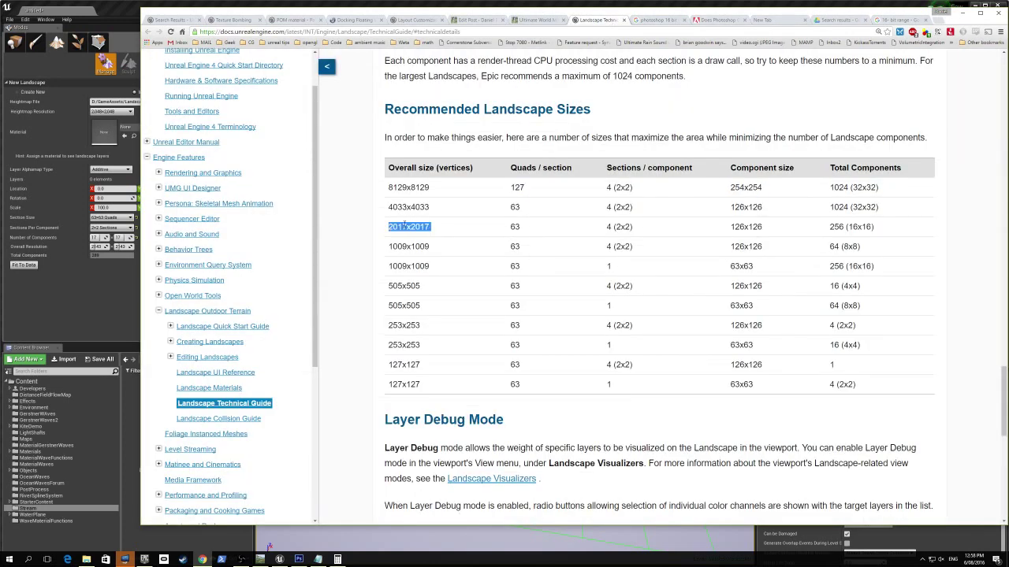
pyautogui.moveTo(443, 228); pyautogui.dragTo(390, 228)
pyautogui.click(401, 227)
# - Return to Unreal Editor and switch the new landscape from file import to Create New, using 32 by 32 components
pyautogui.click(195, 4)
pyautogui.click(38, 92)
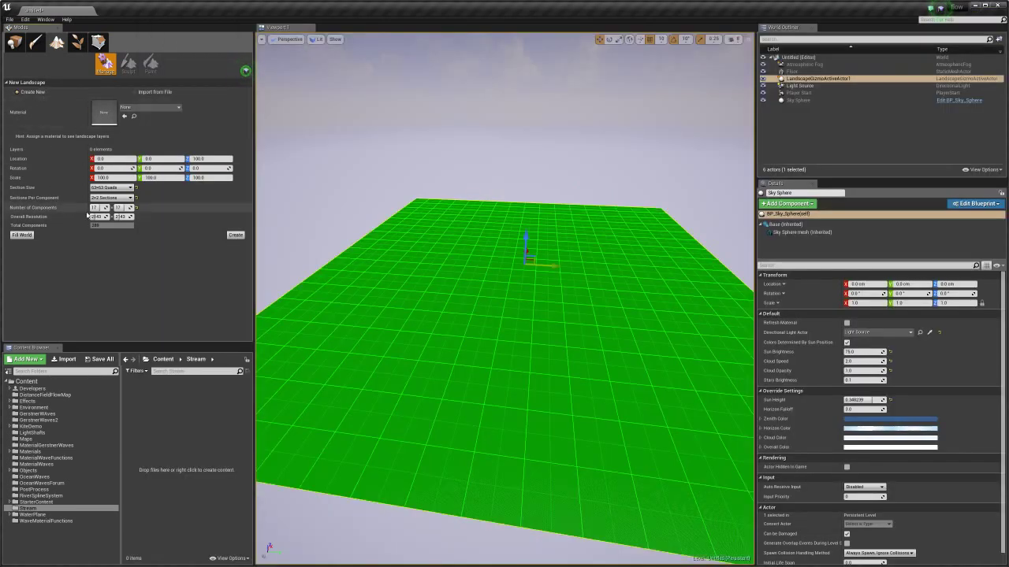
pyautogui.click(28, 235)
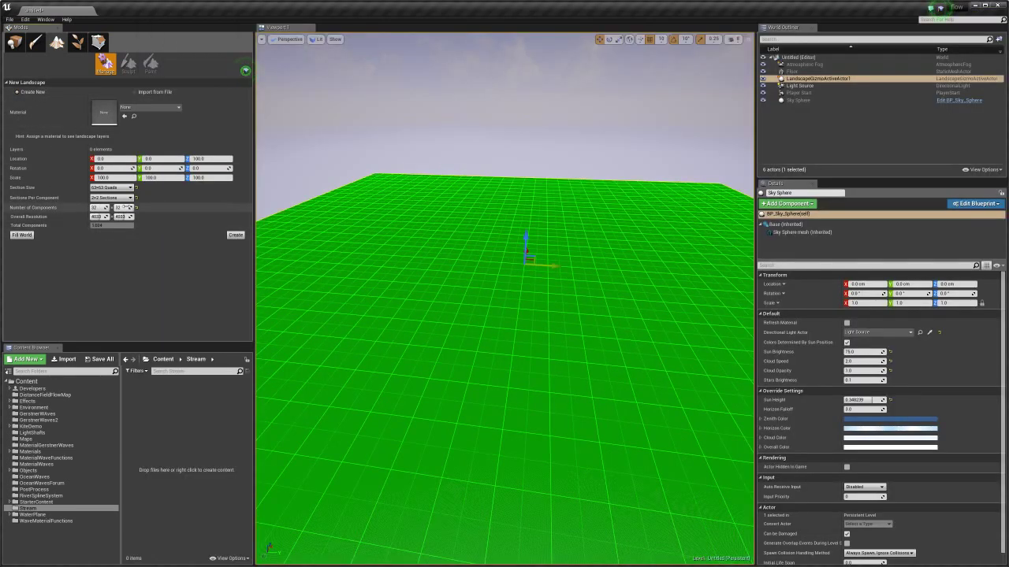
# - Consult the recommended sizes in the browser, and in Unreal Editor set the landscape to 1x1 Section per component and 4 by 4 components
pyautogui.hotkey('alt', 'Tab')
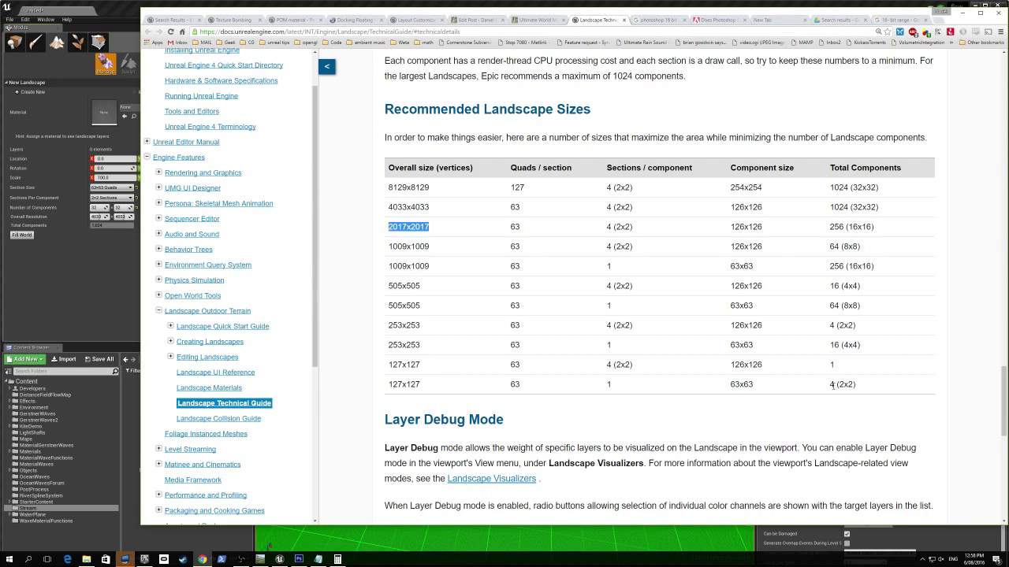
pyautogui.hotkey('alt', 'Tab')
pyautogui.click(110, 198)
pyautogui.click(106, 207)
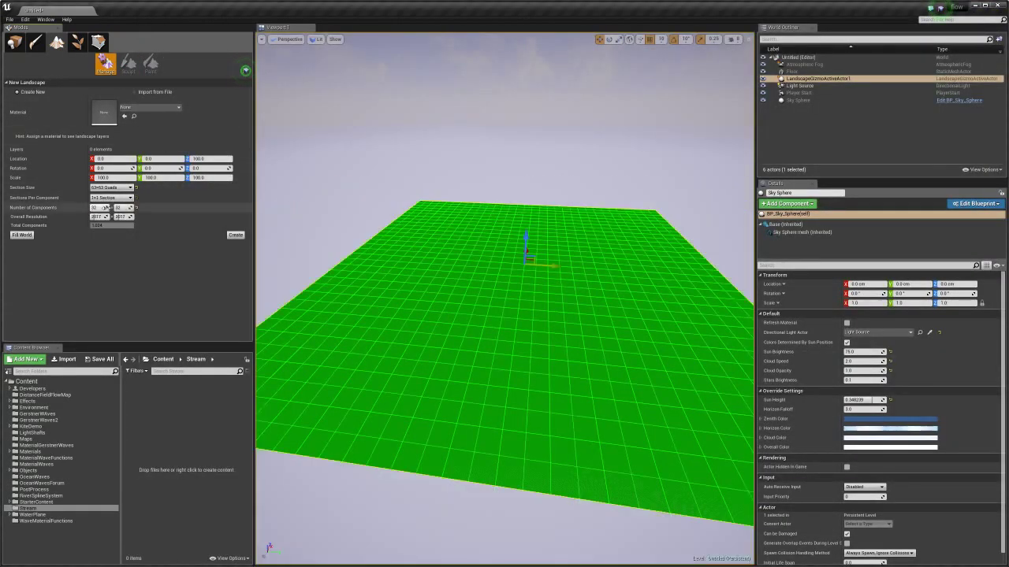
pyautogui.click(100, 208)
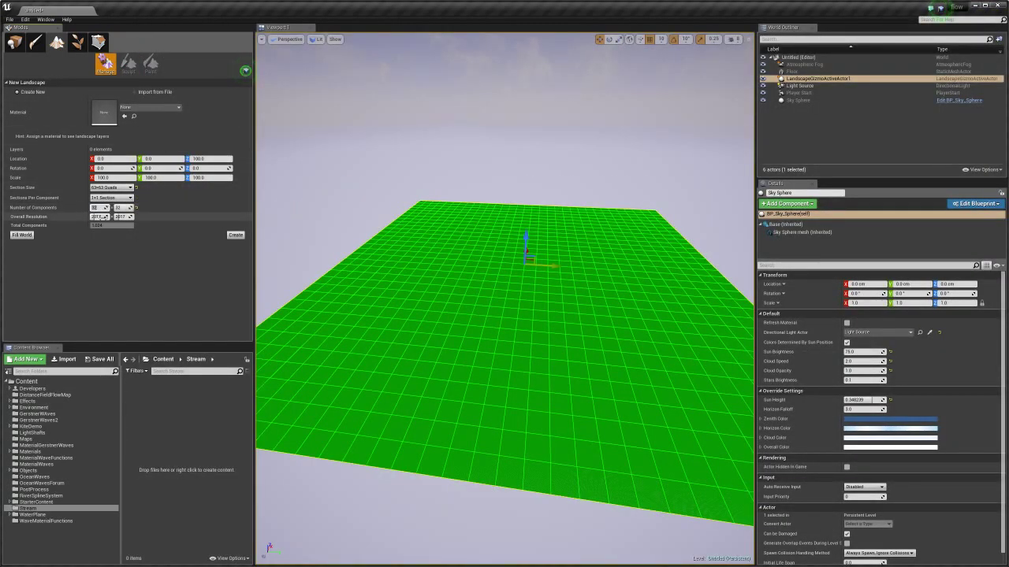
pyautogui.write('4')
pyautogui.click(118, 208)
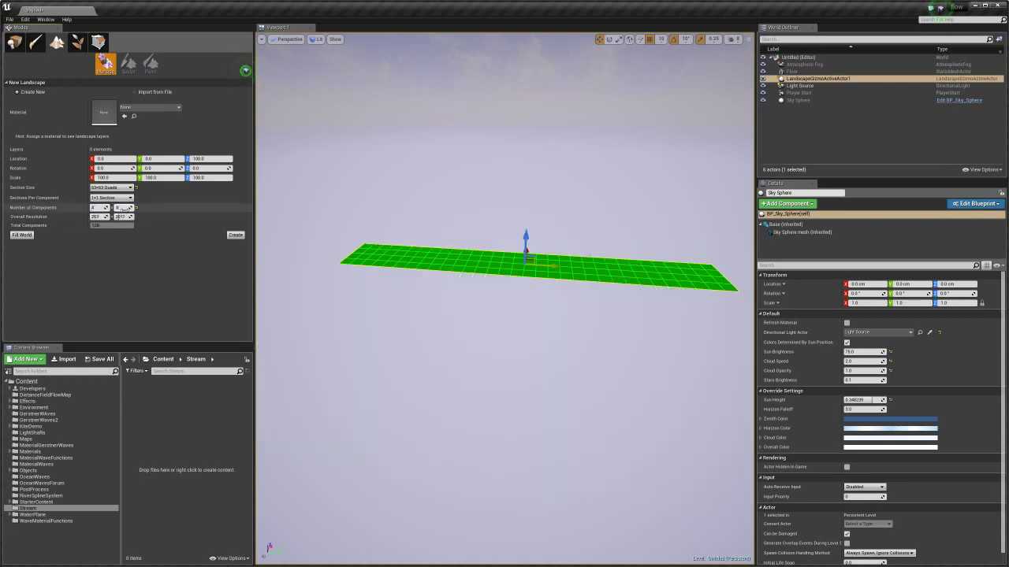
pyautogui.write('4')
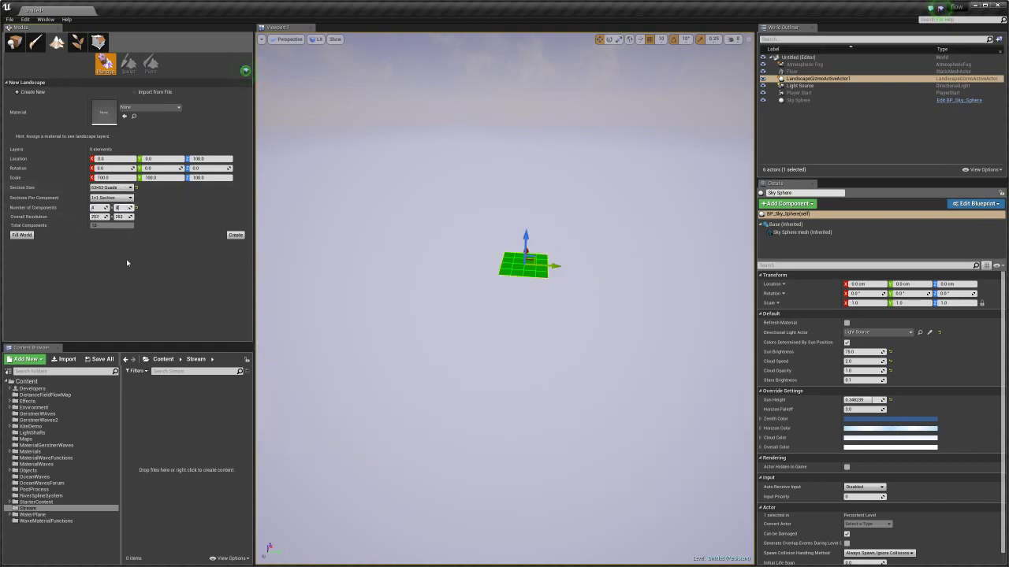
# - Recheck the recommended sizes table in the browser, set Unreal Editor's new landscape to 2 by 2 components, and inspect its preview grid
pyautogui.hotkey('alt', 'Tab')
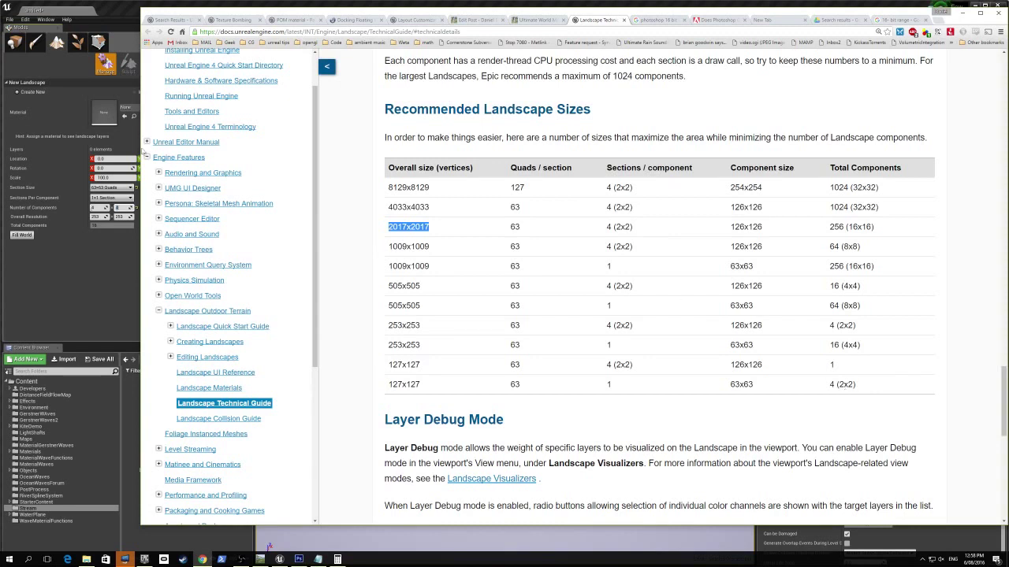
pyautogui.click(110, 208)
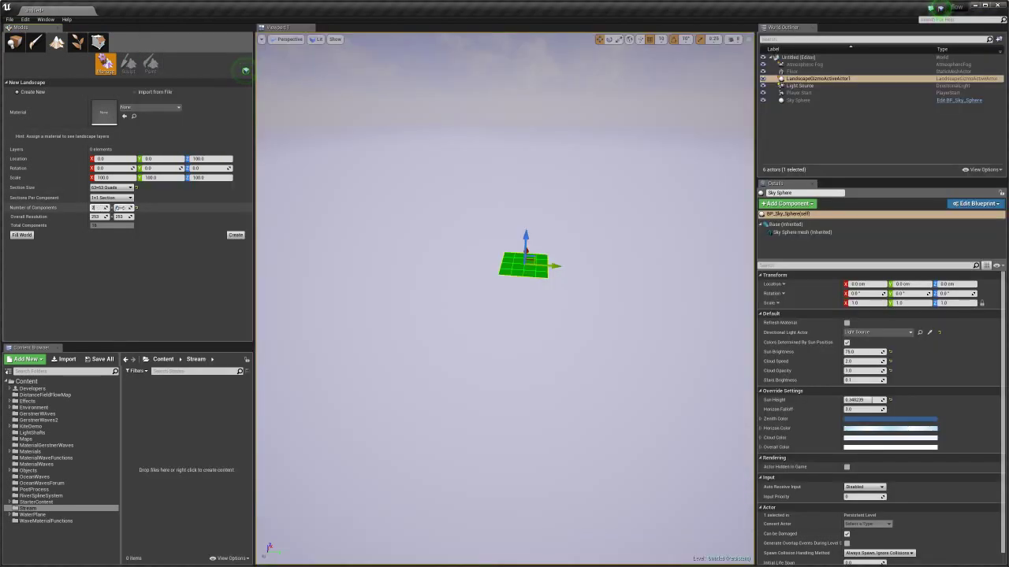
pyautogui.write('2')
pyautogui.moveTo(120, 208); pyautogui.dragTo(115, 207)
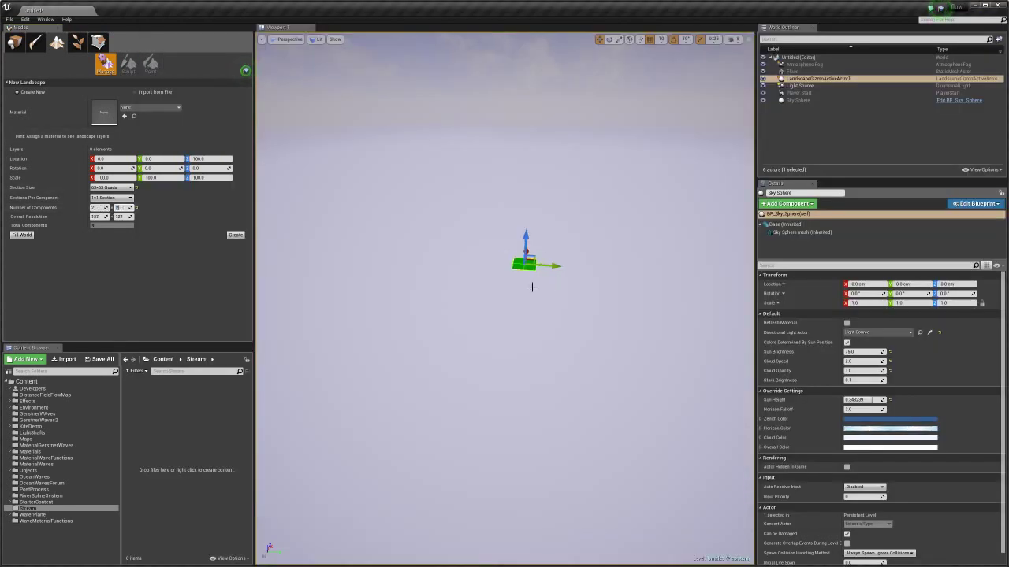
pyautogui.moveTo(530, 286)
pyautogui.mouseDown(button='right')
pyautogui.moveTo(552, 286)
pyautogui.moveTo(504, 280)
pyautogui.moveTo(498, 265)
pyautogui.moveTo(541, 280)
pyautogui.mouseUp(button='right')
pyautogui.press('w')
pyautogui.press('s')
pyautogui.moveTo(366, 341); pyautogui.dragTo(366, 341, button='middle')
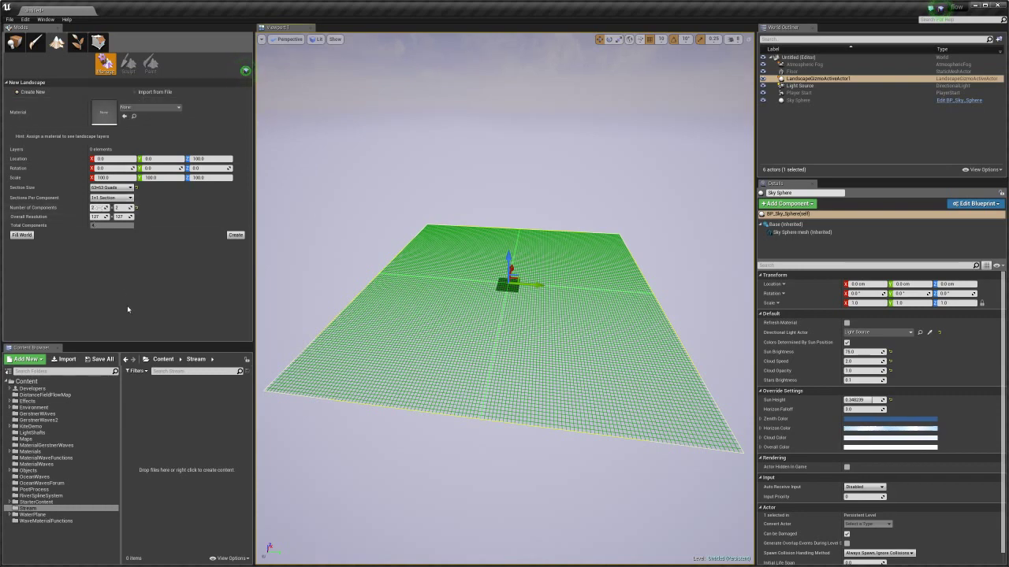
# - Check the browser's recommended sizes again, and in Unreal Editor set the new landscape's number of components to 8 by 8
pyautogui.hotkey('alt', 'Tab')
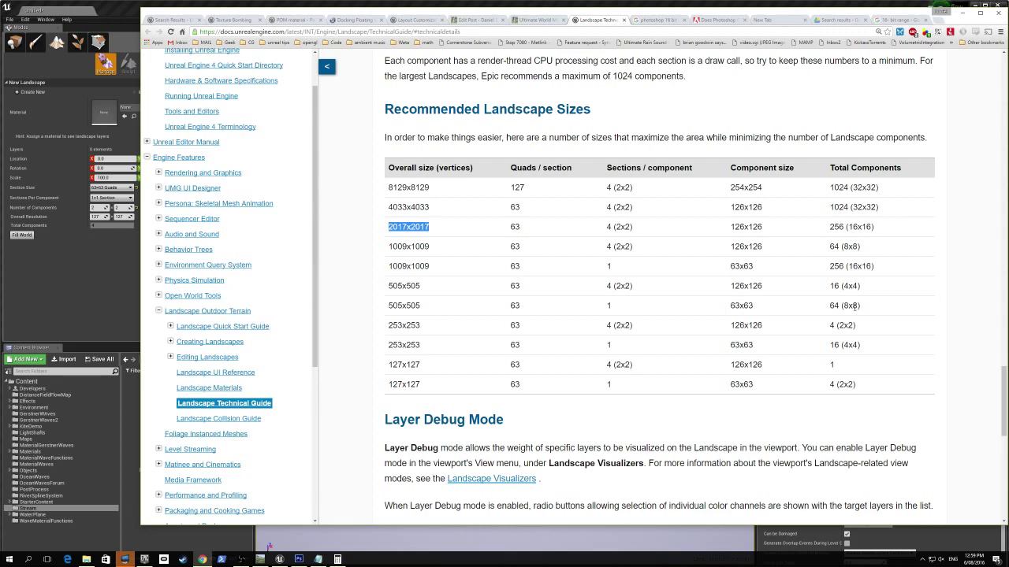
pyautogui.click(99, 216)
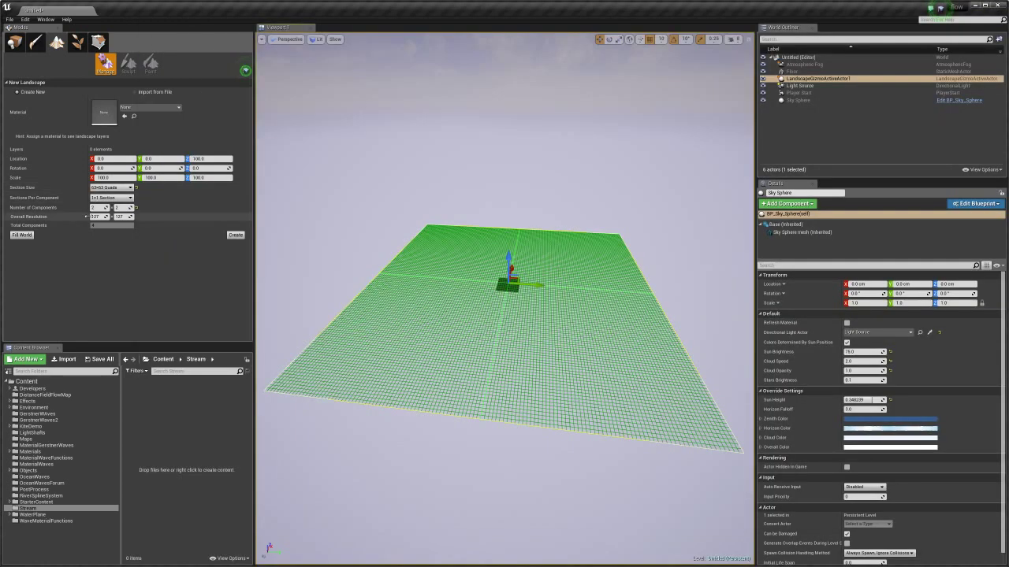
pyautogui.click(98, 208)
pyautogui.press('Tab')
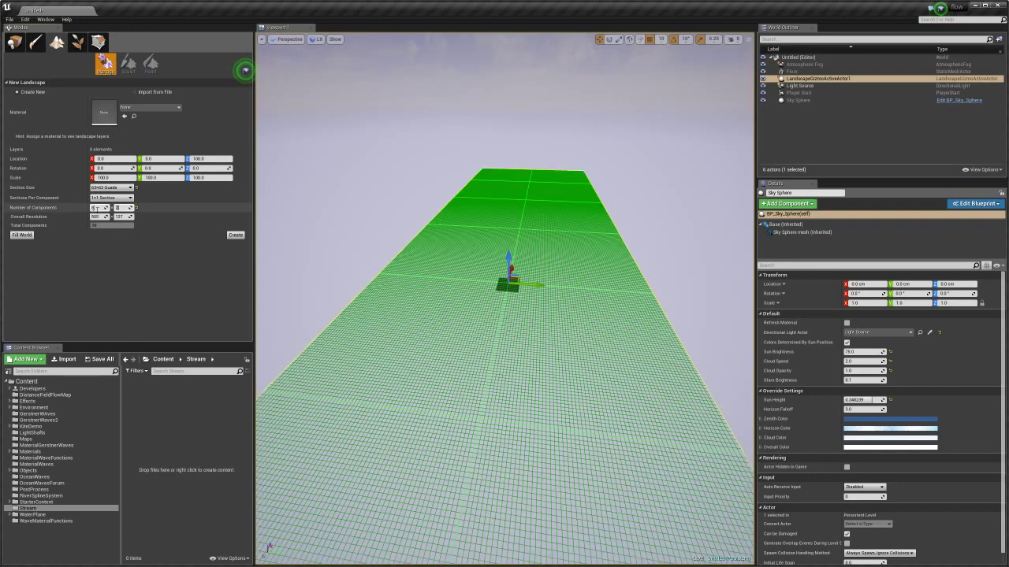
pyautogui.write('8')
pyautogui.press('Tab')
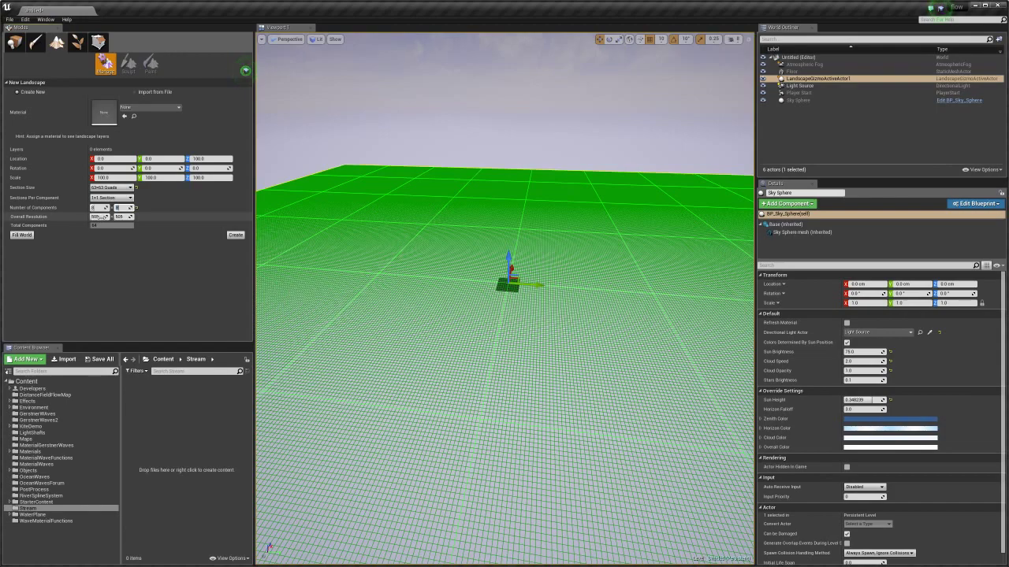
# - Examine the 8 by 8 landscape preview grid in the viewport, both up close and as a whole
pyautogui.scroll(-5, 439, 263)
pyautogui.moveTo(439, 263); pyautogui.dragTo(421, 323, button='right')
pyautogui.scroll(6, 439, 299)
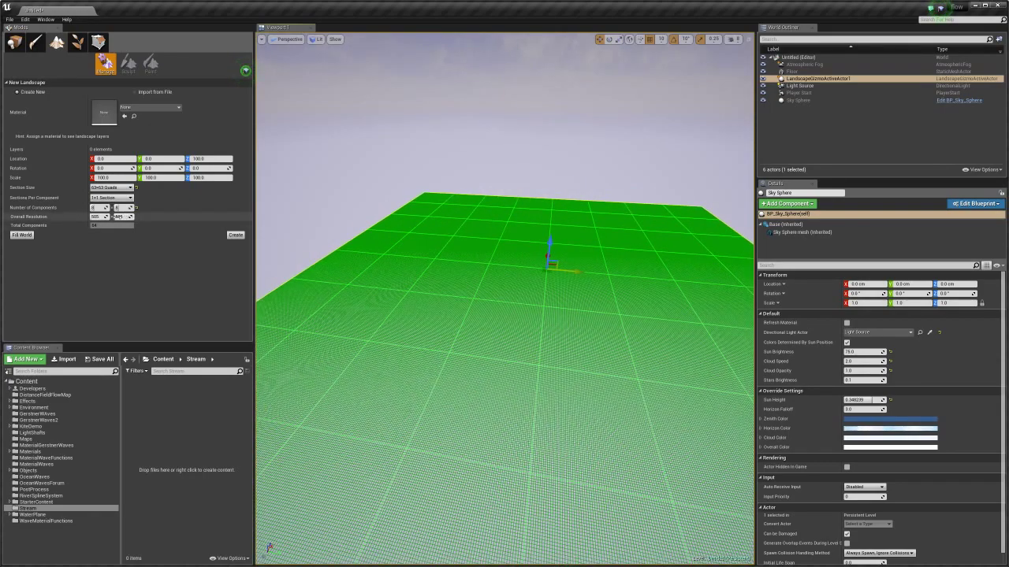
pyautogui.moveTo(570, 342); pyautogui.dragTo(599, 394, button='middle')
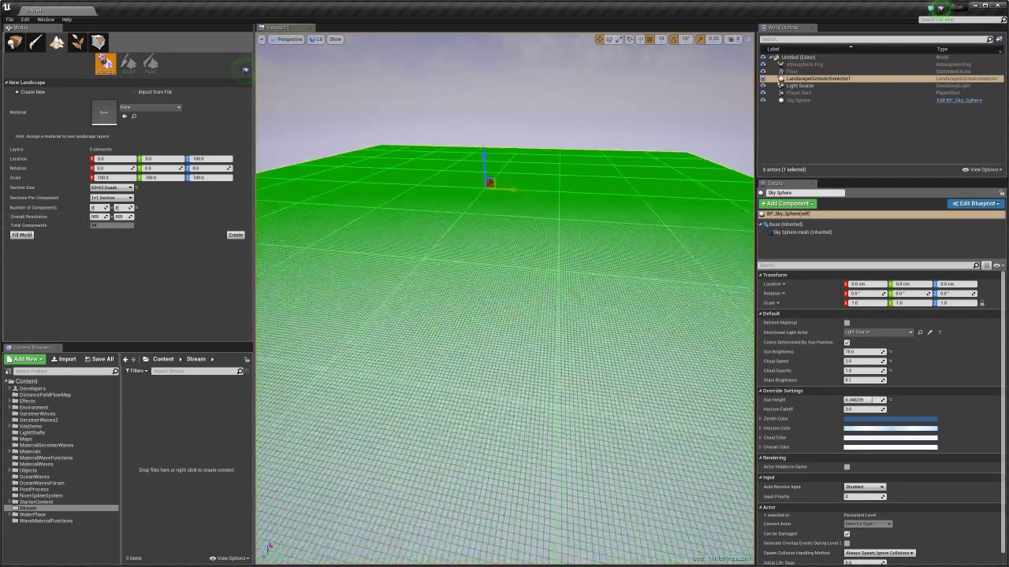
pyautogui.scroll(-3, 512, 256)
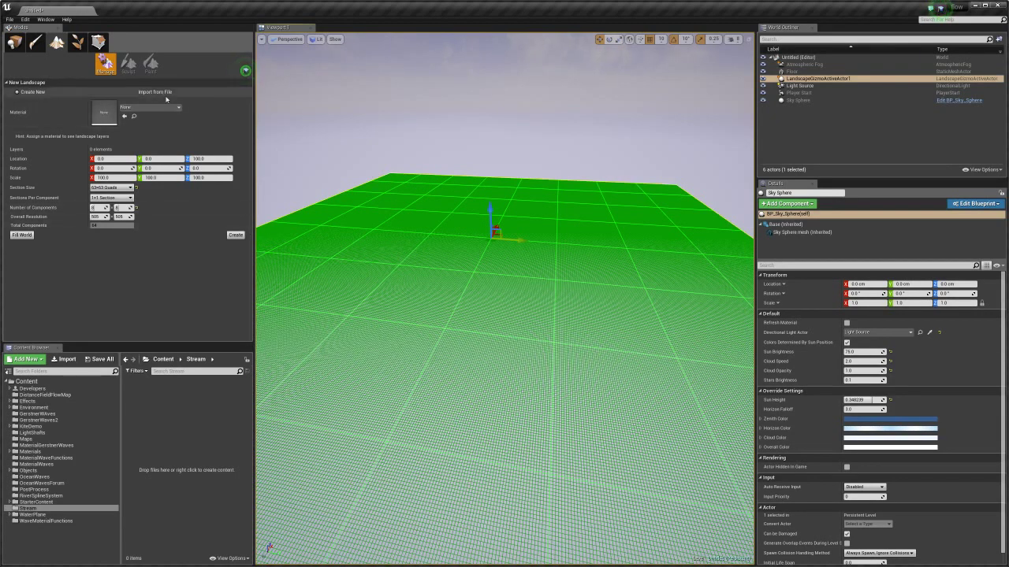
pyautogui.scroll(-6, 444, 279)
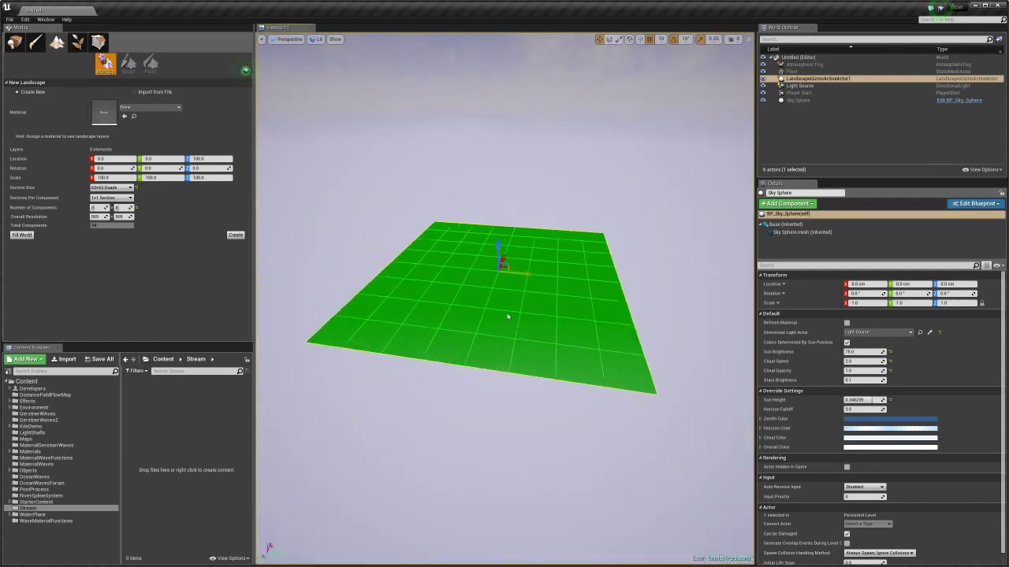
pyautogui.scroll(5, 507, 317)
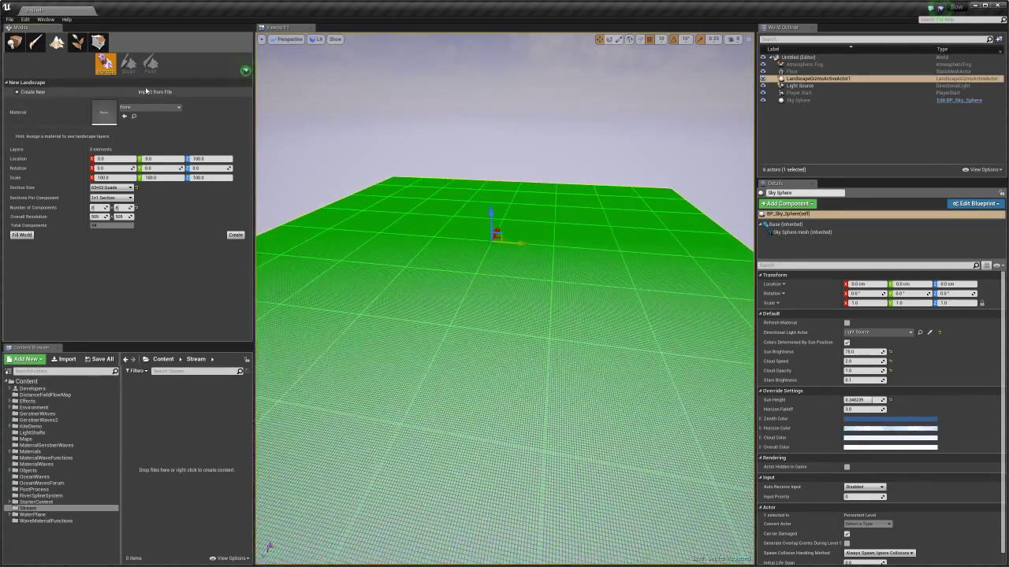
# - Switch the new landscape back to Import from File, fit its size to the heightmap data, and import it
pyautogui.click(147, 93)
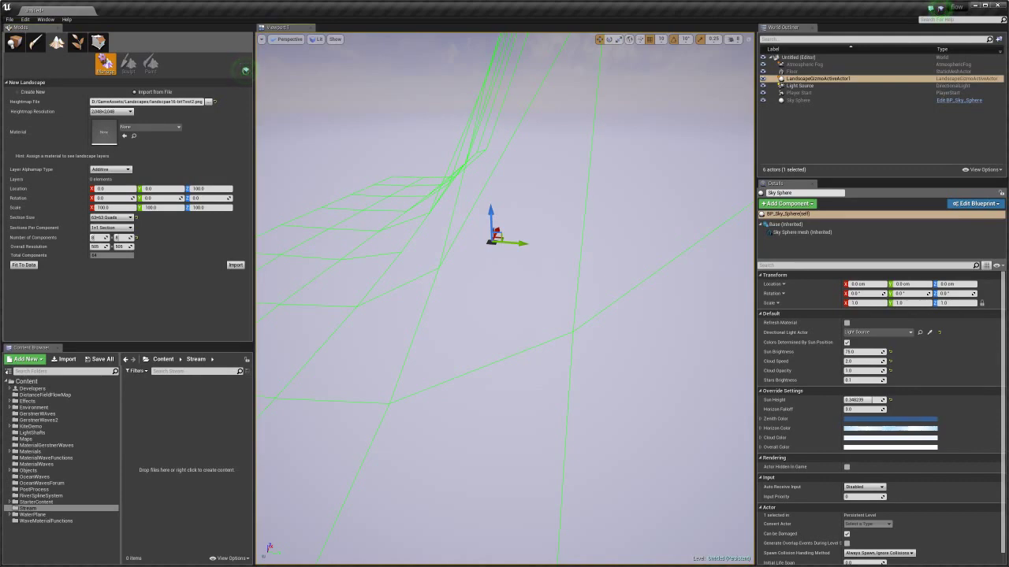
pyautogui.scroll(-6, 504, 300)
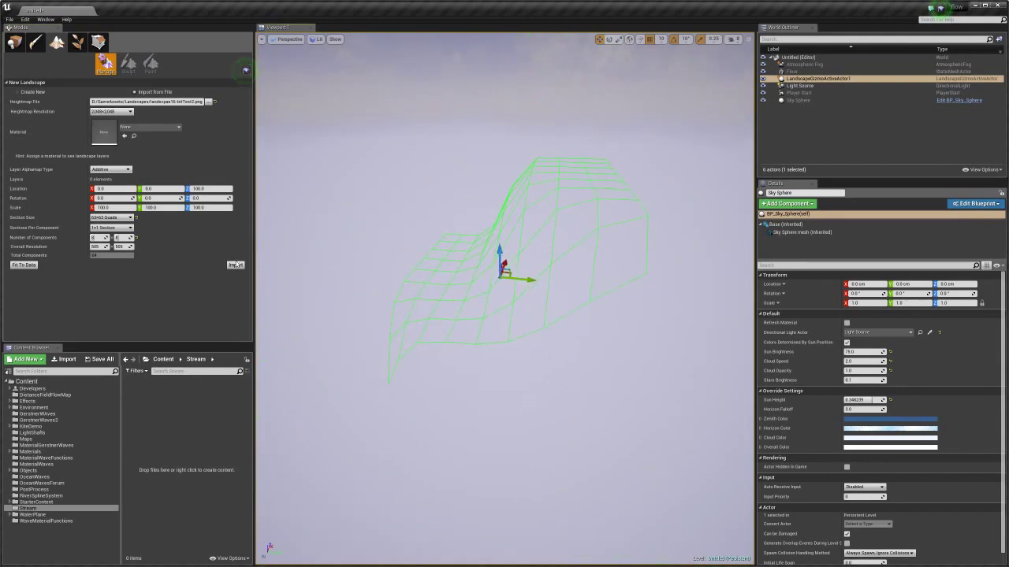
pyautogui.click(22, 264)
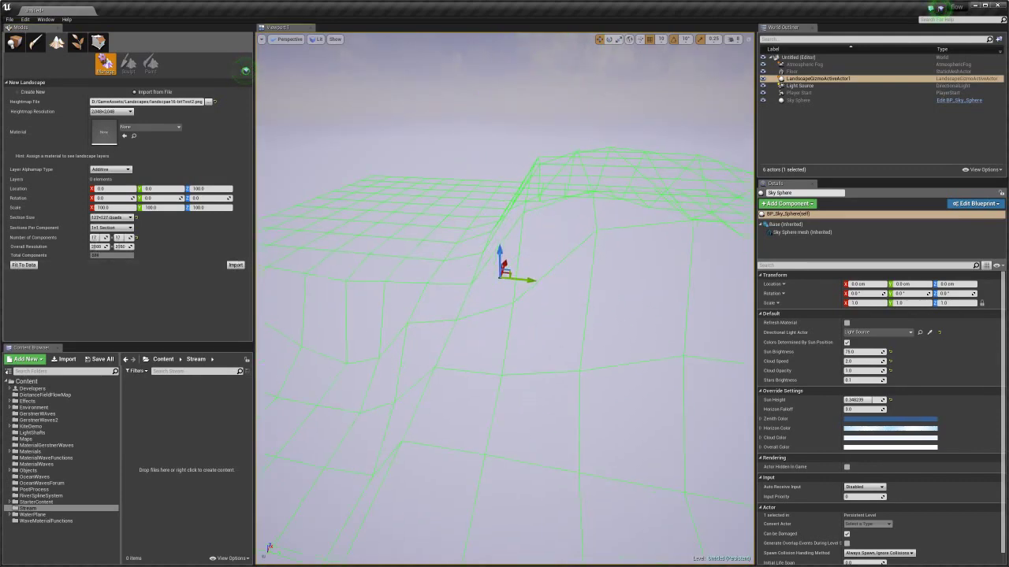
pyautogui.press('s')
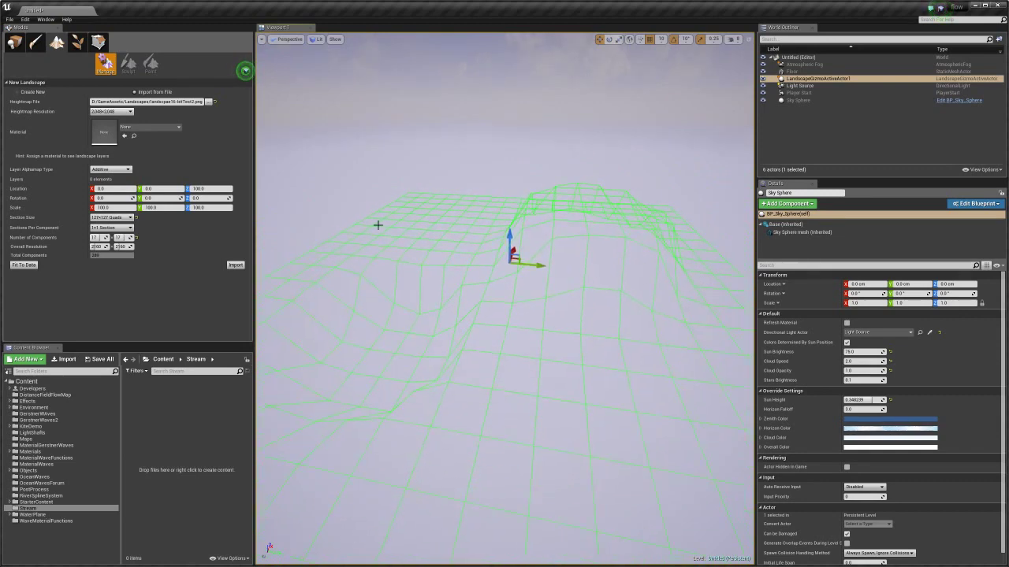
pyautogui.click(235, 265)
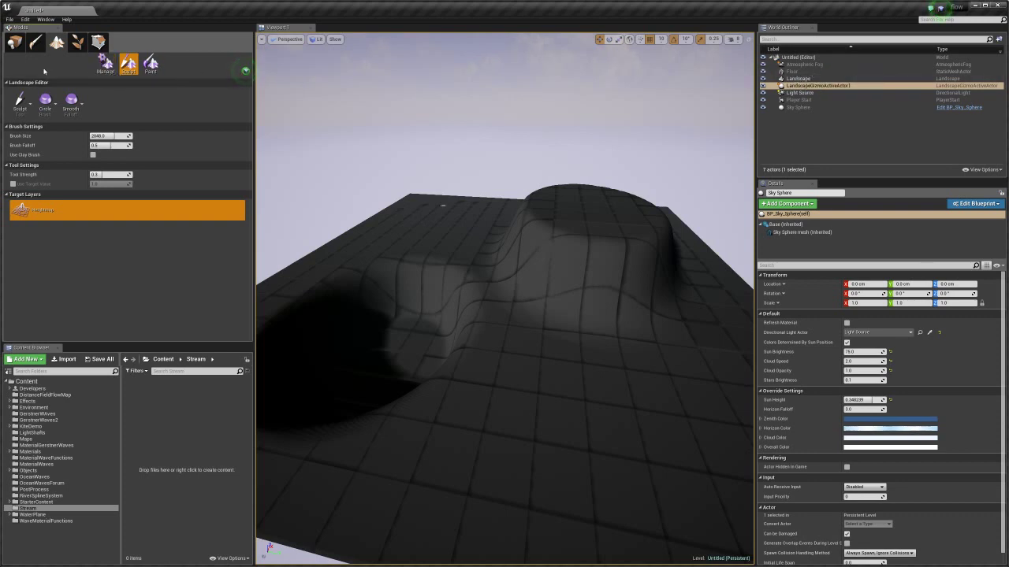
# - Leave Landscape mode for Place mode, select the imported landscape in the viewport, and view its raised and sunken terrain
pyautogui.click(14, 43)
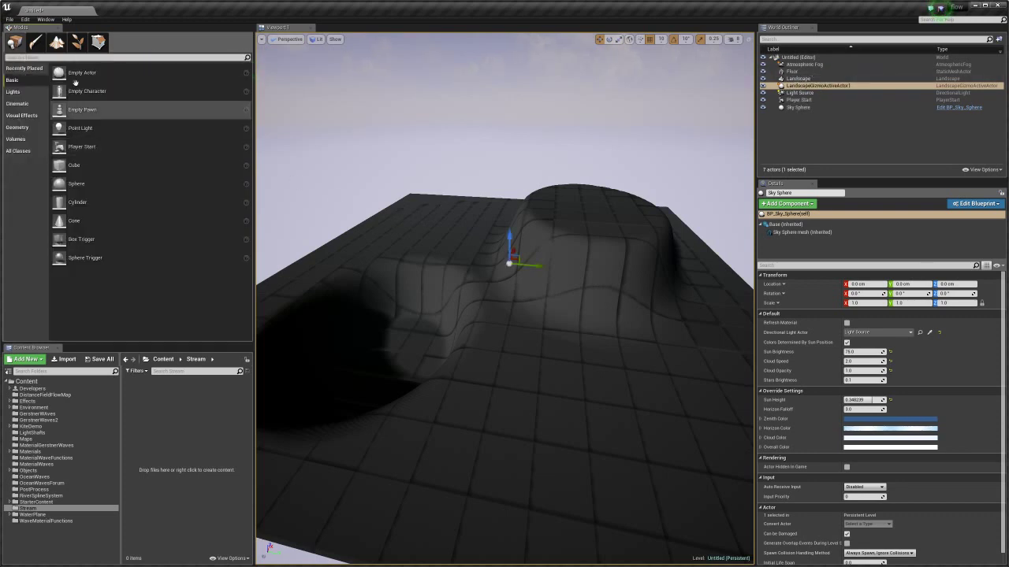
pyautogui.click(467, 249)
pyautogui.moveTo(627, 219); pyautogui.dragTo(582, 282, button='right')
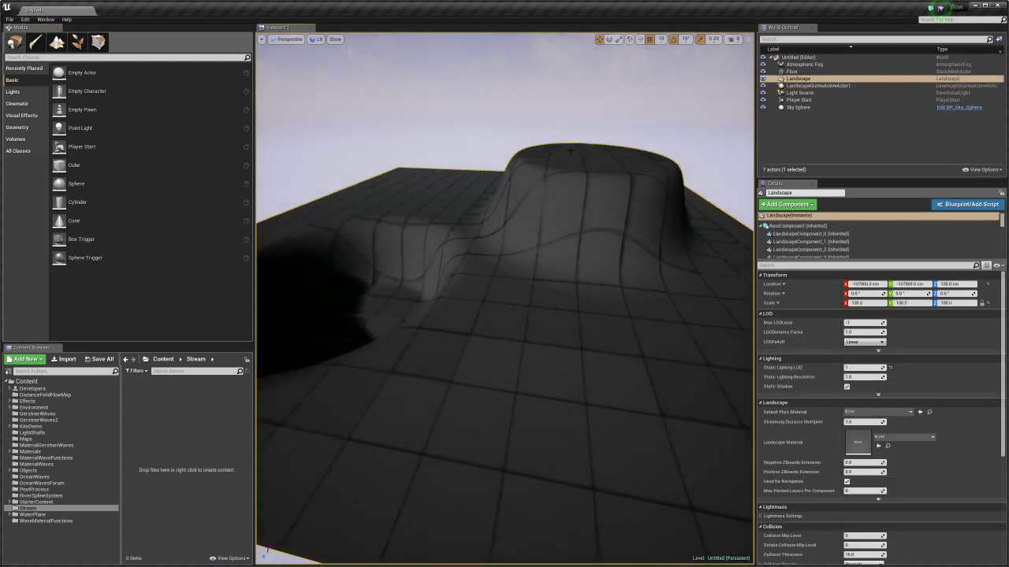
pyautogui.moveTo(582, 326); pyautogui.dragTo(564, 332, button='right')
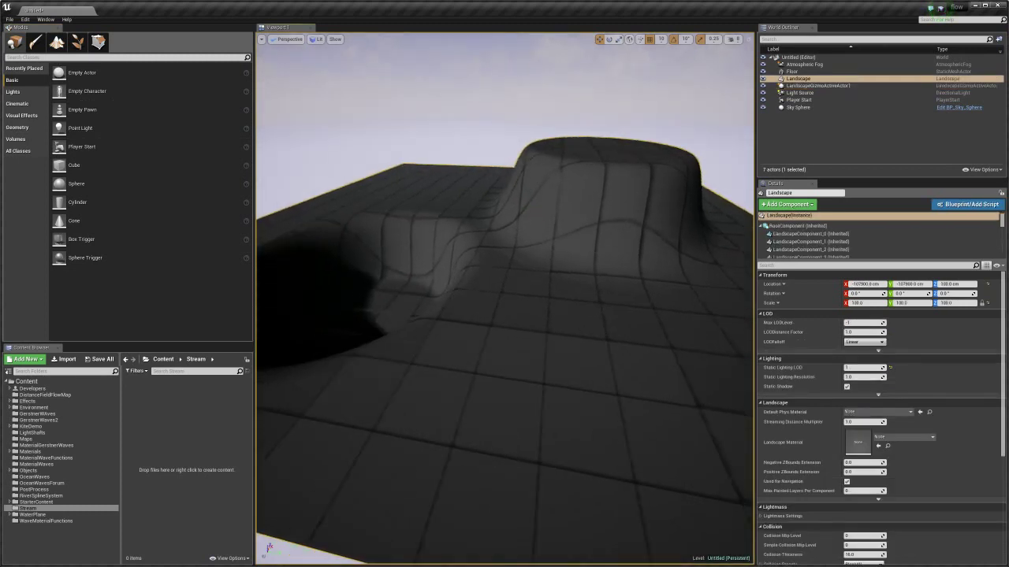
# - Widen the viewport, select the Landscape actor, and enlarge its component list to show more entries
pyautogui.moveTo(254, 204); pyautogui.dragTo(155, 203)
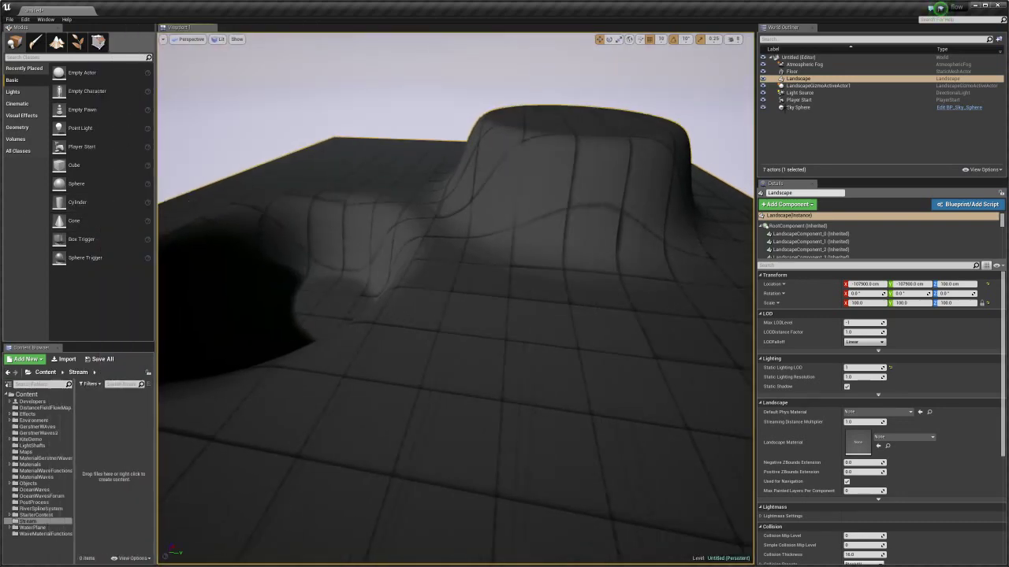
pyautogui.click(827, 79)
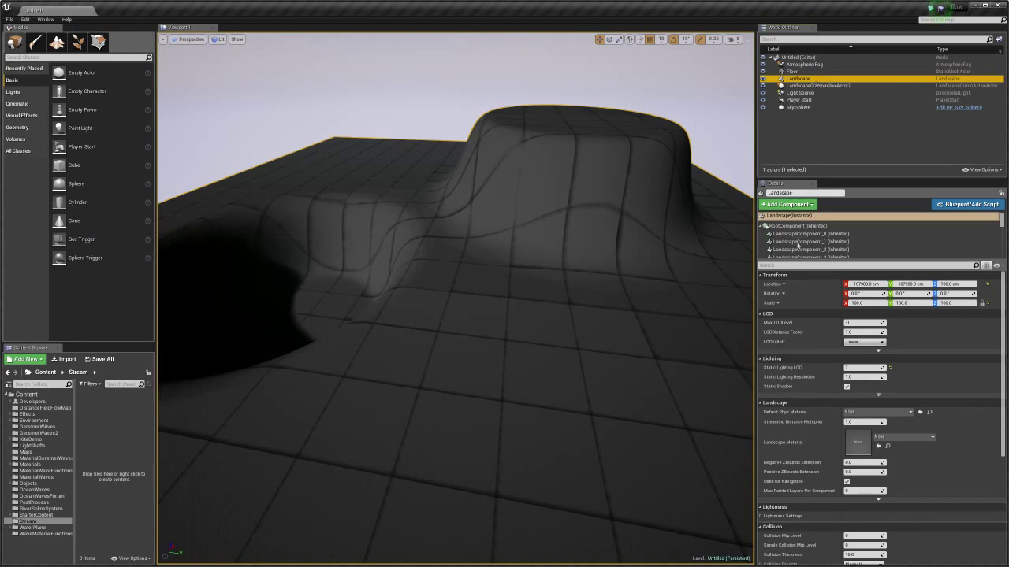
pyautogui.moveTo(798, 261); pyautogui.dragTo(799, 368)
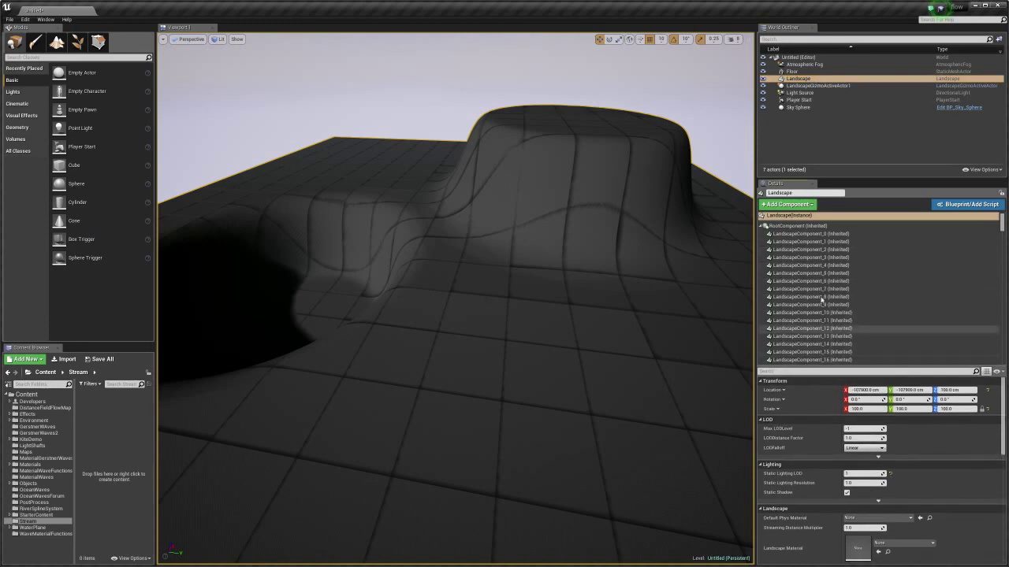
# - Go through the landscape's components one by one and examine which terrain patch each one highlights in the viewport
pyautogui.scroll(-3, 798, 295)
pyautogui.scroll(-10, 821, 296)
pyautogui.click(821, 293)
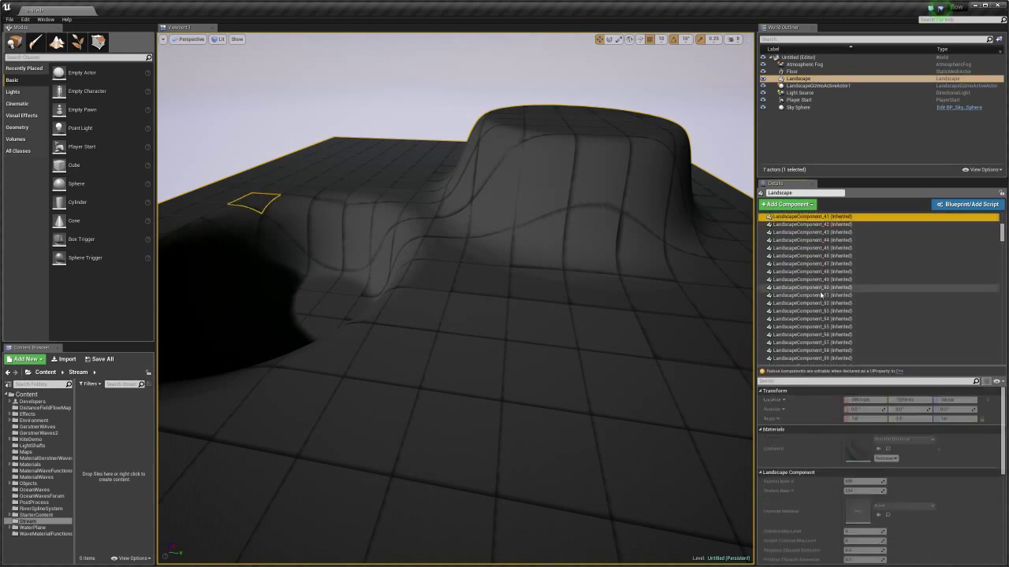
pyautogui.click(821, 298)
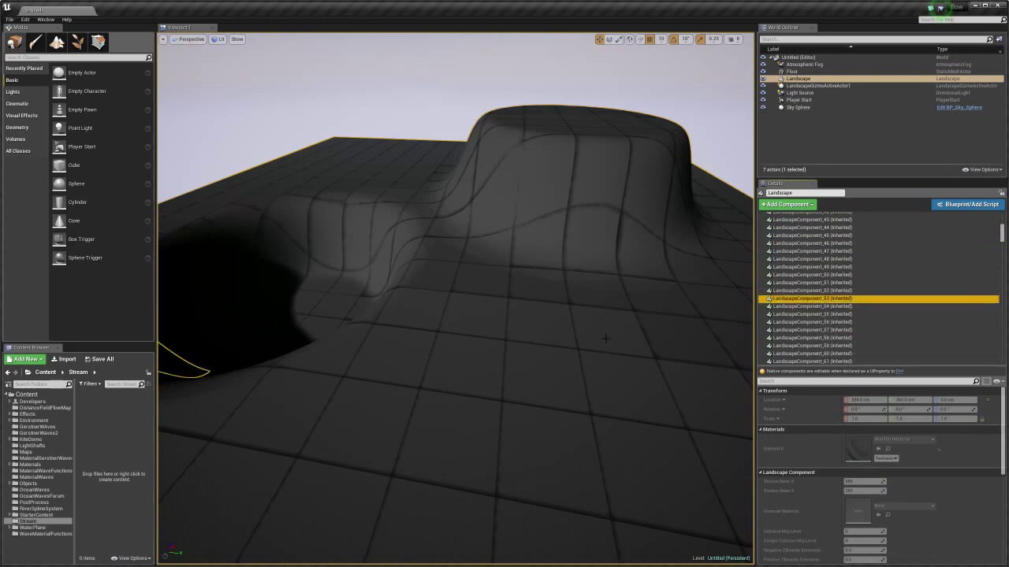
pyautogui.click(821, 306)
pyautogui.click(821, 314)
pyautogui.click(821, 322)
pyautogui.click(821, 330)
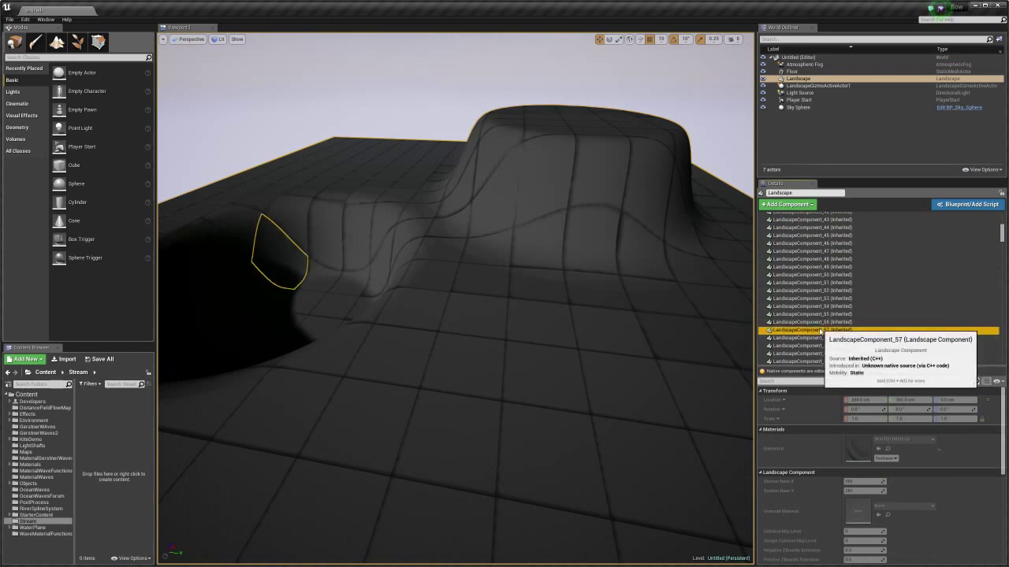
pyautogui.click(820, 346)
pyautogui.scroll(-3, 821, 346)
pyautogui.click(829, 326)
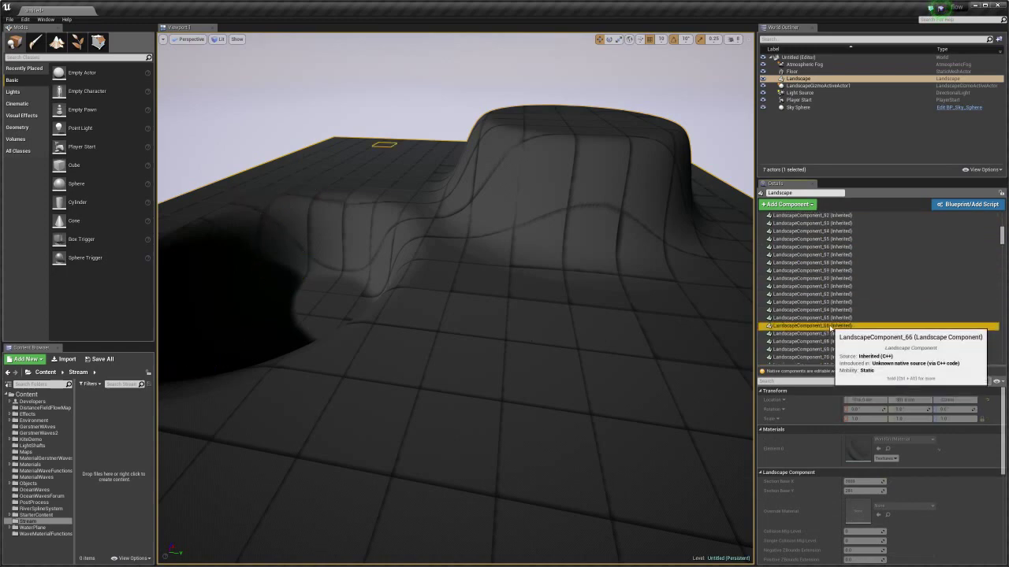
pyautogui.click(821, 264)
pyautogui.click(821, 270)
pyautogui.scroll(15, 823, 271)
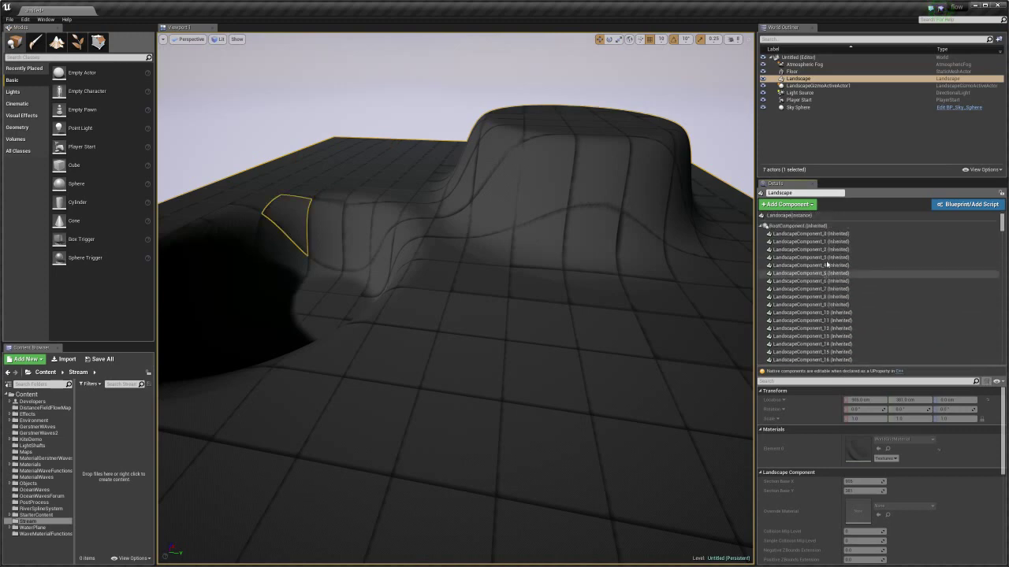
# - Shrink the component list again, examine one component on the raised terrain's slope, and reselect the Landscape actor
pyautogui.click(811, 233)
pyautogui.moveTo(827, 366); pyautogui.dragTo(828, 240)
pyautogui.moveTo(456, 302); pyautogui.dragTo(418, 296, button='middle')
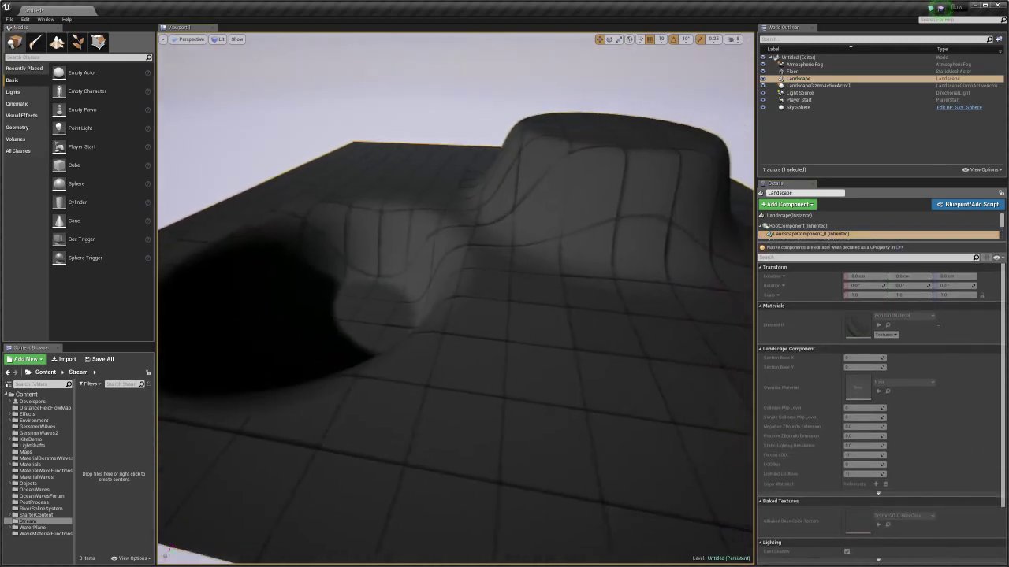
pyautogui.moveTo(418, 296); pyautogui.dragTo(442, 268, button='right')
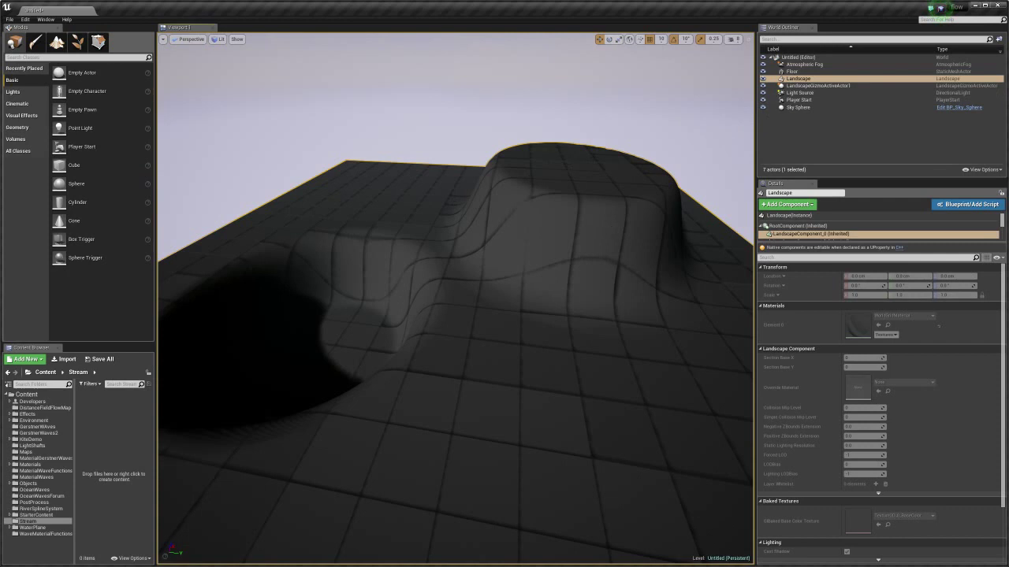
pyautogui.click(611, 222)
pyautogui.click(798, 78)
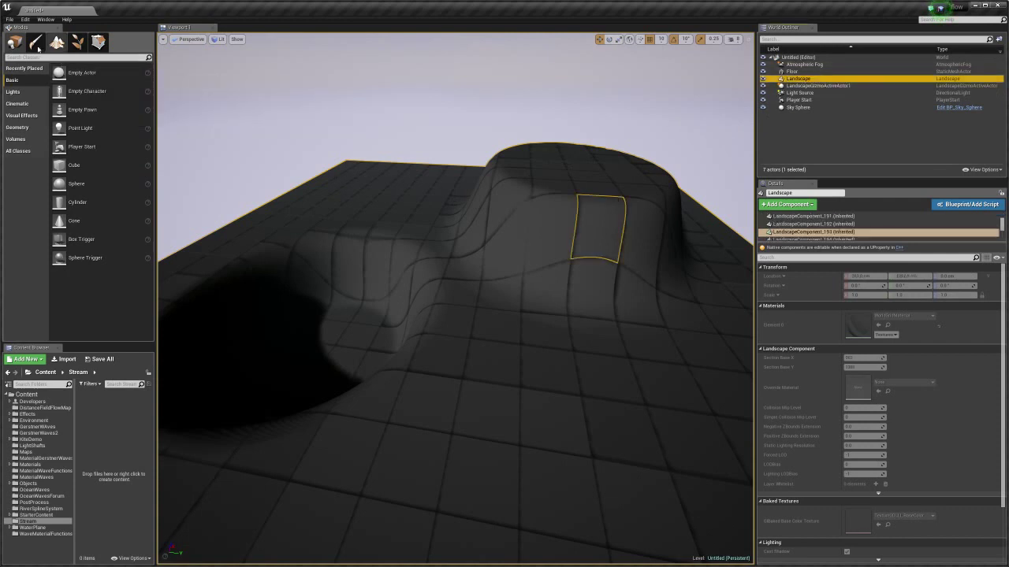
# - Place an Empty Actor over the flat terrain, drop it to the ground, and check its Z location
pyautogui.moveTo(73, 76); pyautogui.dragTo(531, 312)
pyautogui.moveTo(532, 313); pyautogui.dragTo(618, 374, button='middle')
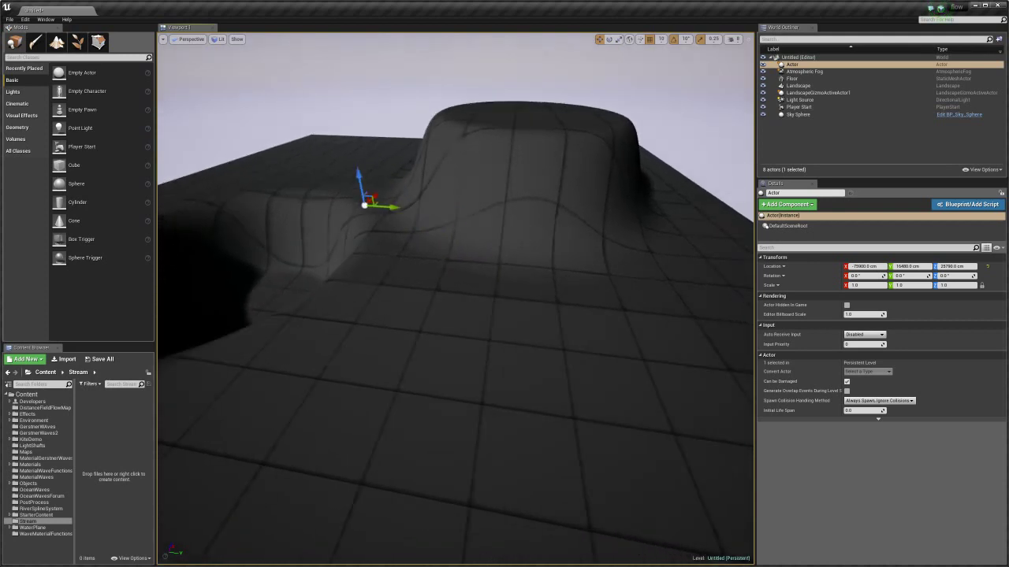
pyautogui.press('End')
pyautogui.moveTo(456, 299); pyautogui.dragTo(410, 375, button='right')
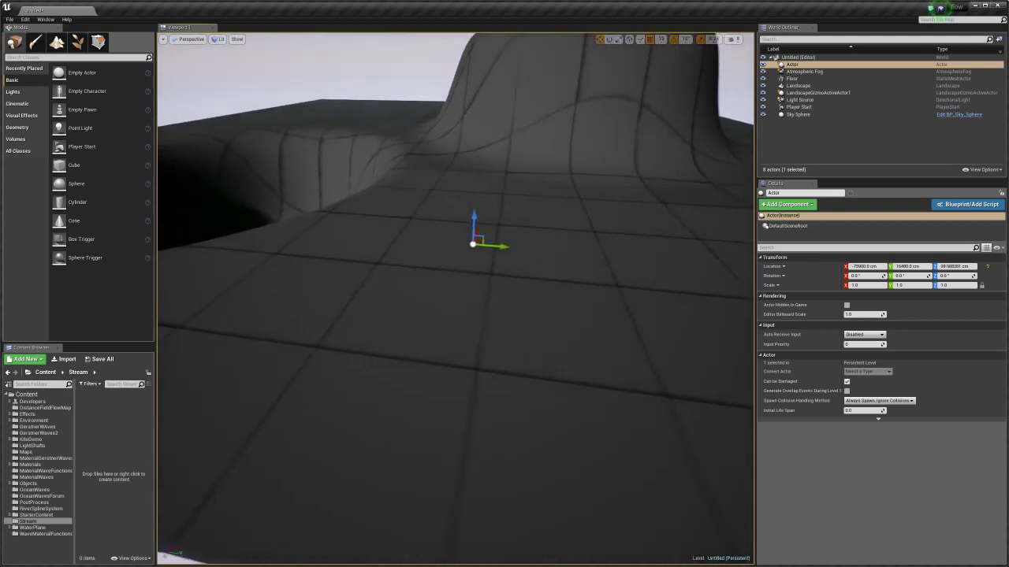
pyautogui.moveTo(631, 370); pyautogui.dragTo(634, 366, button='right')
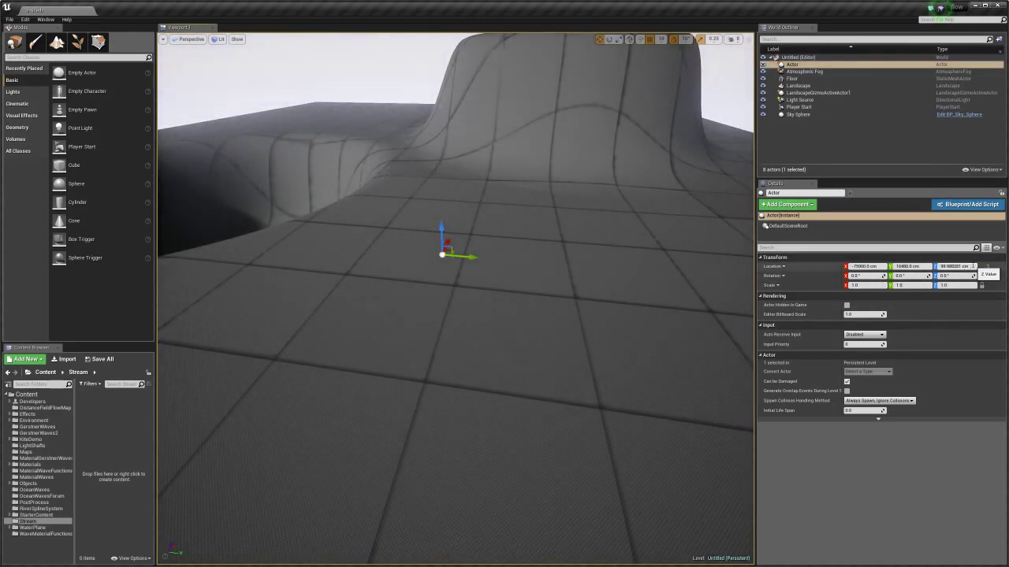
pyautogui.click(960, 268)
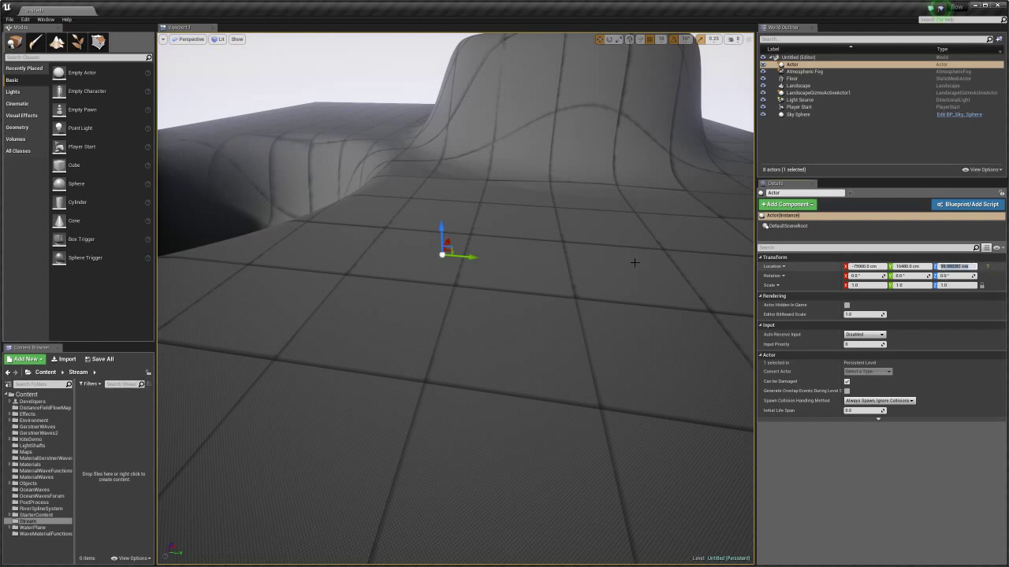
# - Move the empty actor over the dark pit and drop it to the pit floor to read its Z location
pyautogui.moveTo(634, 262); pyautogui.dragTo(453, 156, button='right')
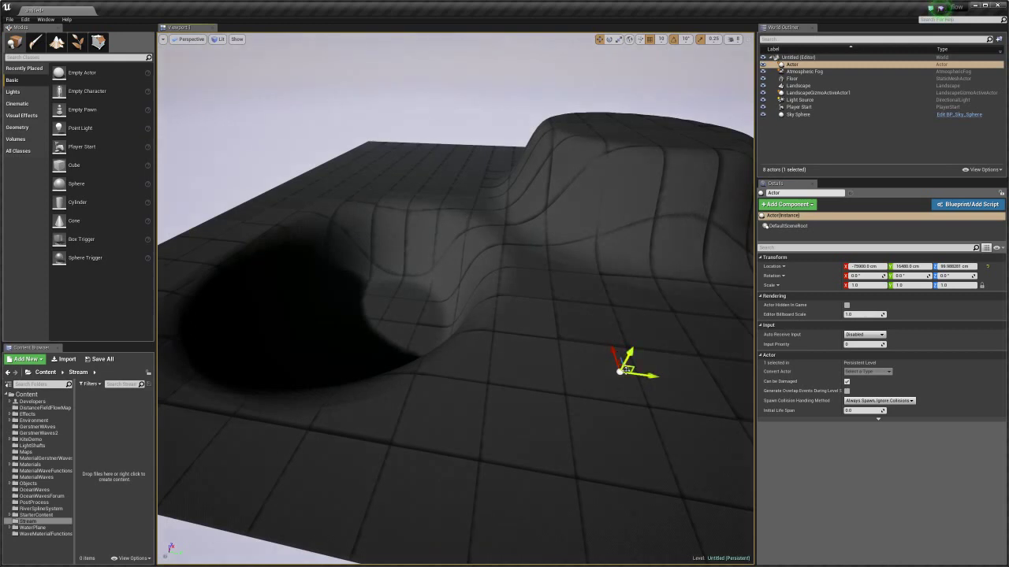
pyautogui.moveTo(627, 357); pyautogui.dragTo(344, 238)
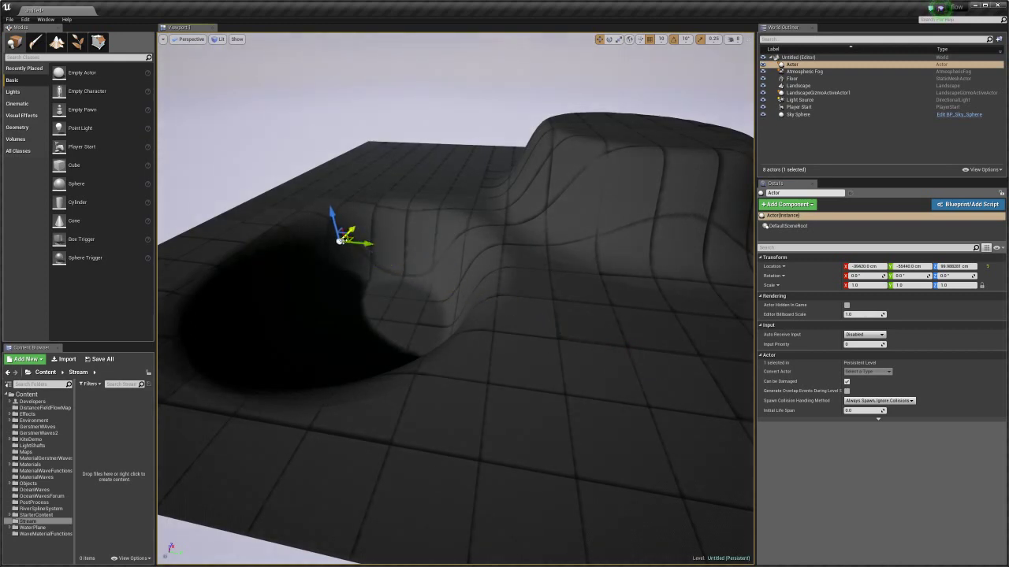
pyautogui.press('End')
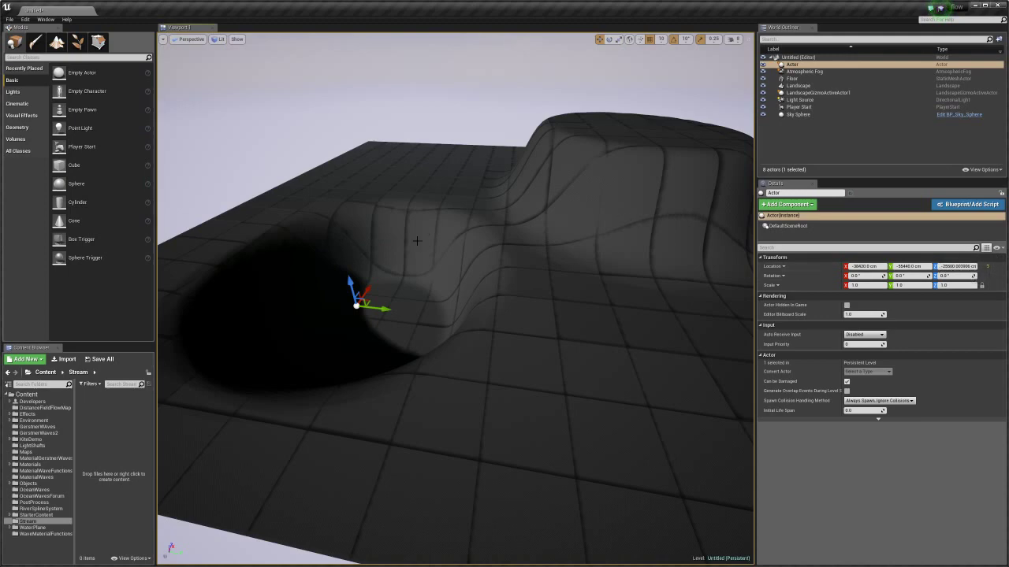
# - Try to move the empty actor across to the raised plateau, then reselect it and focus on it
pyautogui.moveTo(368, 299); pyautogui.dragTo(638, 159)
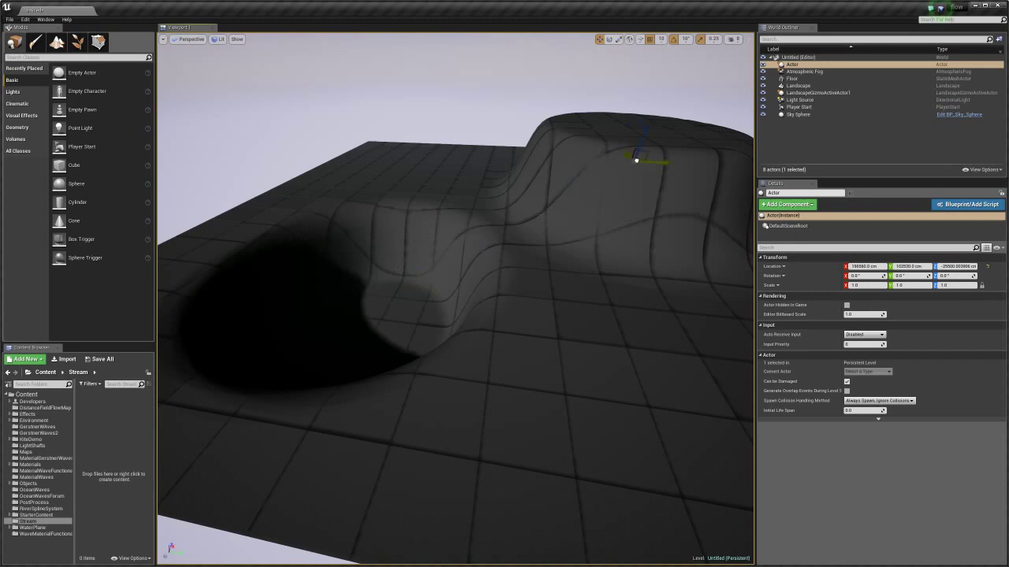
pyautogui.press('f')
pyautogui.scroll(-2, 610, 175)
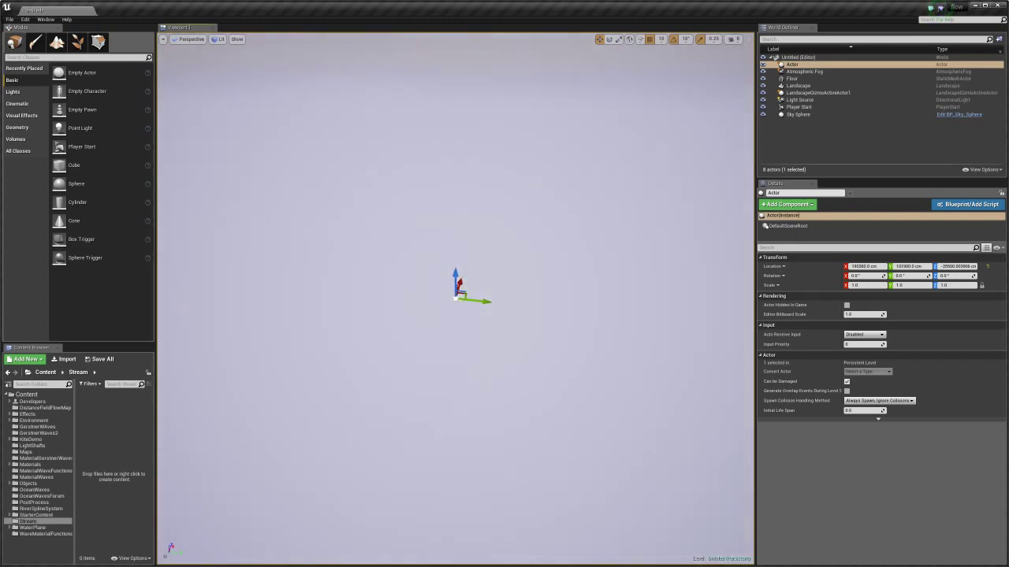
pyautogui.click(560, 218)
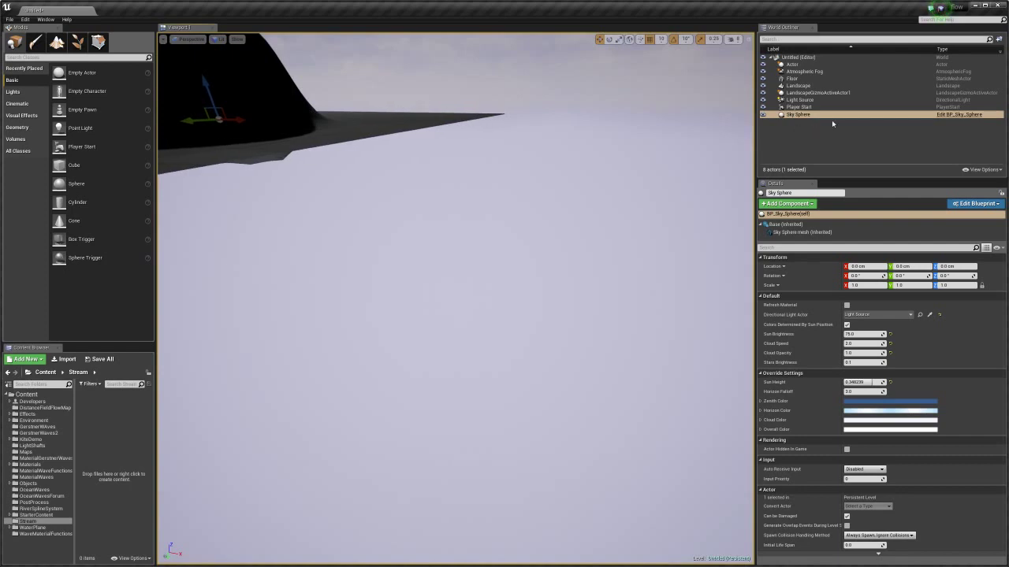
pyautogui.click(792, 64)
pyautogui.press('f')
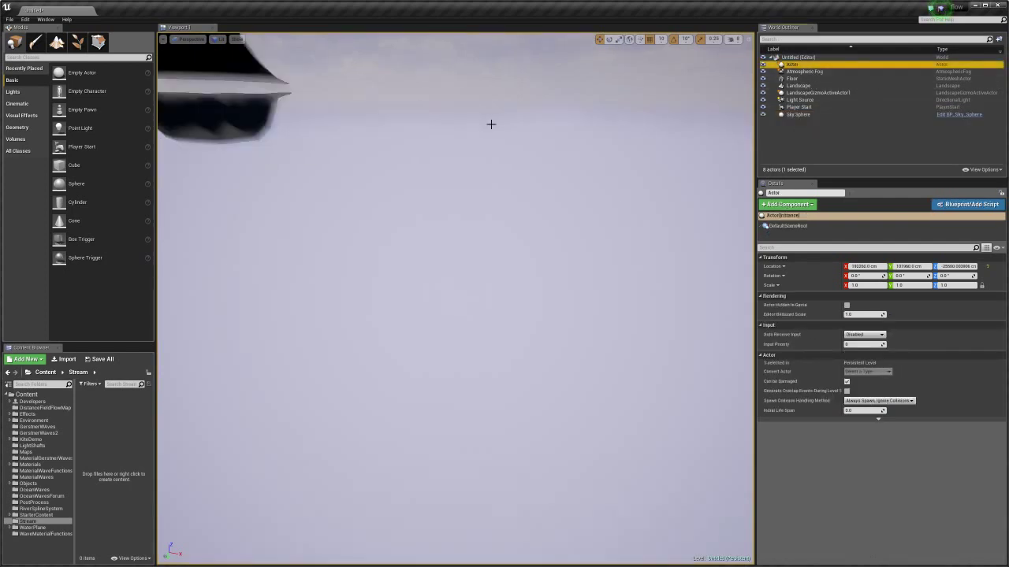
# - Raise the empty actor and bring it back over the landscape beside the raised plateau, focusing on it between moves
pyautogui.moveTo(465, 294); pyautogui.dragTo(350, 113)
pyautogui.press('f')
pyautogui.scroll(-3, 480, 145)
pyautogui.moveTo(455, 298); pyautogui.dragTo(316, 237, button='right')
pyautogui.moveTo(388, 278); pyautogui.dragTo(375, 275, button='right')
pyautogui.moveTo(591, 304); pyautogui.dragTo(351, 93)
pyautogui.press('f')
pyautogui.moveTo(475, 302); pyautogui.dragTo(361, 138)
pyautogui.moveTo(382, 285); pyautogui.dragTo(335, 146)
pyautogui.press('f')
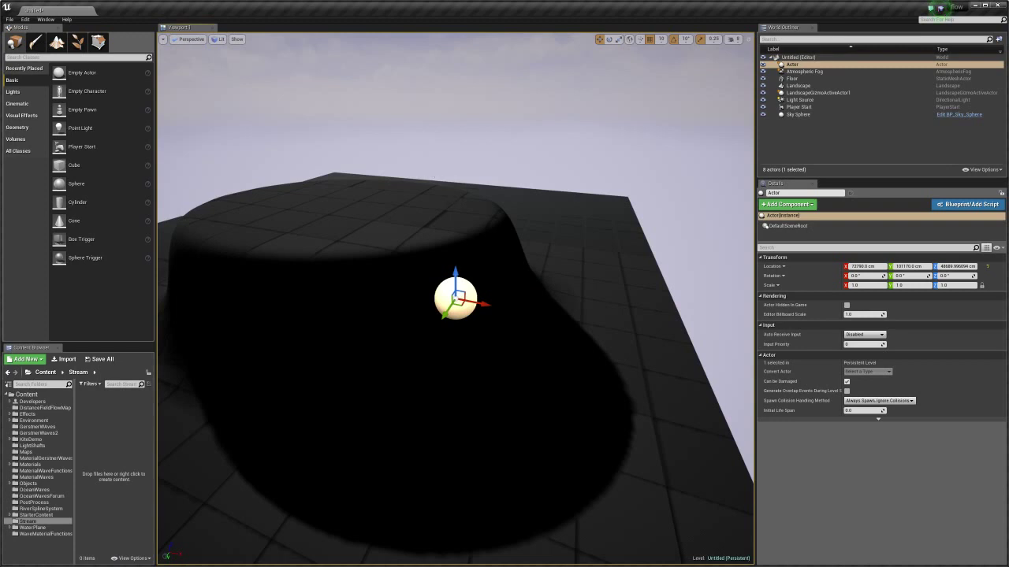
# - Move the empty actor across the landscape toward the plateau, first near the pit and then to about X 19170 cm
pyautogui.scroll(-6, 456, 298)
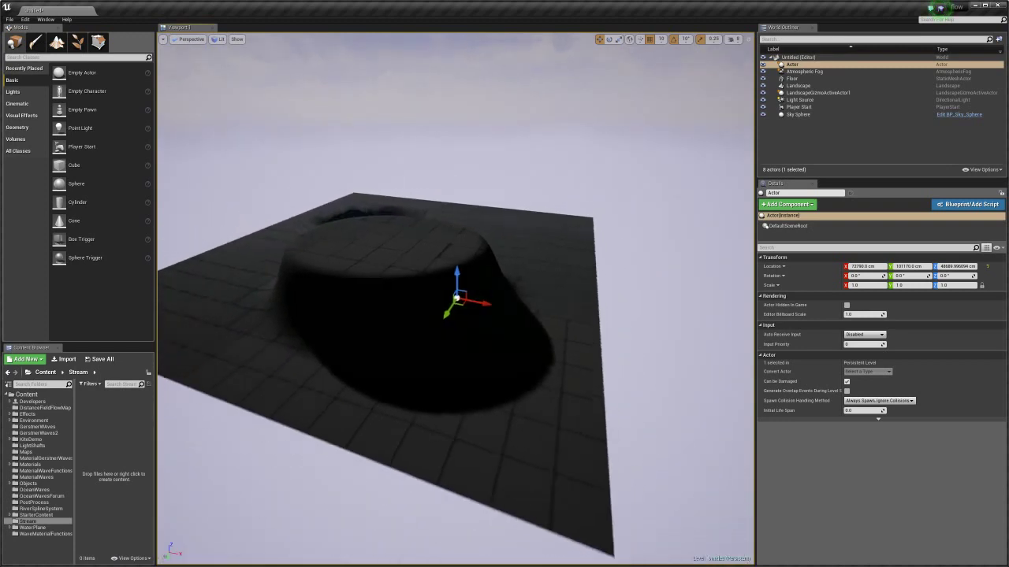
pyautogui.press('s')
pyautogui.moveTo(541, 320)
pyautogui.mouseDown(button='right')
pyautogui.moveTo(473, 320)
pyautogui.moveTo(541, 320)
pyautogui.mouseUp(button='right')
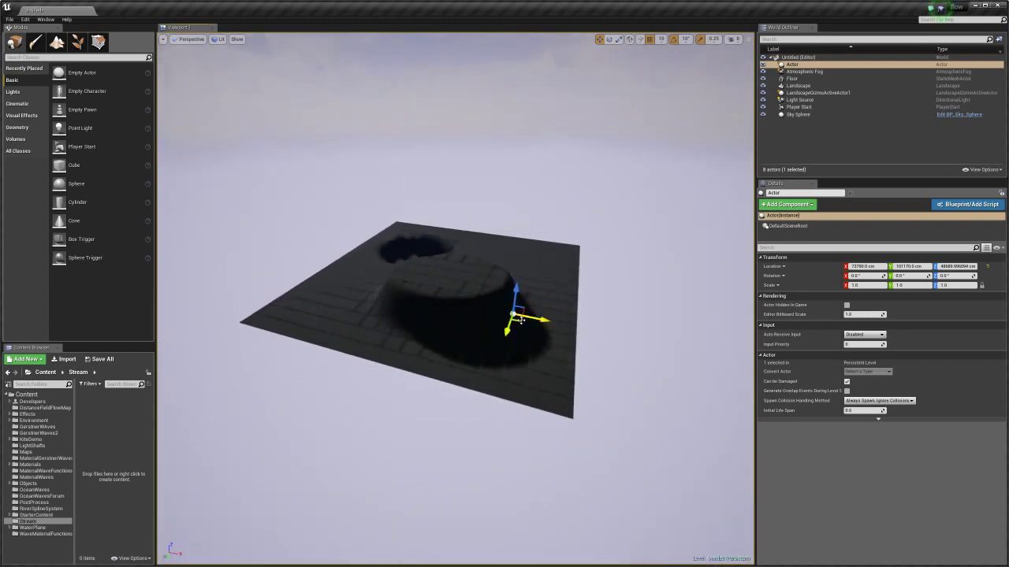
pyautogui.moveTo(520, 319); pyautogui.dragTo(441, 224)
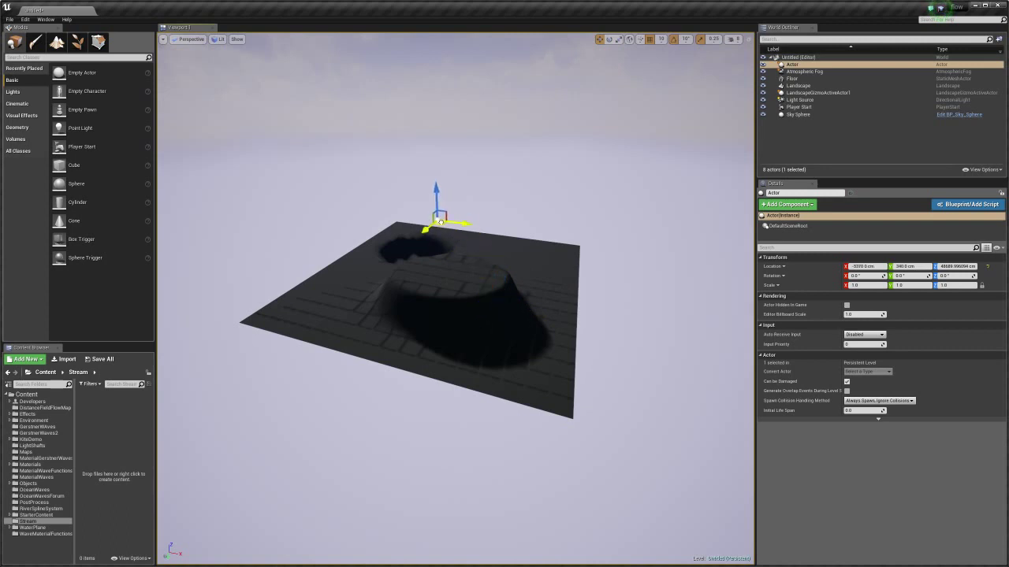
pyautogui.press('f')
pyautogui.scroll(-4, 528, 253)
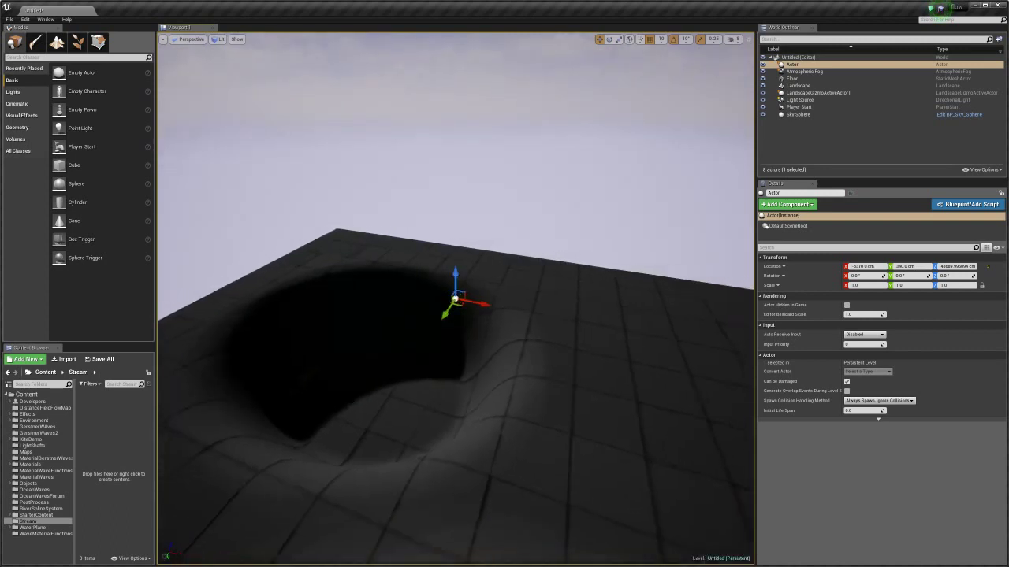
pyautogui.scroll(-5, 517, 248)
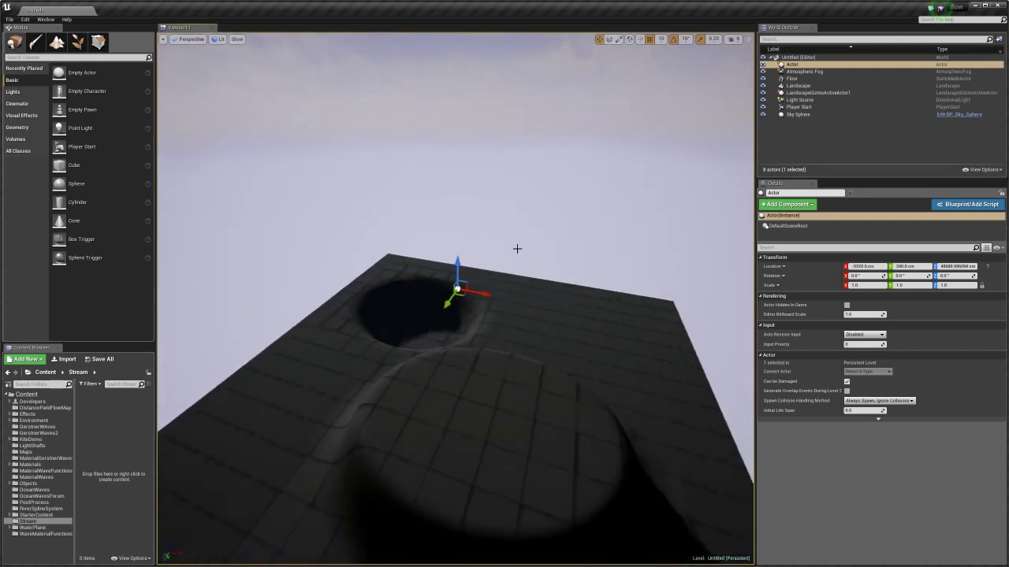
pyautogui.moveTo(517, 248); pyautogui.dragTo(544, 375, button='right')
pyautogui.press('s')
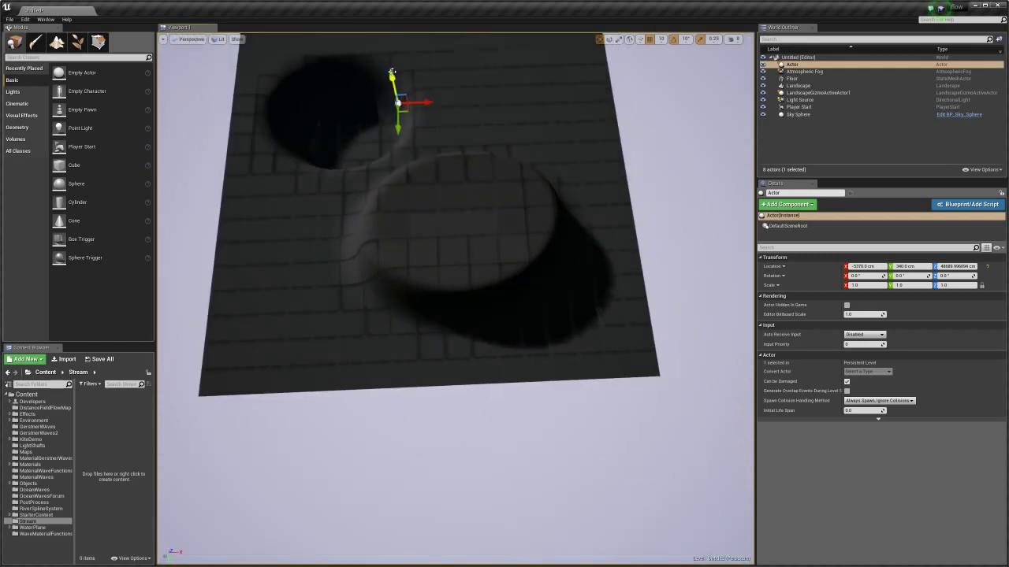
pyautogui.moveTo(392, 72); pyautogui.dragTo(461, 150)
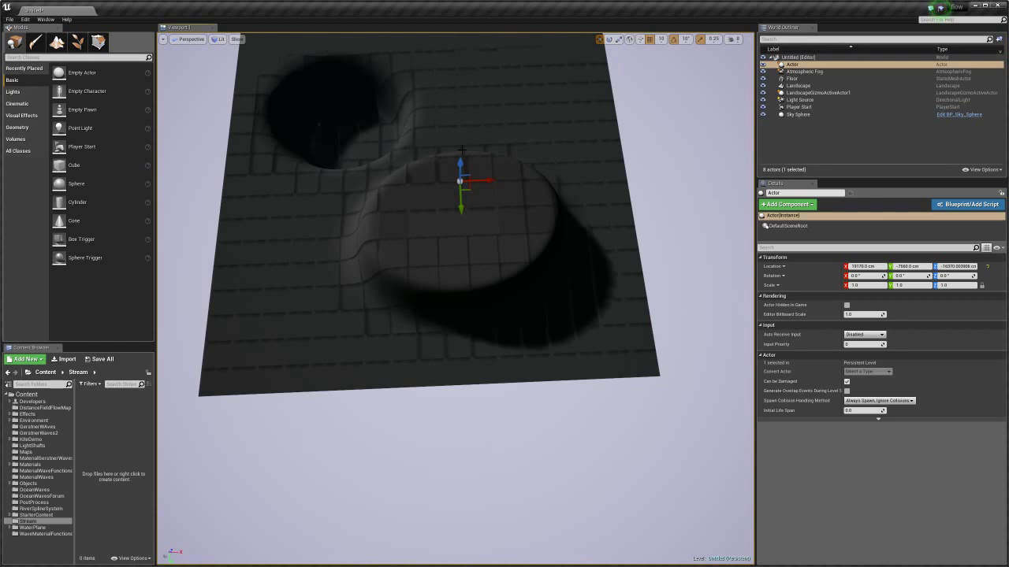
# - Shift the empty actor over the plateau top to about Y 40720 cm, drop it onto the surface, and check its Z location
pyautogui.moveTo(507, 234); pyautogui.dragTo(439, 381, button='right')
pyautogui.press('w')
pyautogui.moveTo(439, 303); pyautogui.dragTo(486, 329)
pyautogui.moveTo(486, 328); pyautogui.dragTo(362, 351, button='right')
pyautogui.press('a')
pyautogui.press('End')
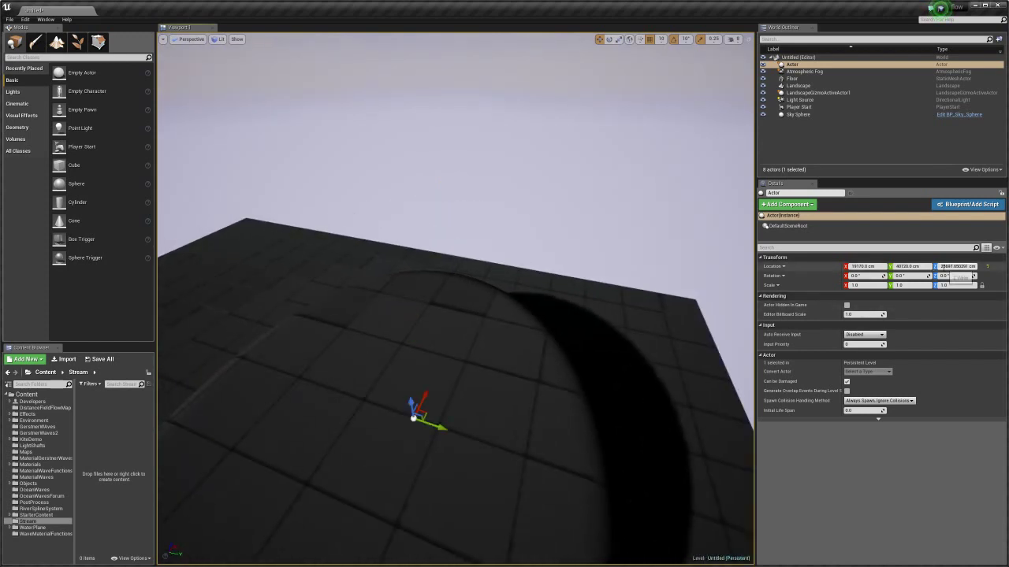
pyautogui.click(942, 267)
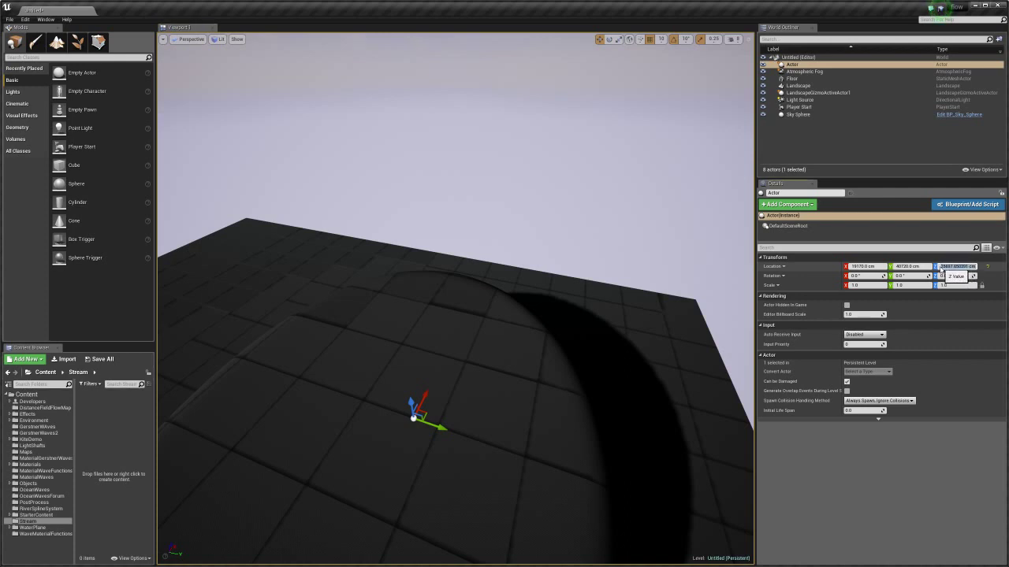
# - Select the landscape in the viewport and view its plateau and pit together
pyautogui.scroll(-2, 450, 333)
pyautogui.moveTo(450, 333); pyautogui.dragTo(482, 338, button='right')
pyautogui.click(482, 338)
pyautogui.press('s')
pyautogui.press('a')
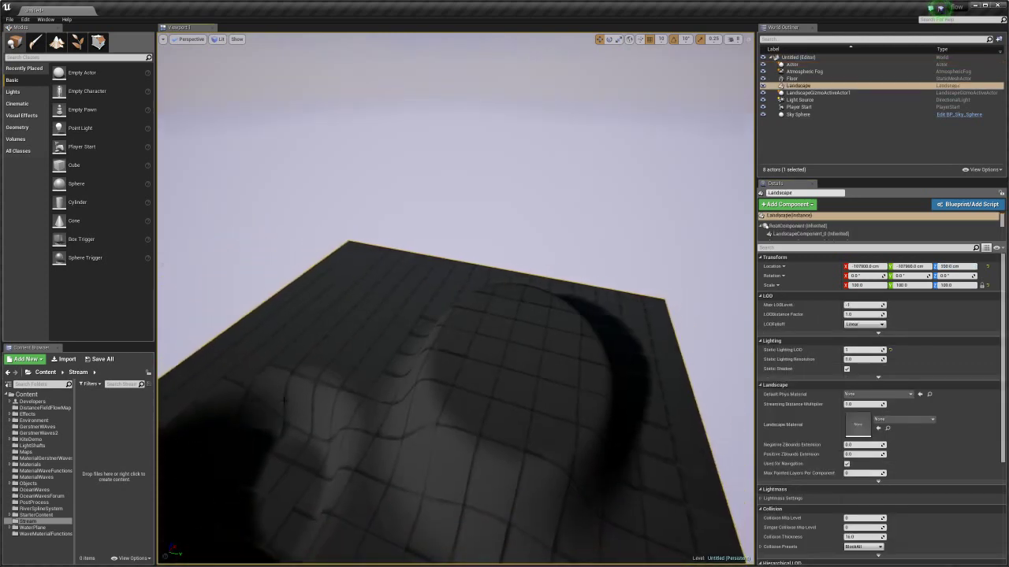
# - Switch to the Notepad notes and add the height range -255 to +257 beneath the first note, spacing out its plus sign
pyautogui.hotkey('alt', 'Tab')
pyautogui.moveTo(365, 182); pyautogui.dragTo(555, 183)
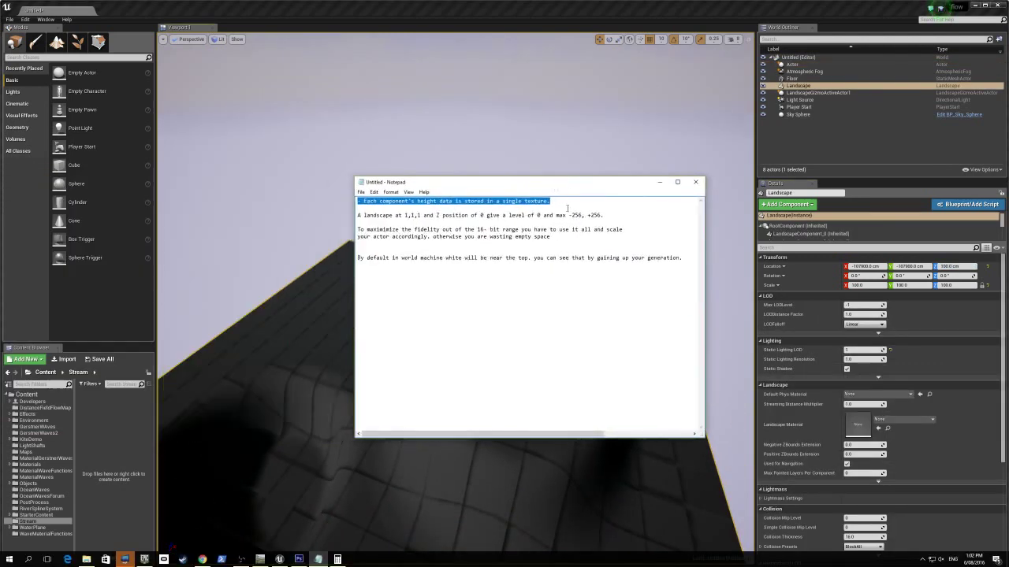
pyautogui.click(568, 201)
pyautogui.press('Return')
pyautogui.press('Return')
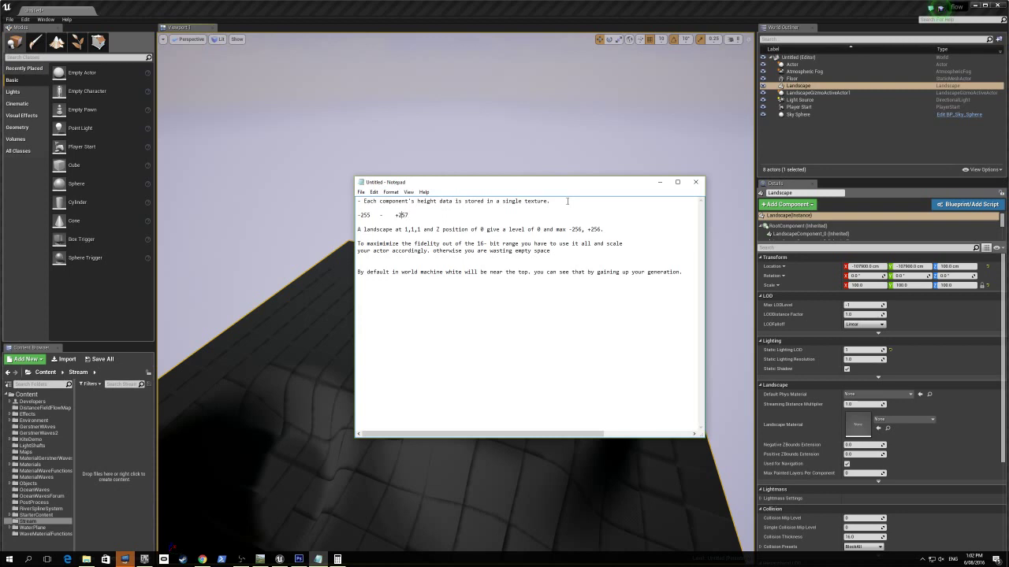
pyautogui.press('Left')
pyautogui.press('Left')
pyautogui.press('Left')
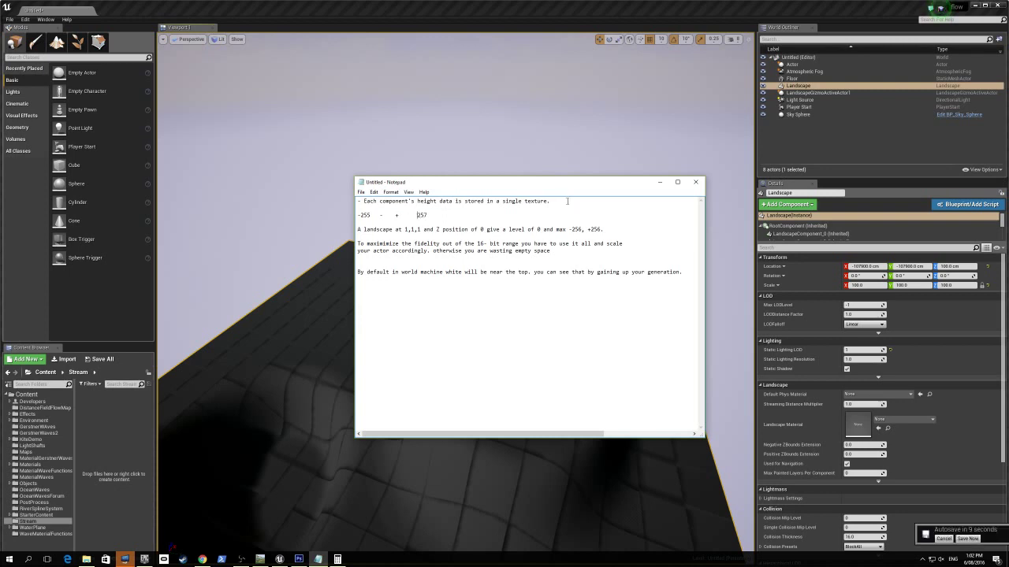
# - Edit the height-range line of the notes to read "-255 <---> +257", removing the extra spaces
pyautogui.press('BackSpace')
pyautogui.press('BackSpace')
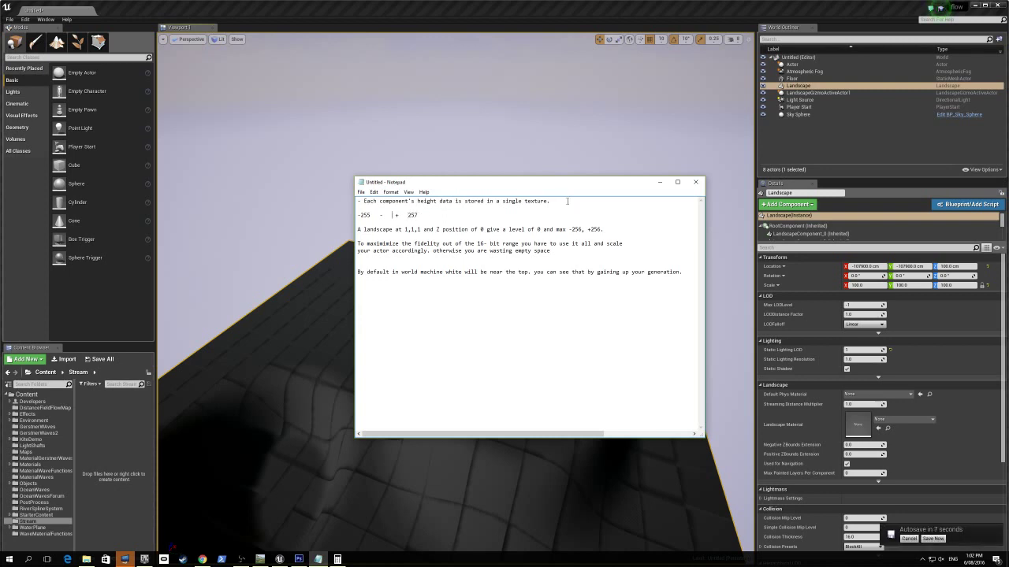
pyautogui.press('BackSpace')
pyautogui.press('BackSpace')
pyautogui.write('<___')
pyautogui.write('>')
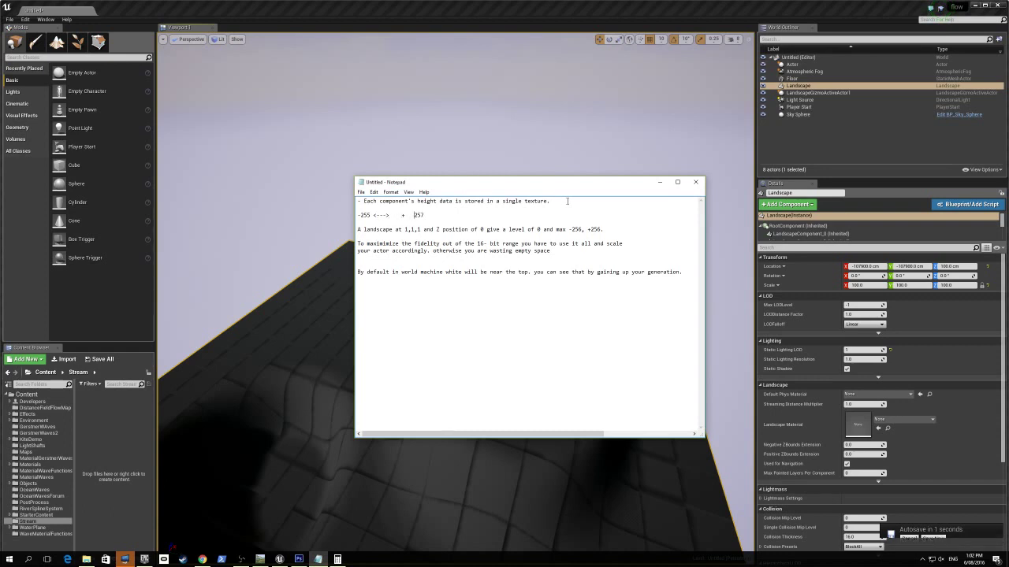
pyautogui.press('Delete')
pyautogui.press('Delete')
pyautogui.press('Delete')
pyautogui.press('BackSpace')
pyautogui.press('BackSpace')
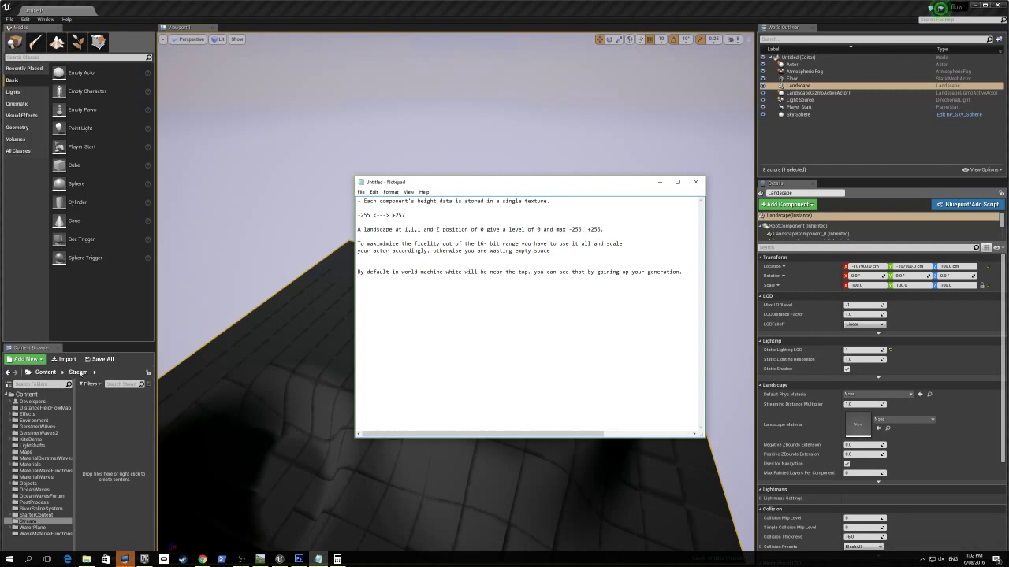
# - Move the notes window up clear of the landscape, add the line "-256 <----> +256" below the range, and highlight the original range
pyautogui.moveTo(358, 214); pyautogui.dragTo(408, 218)
pyautogui.moveTo(576, 183); pyautogui.dragTo(474, 23)
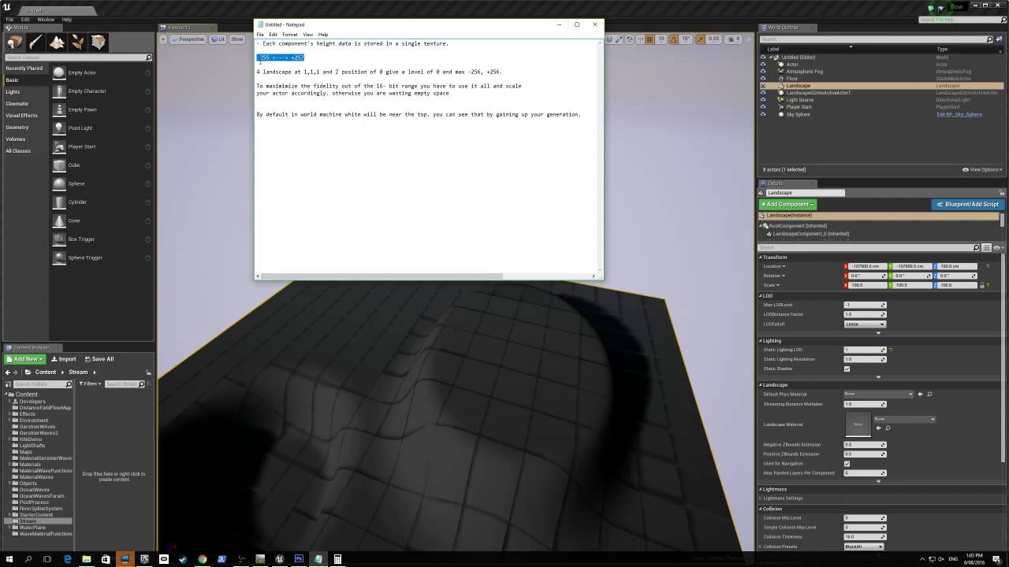
pyautogui.click(267, 58)
pyautogui.click(311, 58)
pyautogui.press('Return')
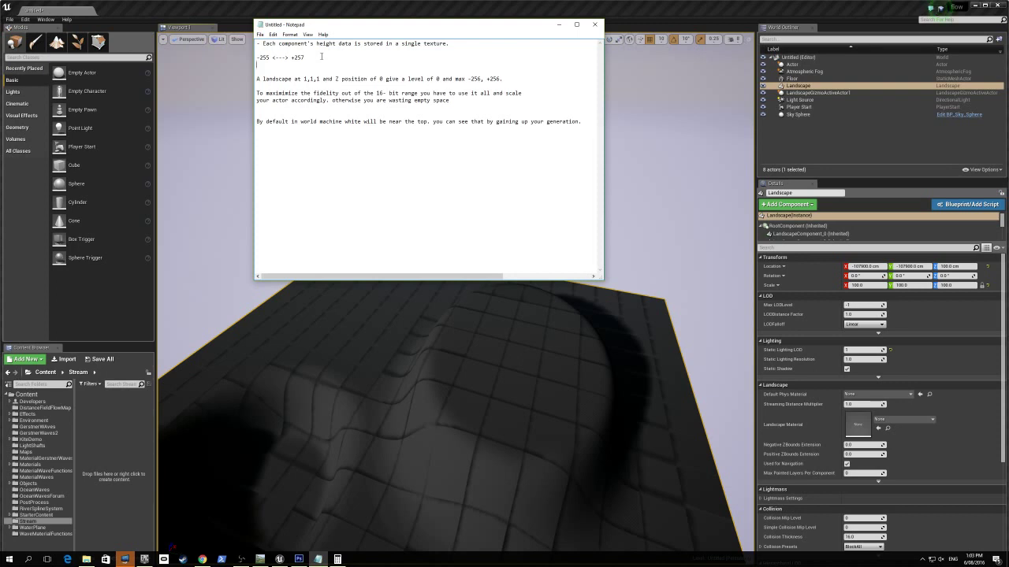
pyautogui.write('-256 <----> +256')
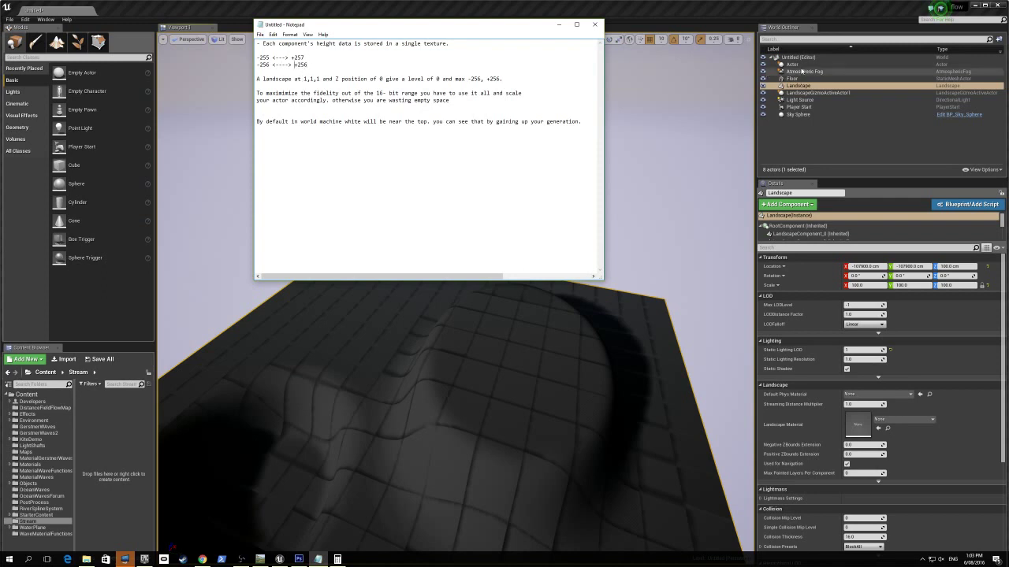
pyautogui.moveTo(256, 57); pyautogui.dragTo(320, 57)
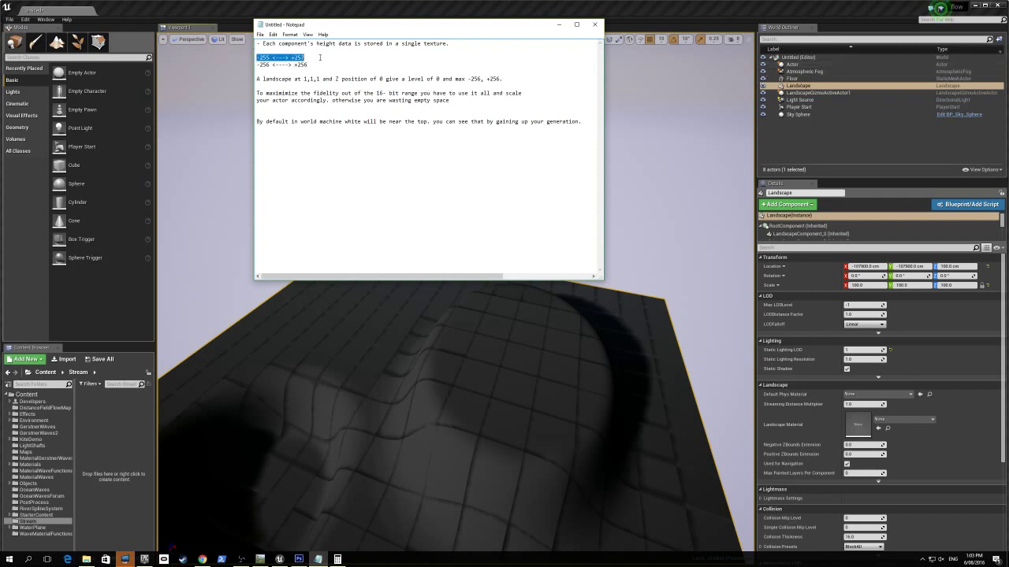
# - In Unreal Editor, move the Actor onto the flat ground near the landscape's far corner and snap it to the surface, checking Z locations
pyautogui.click(792, 64)
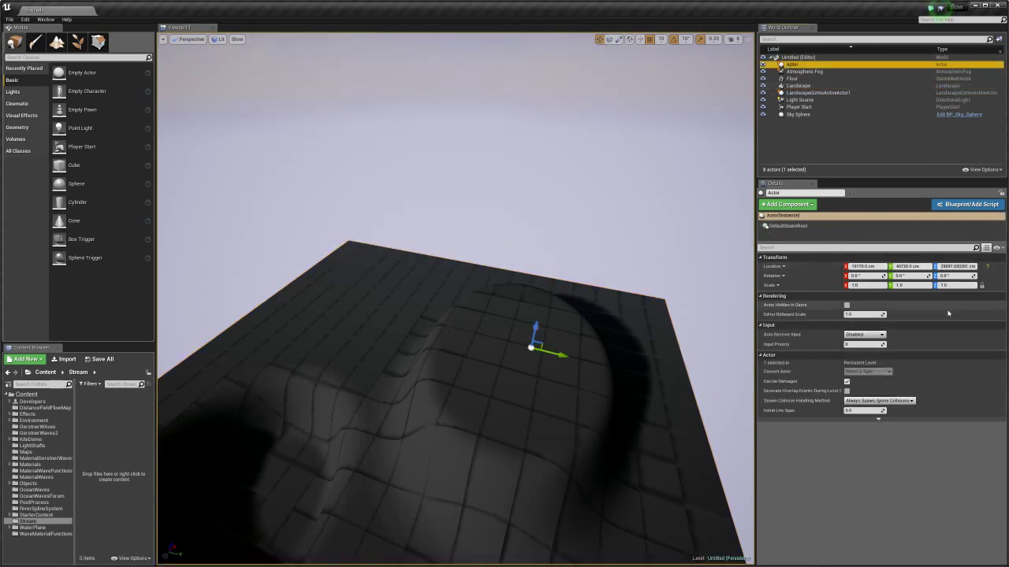
pyautogui.click(814, 87)
pyautogui.click(957, 267)
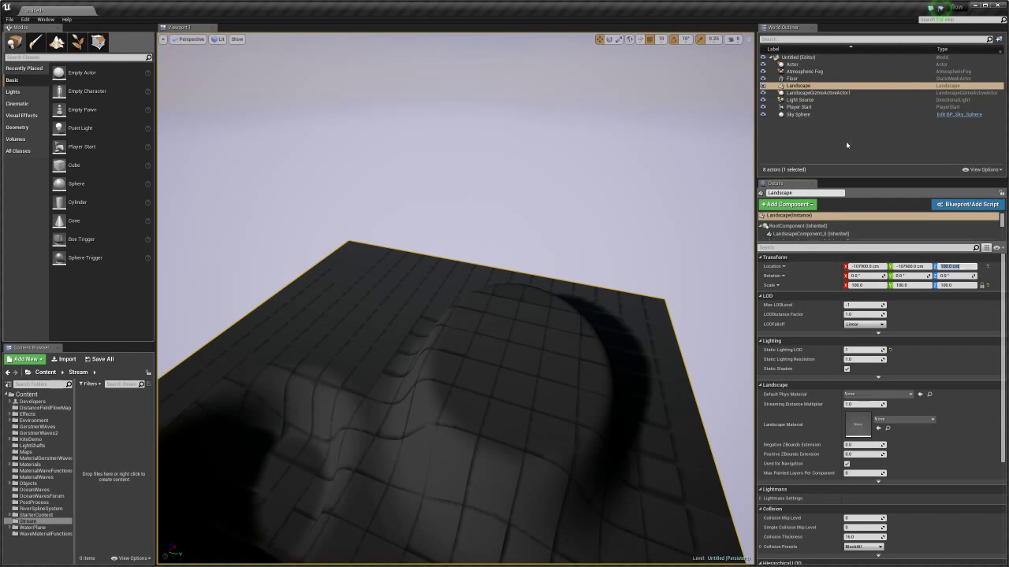
pyautogui.click(792, 64)
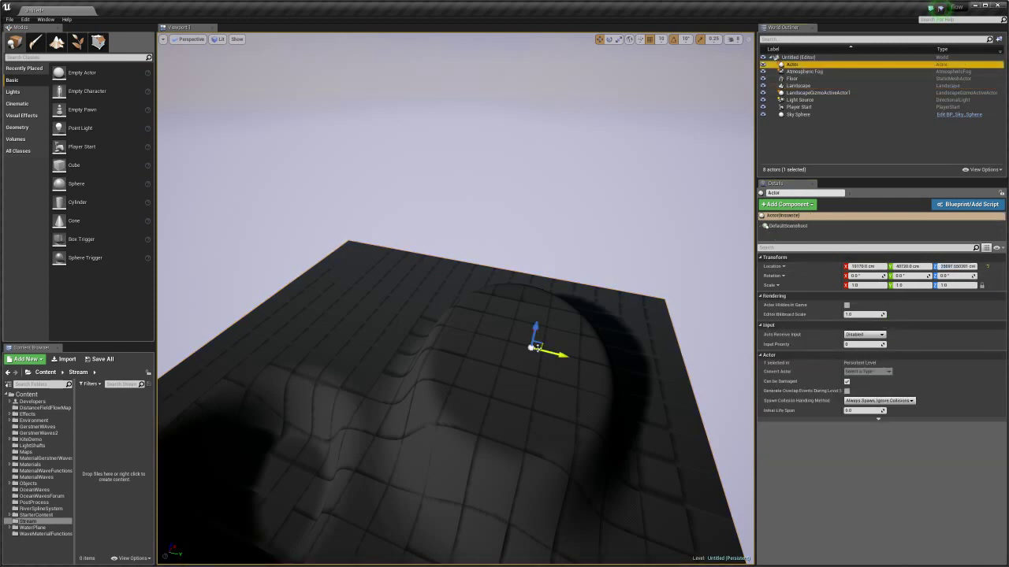
pyautogui.moveTo(544, 362); pyautogui.dragTo(622, 378, button='middle')
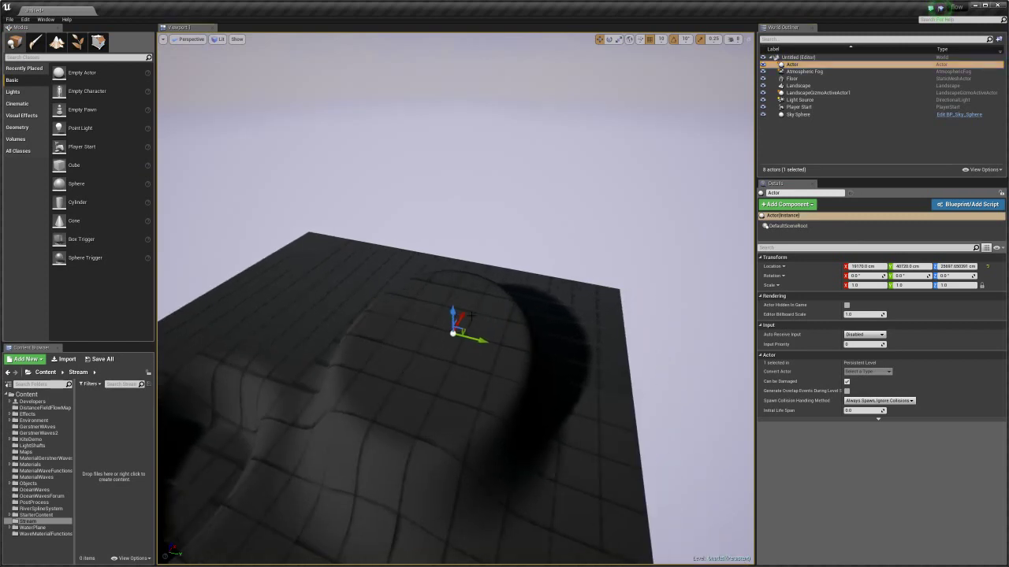
pyautogui.moveTo(465, 323); pyautogui.dragTo(296, 246)
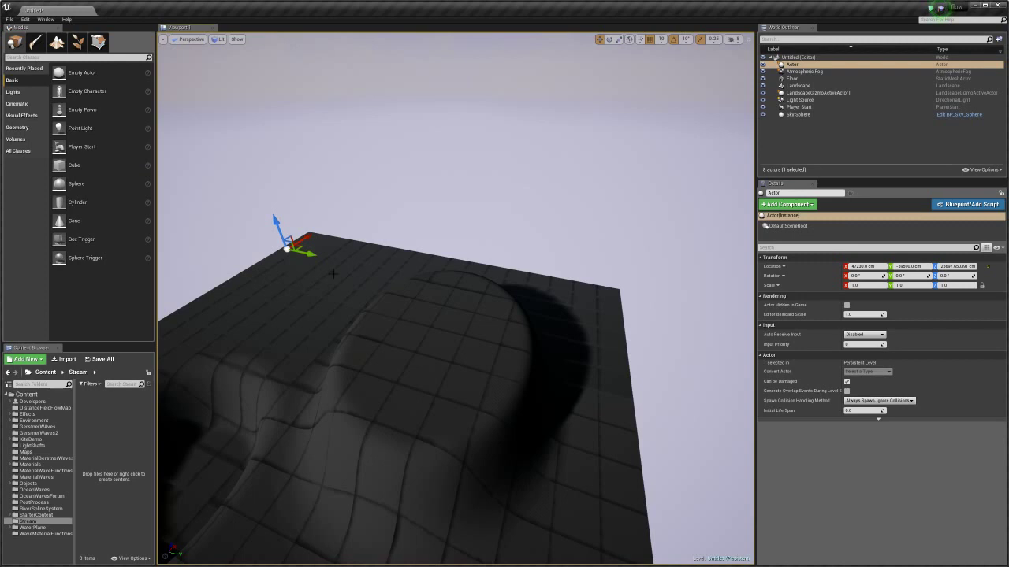
pyautogui.press('End')
pyautogui.click(955, 267)
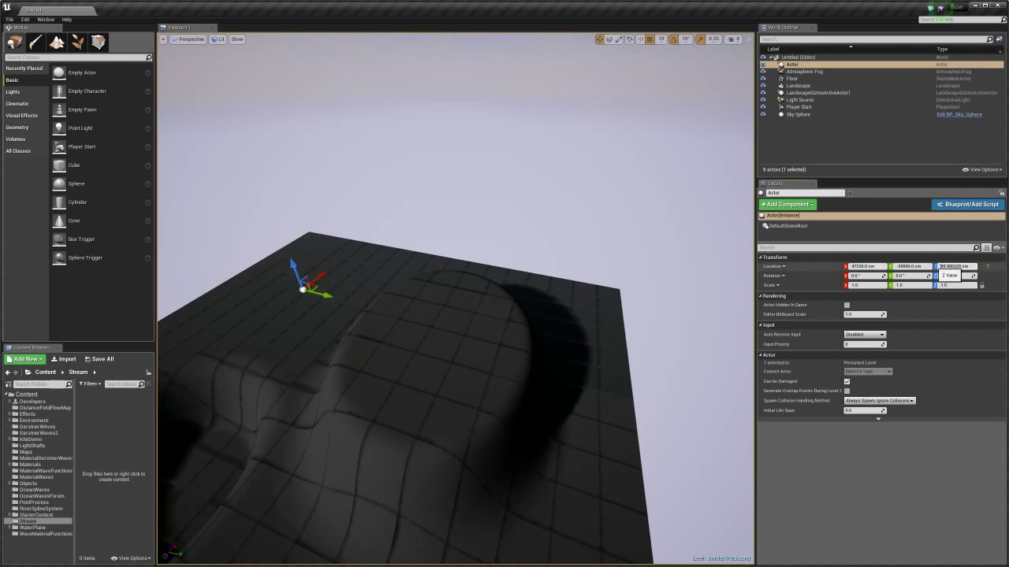
# - Set the Landscape's Z location to 0
pyautogui.click(851, 85)
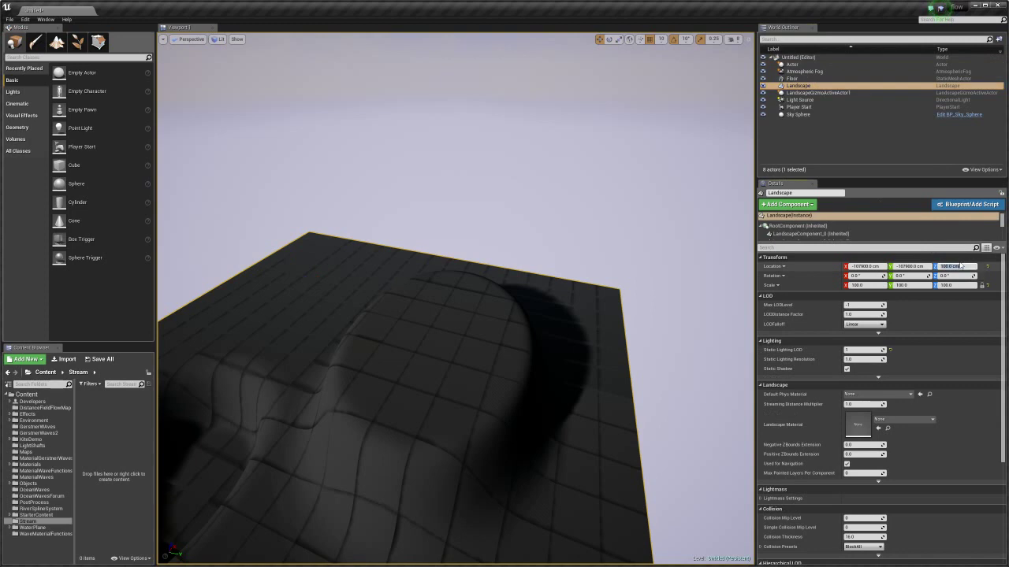
pyautogui.write('0')
pyautogui.press('Return')
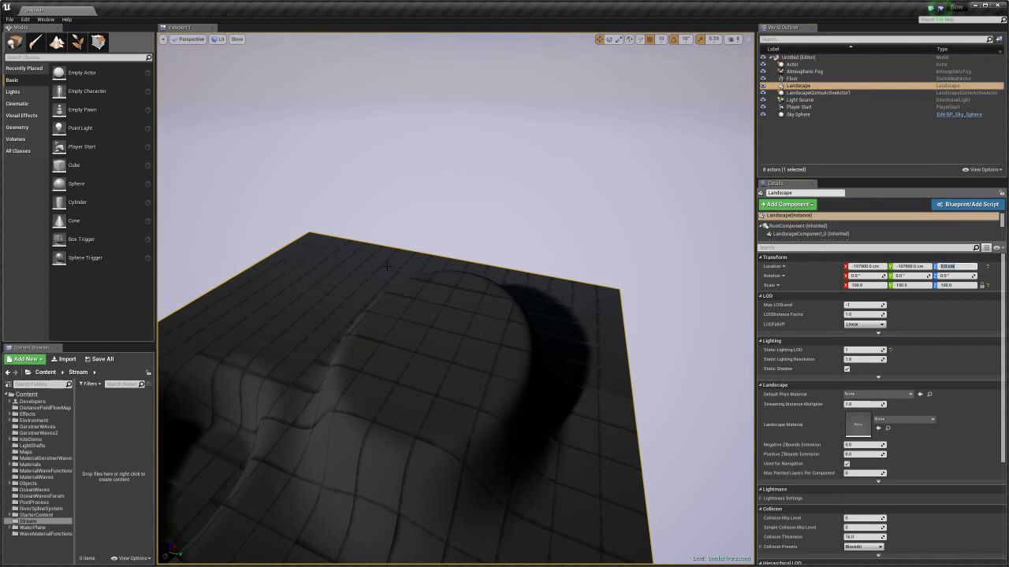
# - Raise the Actor above the flat ground, snap it back onto the landscape surface, and check its Z location
pyautogui.moveTo(387, 266); pyautogui.dragTo(687, 198, button='right')
pyautogui.click(792, 64)
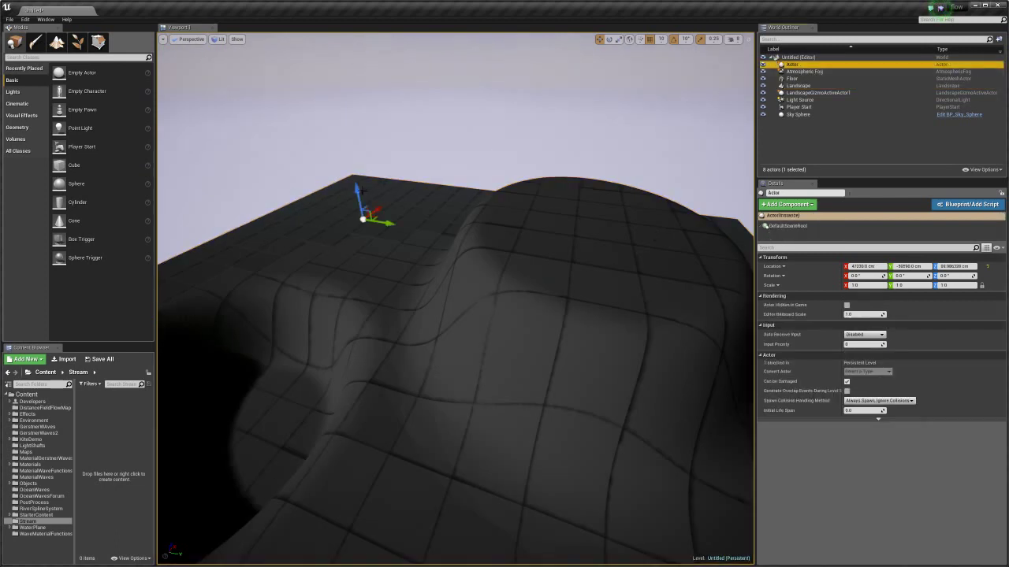
pyautogui.moveTo(360, 192); pyautogui.dragTo(350, 145)
pyautogui.press('End')
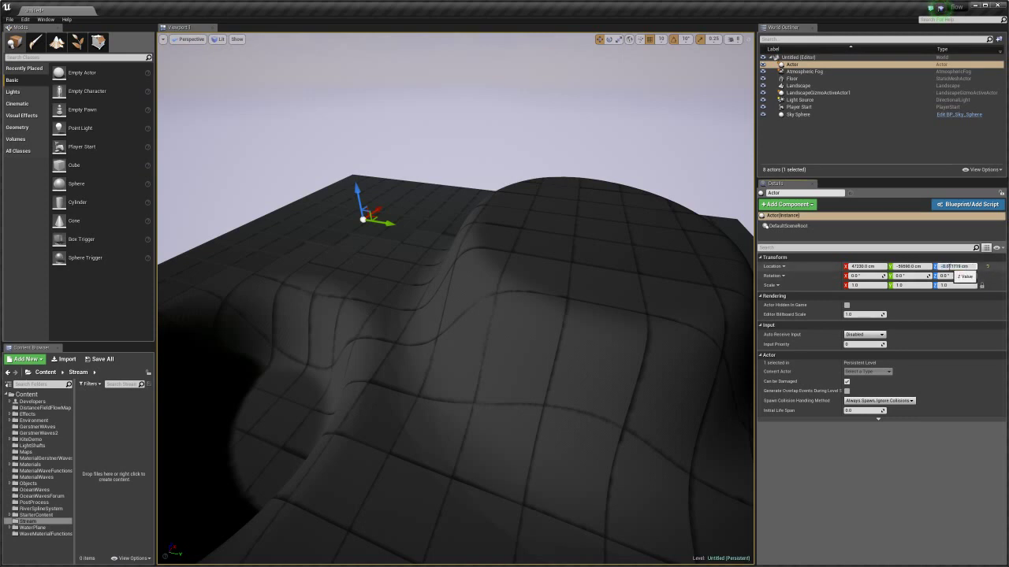
pyautogui.click(948, 266)
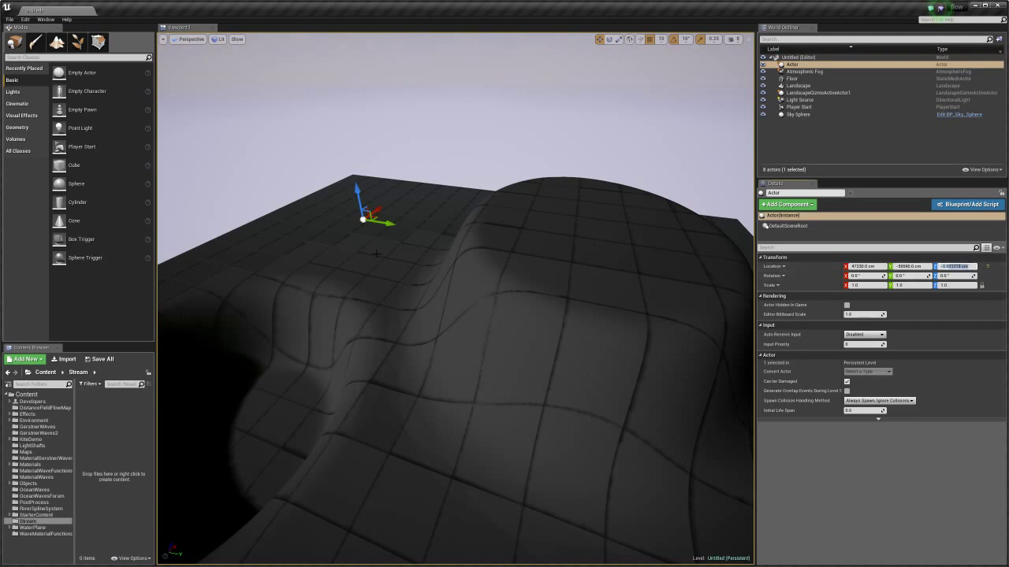
# - Look over the terrain around the Actor, then lift the Actor and snap it to the surface once more to recheck its Z location
pyautogui.press('a')
pyautogui.moveTo(373, 254); pyautogui.dragTo(347, 276, button='right')
pyautogui.press('w')
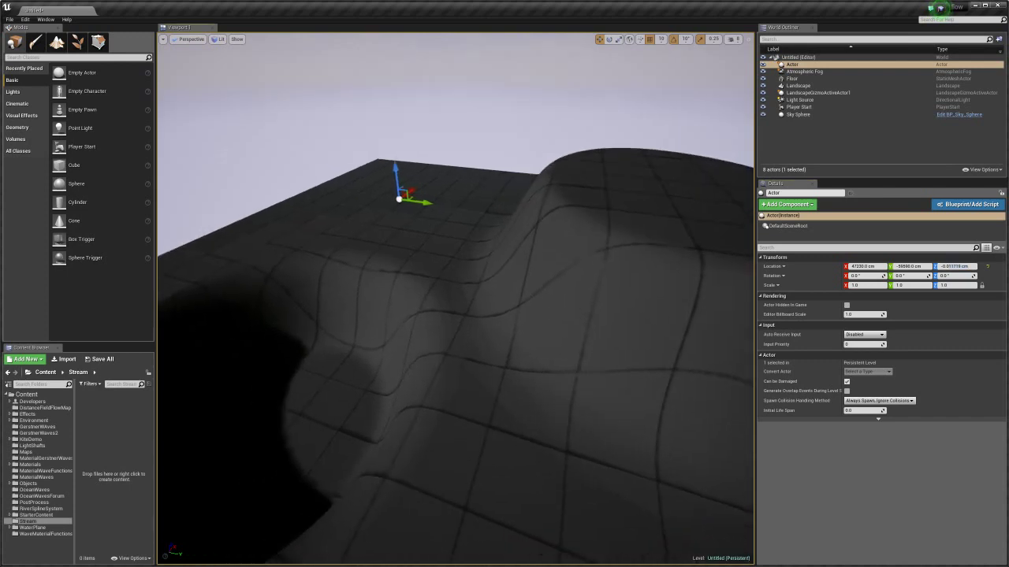
pyautogui.moveTo(491, 294); pyautogui.dragTo(491, 294, button='right')
pyautogui.press('s')
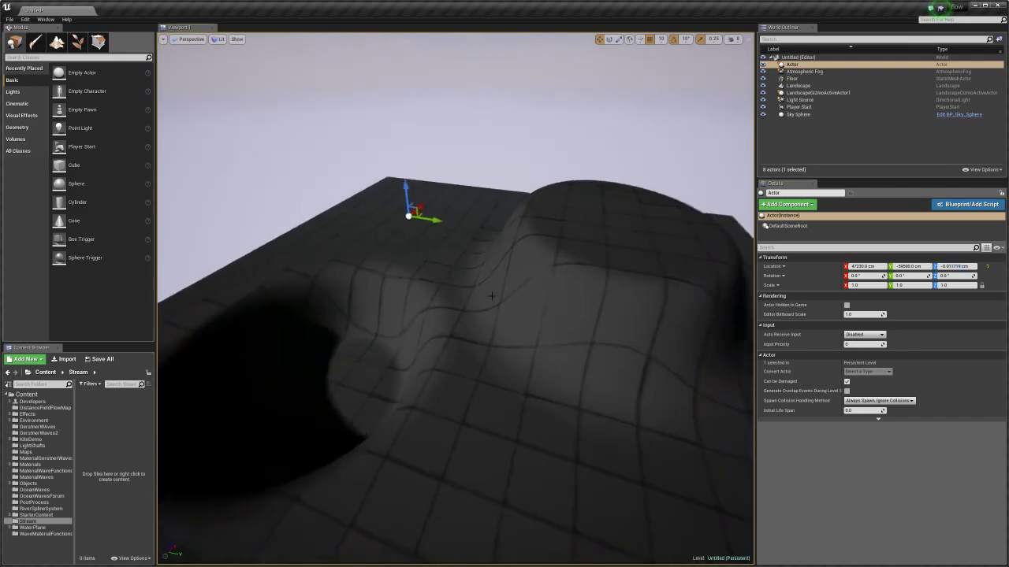
pyautogui.click(491, 295)
pyautogui.click(792, 64)
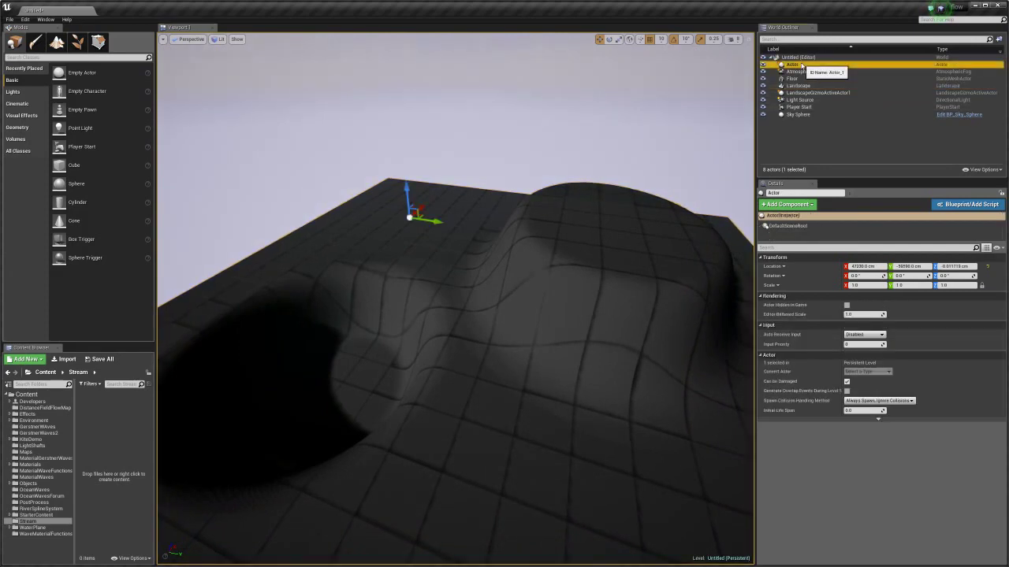
pyautogui.moveTo(408, 182); pyautogui.dragTo(405, 126)
pyautogui.press('End')
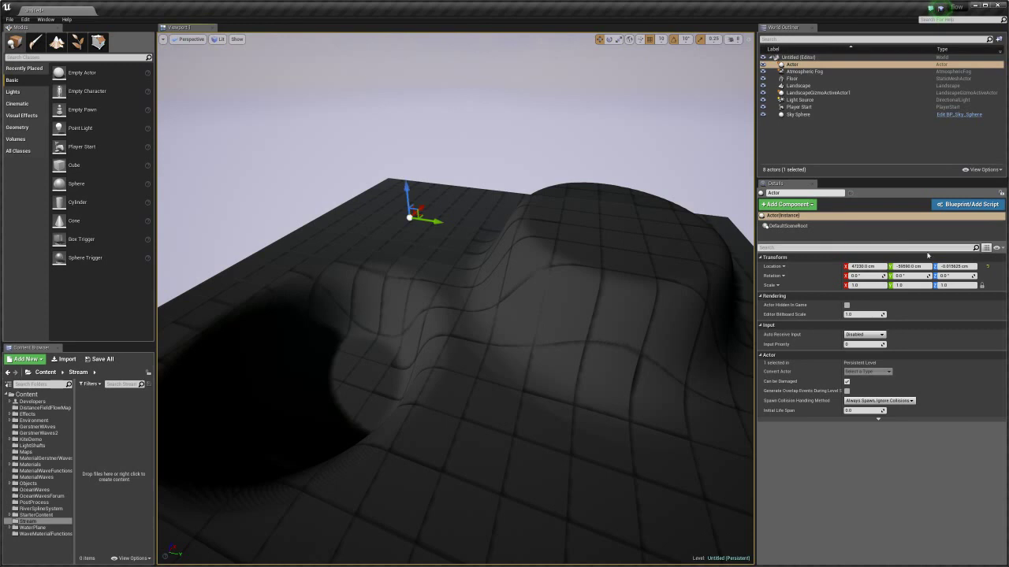
pyautogui.click(973, 266)
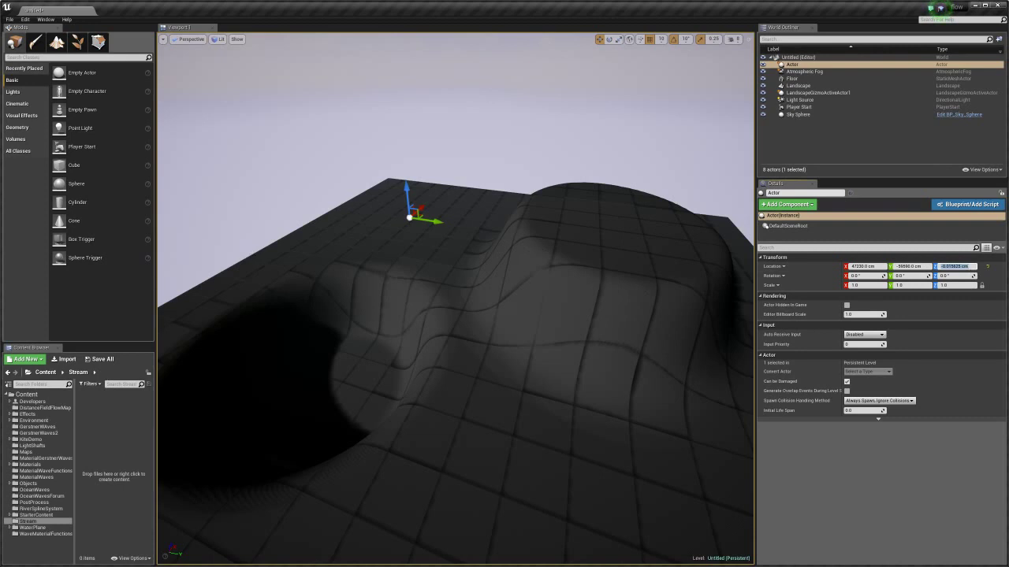
# - Consult the Notepad notes and minimize them, then set the Landscape's locked scale to 1, entering 1.01 for the Y value
pyautogui.hotkey('alt', 'Tab')
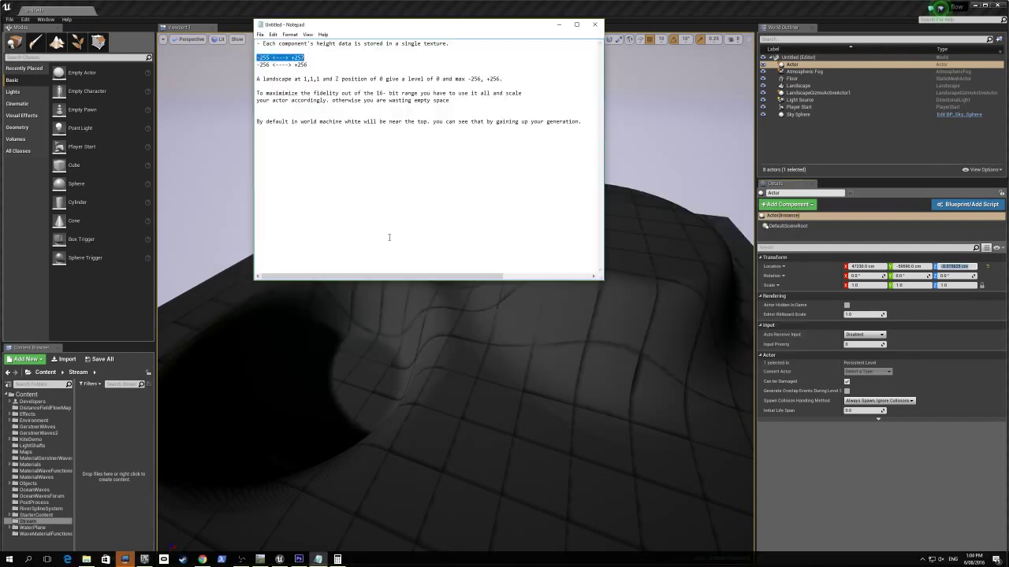
pyautogui.click(559, 24)
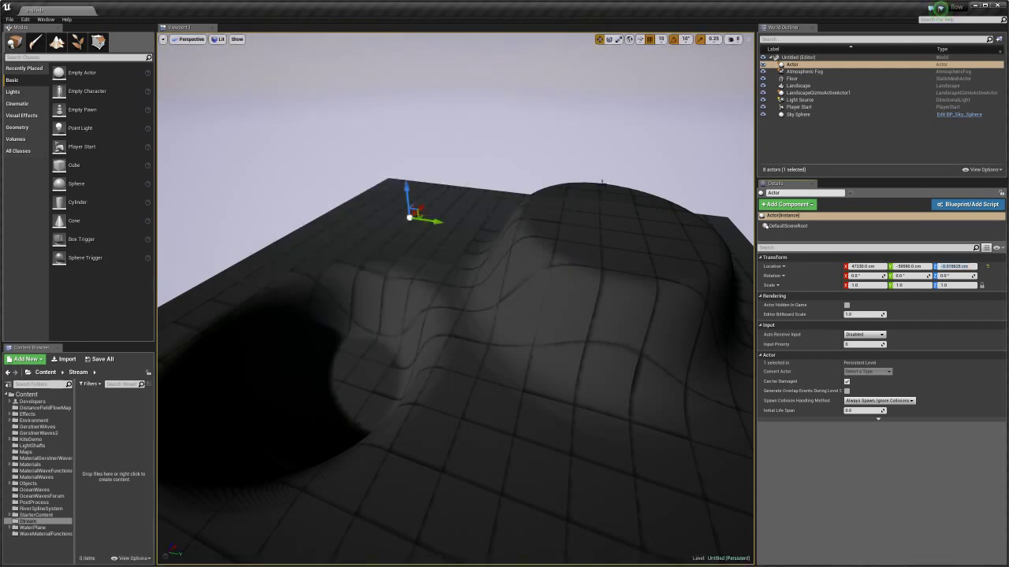
pyautogui.click(810, 87)
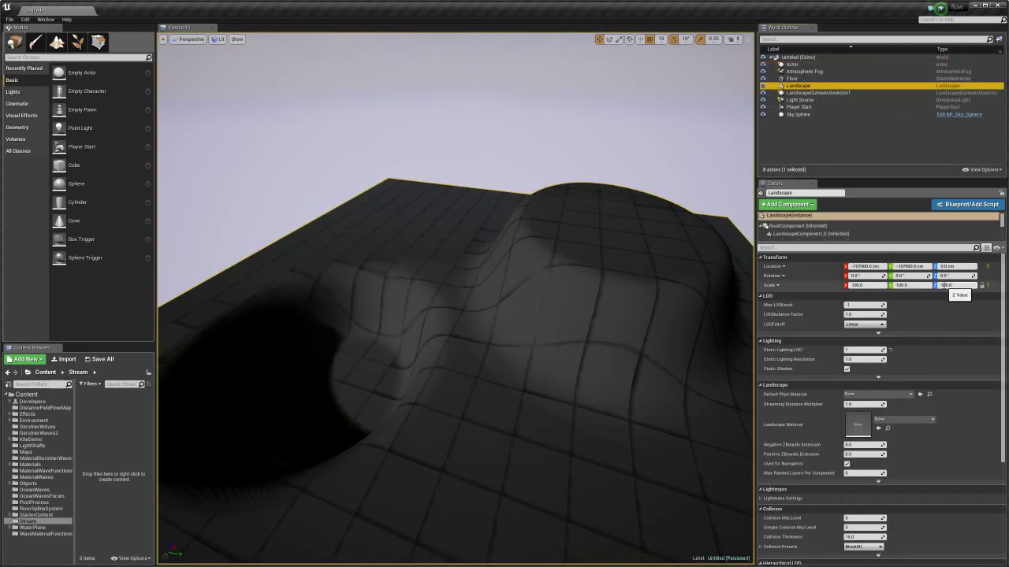
pyautogui.click(866, 285)
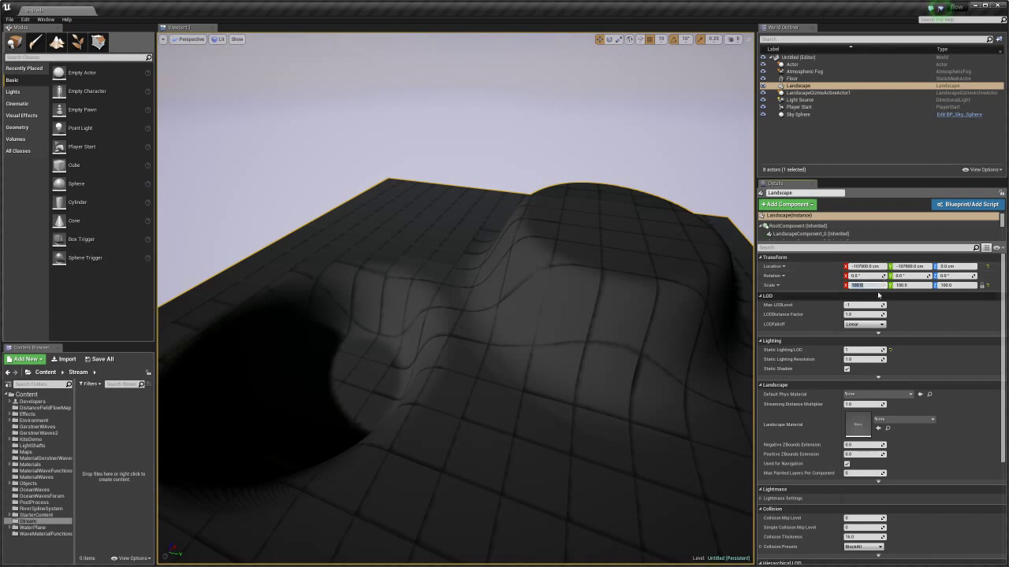
pyautogui.write('1')
pyautogui.press('Return')
pyautogui.click(908, 286)
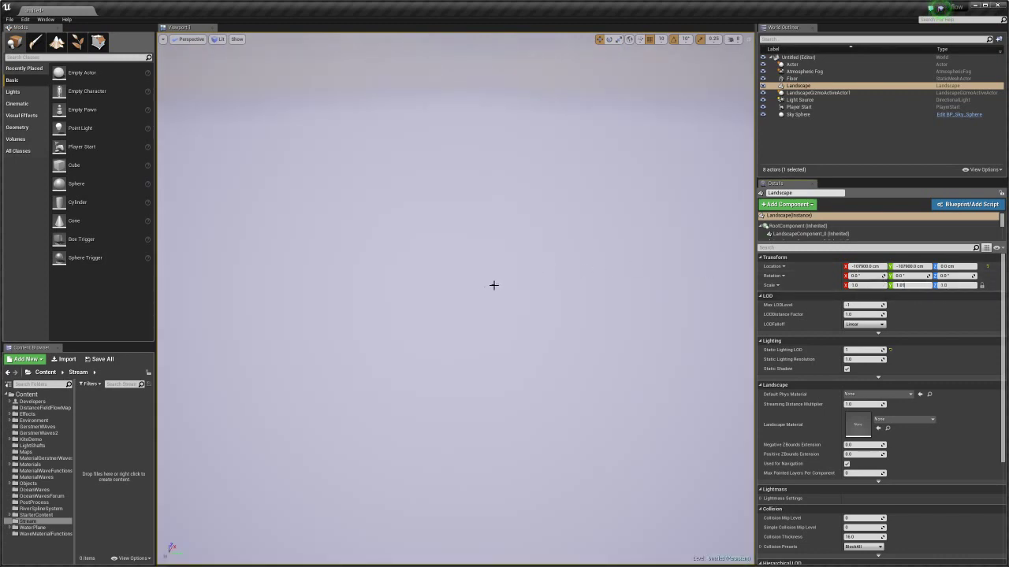
# - Hide the Sky Sphere and focus the viewport on the Landscape
pyautogui.click(494, 285)
pyautogui.press('f')
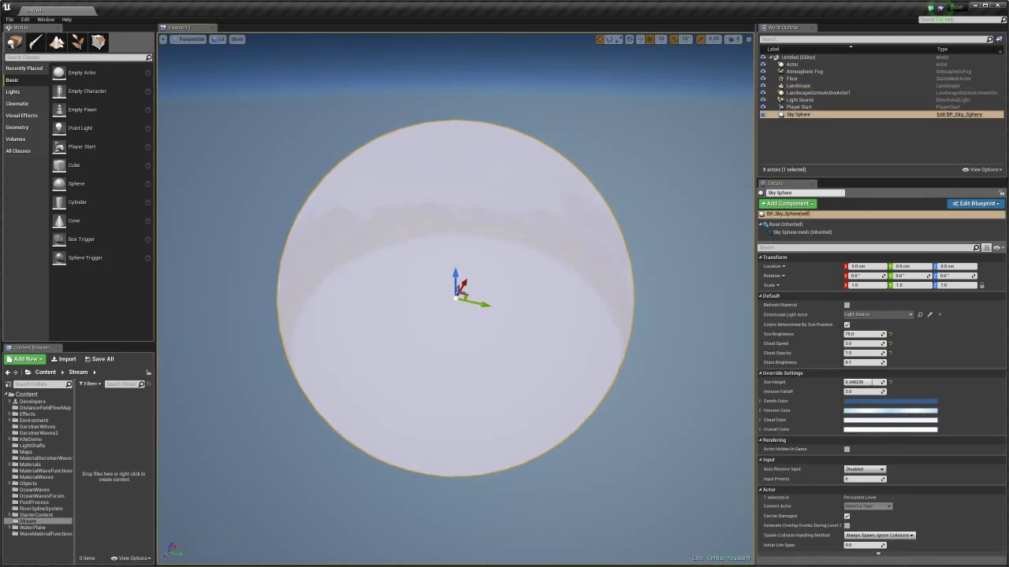
pyautogui.click(763, 115)
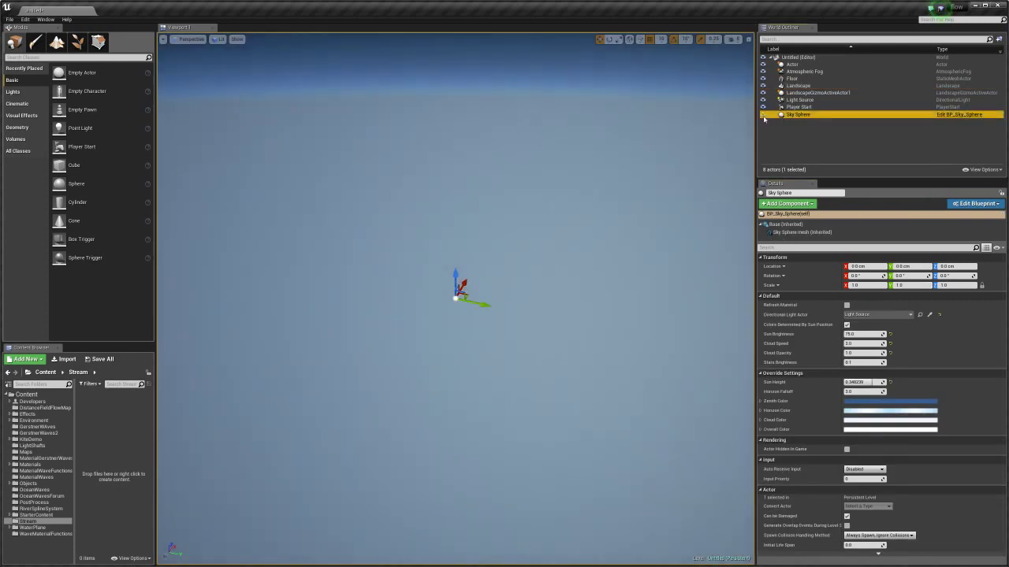
pyautogui.doubleClick(797, 85)
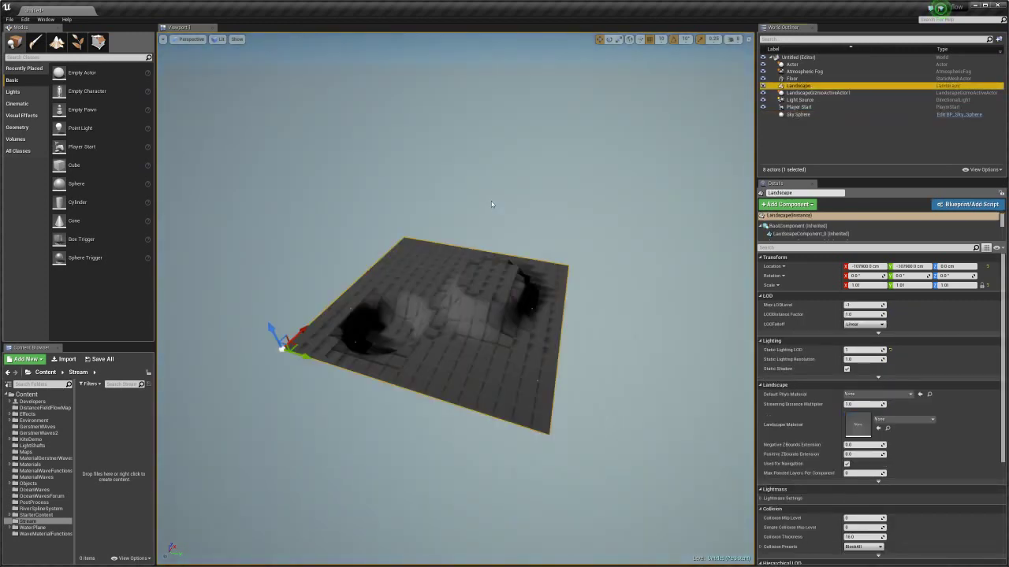
# - Examine the scaled-down landscape's hills and pit from several distances and angles
pyautogui.scroll(3, 493, 269)
pyautogui.scroll(-2, 493, 268)
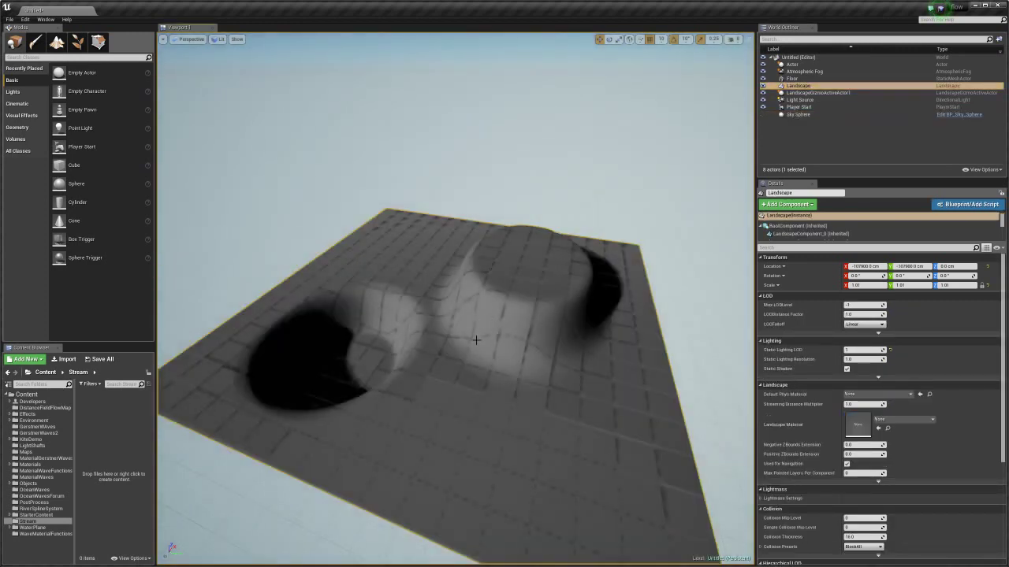
pyautogui.moveTo(428, 413); pyautogui.dragTo(428, 488, button='right')
pyautogui.scroll(-5, 428, 413)
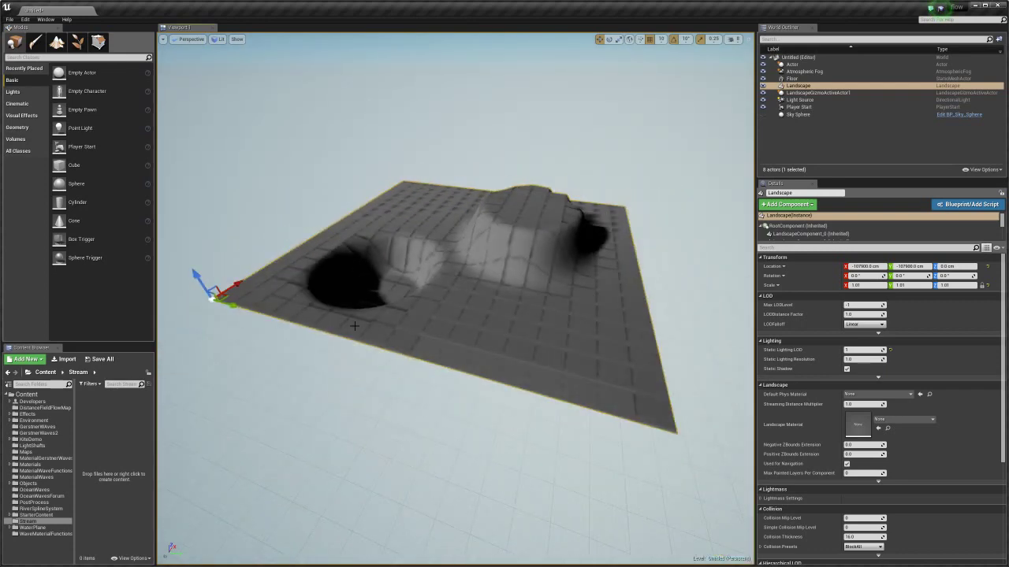
pyautogui.moveTo(377, 330); pyautogui.dragTo(409, 329)
pyautogui.moveTo(410, 329); pyautogui.dragTo(410, 329, button='middle')
pyautogui.scroll(2, 410, 330)
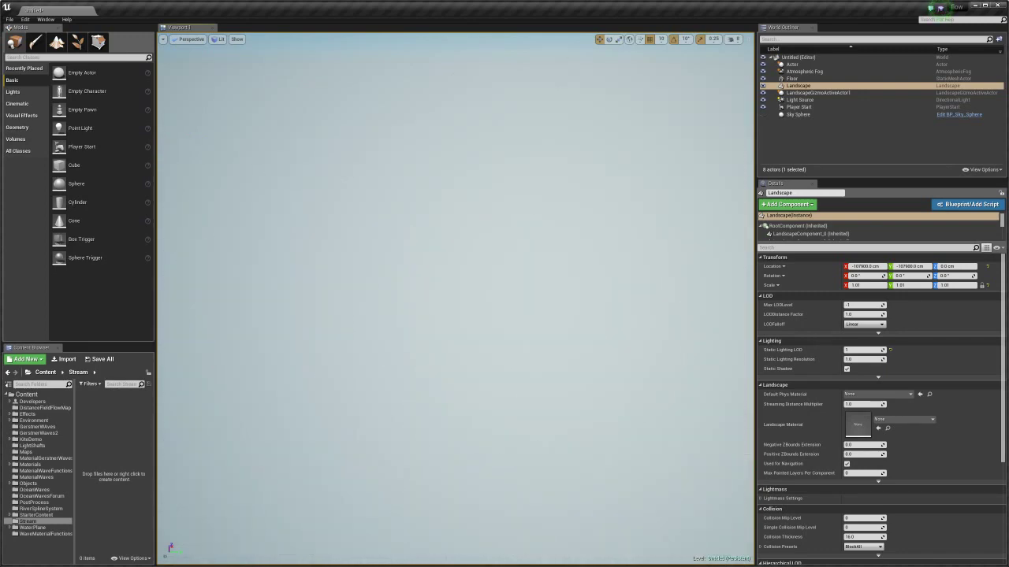
pyautogui.scroll(-2, 421, 342)
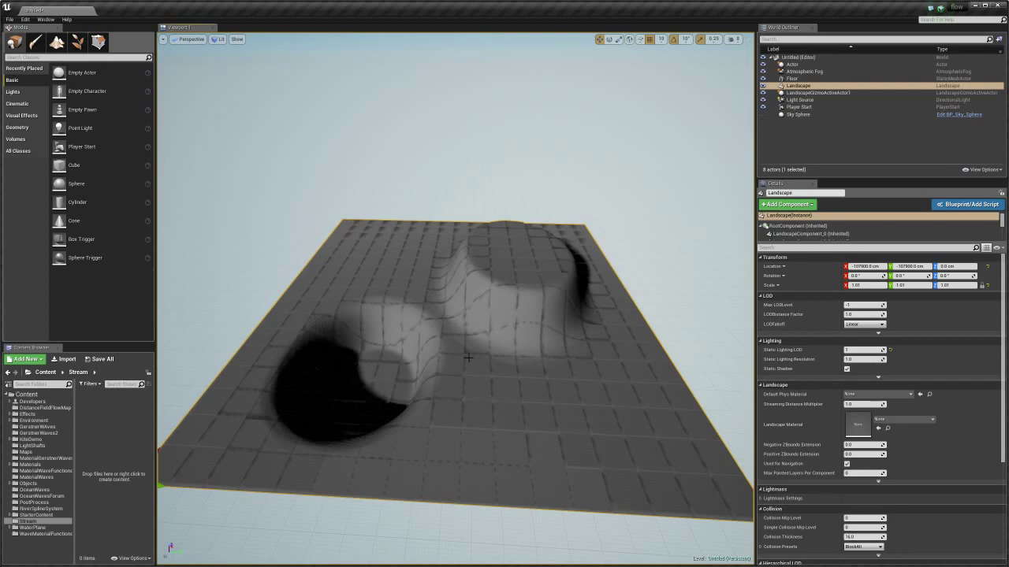
# - Switch the viewport to Wireframe and inspect the scaled-down landscape's mesh along its edge and corner
pyautogui.moveTo(469, 357); pyautogui.dragTo(469, 315)
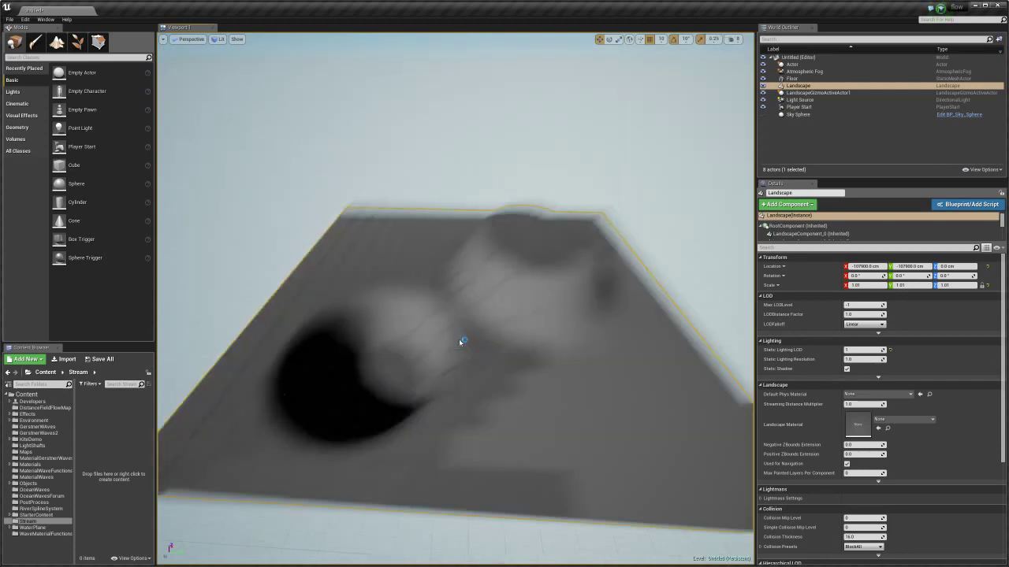
pyautogui.moveTo(460, 342); pyautogui.dragTo(544, 383, button='right')
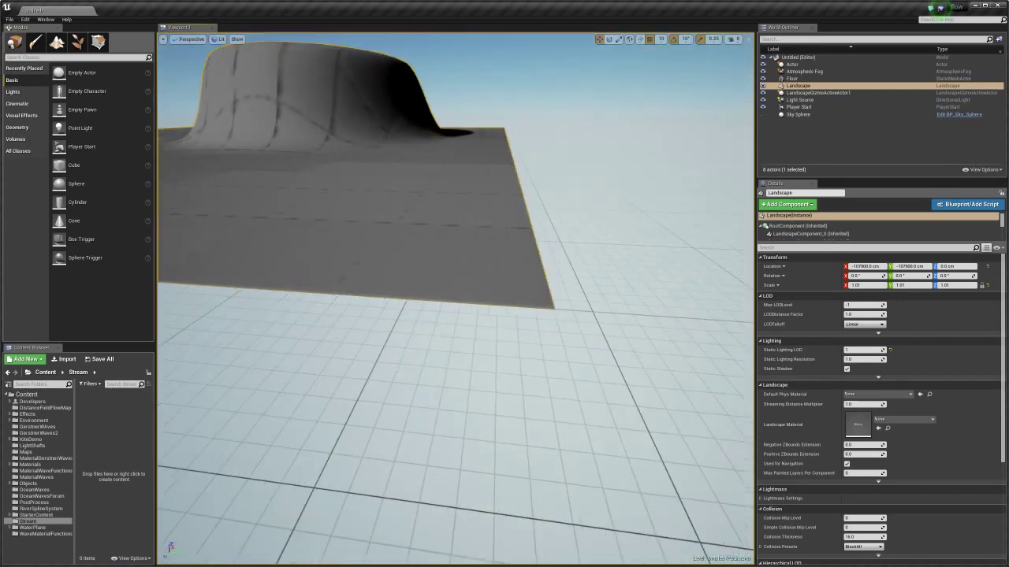
pyautogui.click(222, 40)
pyautogui.click(234, 71)
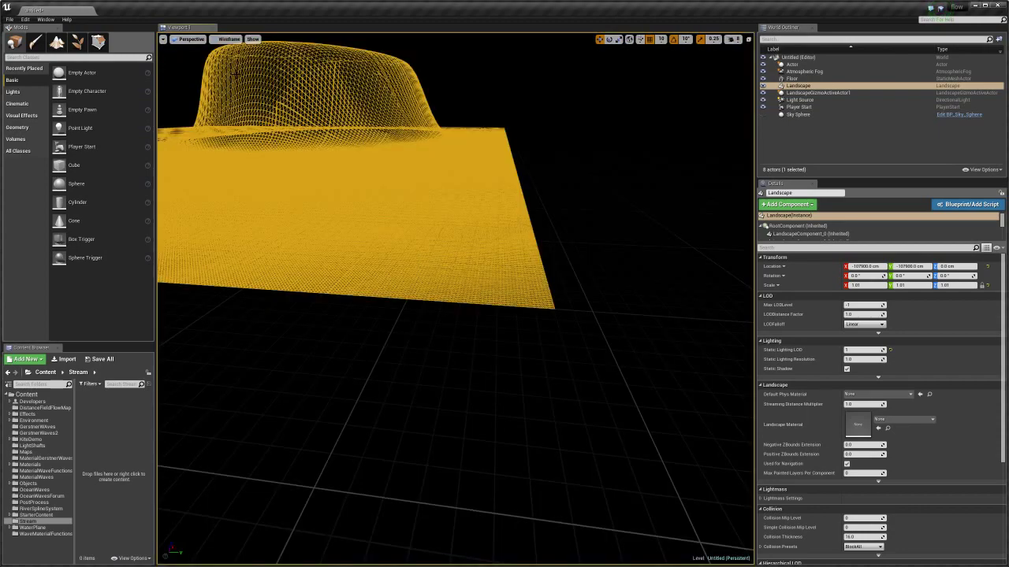
pyautogui.moveTo(500, 260); pyautogui.dragTo(465, 225, button='middle')
pyautogui.scroll(2, 500, 260)
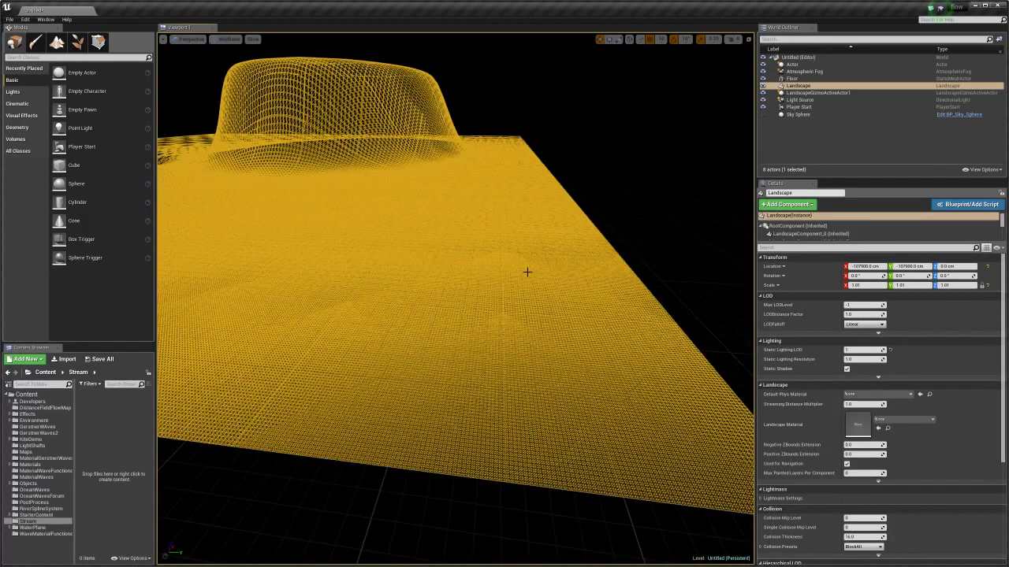
pyautogui.moveTo(527, 273); pyautogui.dragTo(583, 307, button='middle')
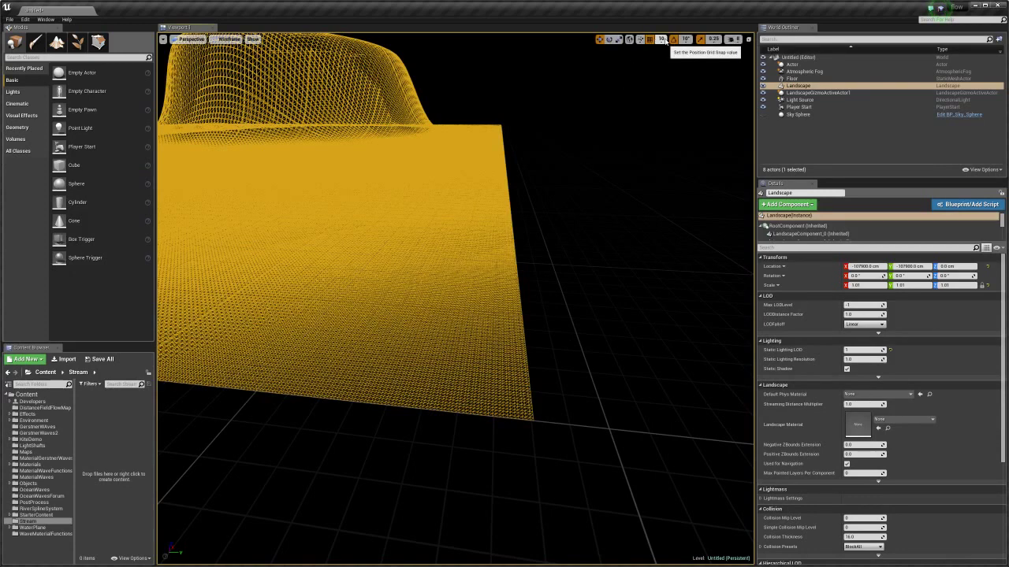
# - Compare the viewport grid at position snap sizes of 1 and 100, and restore the snap size to 10
pyautogui.click(663, 39)
pyautogui.click(672, 59)
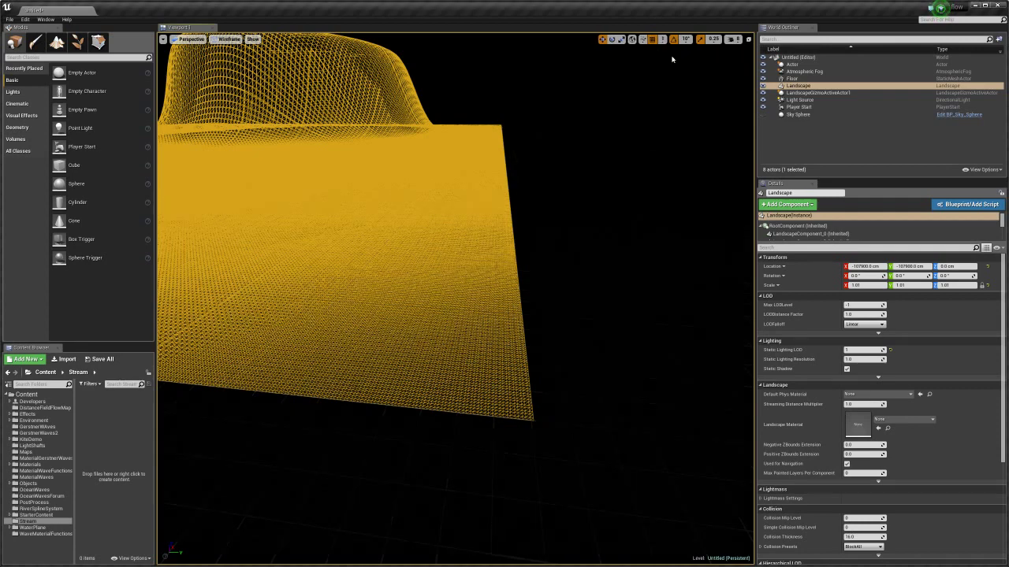
pyautogui.click(664, 39)
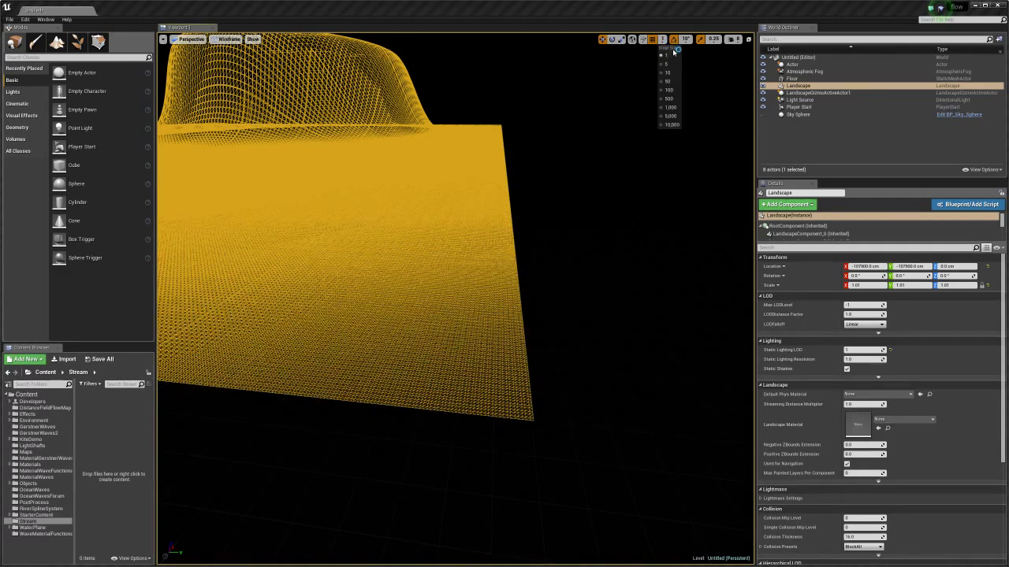
pyautogui.click(675, 91)
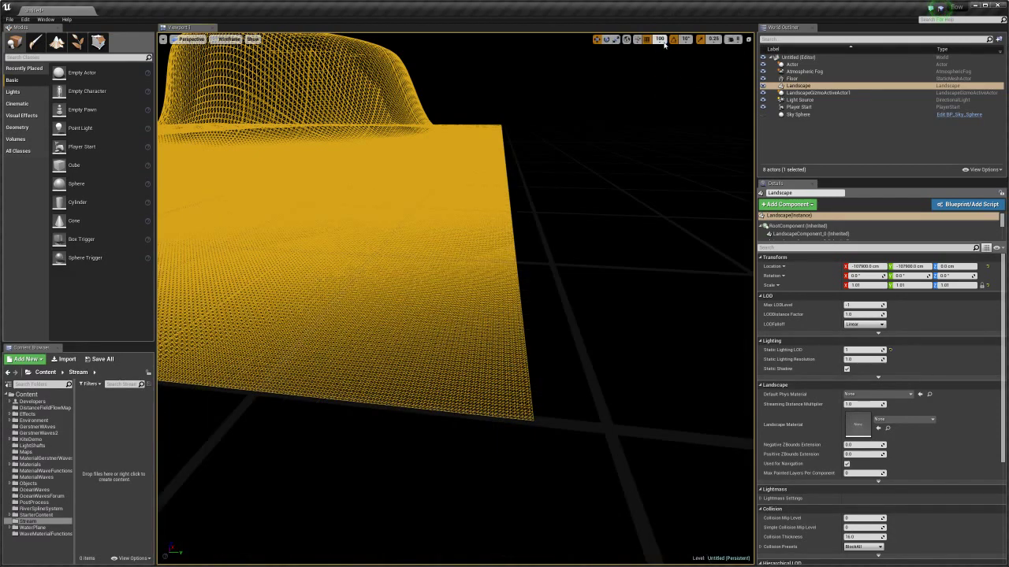
pyautogui.click(662, 39)
pyautogui.click(665, 70)
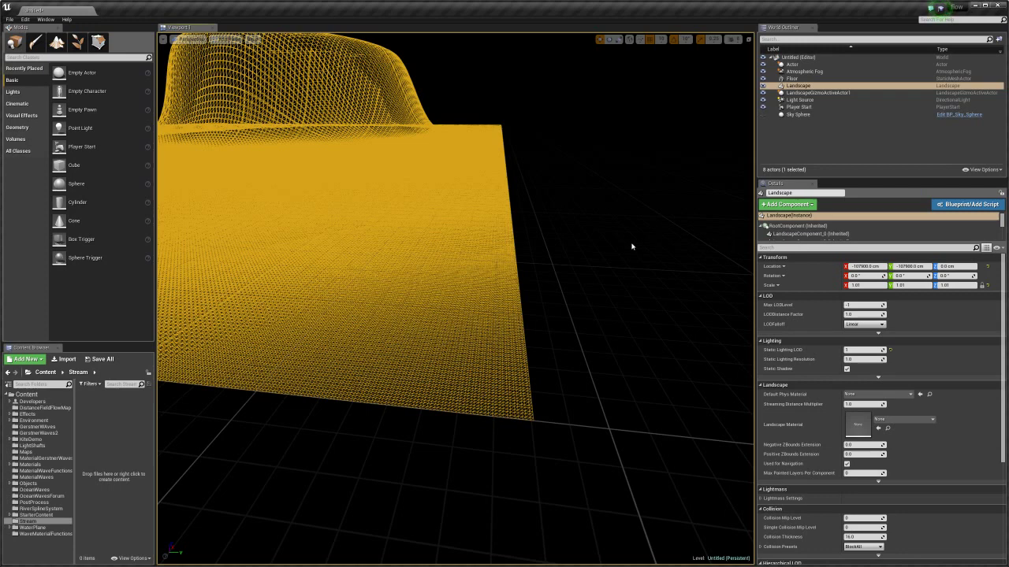
# - Set the Landscape's locked scale to 100
pyautogui.click(855, 286)
pyautogui.write('10')
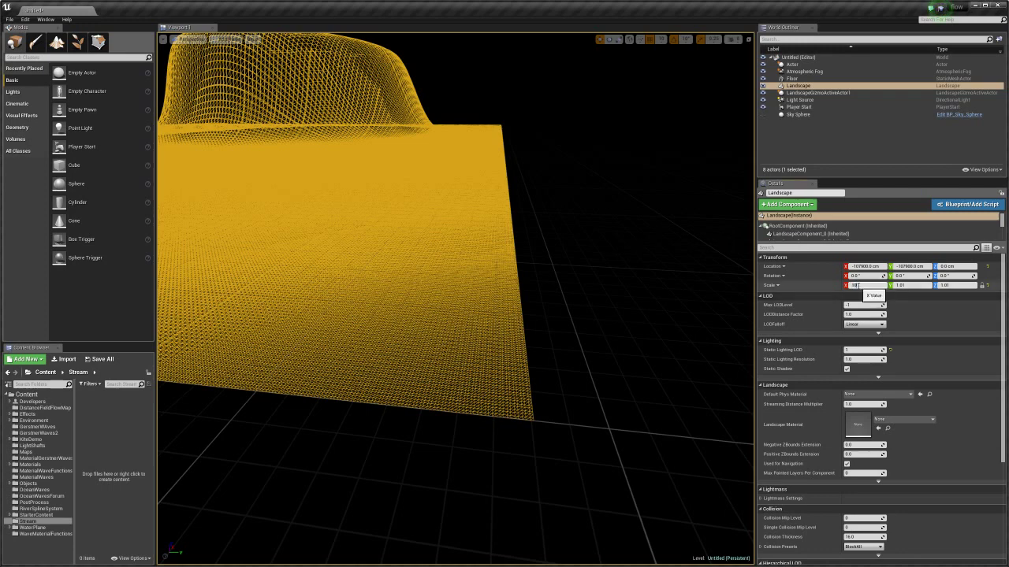
pyautogui.press('Return')
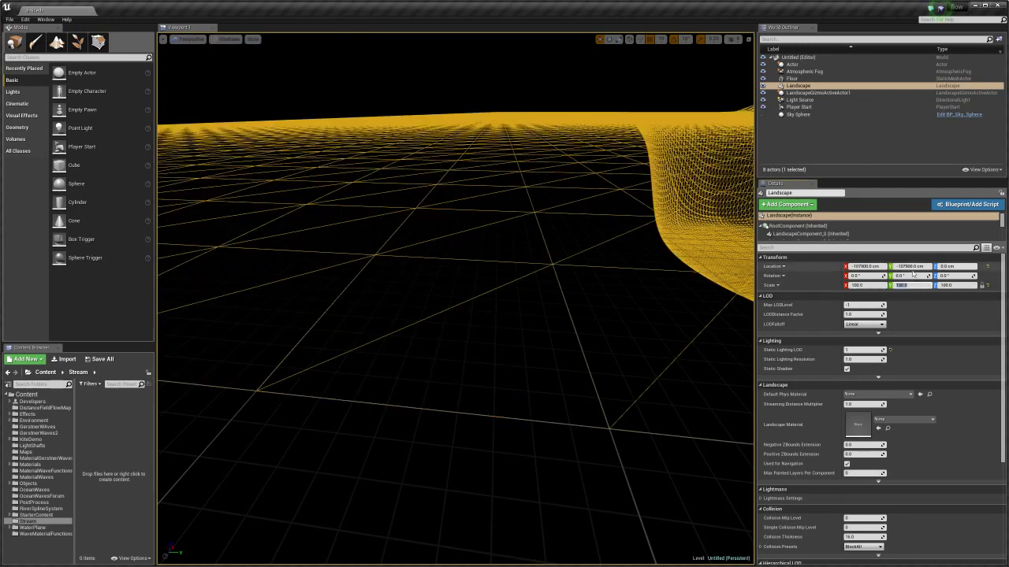
# - Examine the rescaled landscape's wireframe density from far and near, around the pit, hill and corner, and refocus on the whole terrain
pyautogui.scroll(-3, 583, 246)
pyautogui.scroll(-4, 455, 298)
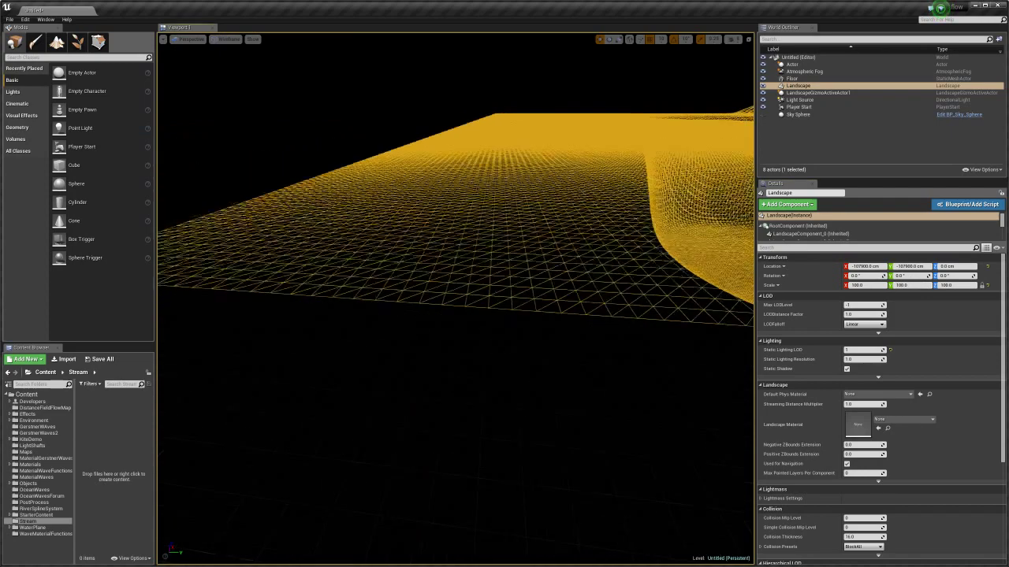
pyautogui.scroll(-5, 456, 298)
pyautogui.moveTo(455, 298); pyautogui.dragTo(567, 286, button='right')
pyautogui.scroll(5, 543, 273)
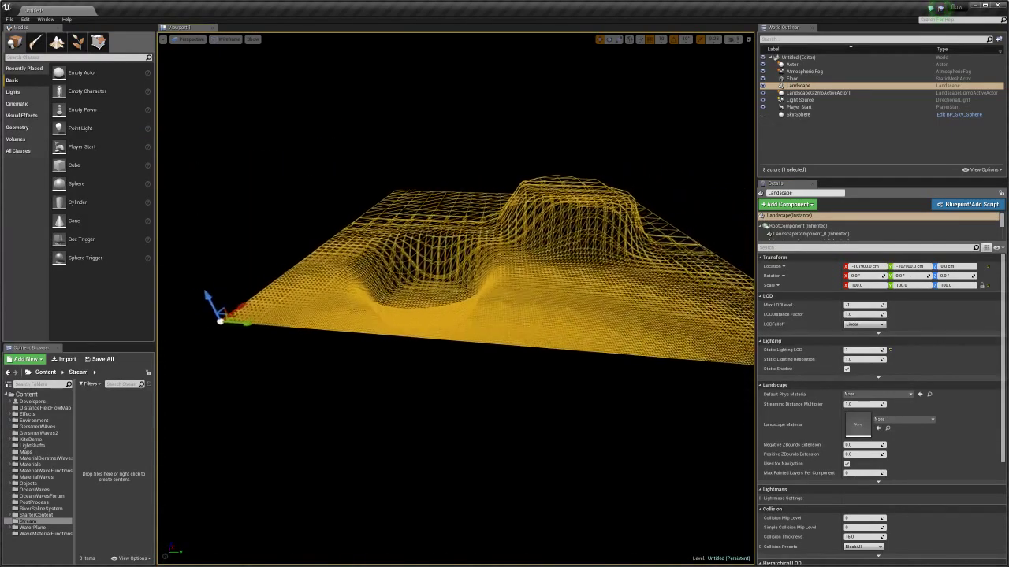
pyautogui.moveTo(581, 265); pyautogui.dragTo(610, 250, button='right')
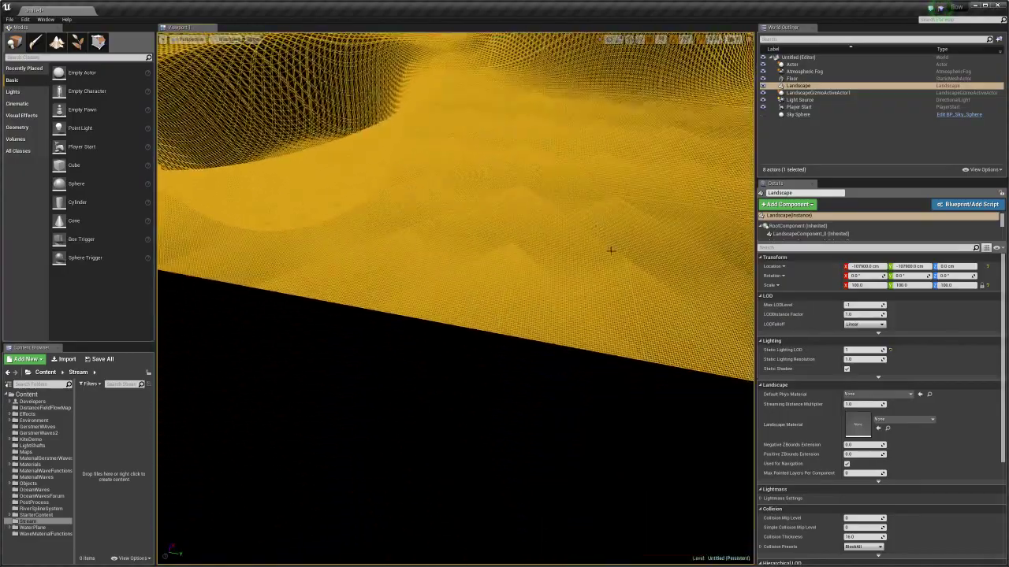
pyautogui.scroll(-3, 624, 231)
pyautogui.moveTo(624, 231); pyautogui.dragTo(624, 297, button='middle')
pyautogui.moveTo(476, 313); pyautogui.dragTo(364, 268, button='middle')
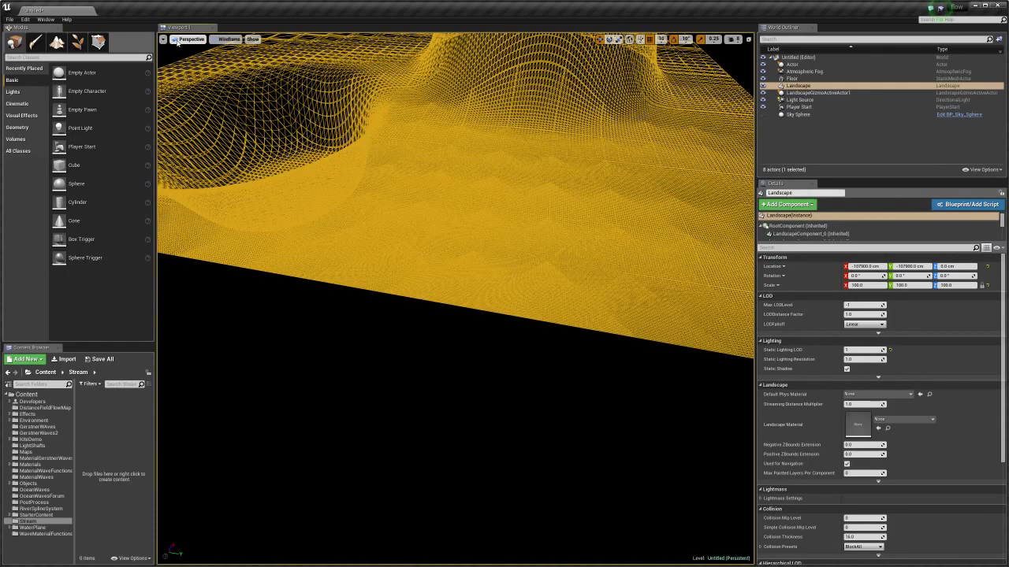
pyautogui.moveTo(455, 298); pyautogui.dragTo(308, 359, button='right')
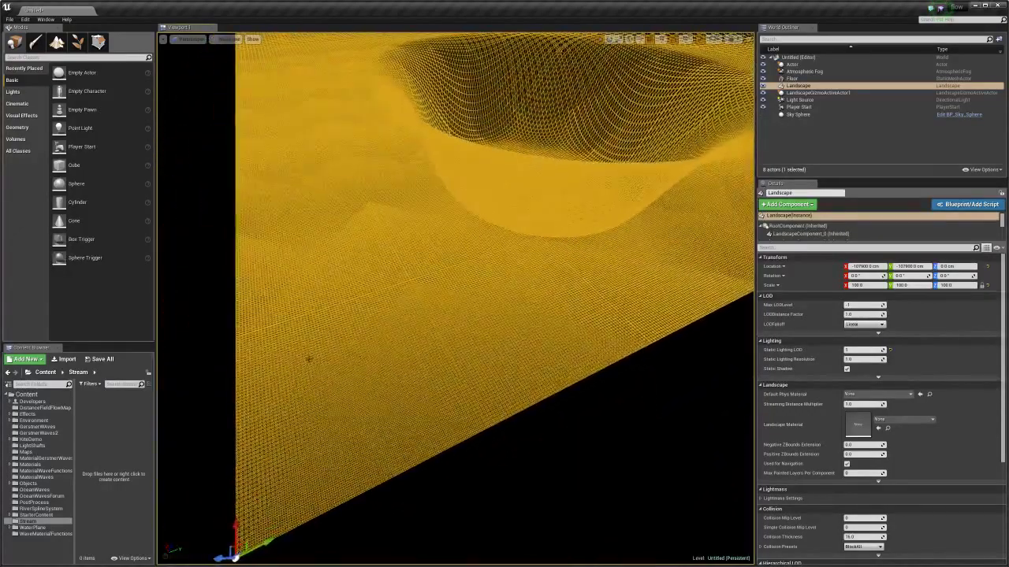
pyautogui.press('f')
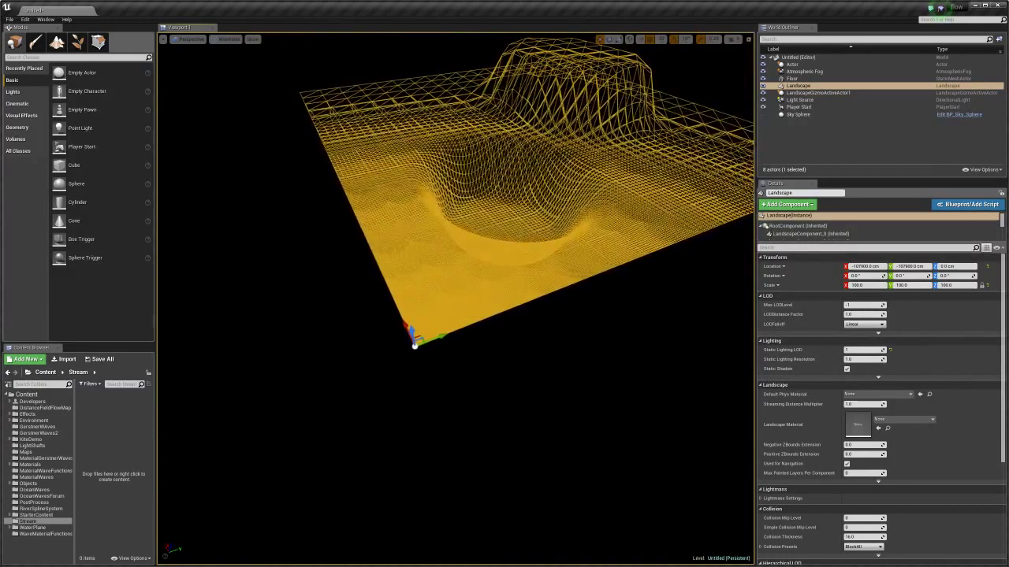
# - Select the Landscape and return the viewport to Lit shading
pyautogui.click(228, 38)
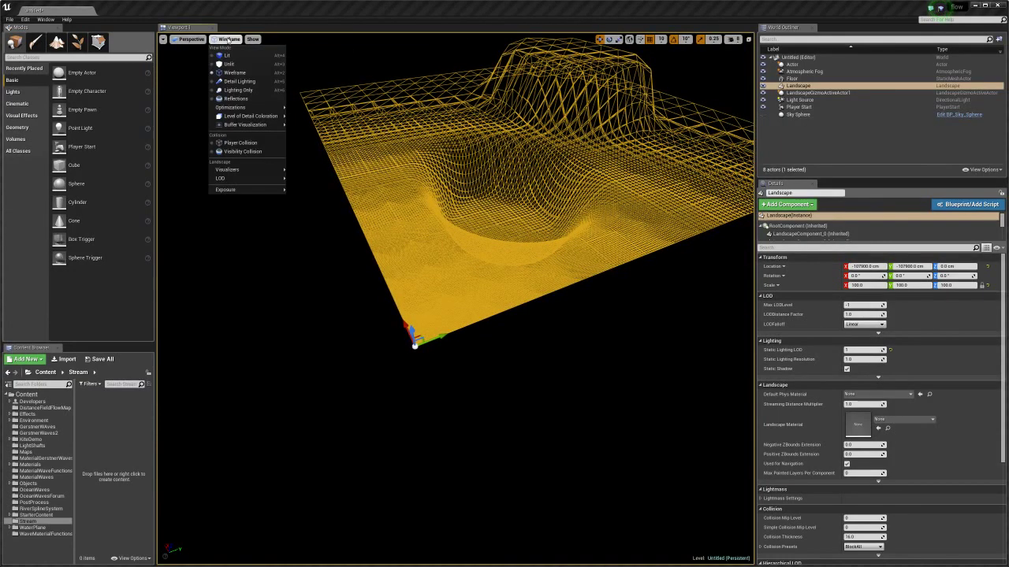
pyautogui.click(229, 38)
pyautogui.click(807, 86)
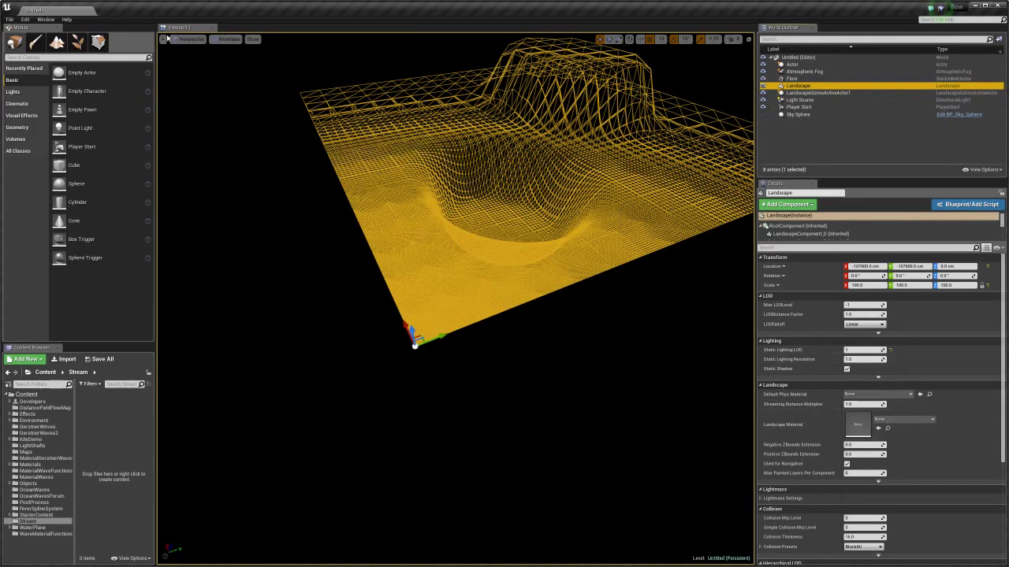
pyautogui.click(229, 38)
pyautogui.click(233, 53)
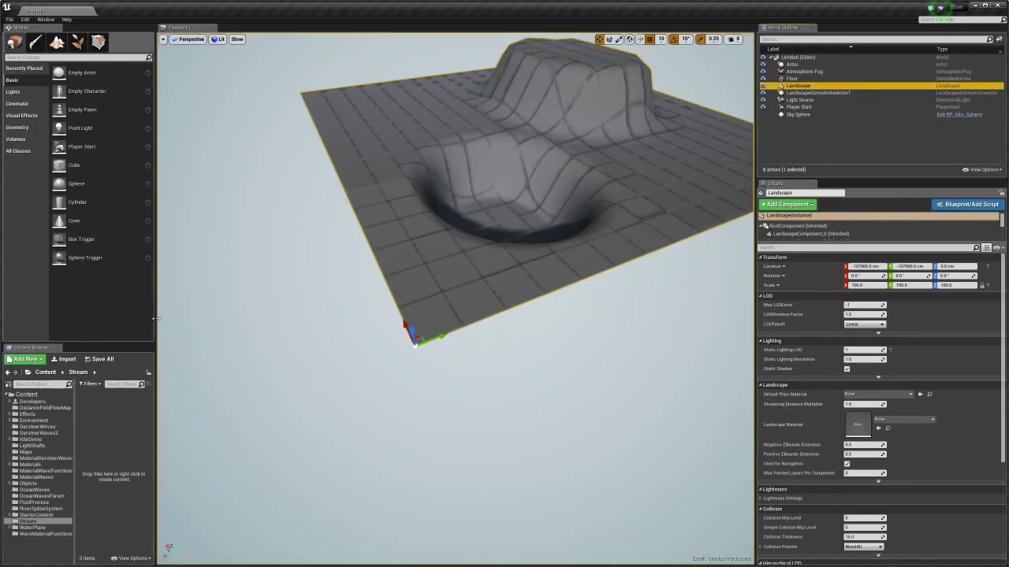
# - Widen the content browser, create a material named MAT_LANDSCAPE in the Content folder, and assign it as the Landscape Material
pyautogui.moveTo(164, 319); pyautogui.dragTo(252, 318)
pyautogui.click(27, 381)
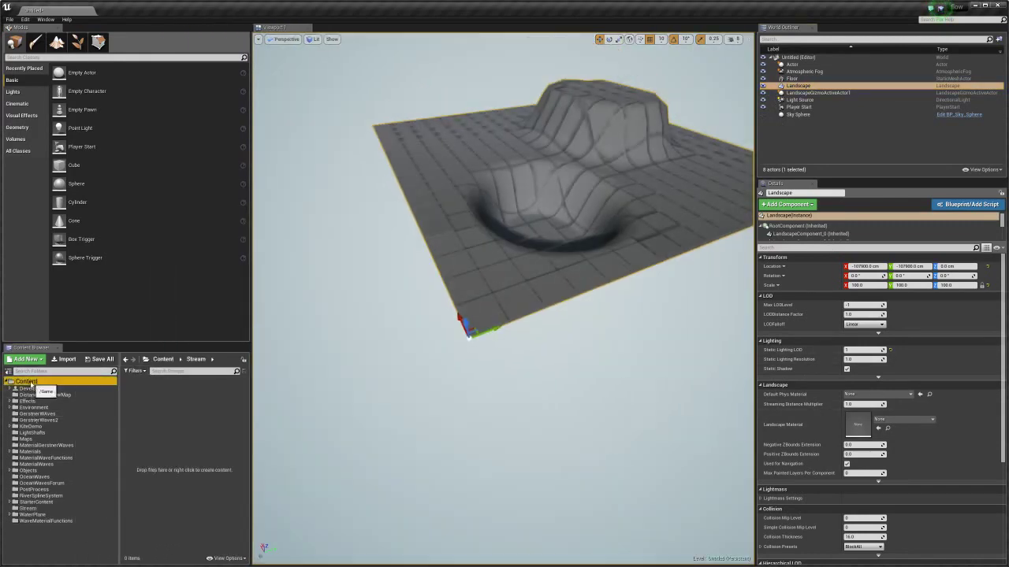
pyautogui.scroll(-5, 173, 484)
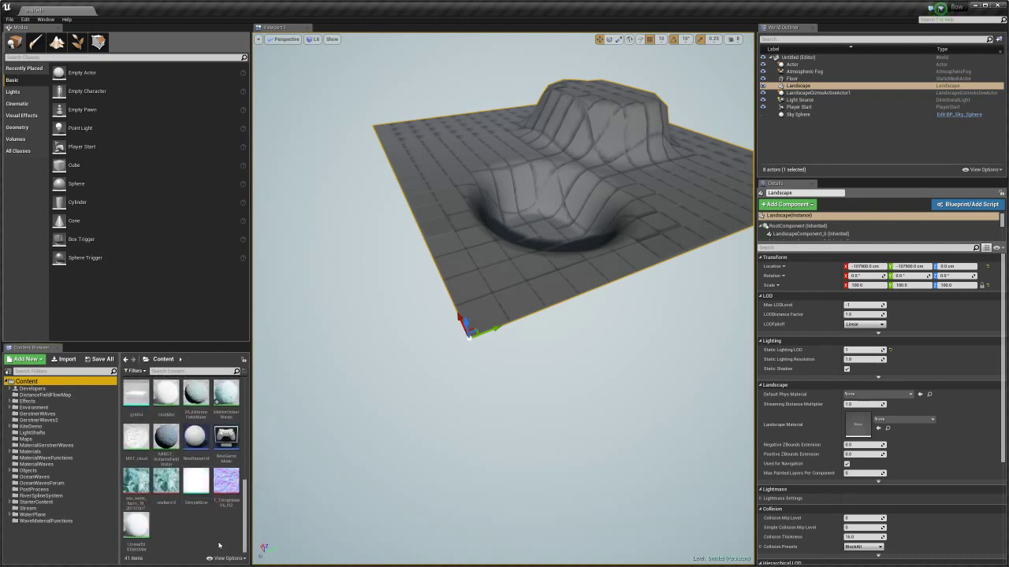
pyautogui.rightClick(219, 545)
pyautogui.click(228, 398)
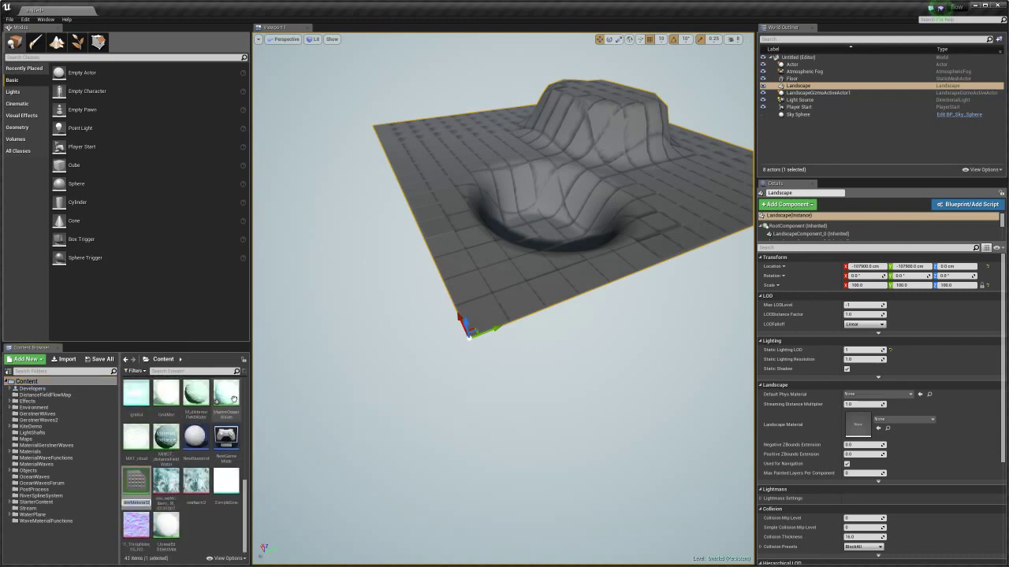
pyautogui.write('MAT_')
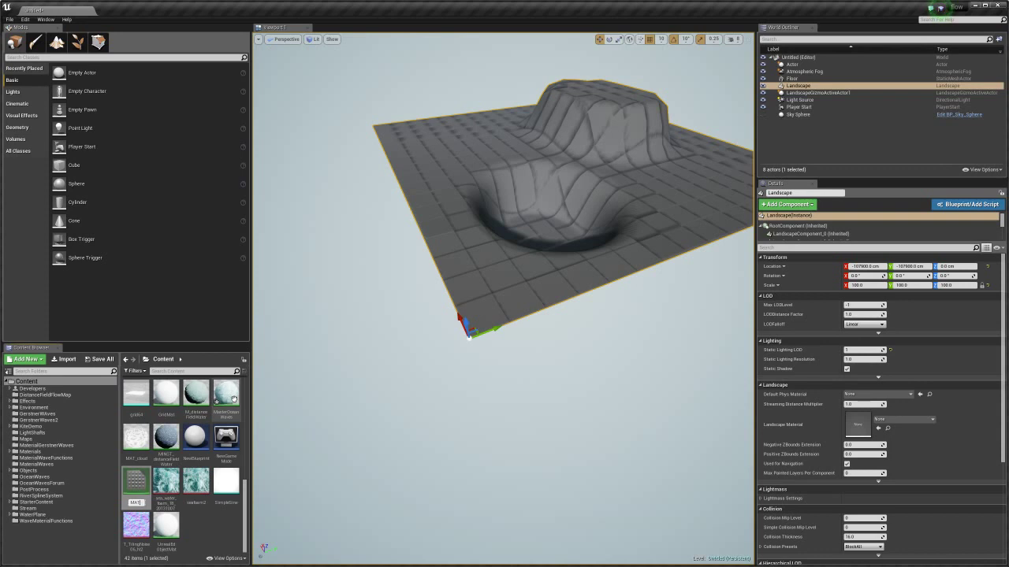
pyautogui.write('LAND')
pyautogui.write('SC')
pyautogui.write('APE')
pyautogui.press('Return')
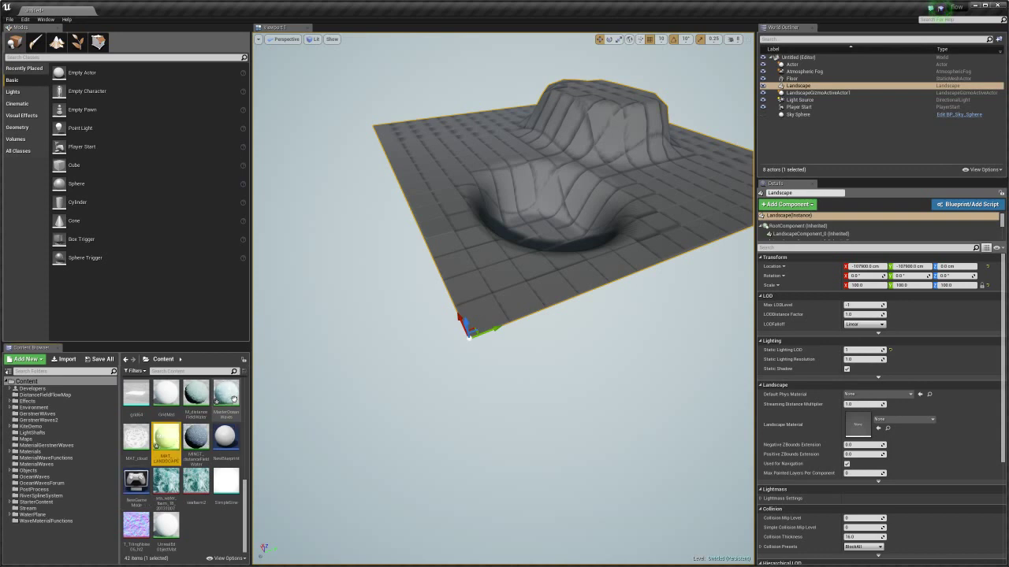
pyautogui.moveTo(166, 441); pyautogui.dragTo(860, 426)
pyautogui.moveTo(551, 252); pyautogui.dragTo(551, 252, button='right')
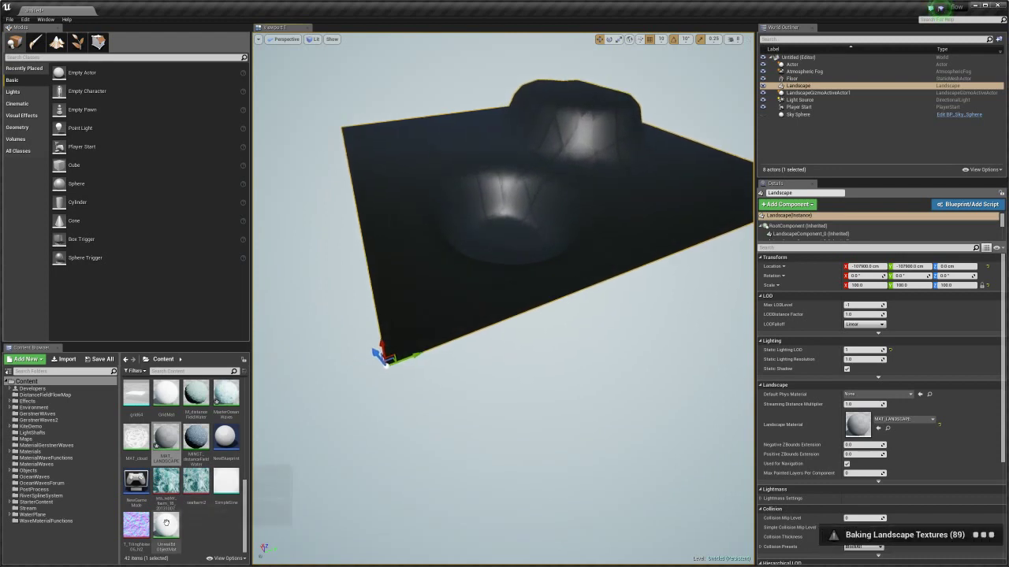
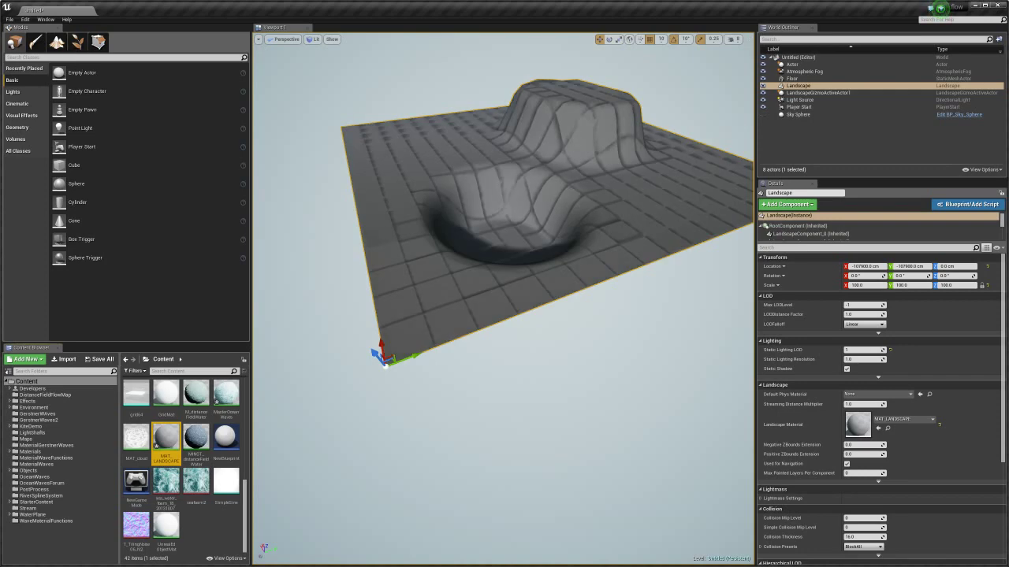
# - Switch the viewport to Wireframe and inspect the mesh near the landscape's corner and pit
pyautogui.click(313, 39)
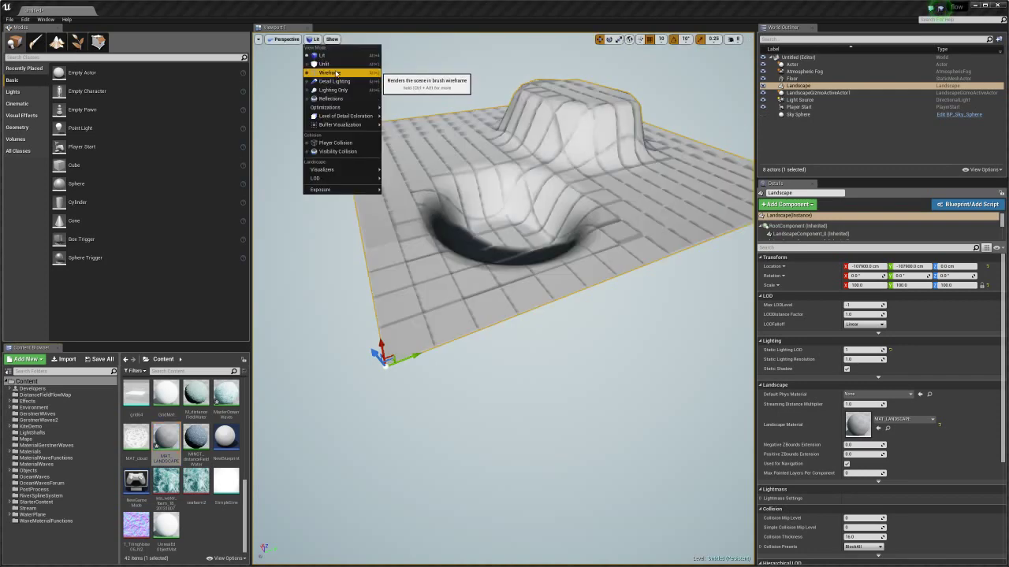
pyautogui.click(335, 72)
pyautogui.scroll(4, 481, 256)
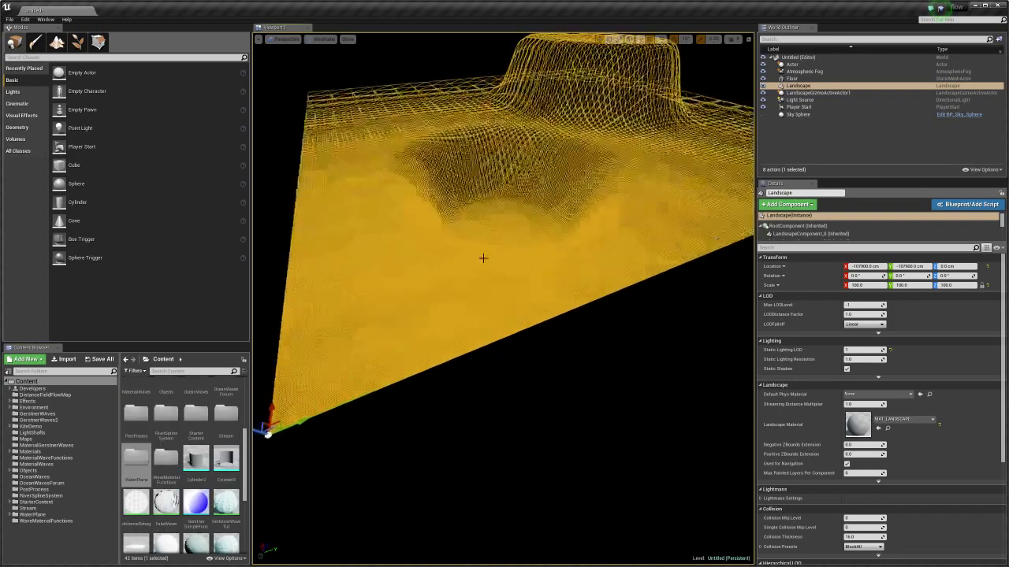
pyautogui.moveTo(466, 259); pyautogui.dragTo(417, 283, button='right')
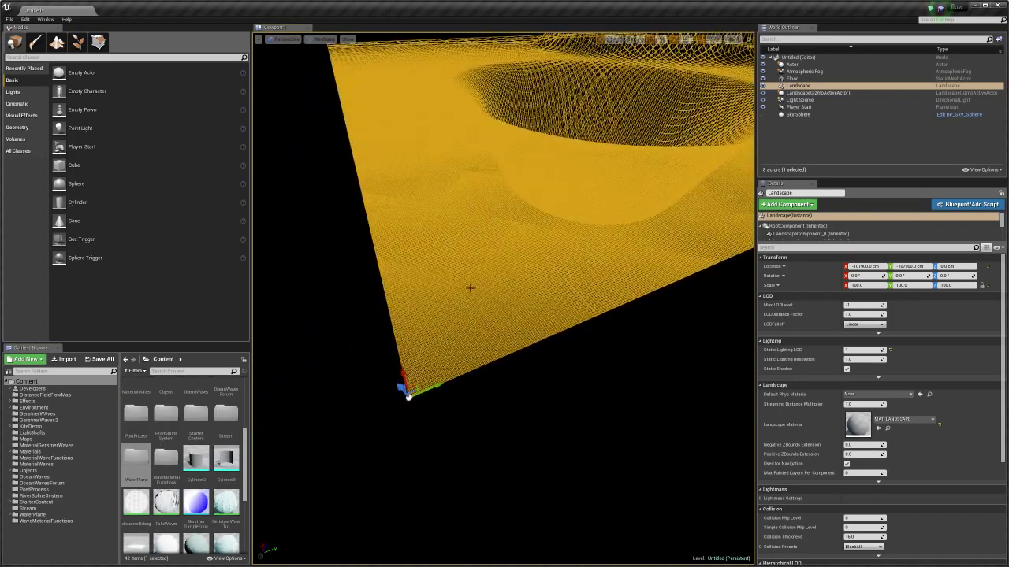
# - Turn off the viewport's Tessellation show flag and check the landscape's wireframe from near and far
pyautogui.click(348, 39)
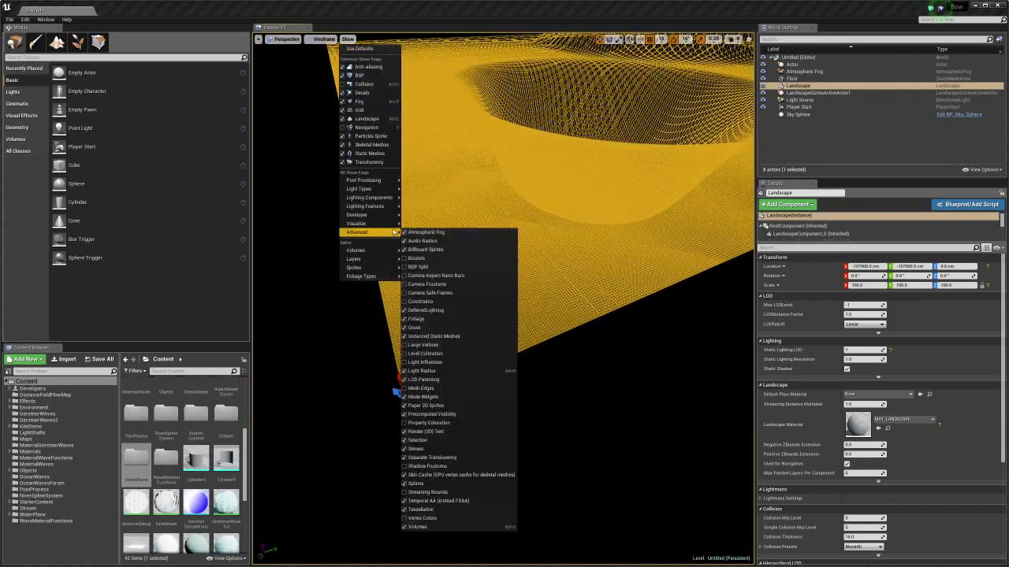
pyautogui.moveTo(391, 225)
pyautogui.click(480, 509)
pyautogui.moveTo(478, 354)
pyautogui.mouseDown(button='right')
pyautogui.moveTo(479, 425)
pyautogui.moveTo(480, 351)
pyautogui.mouseUp(button='right')
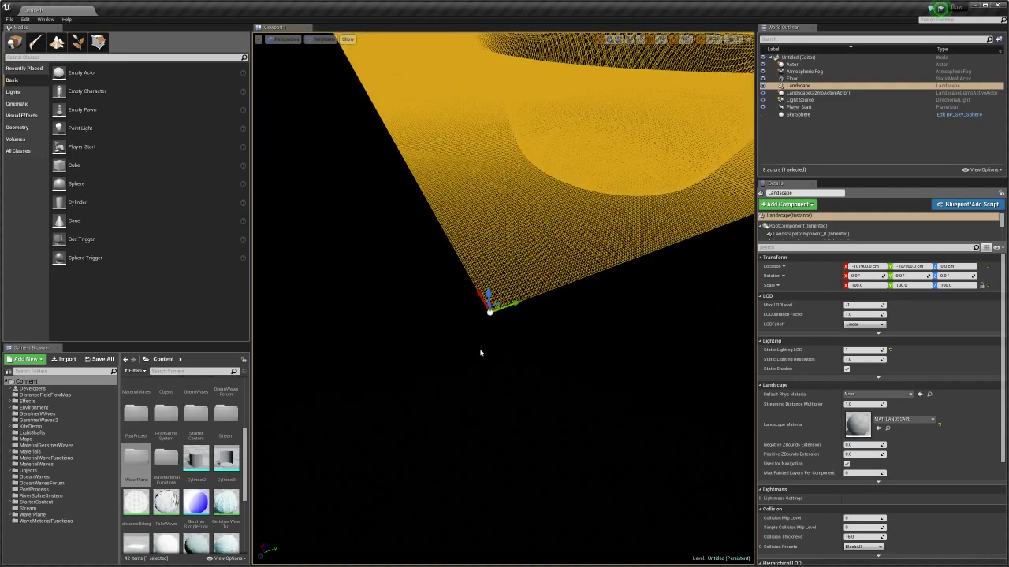
pyautogui.moveTo(479, 353)
pyautogui.mouseDown(button='right')
pyautogui.moveTo(549, 316)
pyautogui.moveTo(466, 362)
pyautogui.moveTo(480, 352)
pyautogui.mouseUp(button='right')
pyautogui.click(324, 39)
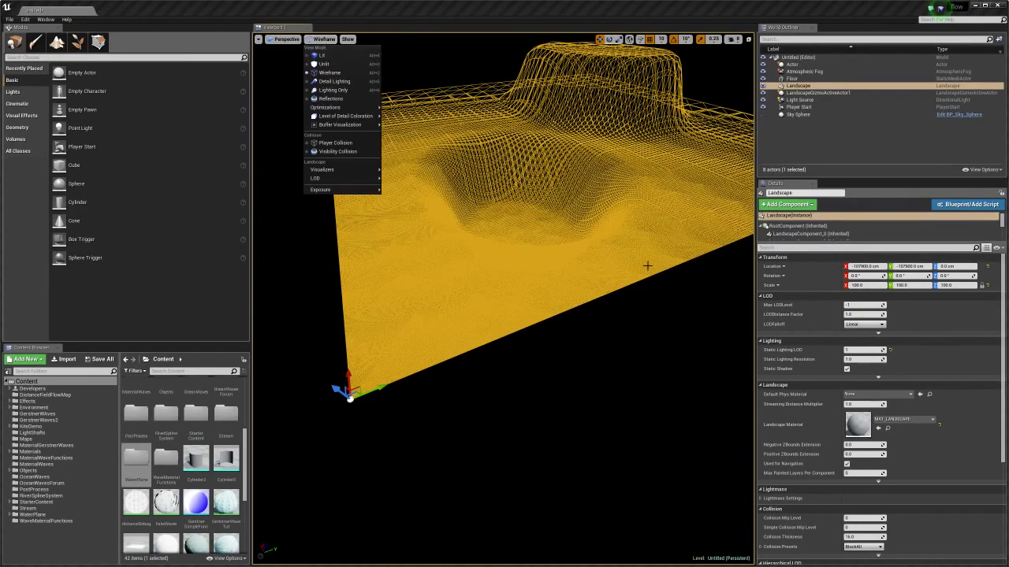
pyautogui.moveTo(648, 266)
pyautogui.mouseDown(button='right')
pyautogui.moveTo(623, 274)
pyautogui.moveTo(629, 268)
pyautogui.mouseUp(button='right')
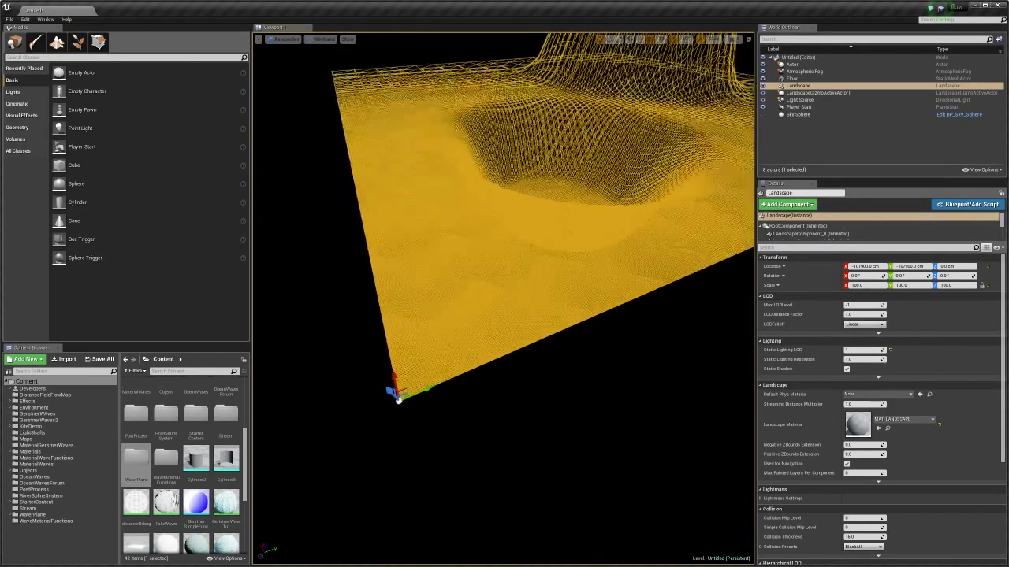
pyautogui.press('w')
pyautogui.press('s')
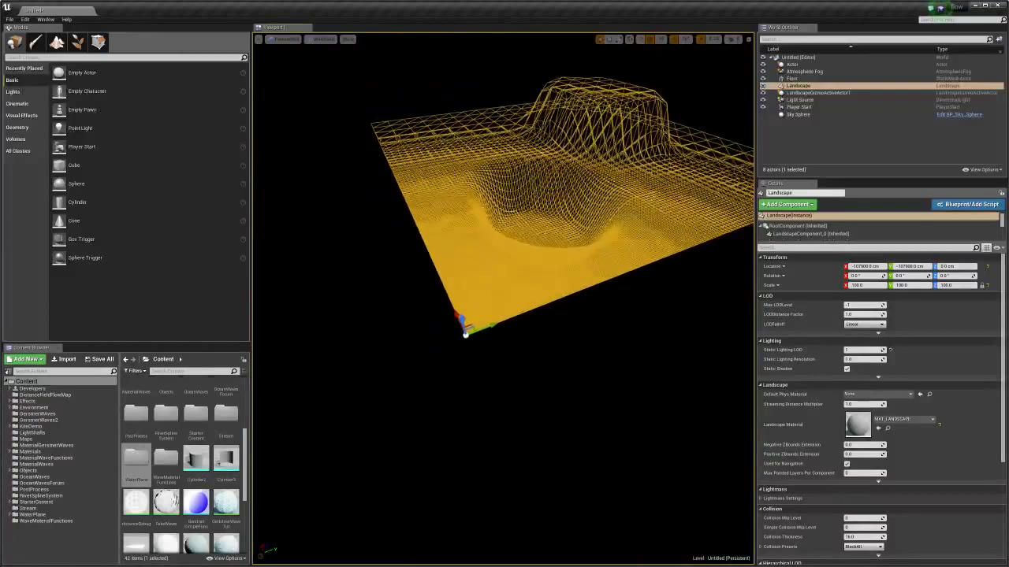
# - Examine the landscape's wireframe from near and far, comparing how mesh density changes around the corner, pit and hill
pyautogui.press('w')
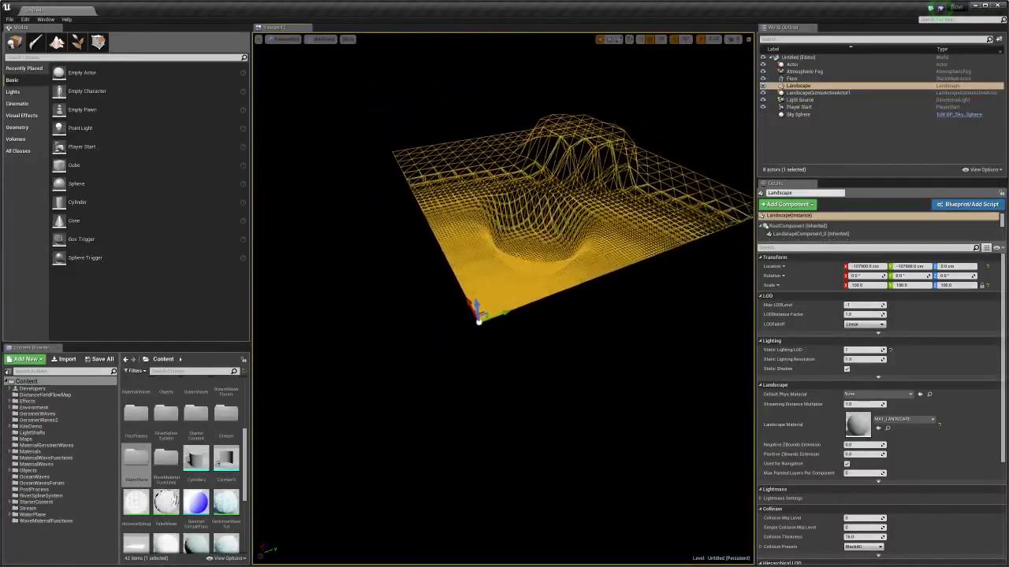
pyautogui.moveTo(649, 295); pyautogui.dragTo(646, 249)
pyautogui.press('a')
pyautogui.press('s')
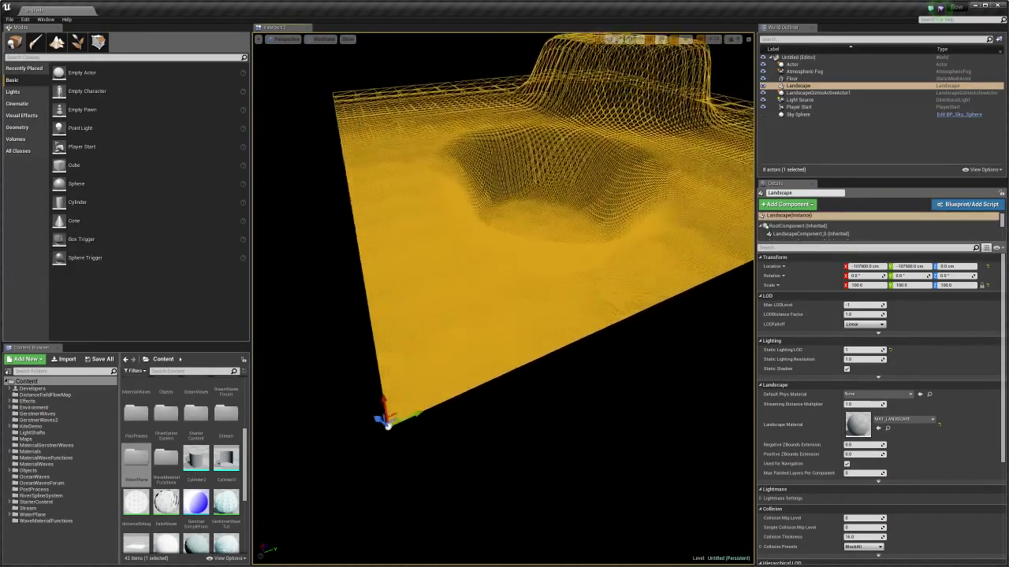
pyautogui.press('s')
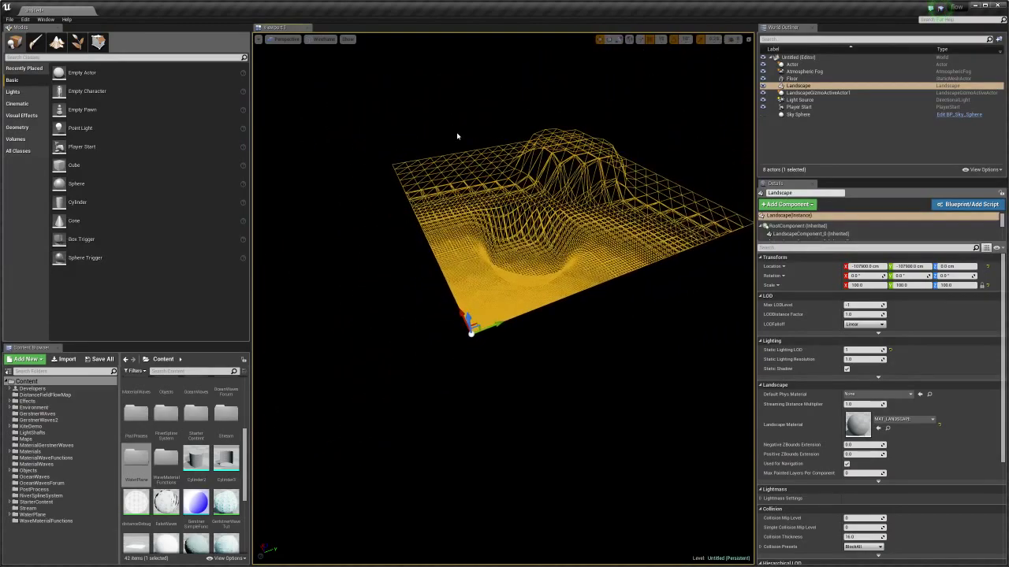
pyautogui.scroll(8, 457, 136)
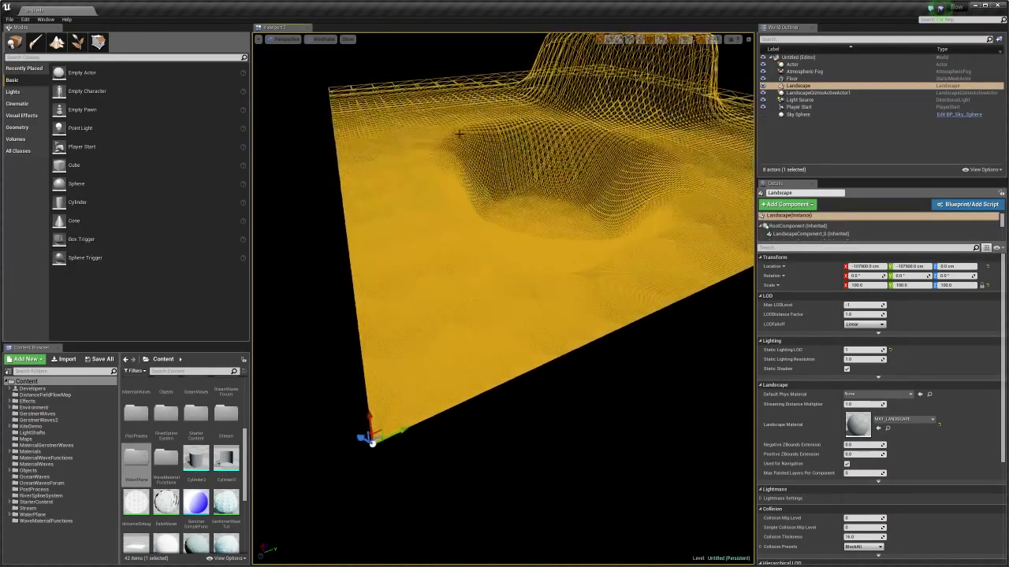
pyautogui.scroll(6, 458, 134)
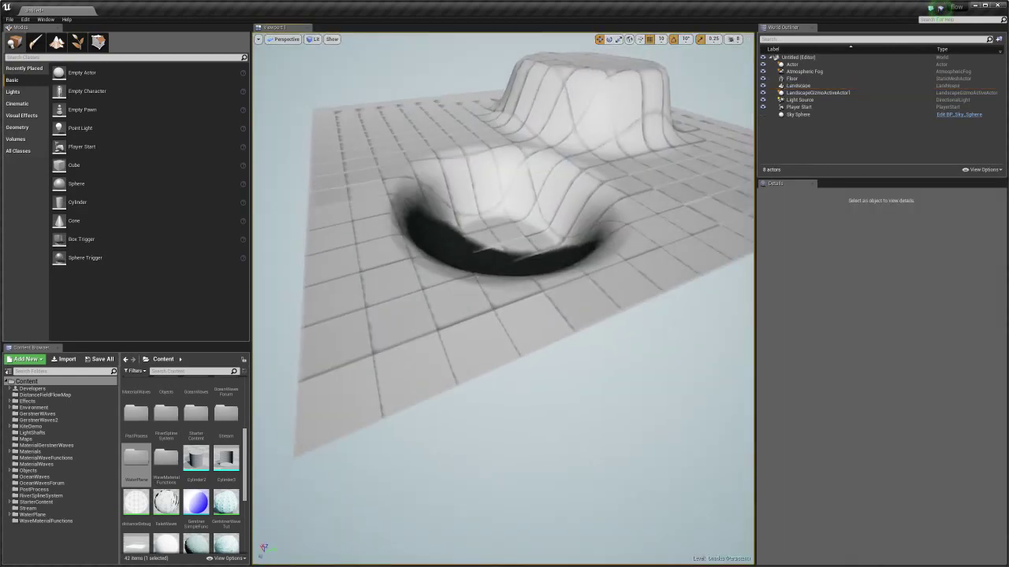
# - Select the Landscape in Lit shading and view its pit, hill and edge from several angles
pyautogui.moveTo(551, 151); pyautogui.dragTo(567, 143, button='right')
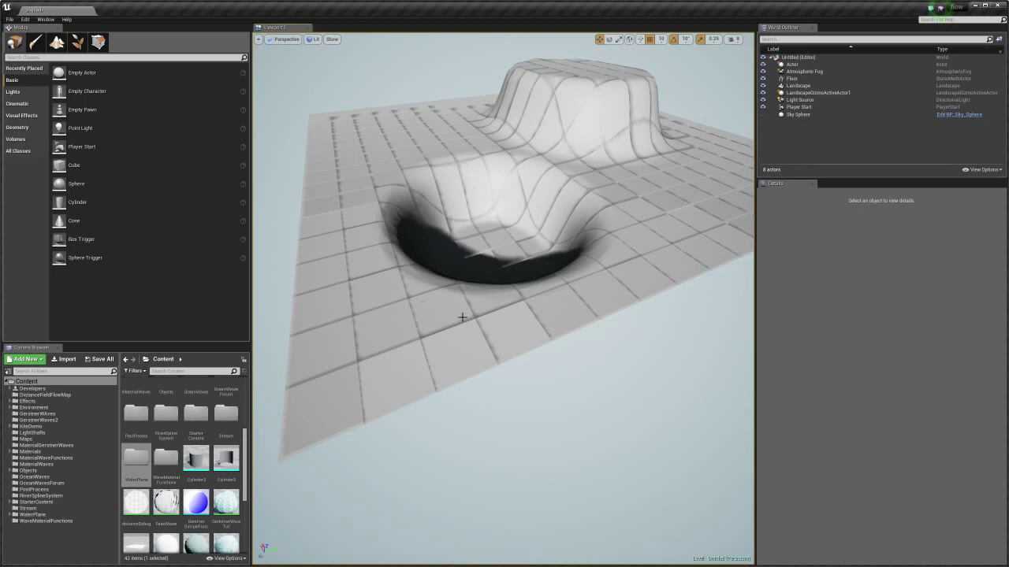
pyautogui.moveTo(463, 318); pyautogui.dragTo(505, 324, button='right')
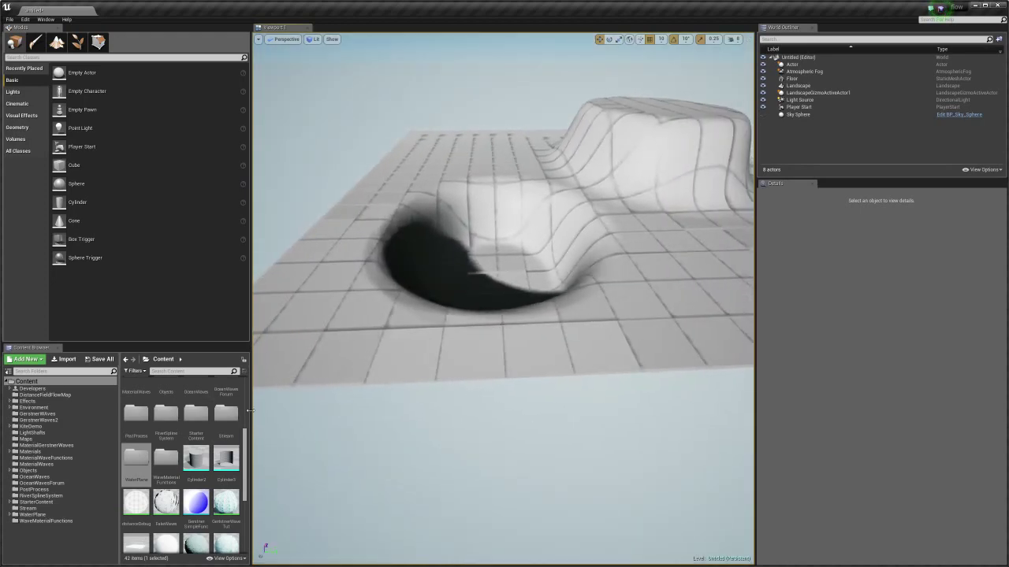
pyautogui.click(539, 306)
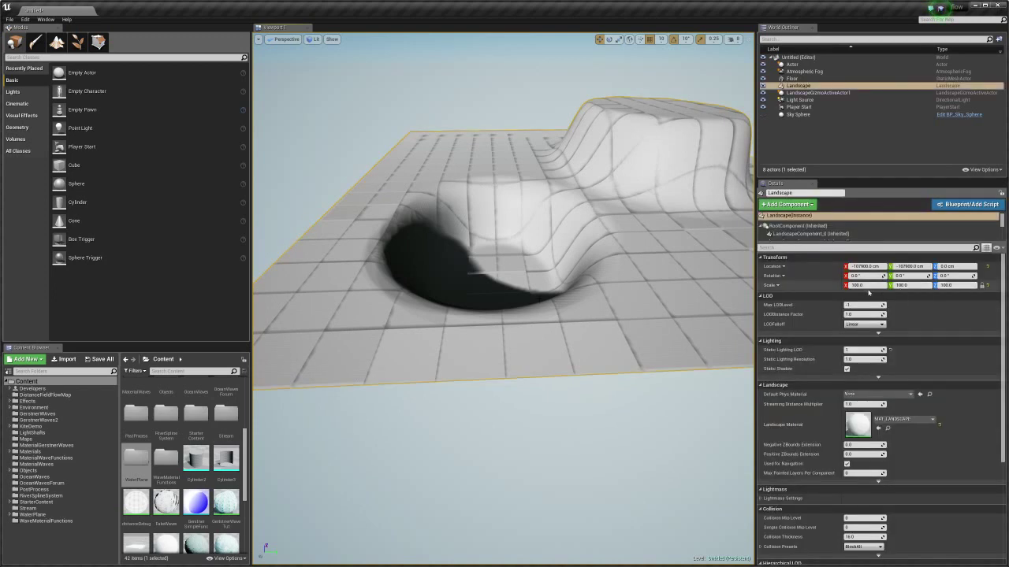
pyautogui.moveTo(569, 287); pyautogui.dragTo(705, 299, button='middle')
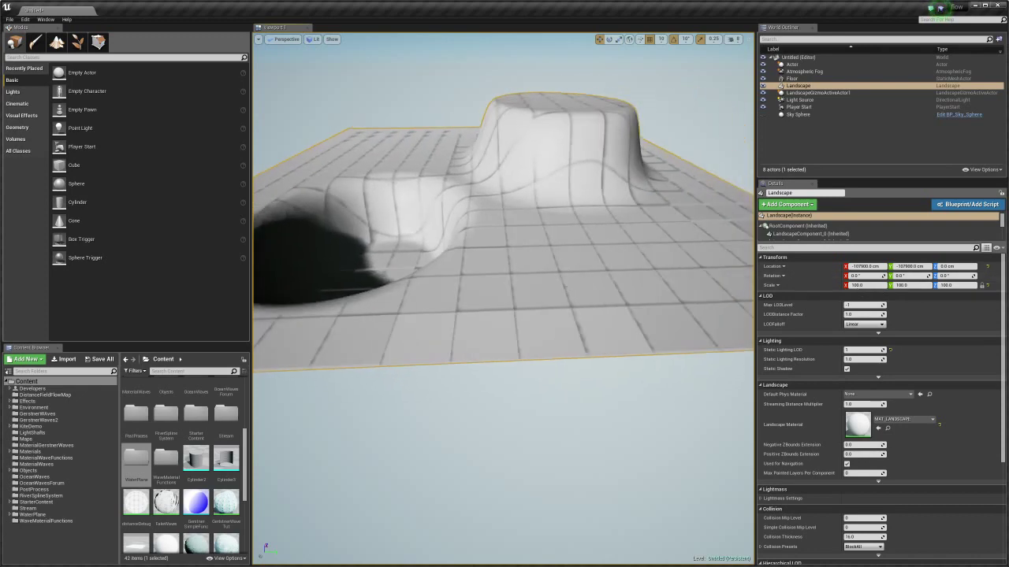
pyautogui.moveTo(631, 268); pyautogui.dragTo(559, 270, button='right')
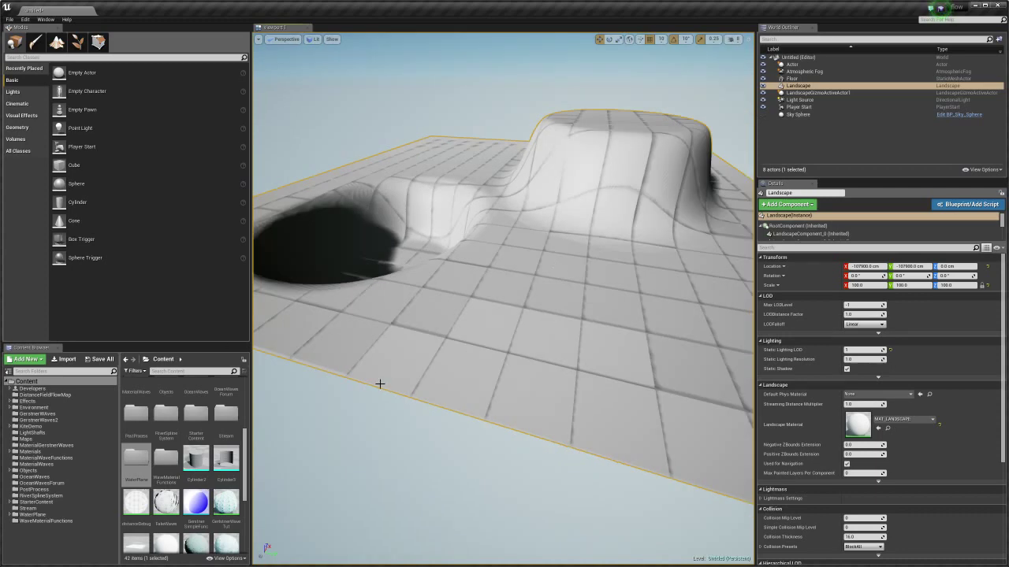
# - Switch to World Machine, move the secondary 3D window clear of the devices, and orbit the terrain to a higher viewpoint
pyautogui.hotkey('alt', 'Tab')
pyautogui.click(253, 391)
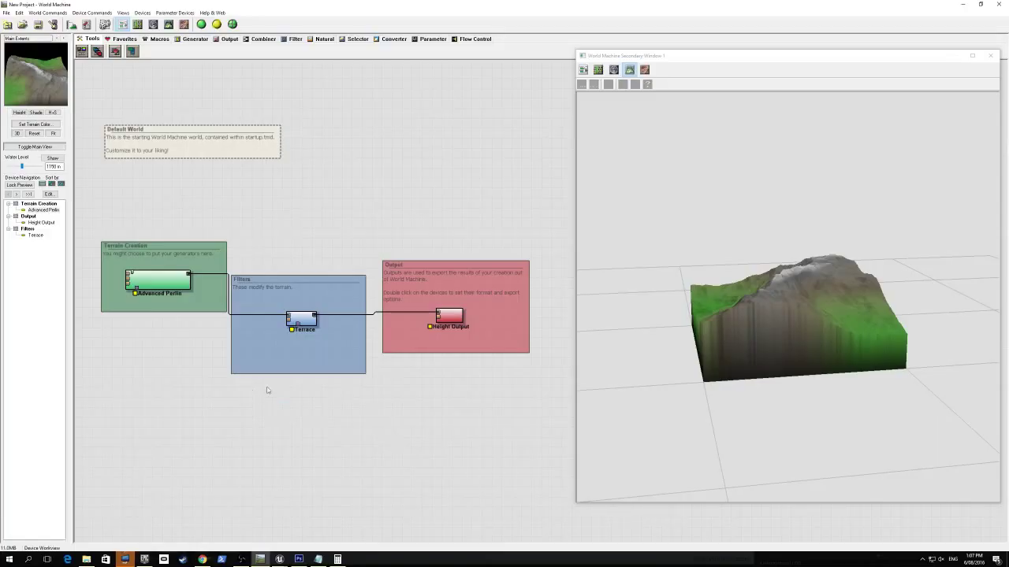
pyautogui.moveTo(705, 60); pyautogui.dragTo(656, 64)
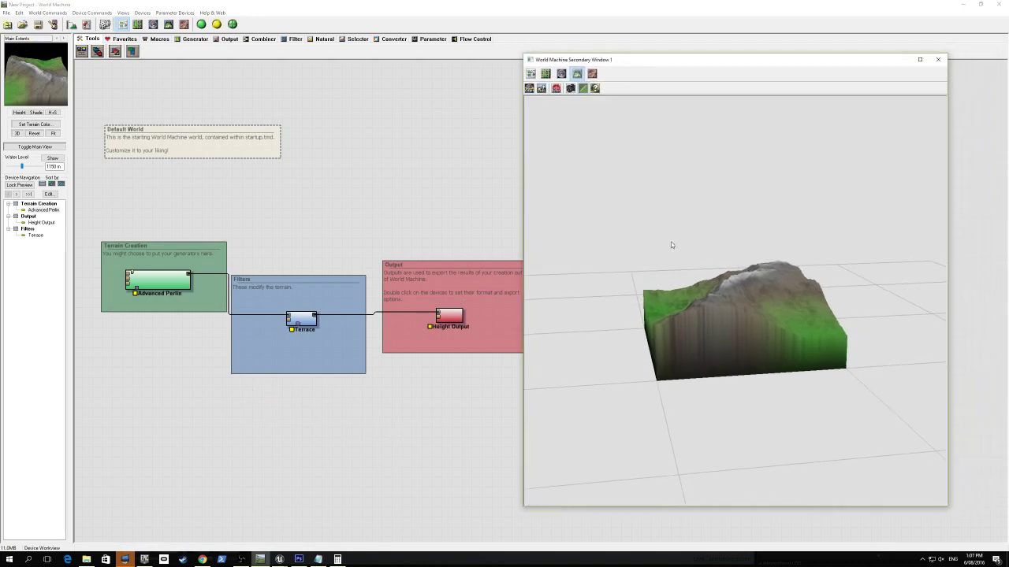
pyautogui.moveTo(676, 255); pyautogui.dragTo(678, 229, button='right')
pyautogui.moveTo(678, 230); pyautogui.dragTo(693, 255)
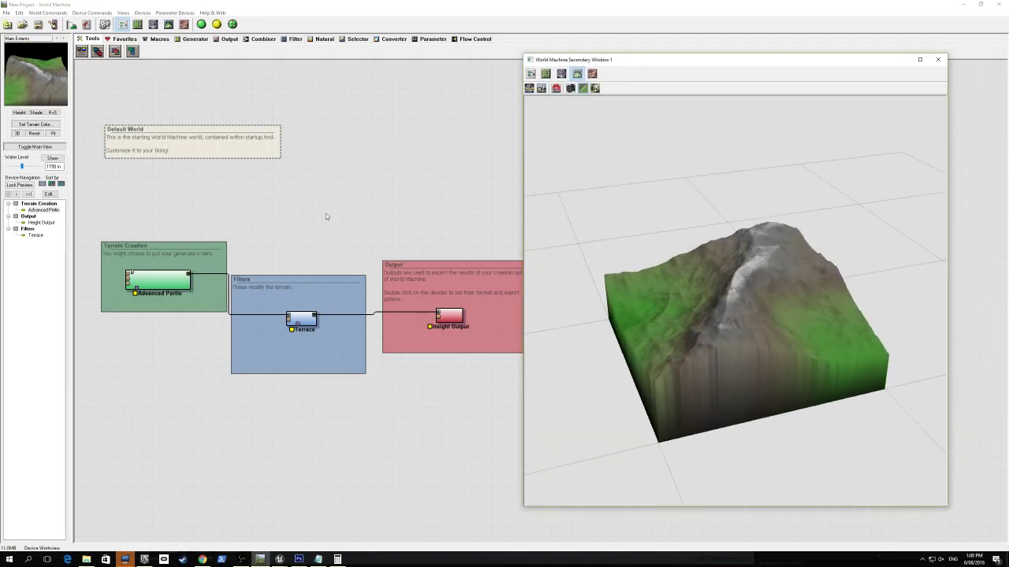
# - Reposition the Terrace and Height Output devices inside their groups, leaving Height Output selected for the 3D preview
pyautogui.click(230, 255)
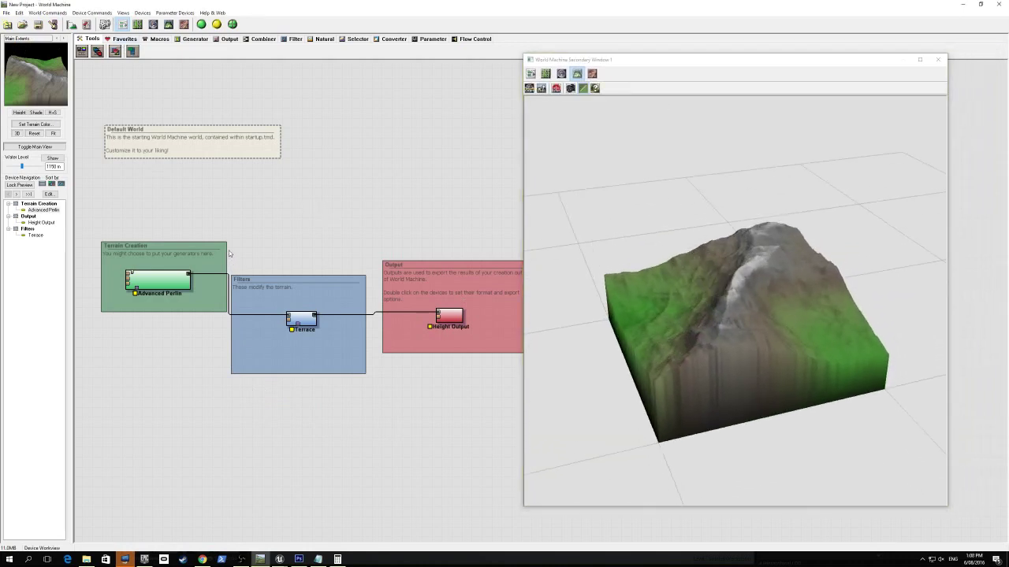
pyautogui.moveTo(148, 272); pyautogui.dragTo(307, 329)
pyautogui.moveTo(452, 321); pyautogui.dragTo(457, 317)
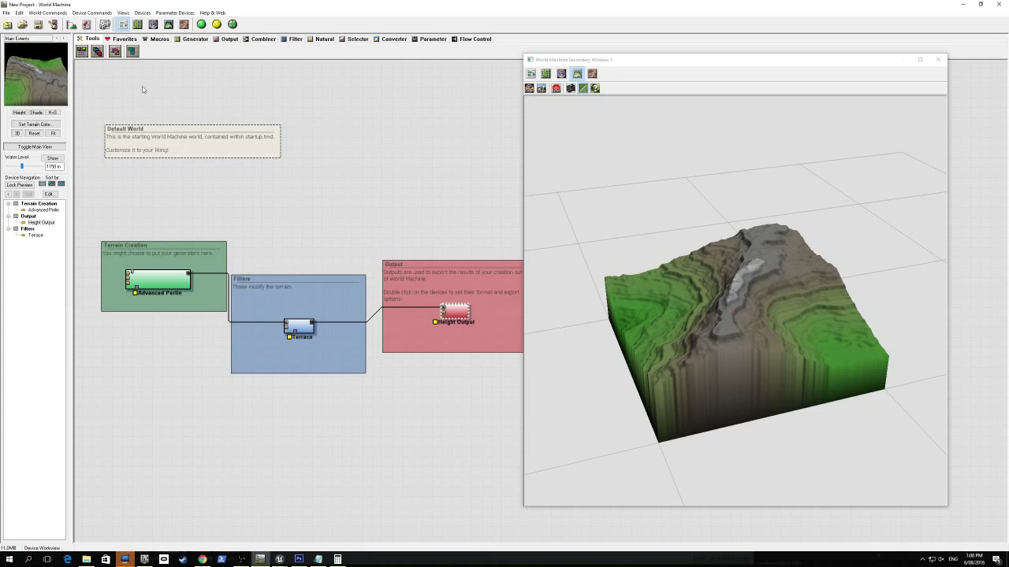
# - Open the project world parameters and set the normal build resolution to 2049 x 2049
pyautogui.click(93, 13)
pyautogui.moveTo(159, 14)
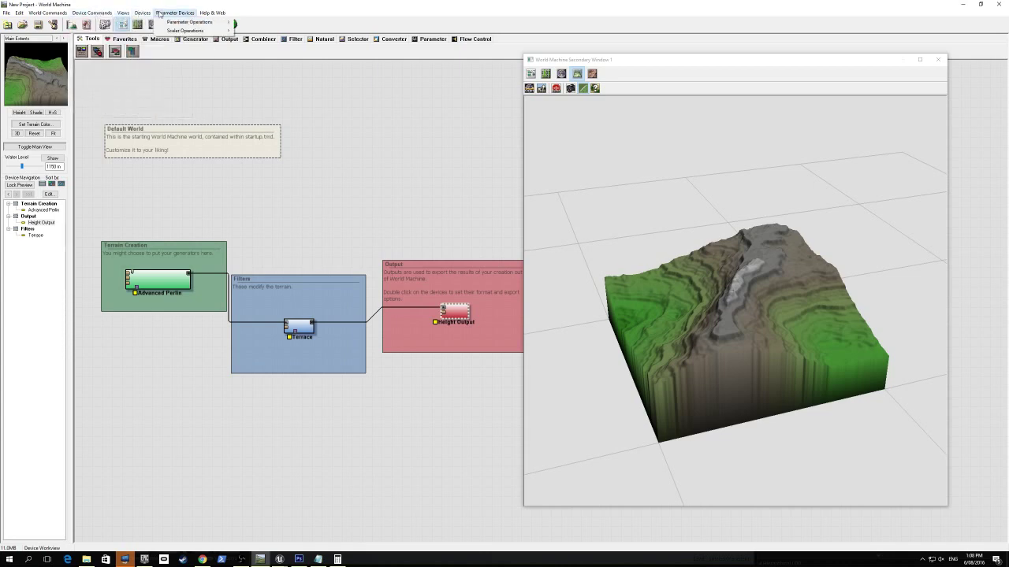
pyautogui.moveTo(52, 15)
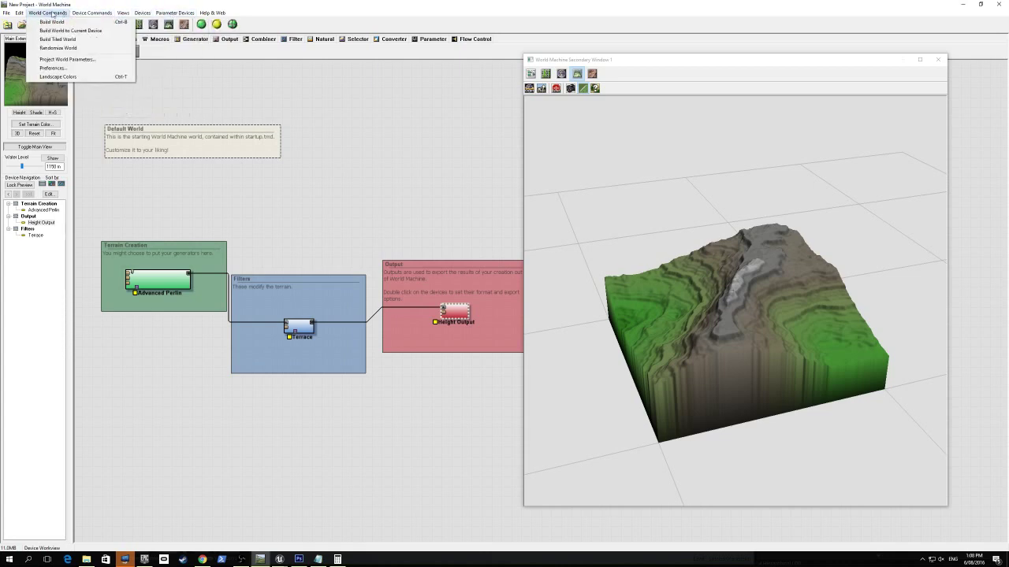
pyautogui.click(67, 60)
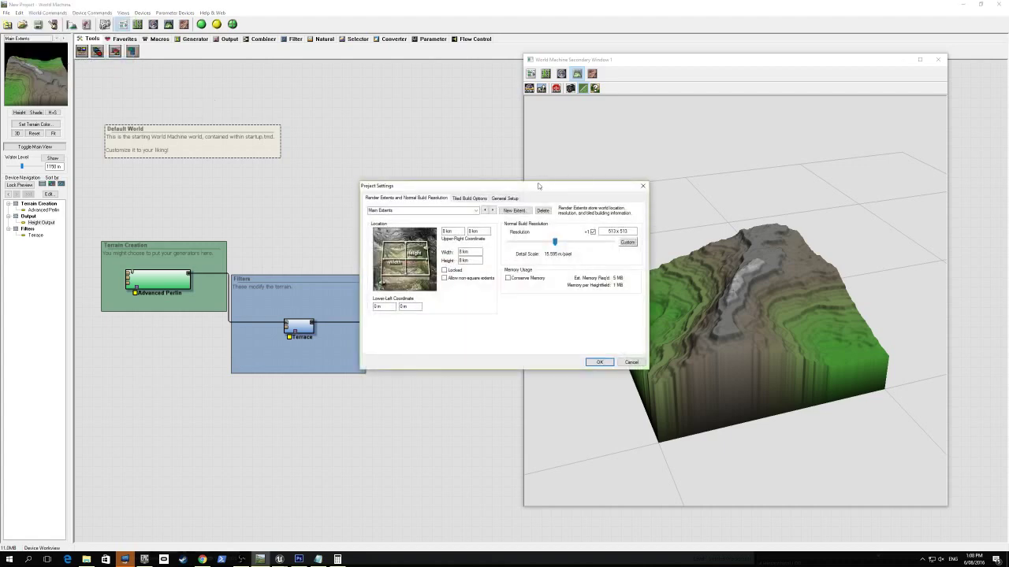
pyautogui.moveTo(540, 185); pyautogui.dragTo(350, 101)
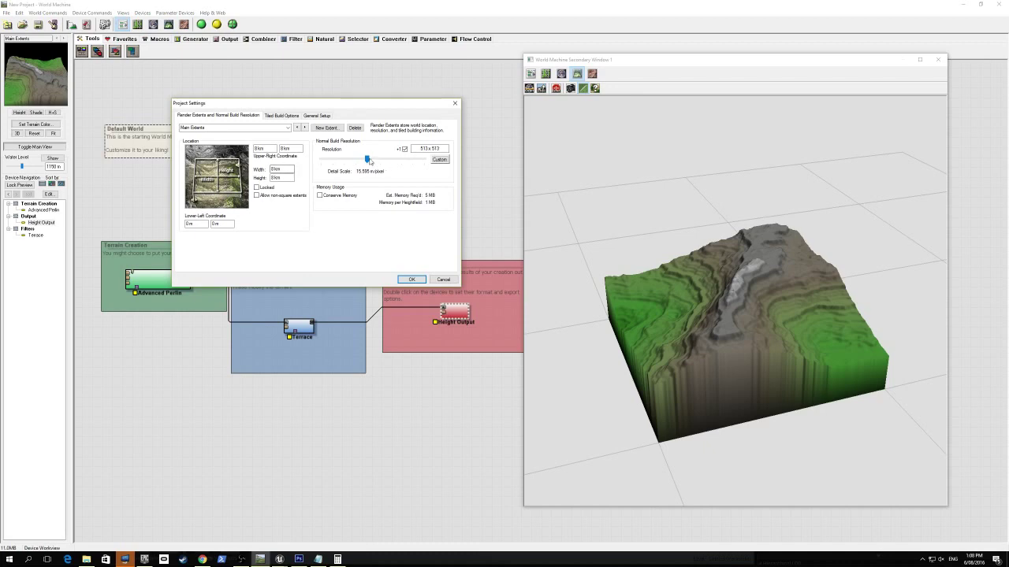
pyautogui.moveTo(368, 160); pyautogui.dragTo(393, 163)
pyautogui.moveTo(388, 160)
pyautogui.mouseDown()
pyautogui.moveTo(378, 161)
pyautogui.moveTo(391, 161)
pyautogui.mouseUp()
pyautogui.moveTo(448, 148); pyautogui.dragTo(389, 163)
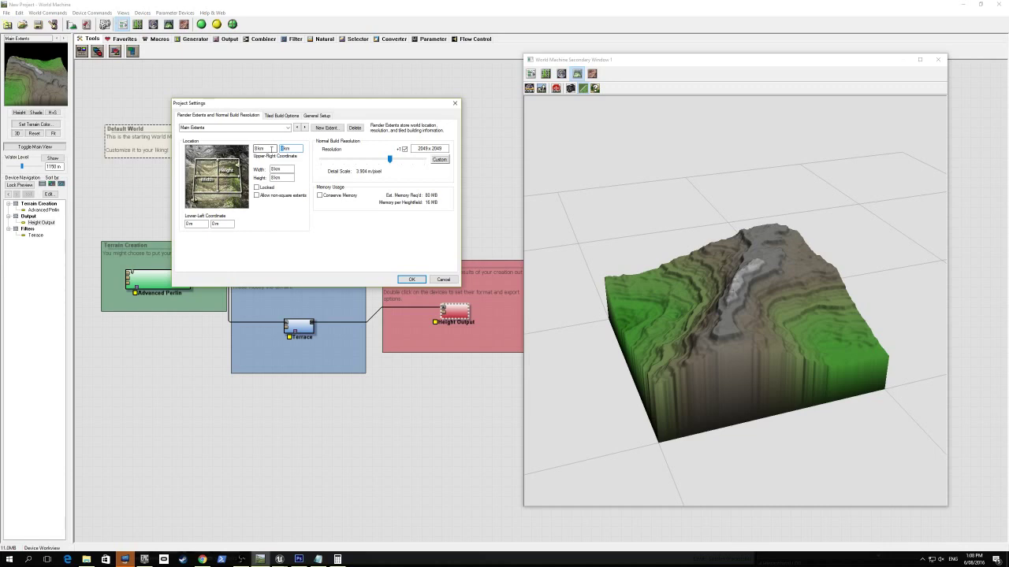
# - Set both upper-right coordinates of the Main Extents to 4 km, and its width and height to 4 km
pyautogui.click(255, 148)
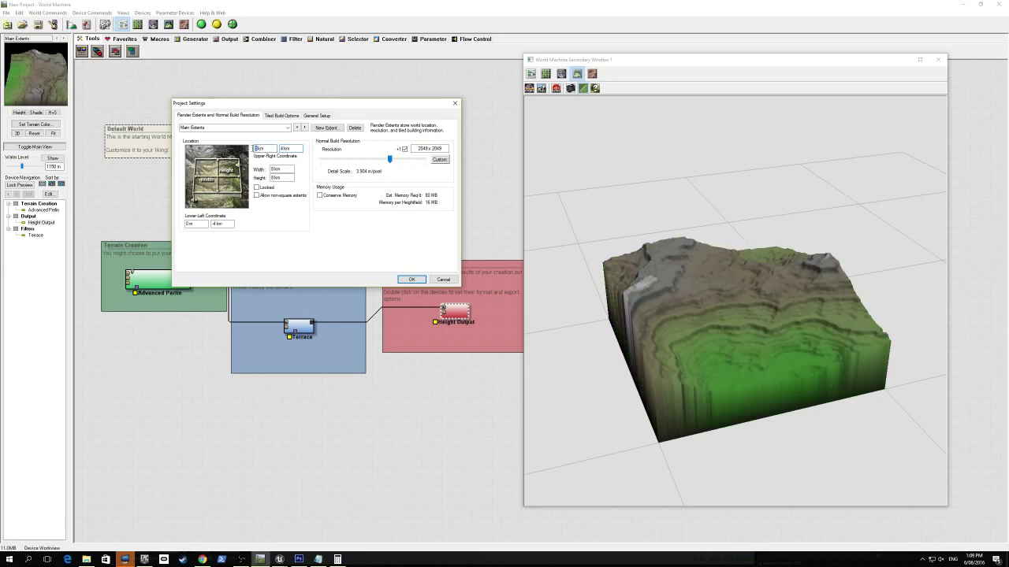
pyautogui.write('4')
pyautogui.click(269, 170)
pyautogui.click(272, 169)
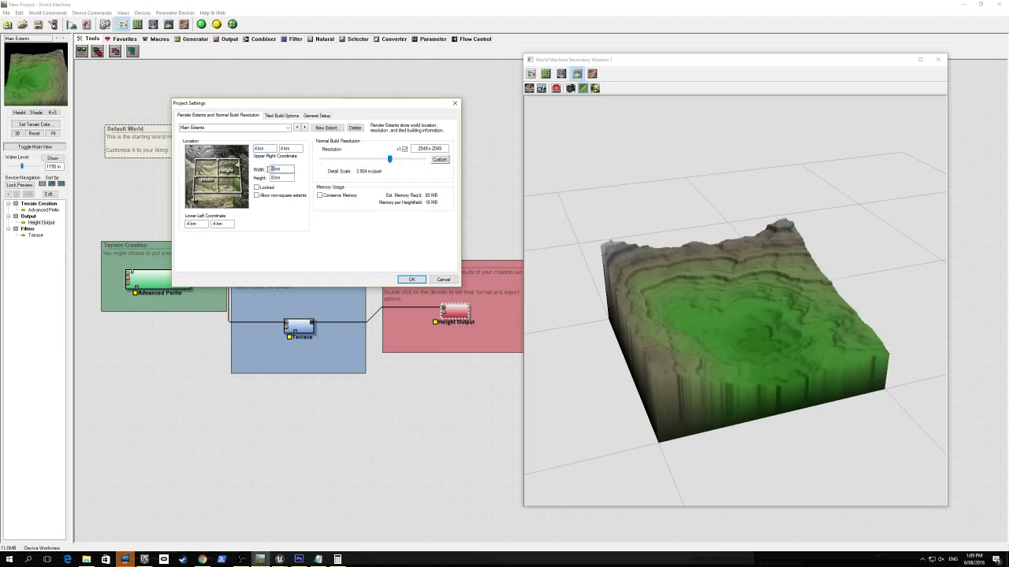
pyautogui.write('4')
pyautogui.moveTo(275, 178); pyautogui.dragTo(265, 181)
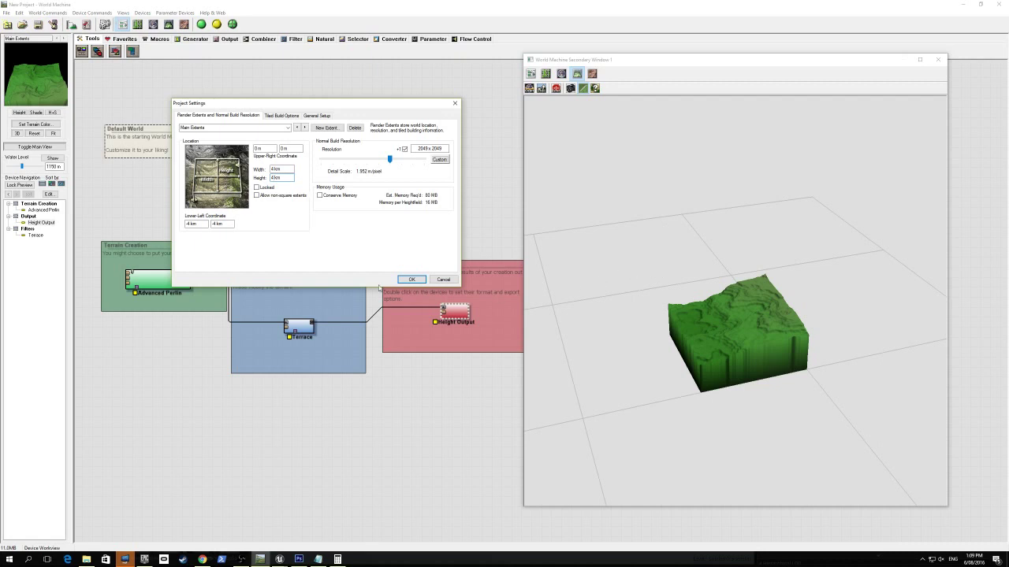
pyautogui.write('8')
# - Set both upper-right coordinates of the Main Extents to 4 m and apply the project settings
pyautogui.moveTo(346, 104); pyautogui.dragTo(334, 66)
pyautogui.doubleClick(239, 106)
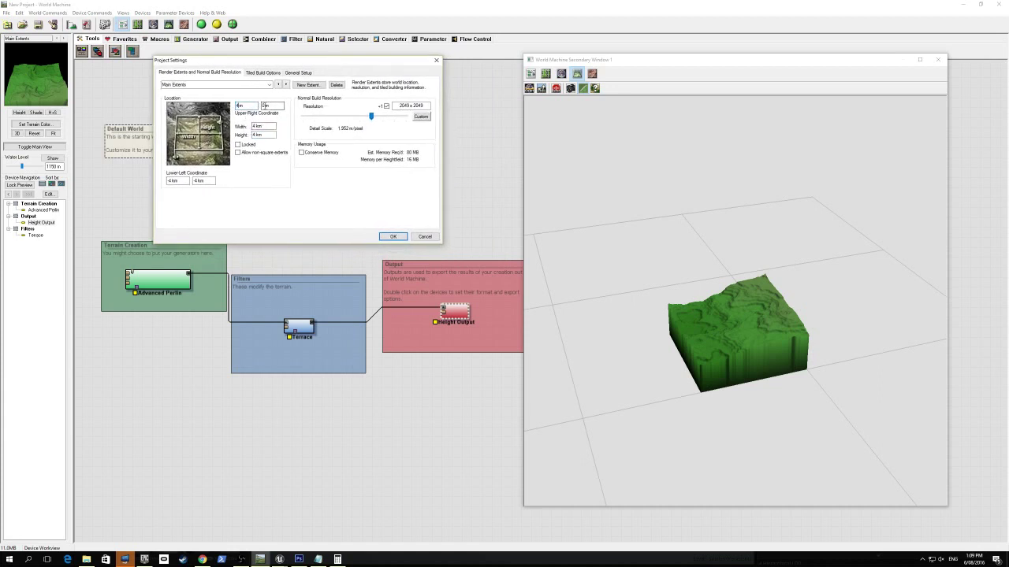
pyautogui.doubleClick(264, 104)
pyautogui.press('Return')
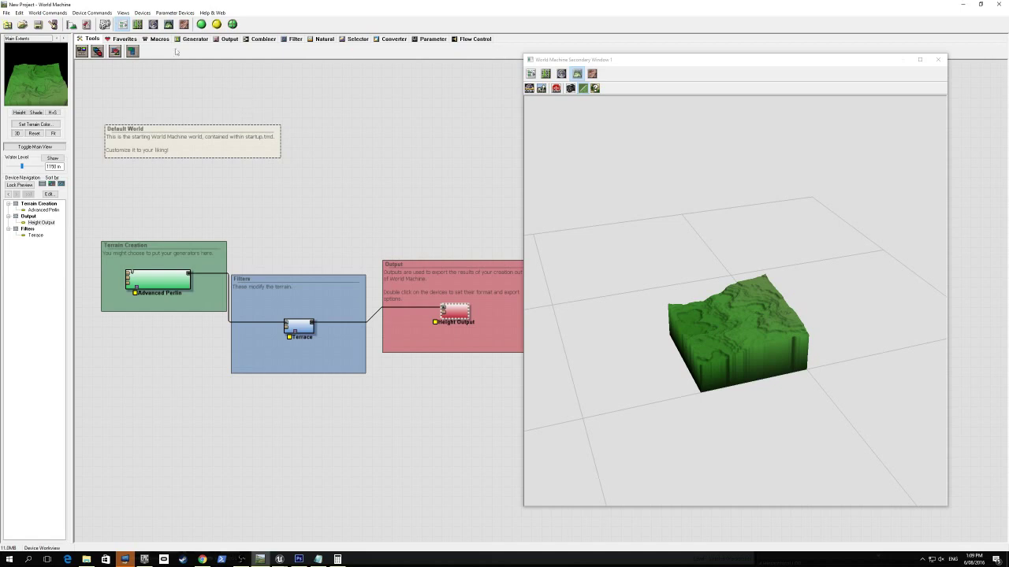
# - Reopen the project world parameters, check the Main Extents coordinates, and close the dialog
pyautogui.click(48, 13)
pyautogui.click(59, 59)
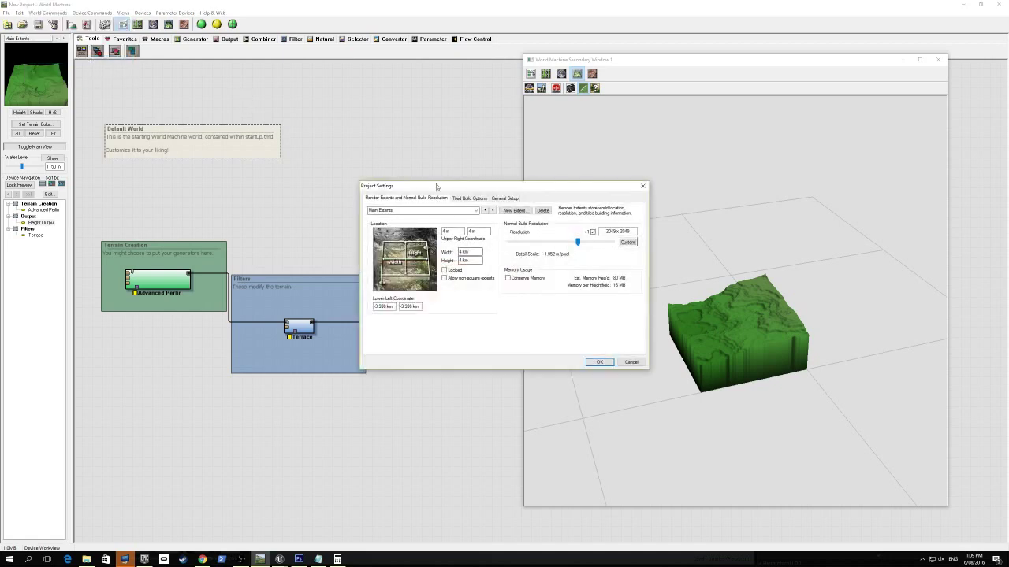
pyautogui.moveTo(436, 184); pyautogui.dragTo(280, 130)
pyautogui.click(471, 309)
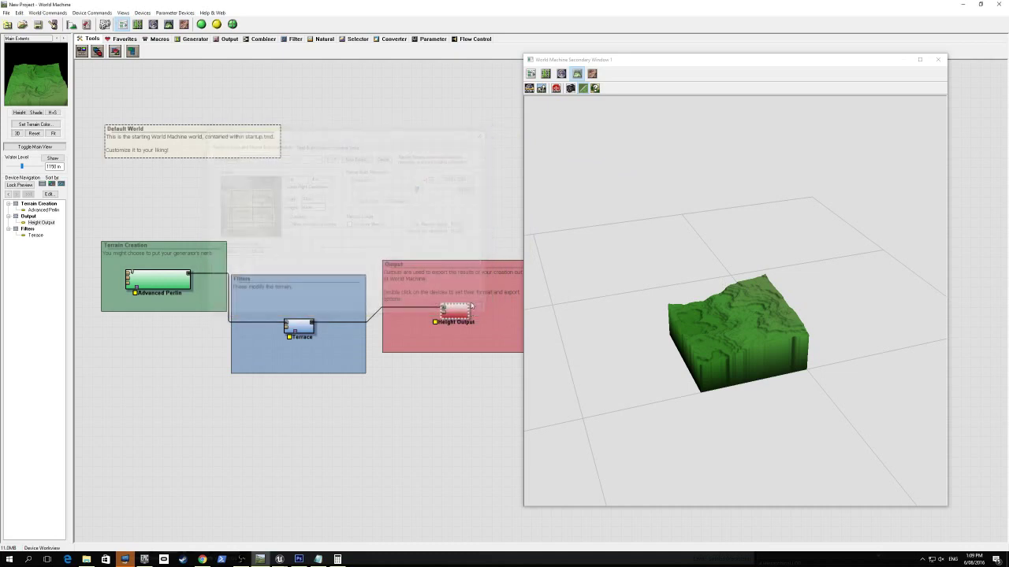
# - Show the Layout View and zoom out to see where the render extent lies on the terrain
pyautogui.click(142, 12)
pyautogui.moveTo(123, 12)
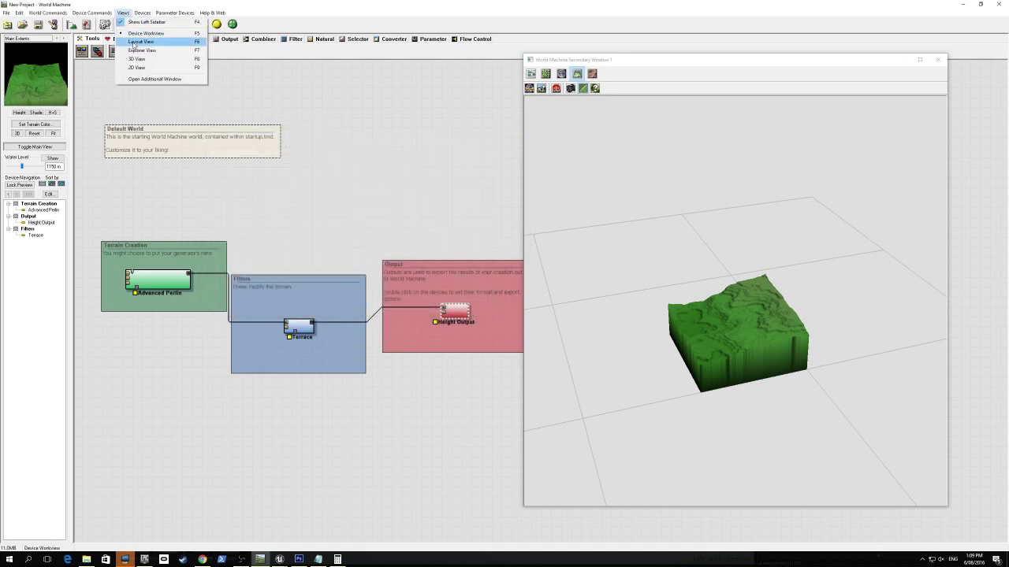
pyautogui.click(138, 42)
pyautogui.scroll(-5, 425, 263)
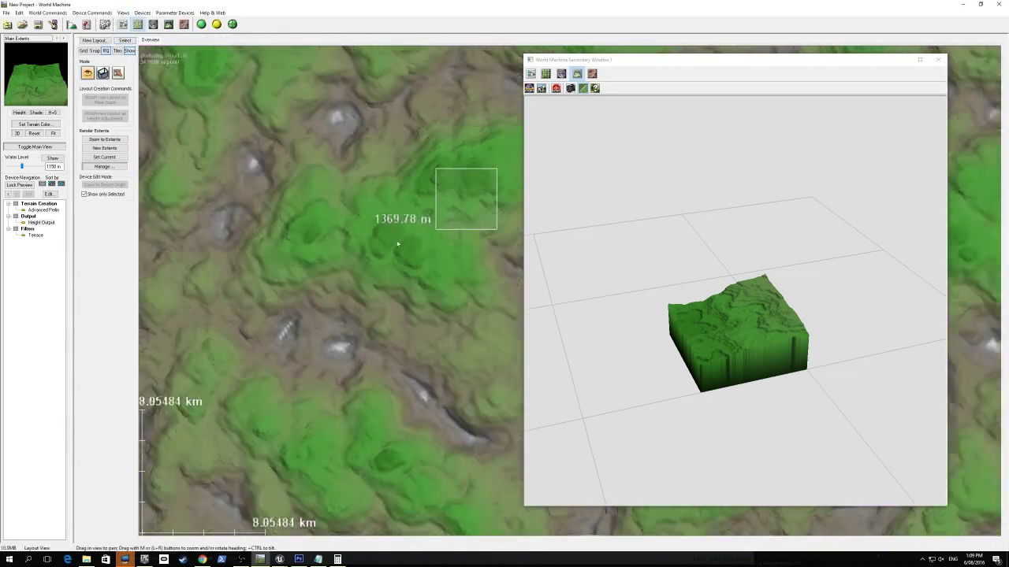
pyautogui.moveTo(398, 244); pyautogui.dragTo(354, 274)
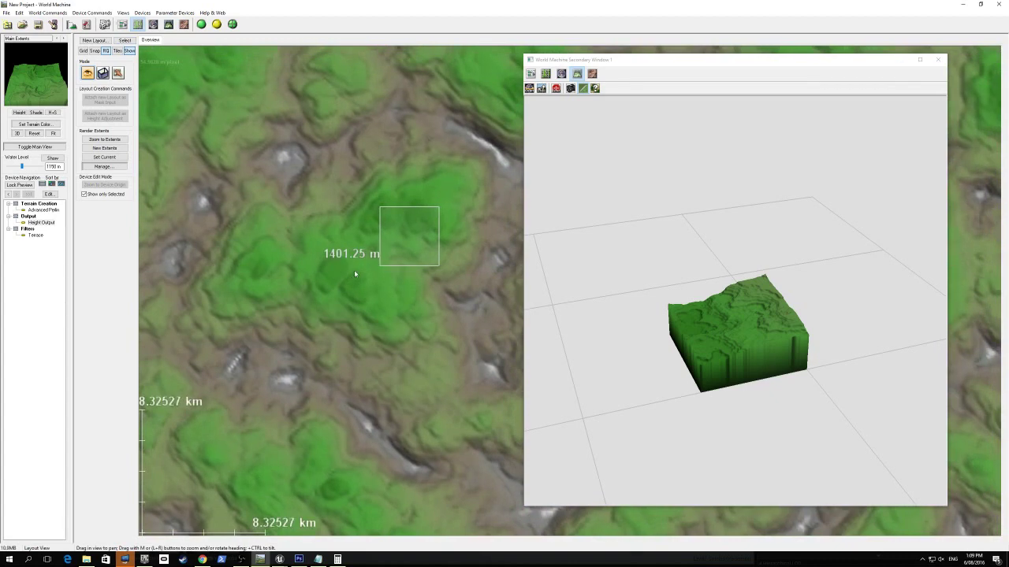
# - Set both upper-right coordinates of the Main Extents to 0 m in the project world parameters and apply them
pyautogui.click(43, 13)
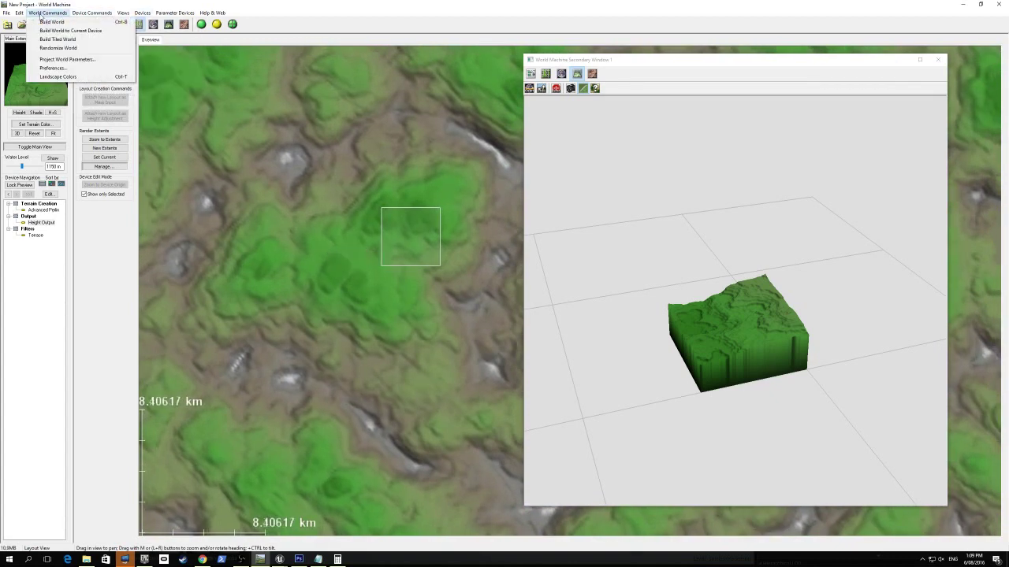
pyautogui.click(67, 59)
pyautogui.moveTo(451, 188); pyautogui.dragTo(708, 193)
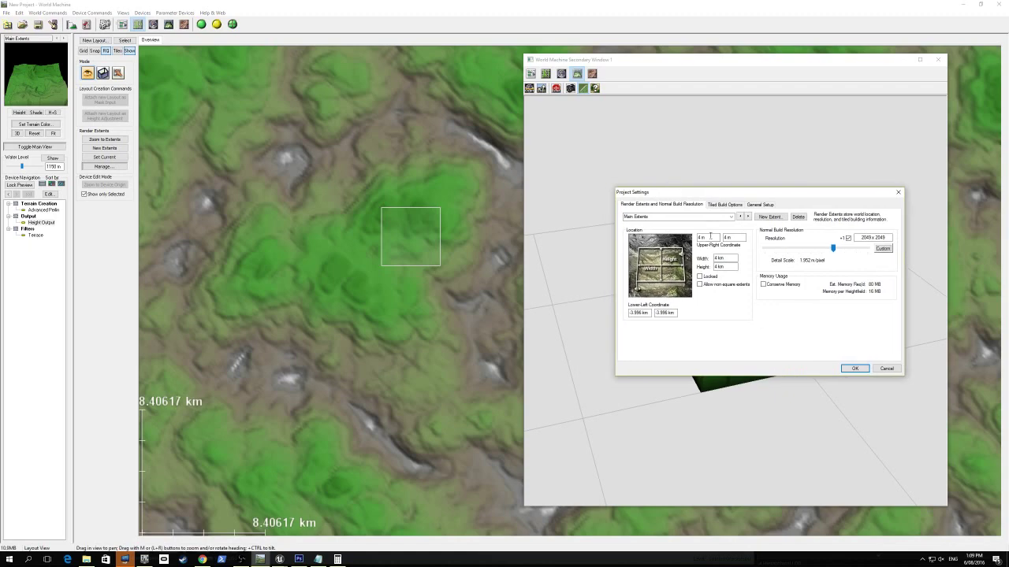
pyautogui.click(701, 237)
pyautogui.write('0')
pyautogui.click(724, 237)
pyautogui.press('Return')
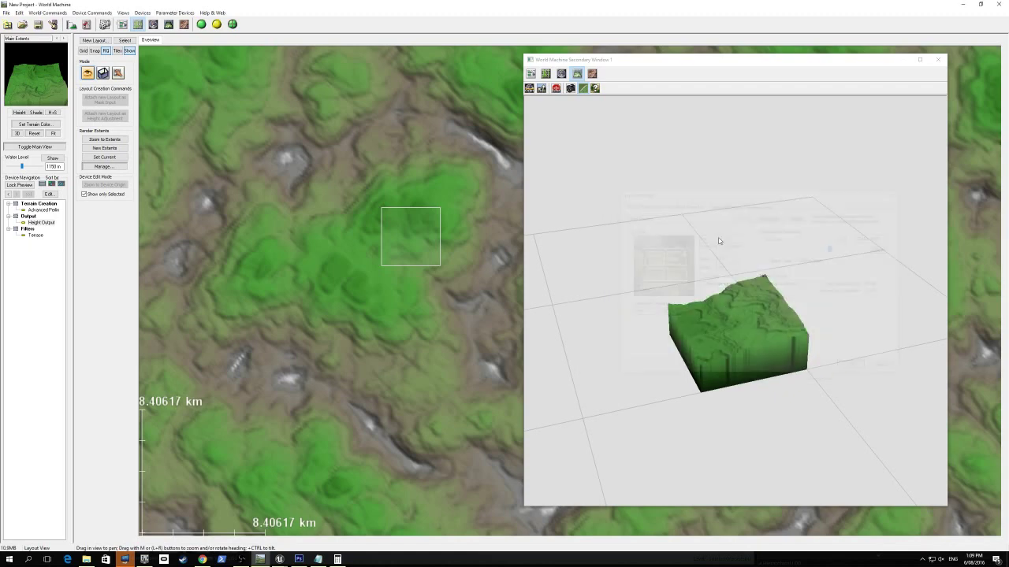
# - Set both lower-left coordinates of the Main Extents to 0 in the project world parameters and apply them
pyautogui.click(39, 13)
pyautogui.click(56, 59)
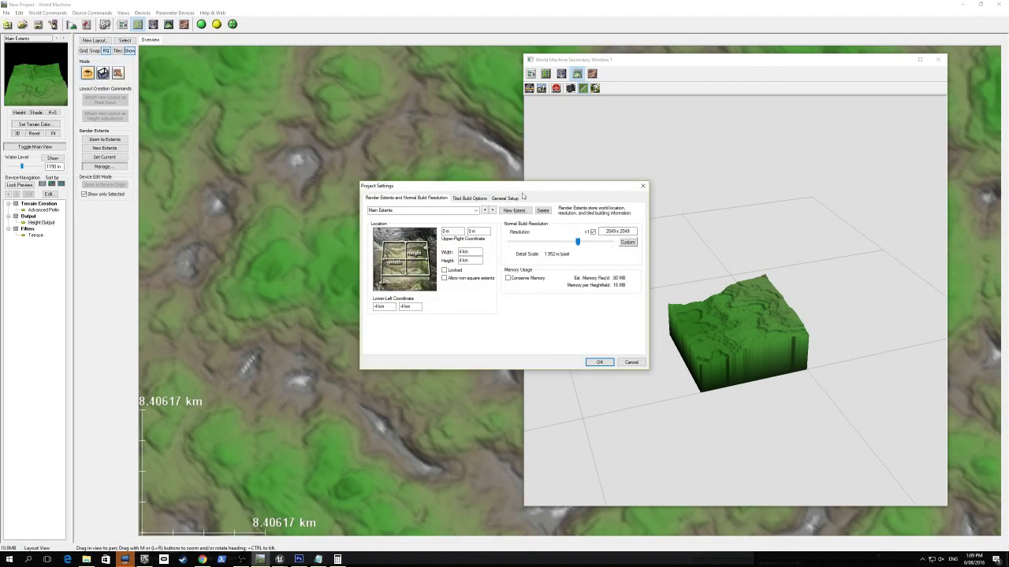
pyautogui.moveTo(418, 186); pyautogui.dragTo(634, 175)
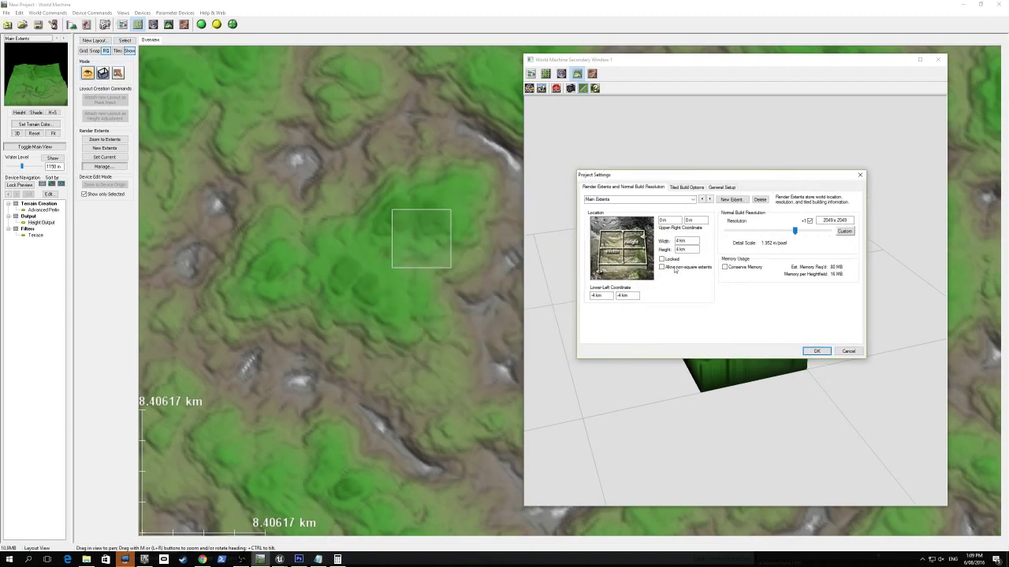
pyautogui.moveTo(596, 296); pyautogui.dragTo(589, 296)
pyautogui.write('0')
pyautogui.press('Tab')
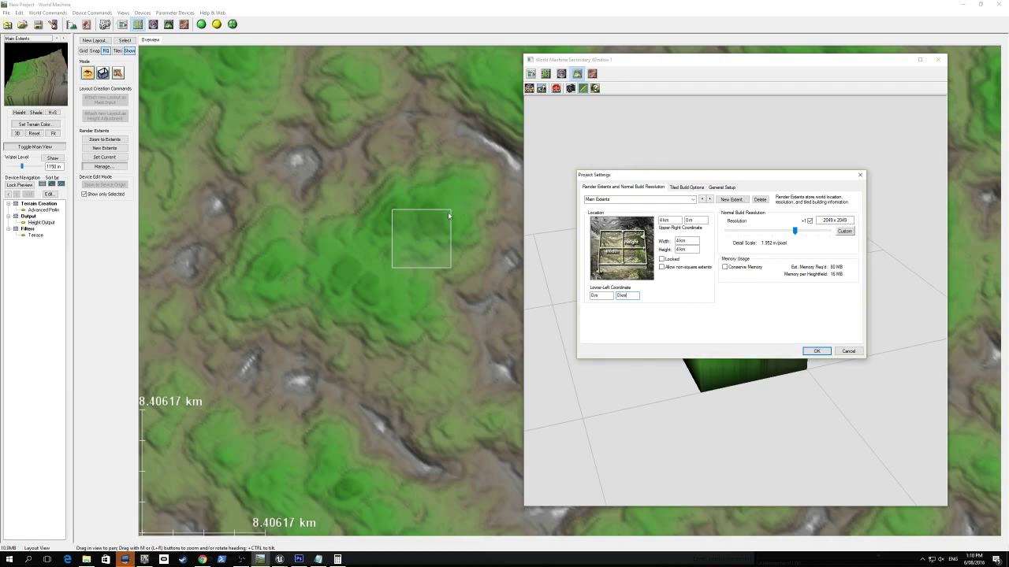
pyautogui.press('Return')
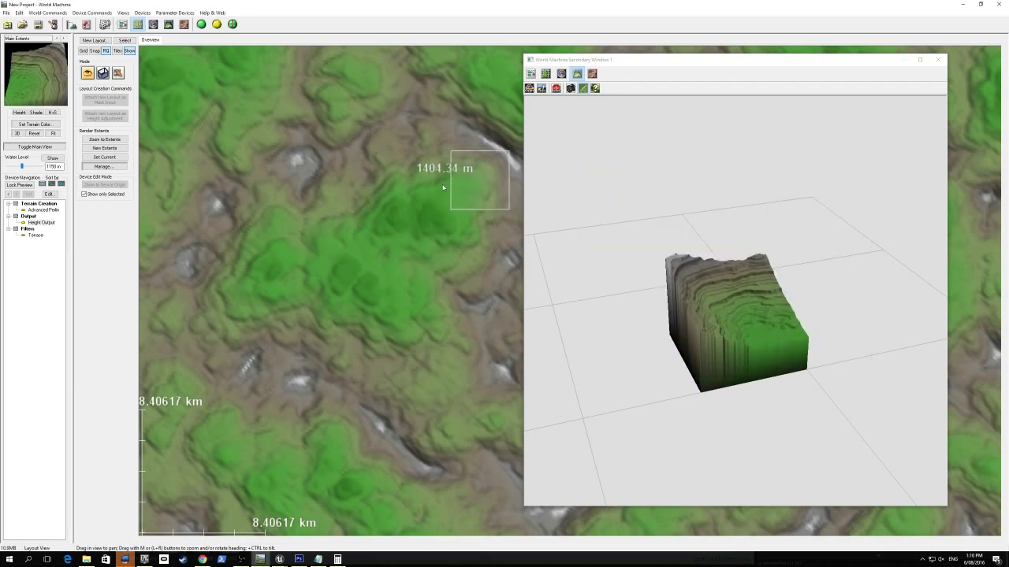
# - Reopen the project world parameters, check the Main Extents lower-left coordinates, and show the General Setup options
pyautogui.click(51, 12)
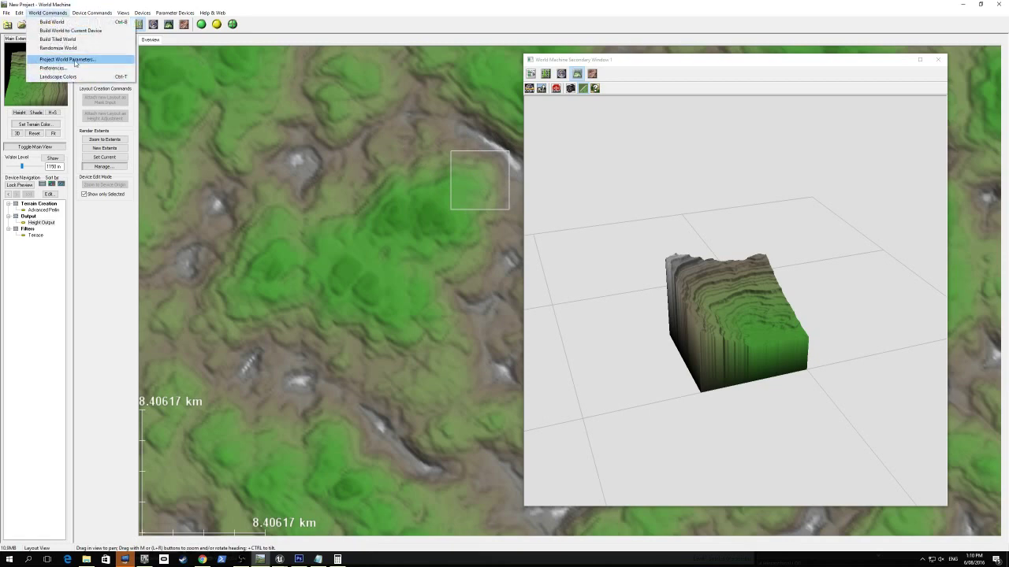
pyautogui.click(63, 61)
pyautogui.click(389, 306)
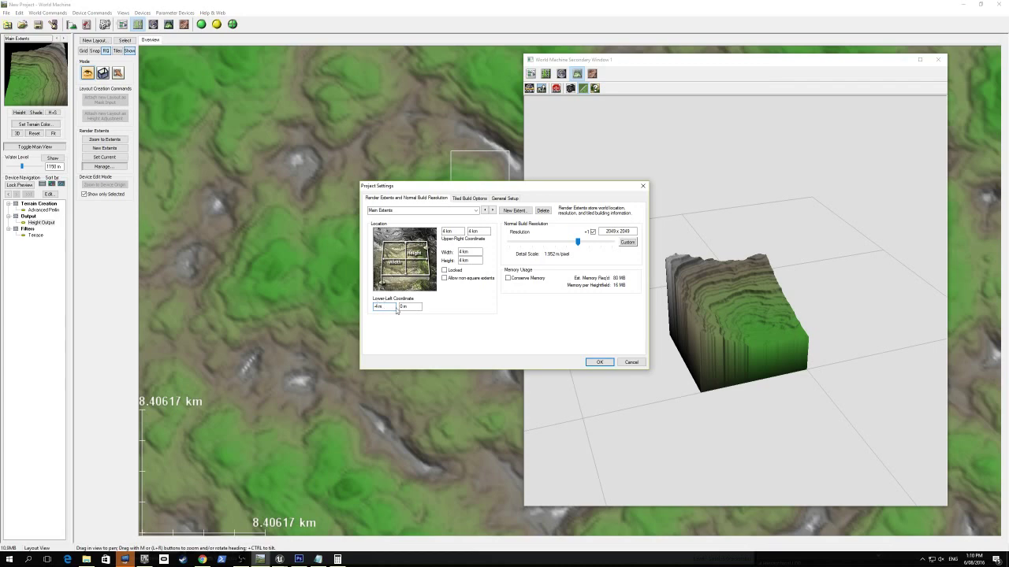
pyautogui.moveTo(402, 307); pyautogui.dragTo(395, 306)
pyautogui.click(505, 198)
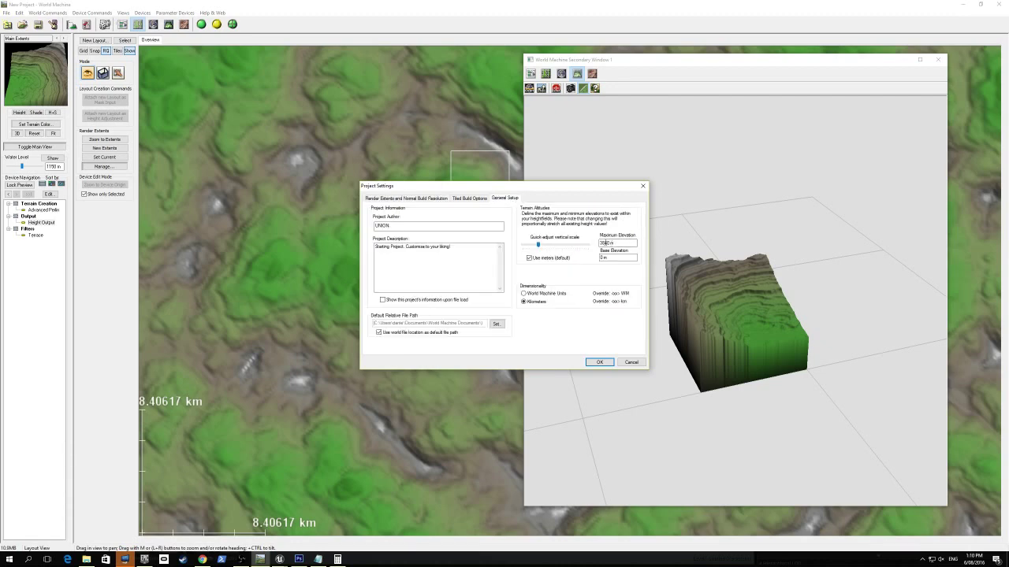
# - Try different vertical scales for the terrain altitudes, from a maximum elevation of about 1067 m up to about 5973 m
pyautogui.moveTo(539, 245); pyautogui.dragTo(526, 249)
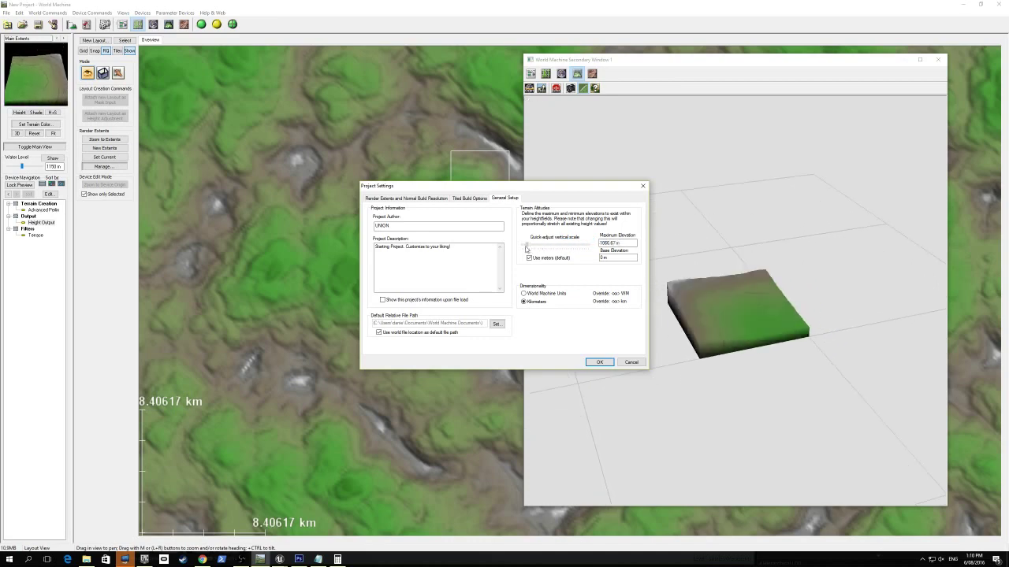
pyautogui.moveTo(623, 243); pyautogui.dragTo(598, 242)
pyautogui.moveTo(527, 245); pyautogui.dragTo(536, 251)
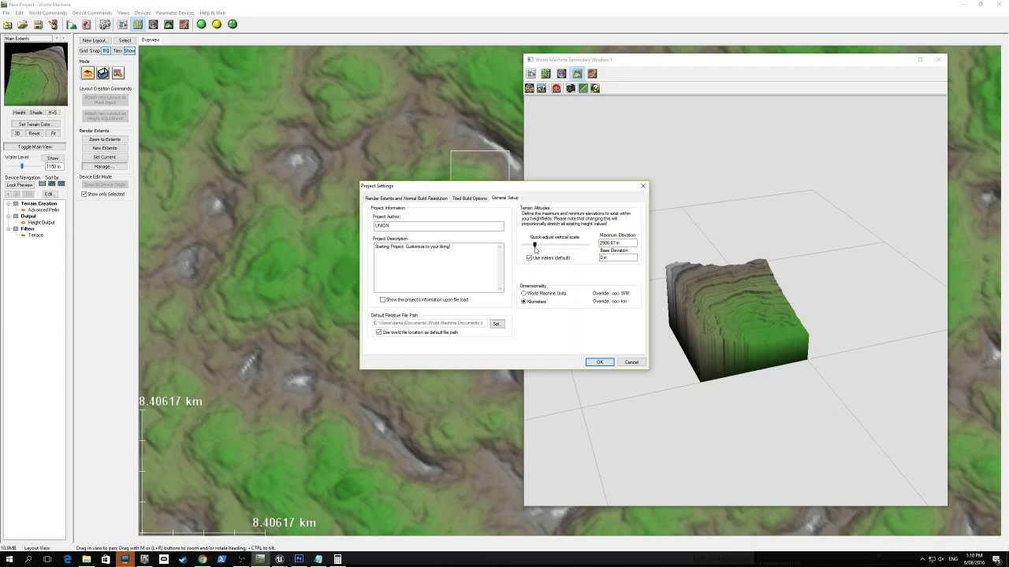
pyautogui.moveTo(535, 249); pyautogui.dragTo(546, 245)
pyautogui.moveTo(535, 192); pyautogui.dragTo(417, 131)
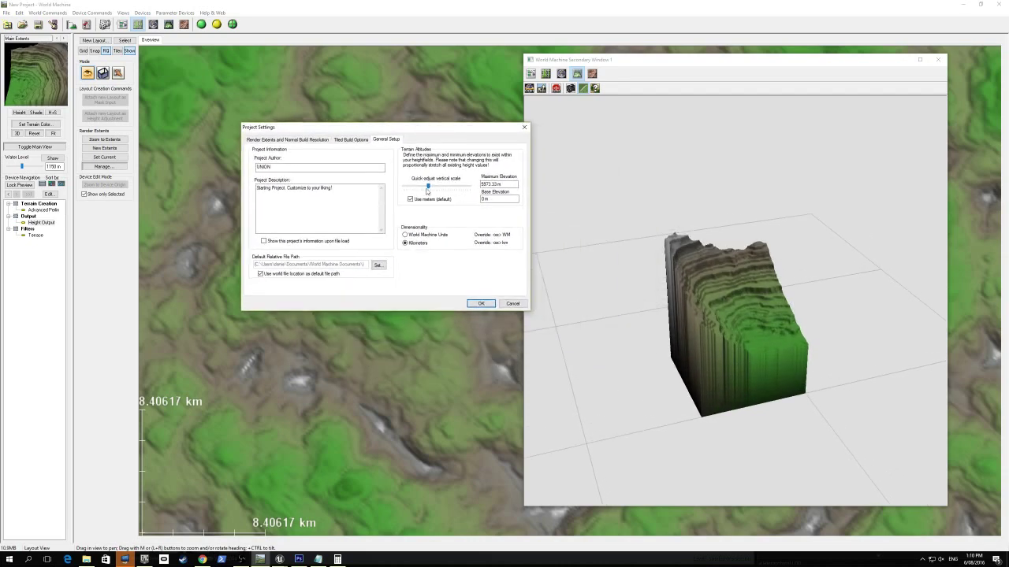
pyautogui.moveTo(429, 187); pyautogui.dragTo(427, 186)
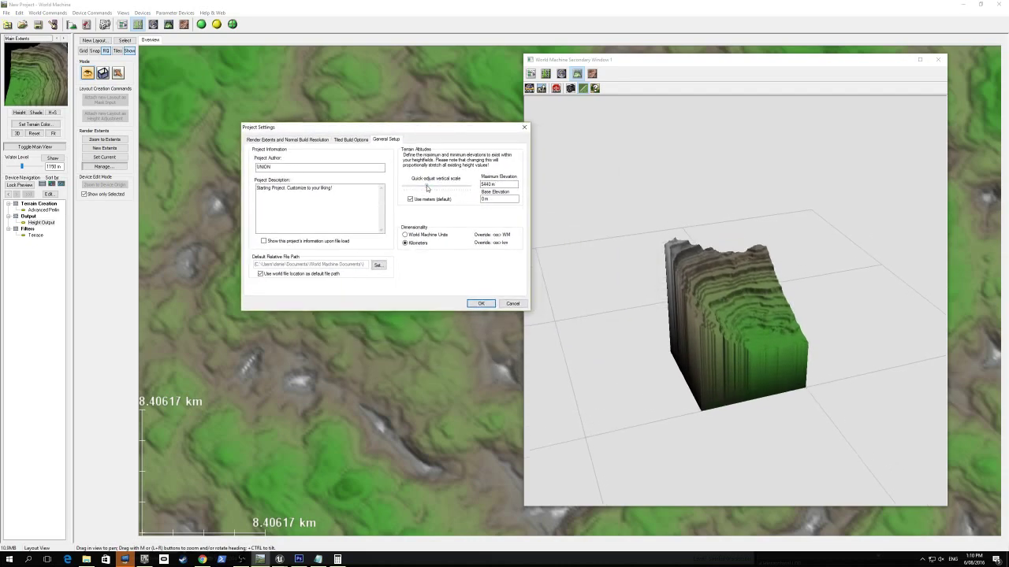
pyautogui.moveTo(502, 185); pyautogui.dragTo(467, 184)
pyautogui.write('2050')
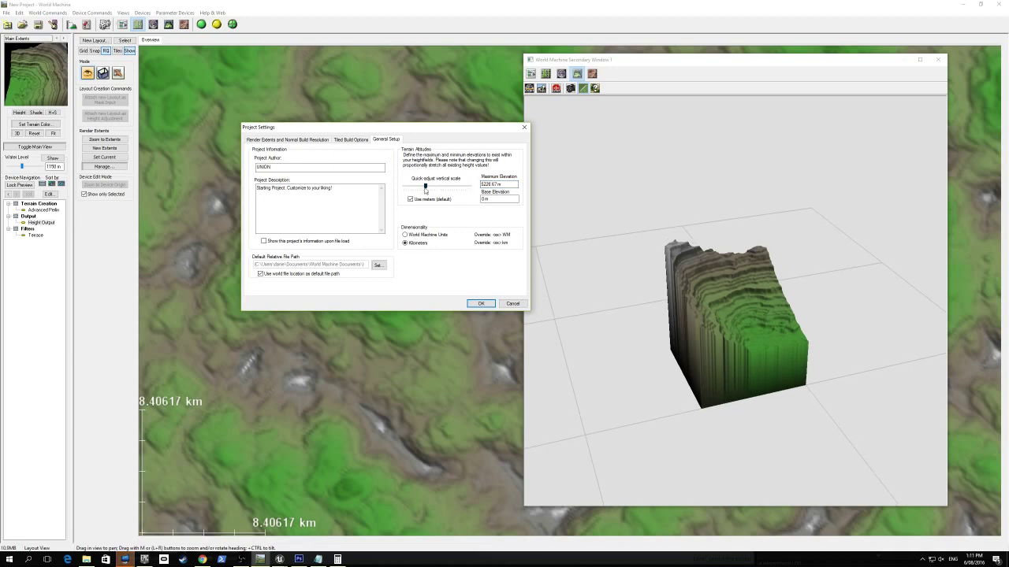
# - Set the terrain's maximum elevation to 2880 m with the vertical scale and apply the project settings
pyautogui.moveTo(425, 186); pyautogui.dragTo(415, 189)
pyautogui.click(493, 184)
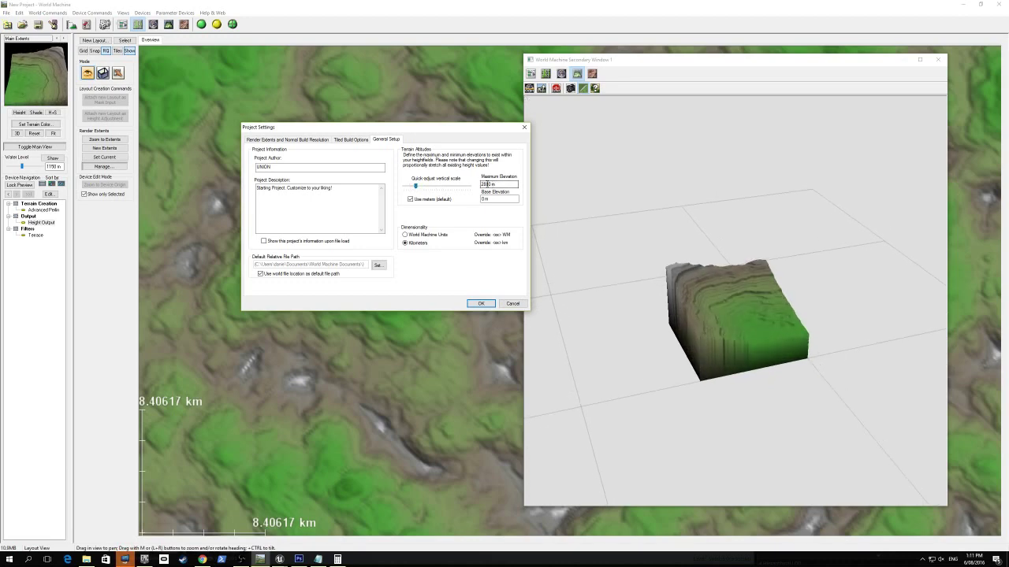
pyautogui.click(480, 304)
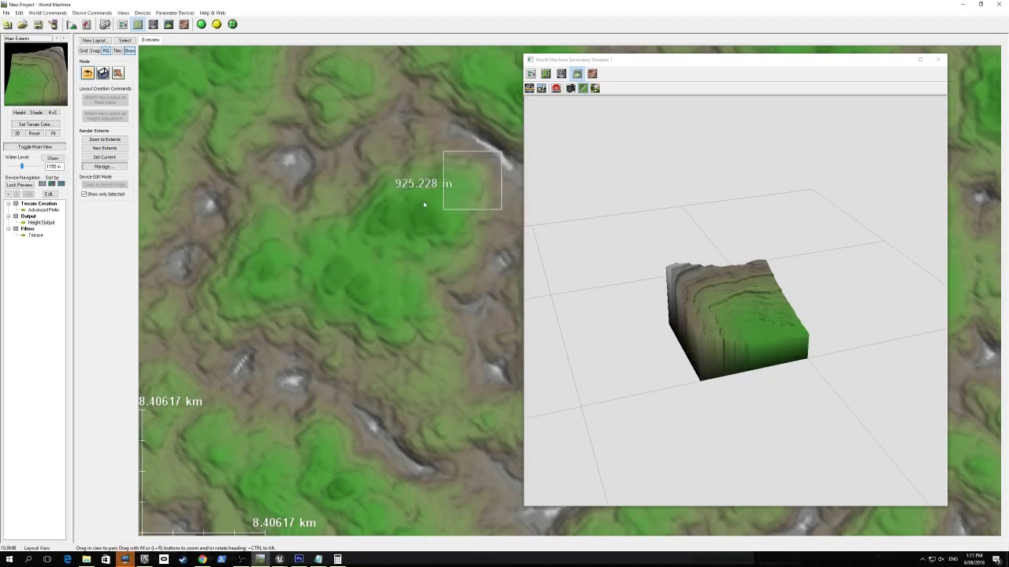
# - In the device workview, set the Advanced Perlin generator's elevation center to 180 m and its steepness to 0.656, and confirm
pyautogui.click(122, 24)
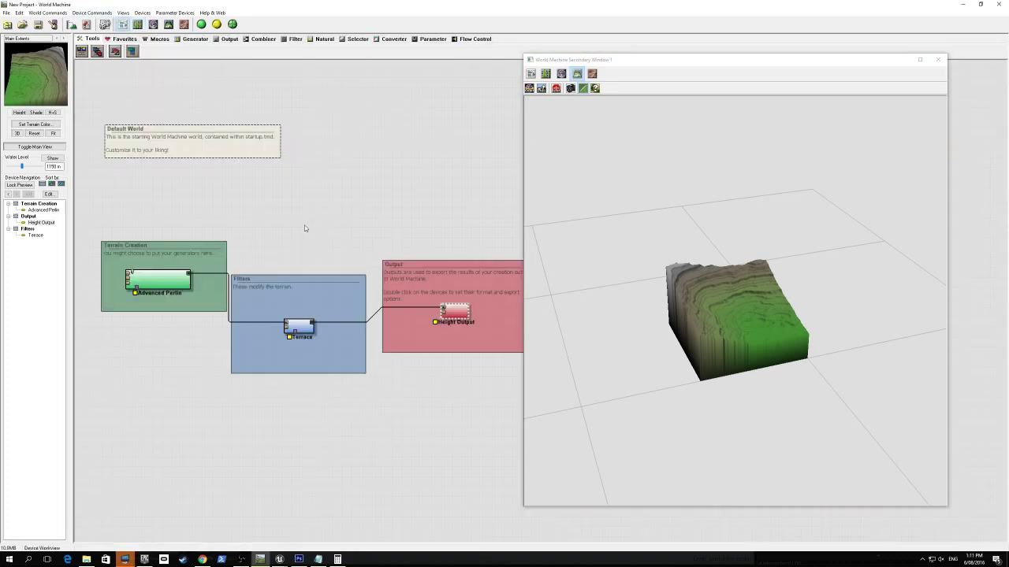
pyautogui.doubleClick(180, 278)
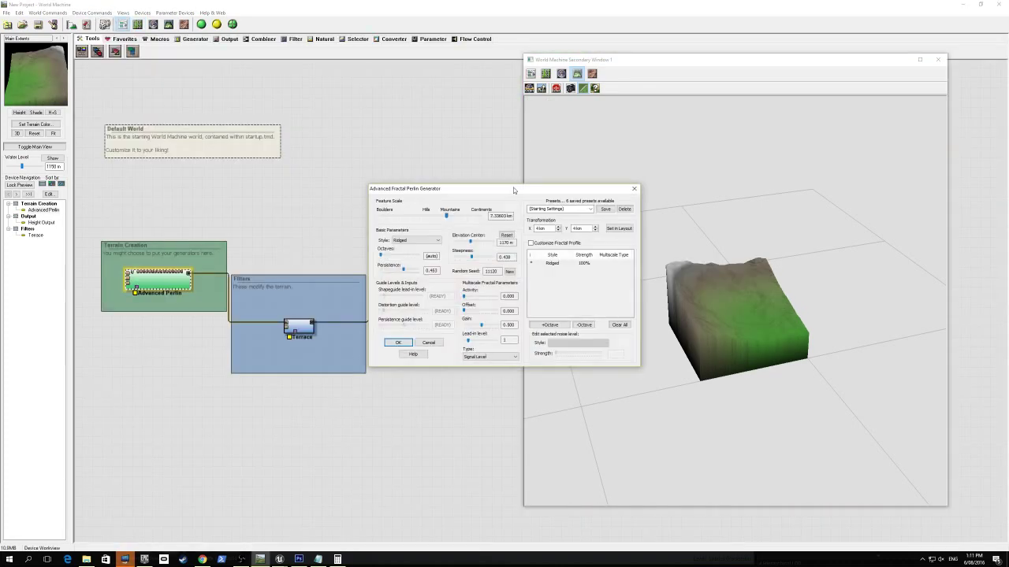
pyautogui.moveTo(513, 189); pyautogui.dragTo(289, 140)
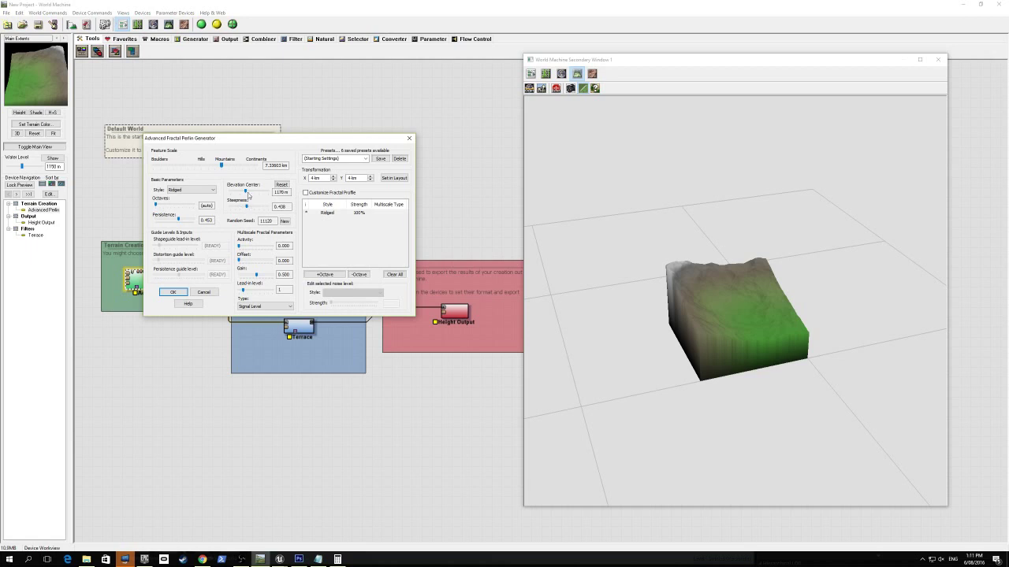
pyautogui.moveTo(247, 205); pyautogui.dragTo(325, 217)
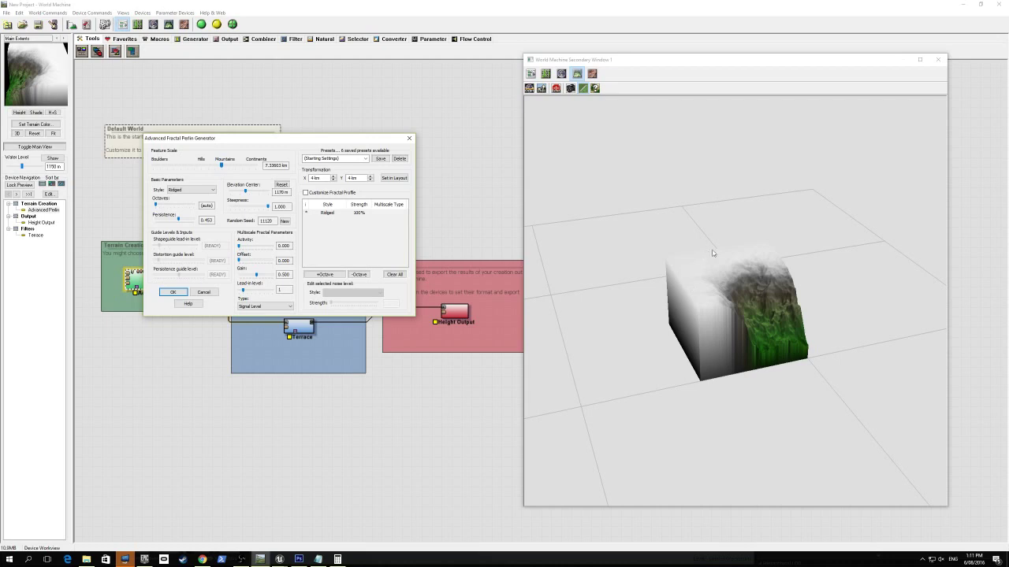
pyautogui.moveTo(267, 206); pyautogui.dragTo(232, 191)
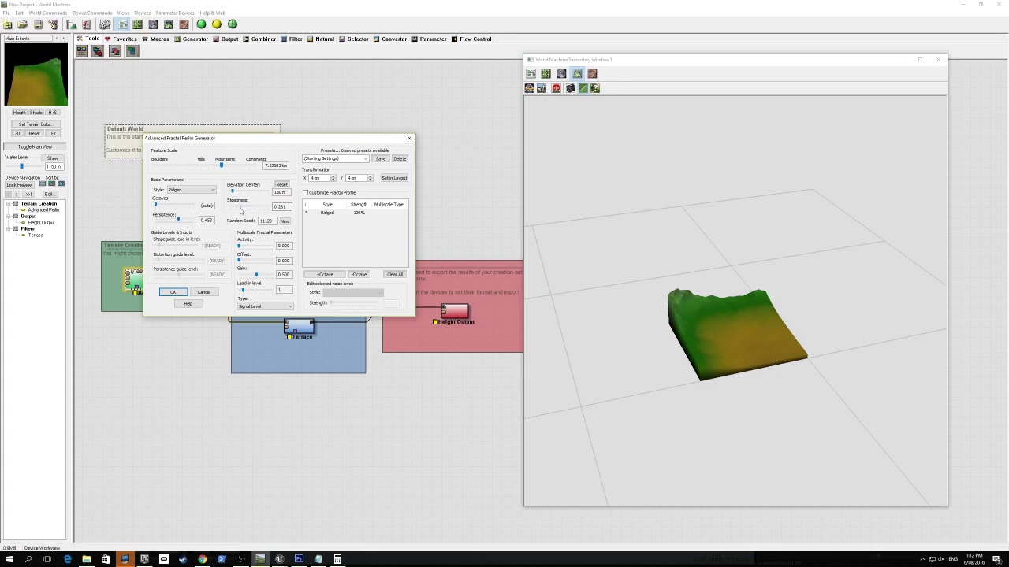
pyautogui.moveTo(241, 210)
pyautogui.mouseDown()
pyautogui.moveTo(269, 211)
pyautogui.moveTo(238, 215)
pyautogui.mouseUp()
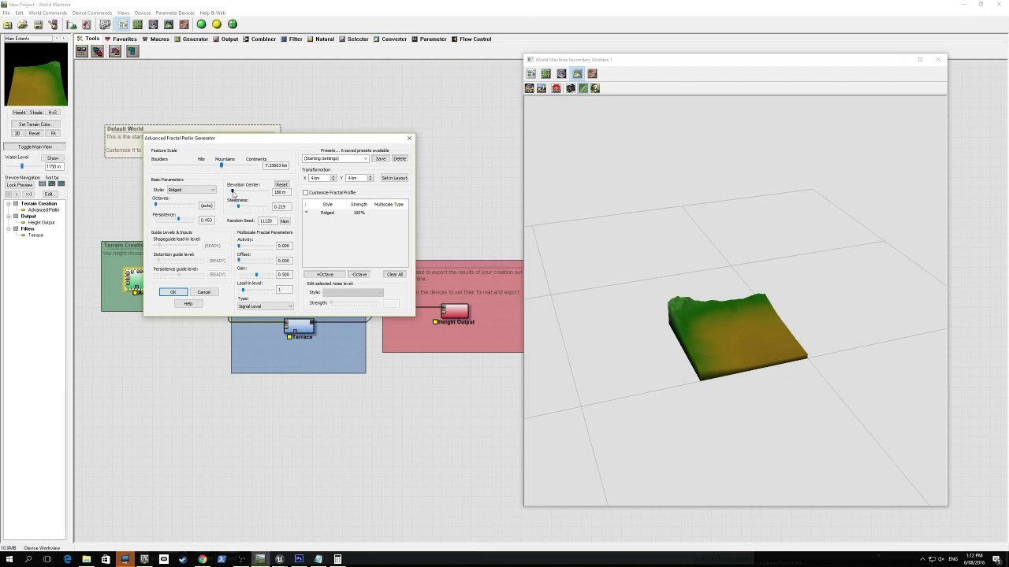
pyautogui.moveTo(238, 207); pyautogui.dragTo(255, 208)
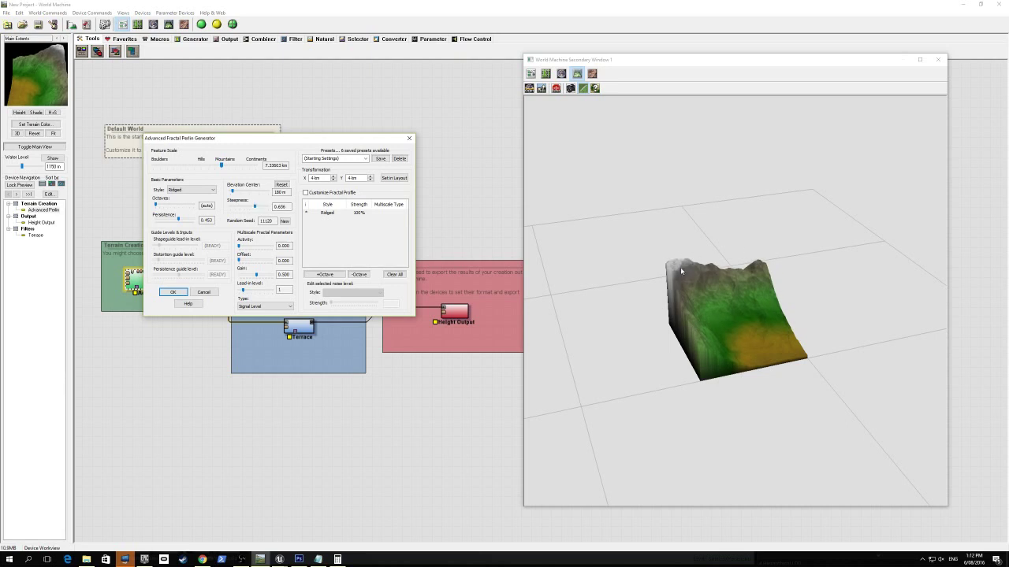
pyautogui.click(173, 292)
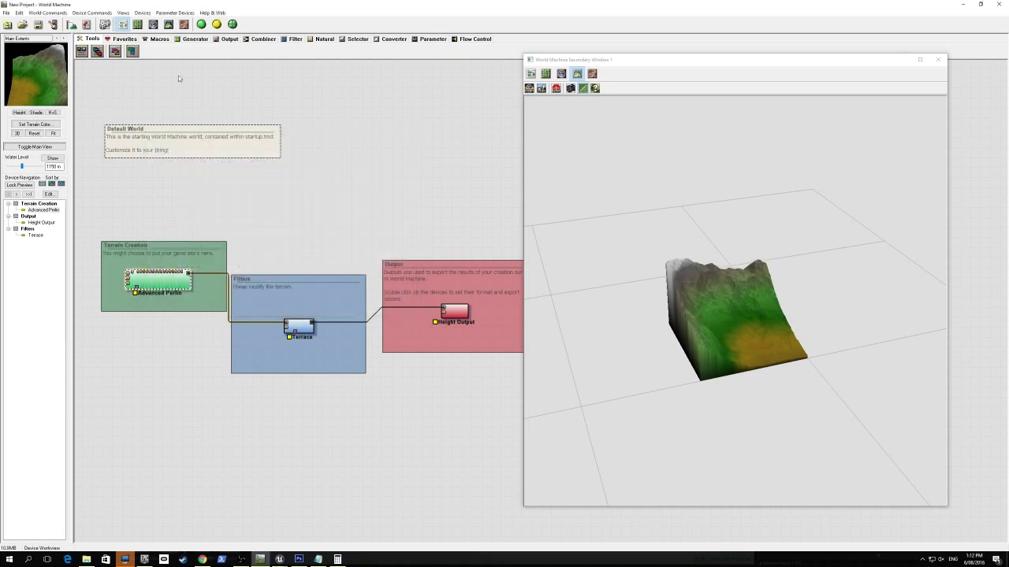
# - Lower the terrain's maximum elevation to about 1173 m in the project world parameters and apply it
pyautogui.click(47, 12)
pyautogui.click(63, 59)
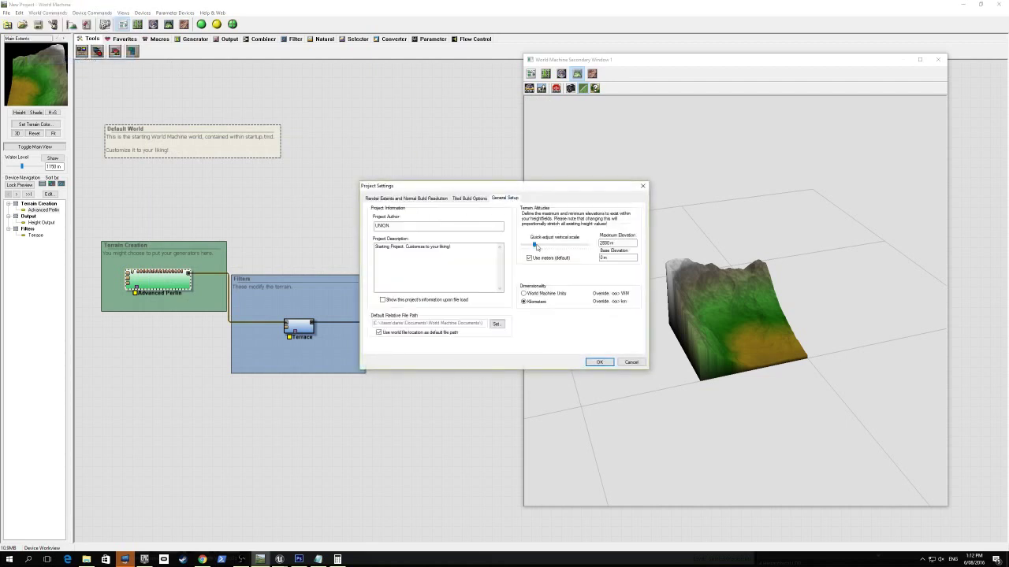
pyautogui.moveTo(534, 245); pyautogui.dragTo(527, 246)
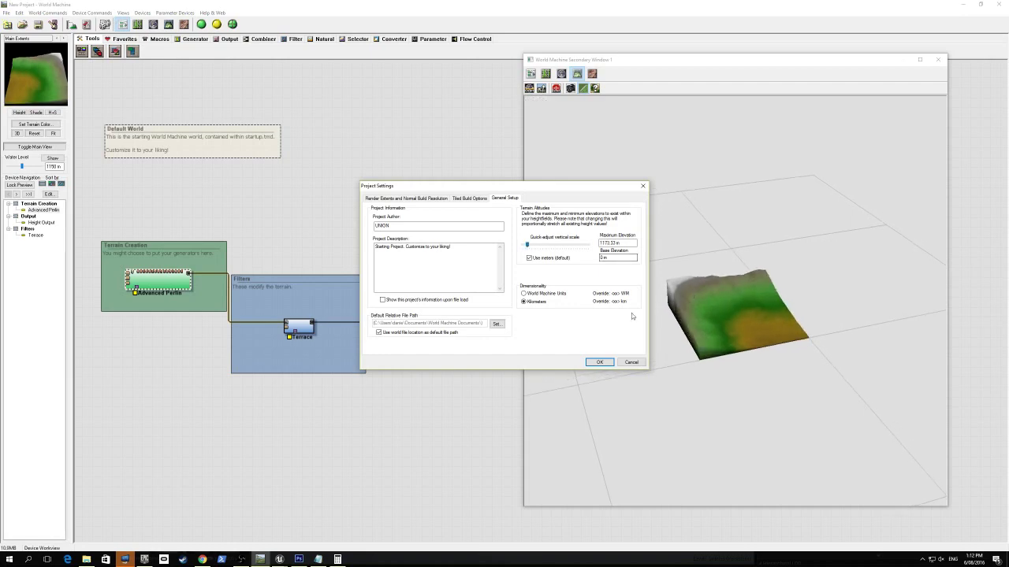
pyautogui.click(599, 362)
pyautogui.scroll(5, 669, 324)
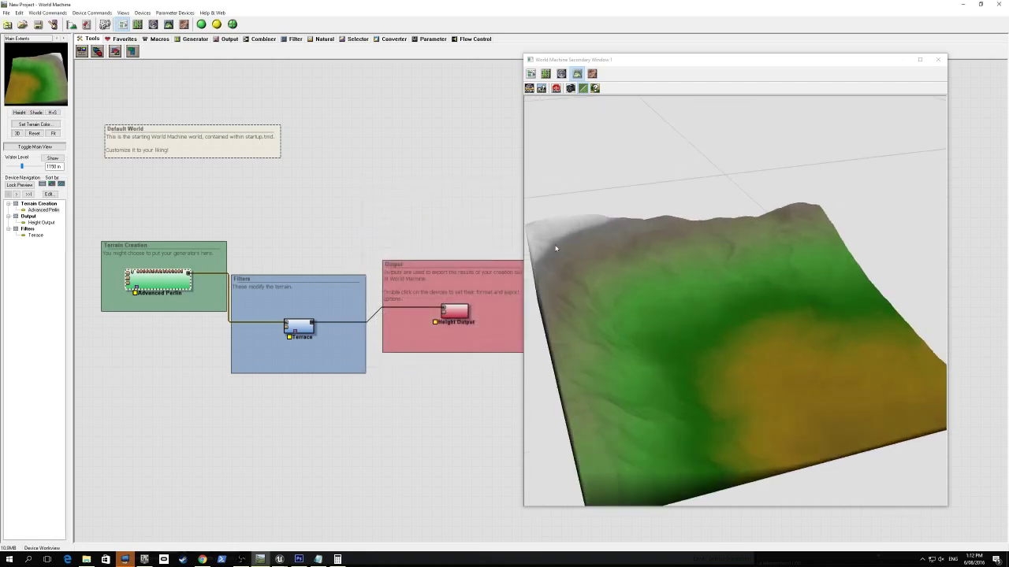
pyautogui.click(624, 292)
pyautogui.scroll(3, 626, 292)
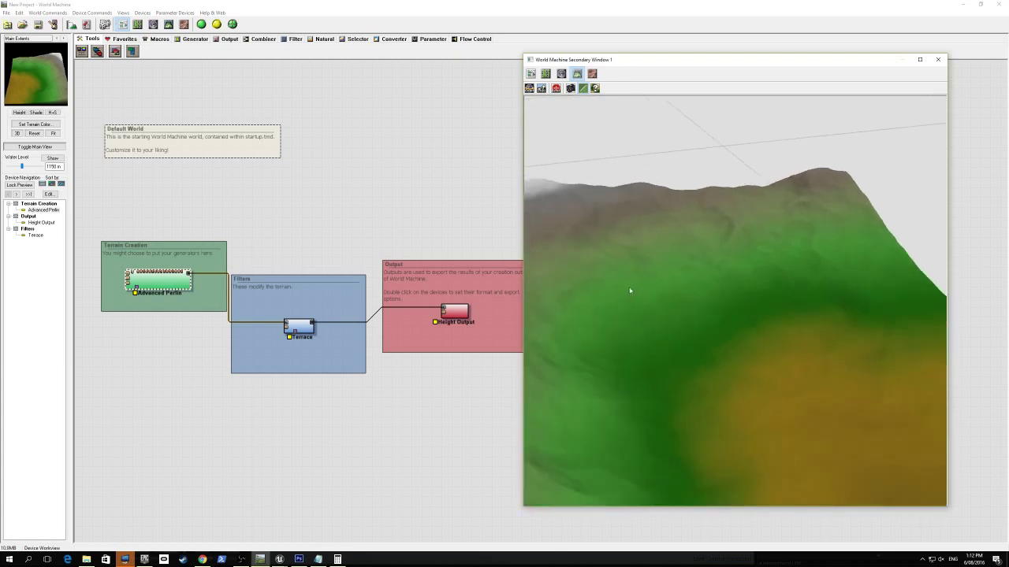
pyautogui.scroll(3, 646, 308)
pyautogui.scroll(-3, 658, 314)
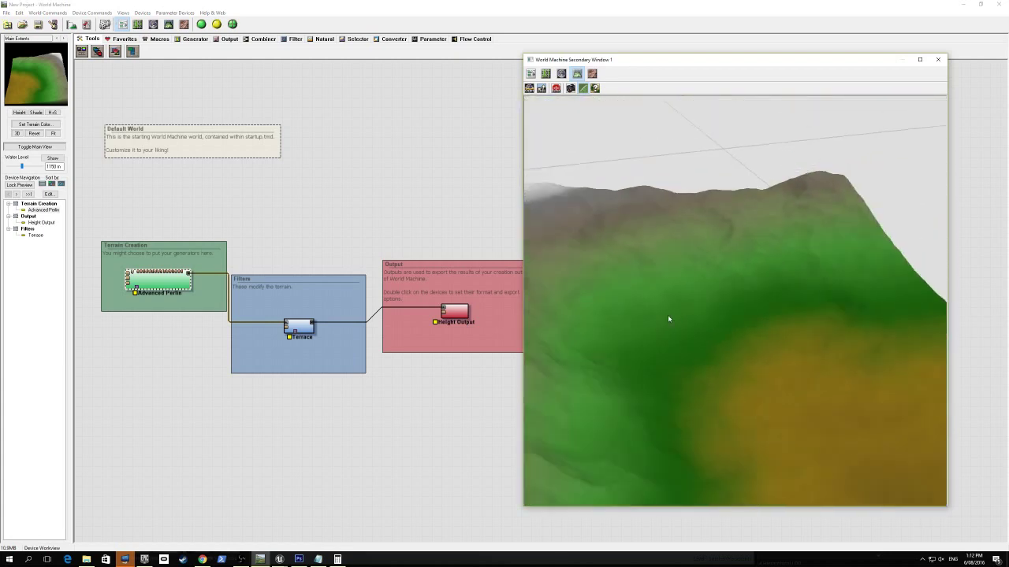
pyautogui.scroll(-5, 630, 284)
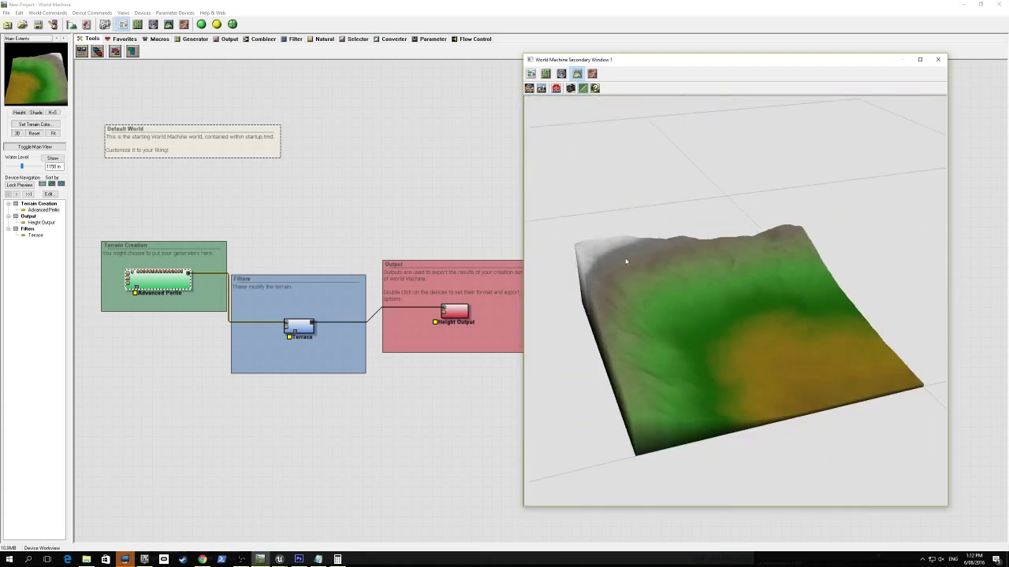
# - Delete the Terrace device between Advanced Perlin and Height Output
pyautogui.click(299, 326)
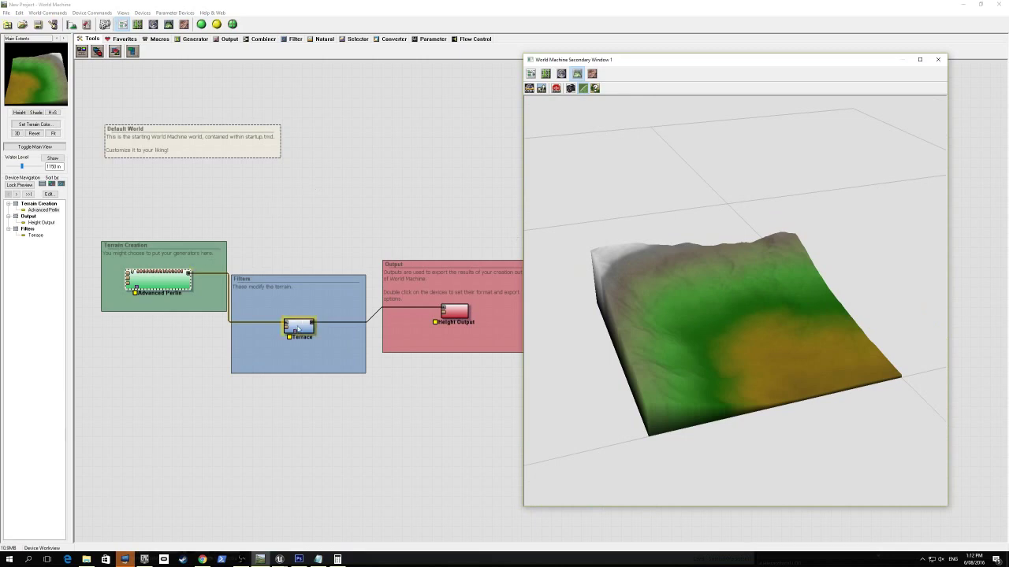
pyautogui.press('Delete')
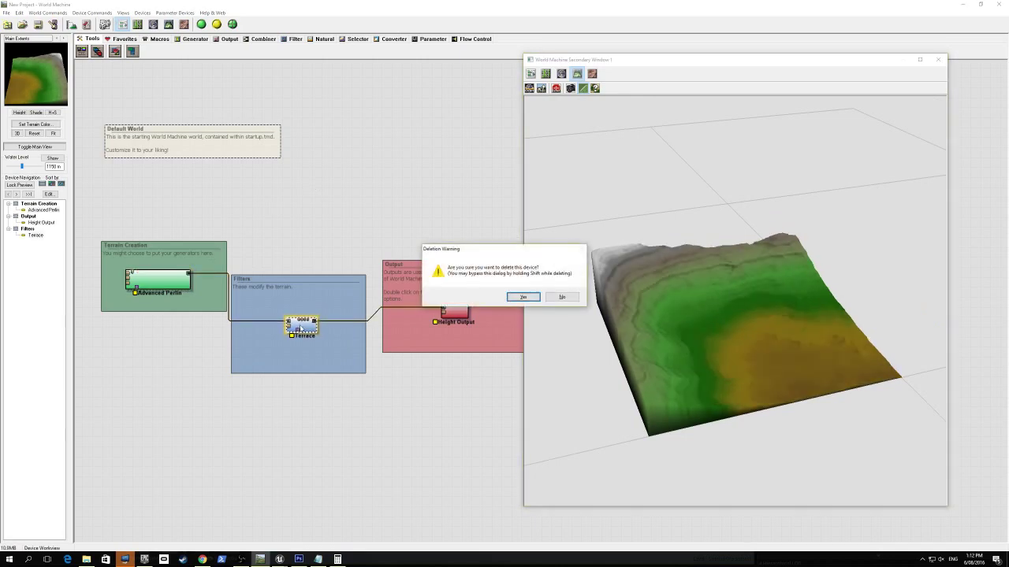
pyautogui.click(522, 297)
# - Confirm the Terrace deletion and set the Advanced Perlin generator's feature scale to 2 km
pyautogui.click(155, 284)
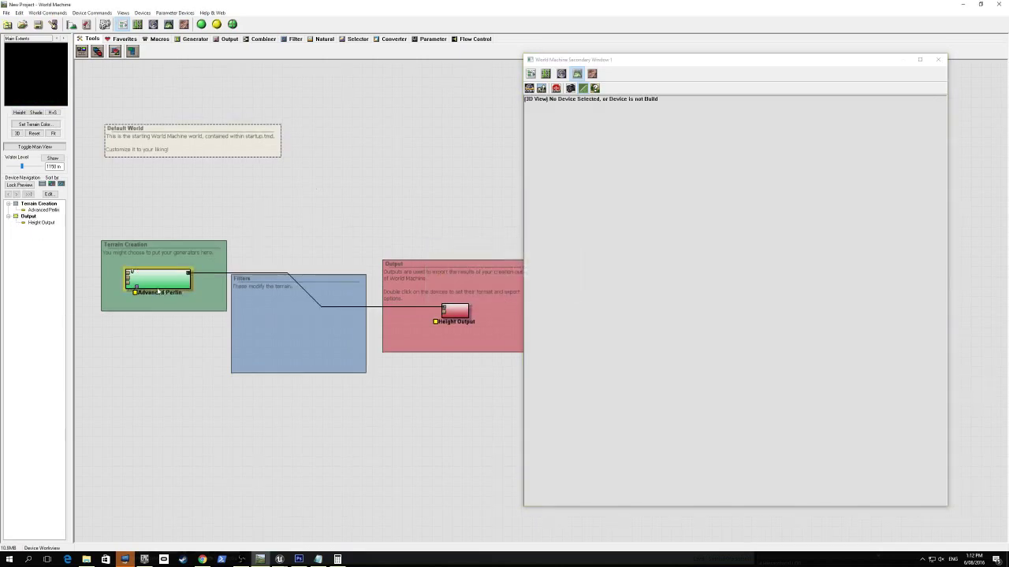
pyautogui.doubleClick(155, 284)
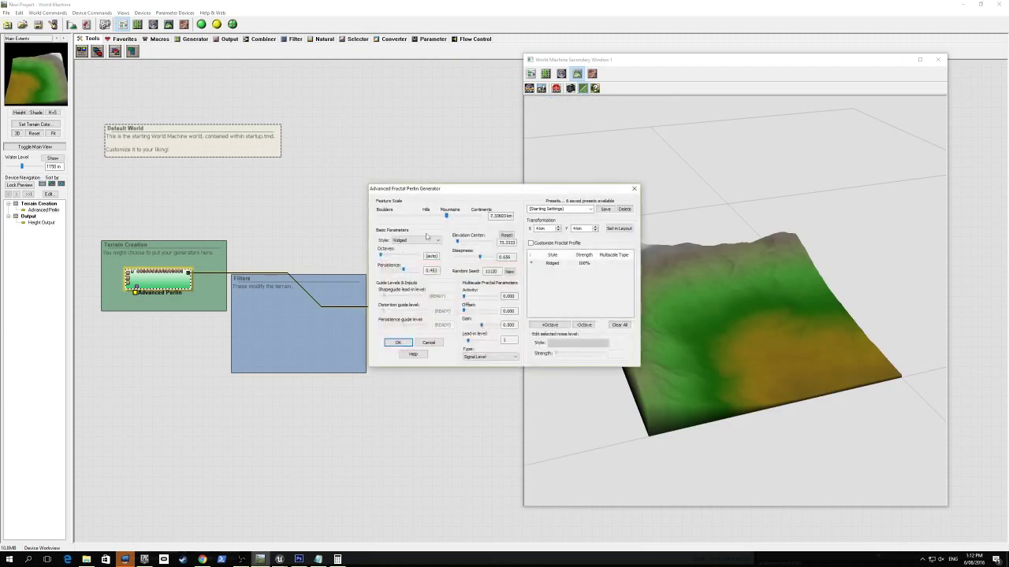
pyautogui.moveTo(463, 194); pyautogui.dragTo(291, 186)
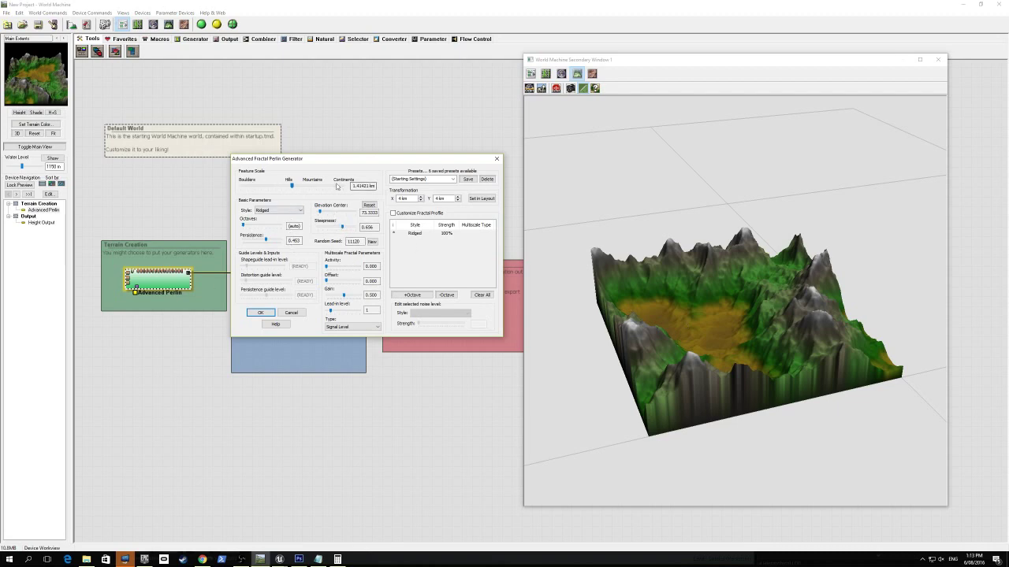
pyautogui.moveTo(292, 186); pyautogui.dragTo(295, 188)
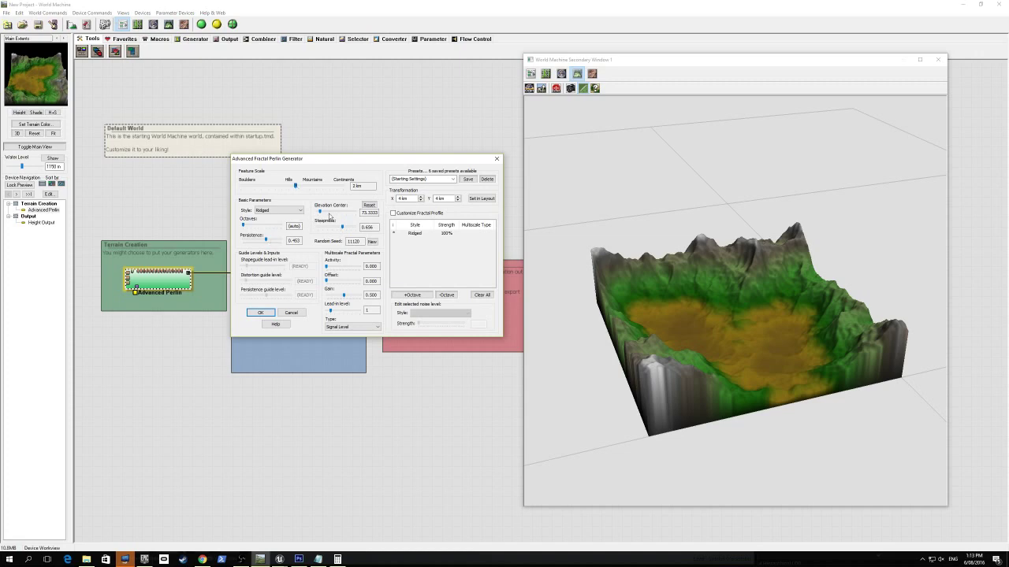
# - Reset the generator's elevation settings, try steepness 0 and elevation center 0 m, and restore both to their middle values
pyautogui.moveTo(321, 213); pyautogui.dragTo(341, 214)
pyautogui.click(368, 204)
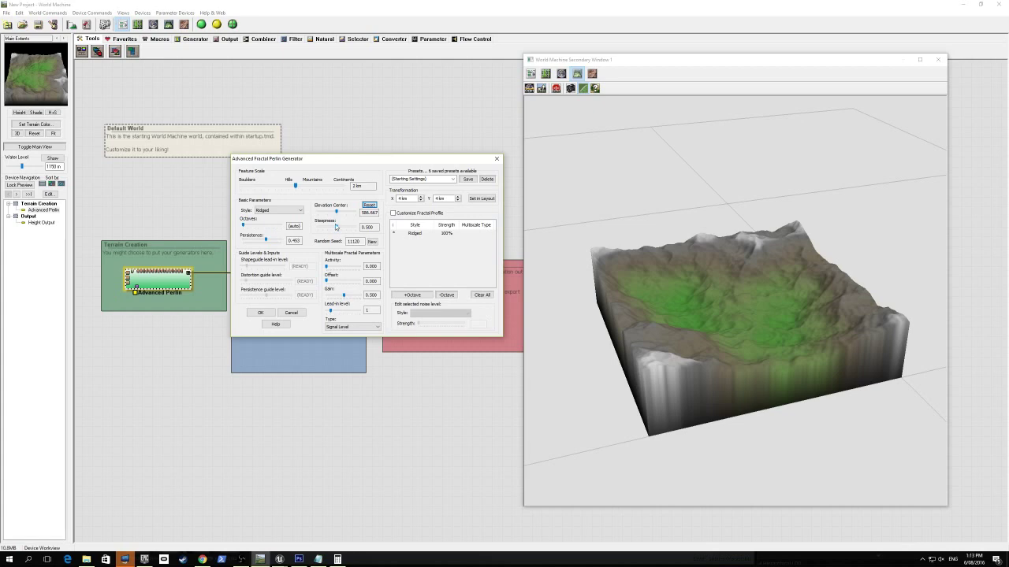
pyautogui.moveTo(335, 225); pyautogui.dragTo(296, 238)
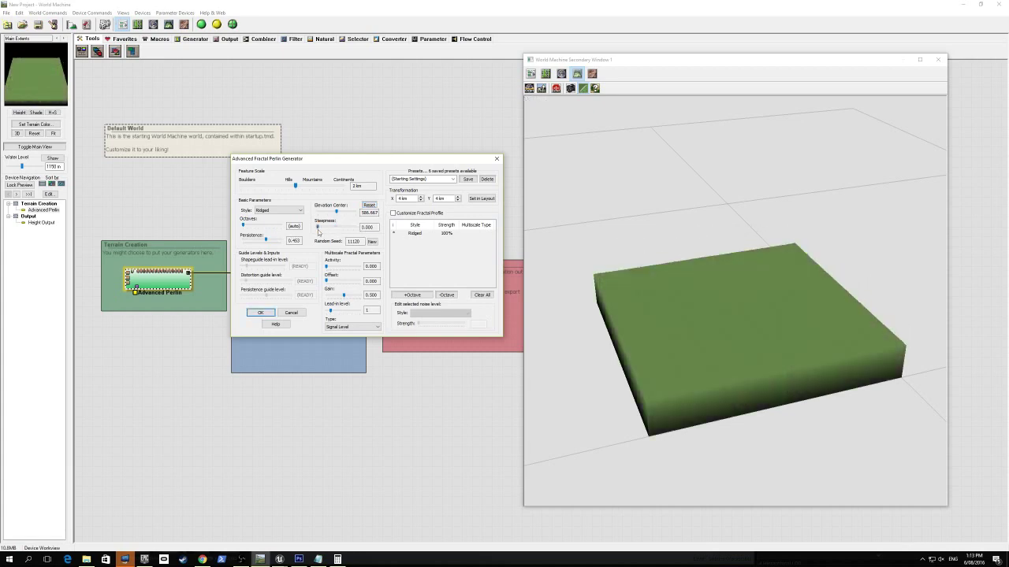
pyautogui.moveTo(336, 212); pyautogui.dragTo(307, 216)
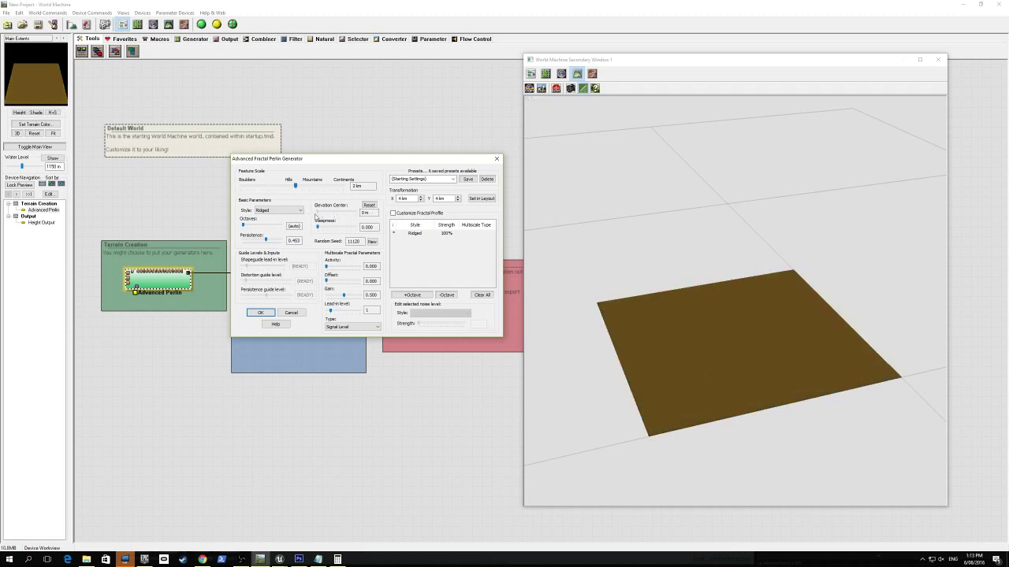
pyautogui.moveTo(315, 218); pyautogui.dragTo(336, 229)
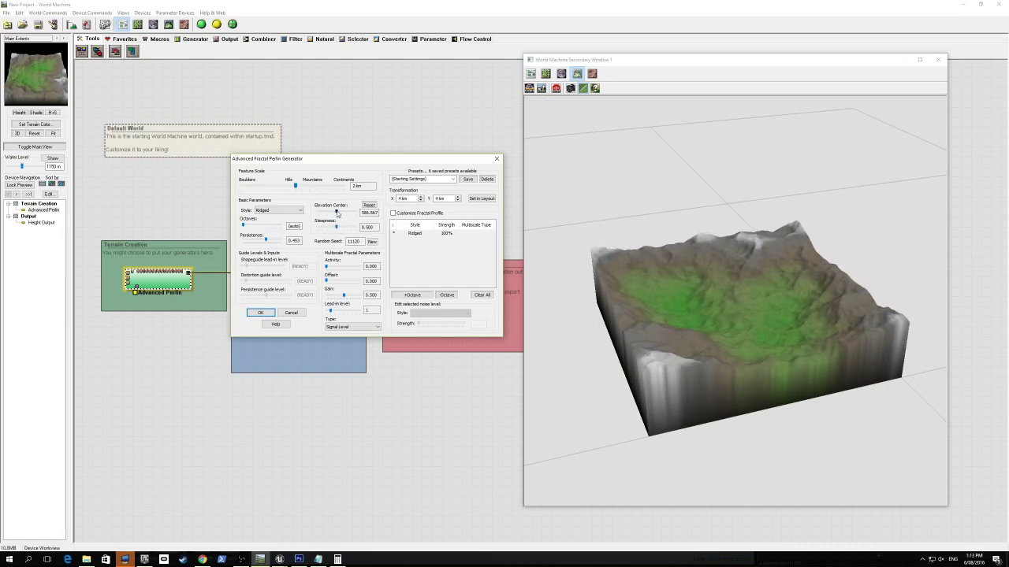
# - Set the generator's elevation center to 256.667 m and its steepness to 0.594, and confirm
pyautogui.moveTo(337, 212); pyautogui.dragTo(325, 213)
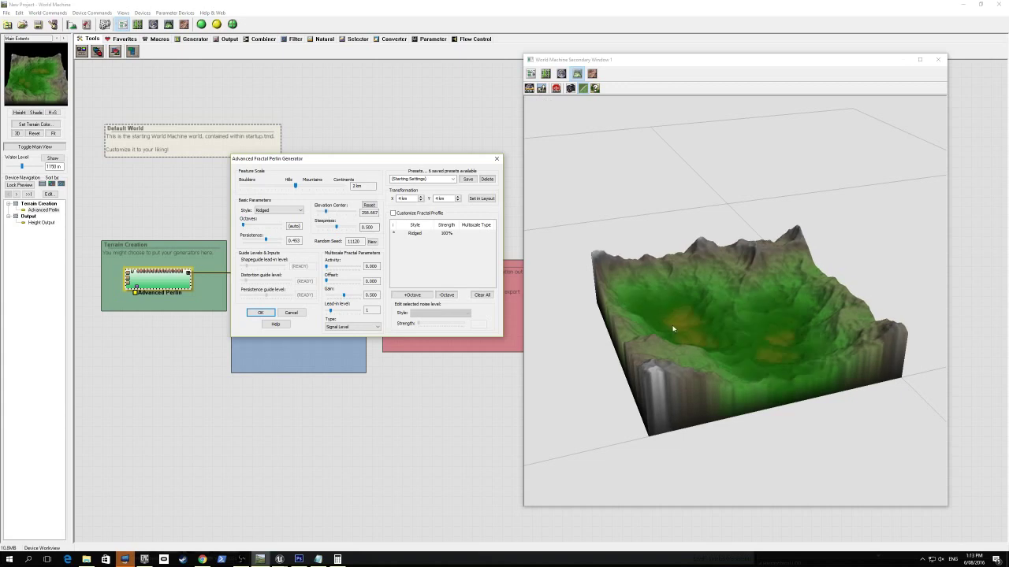
pyautogui.moveTo(336, 229); pyautogui.dragTo(342, 232)
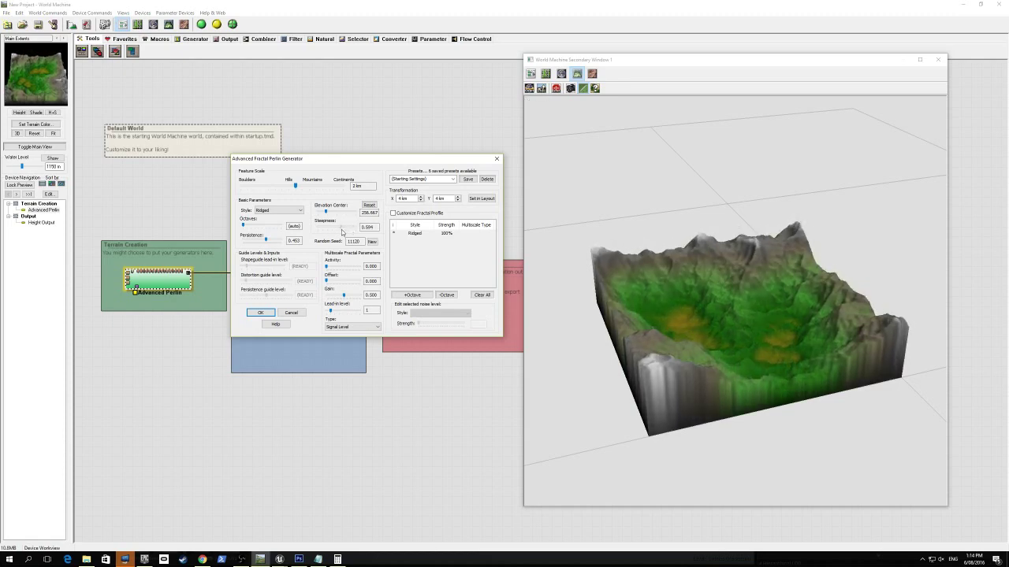
pyautogui.click(261, 313)
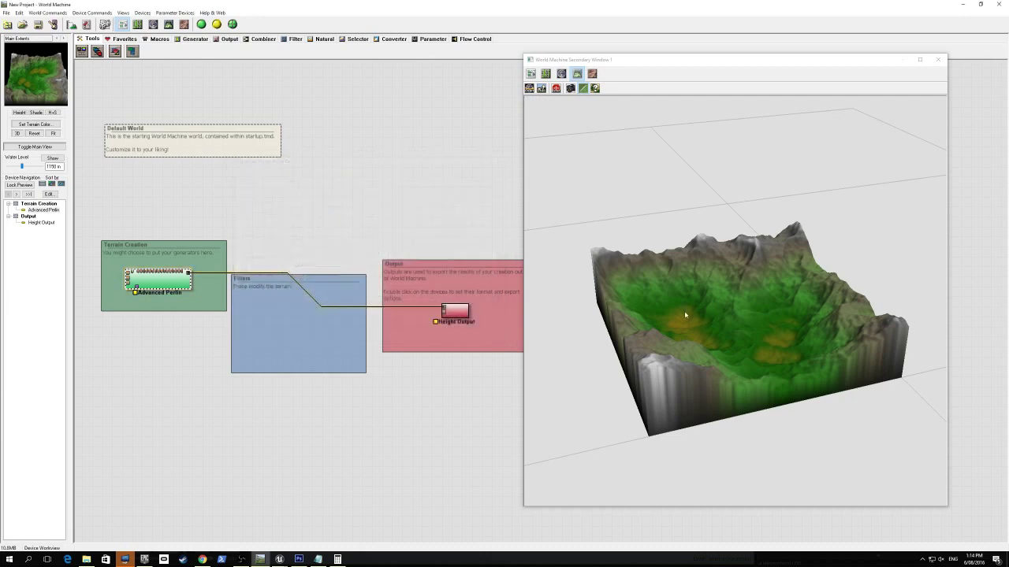
pyautogui.scroll(3, 686, 315)
pyautogui.scroll(-2, 686, 315)
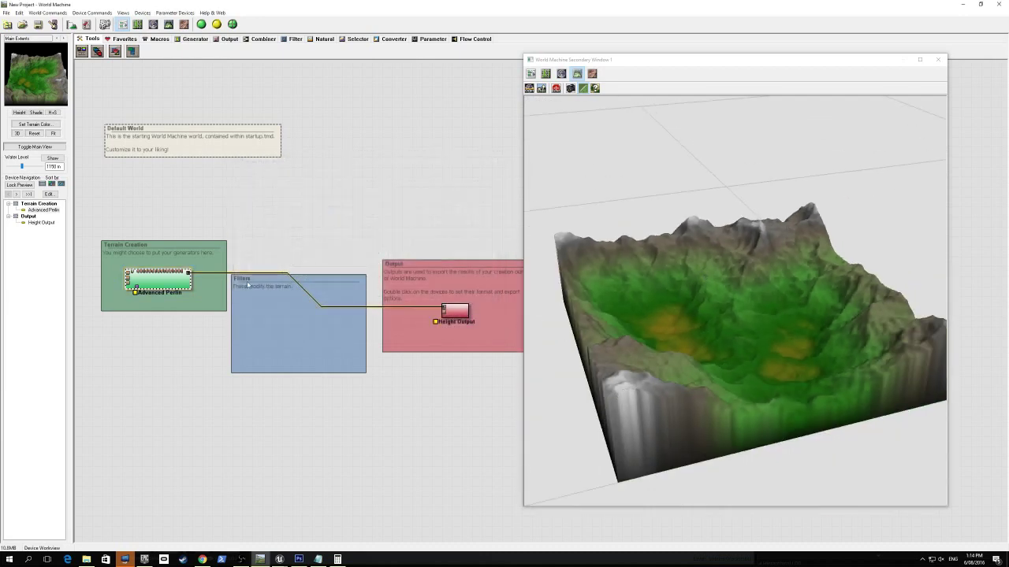
# - Add an Erosion device to the workview above the Filters group
pyautogui.press('Tab')
pyautogui.press('Tab')
pyautogui.click(309, 42)
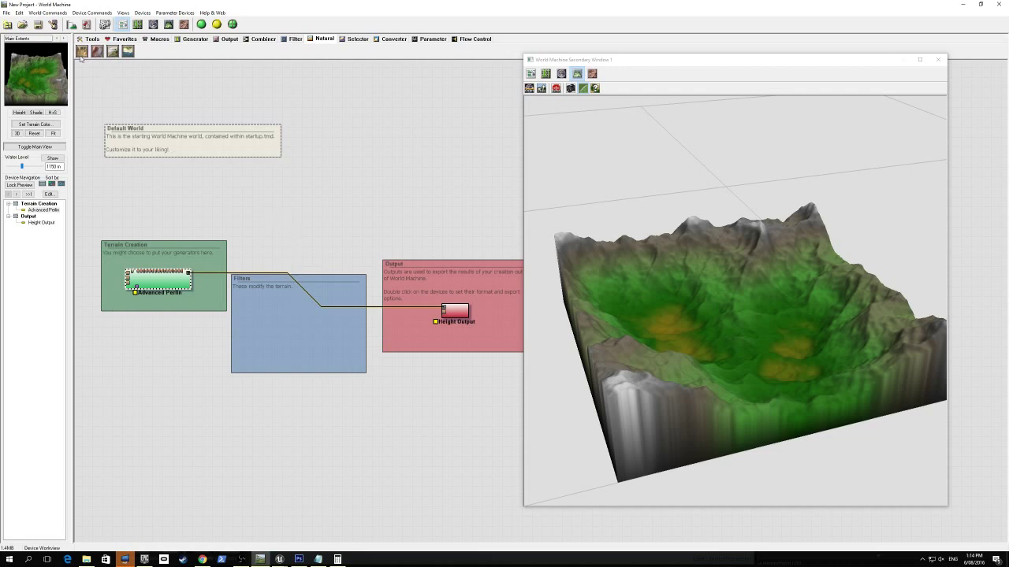
pyautogui.click(82, 55)
pyautogui.click(278, 222)
pyautogui.click(380, 233)
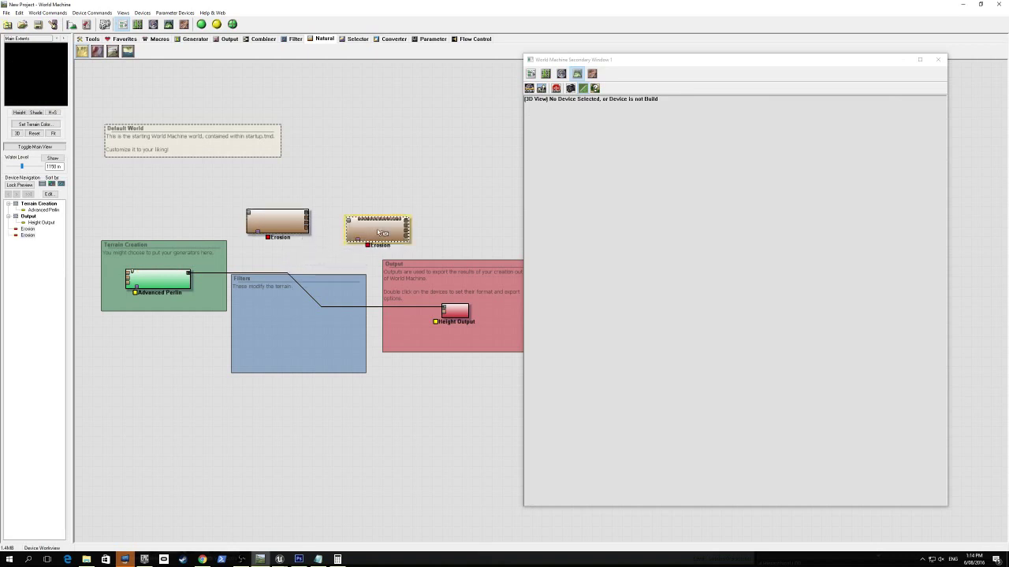
pyautogui.rightClick(365, 186)
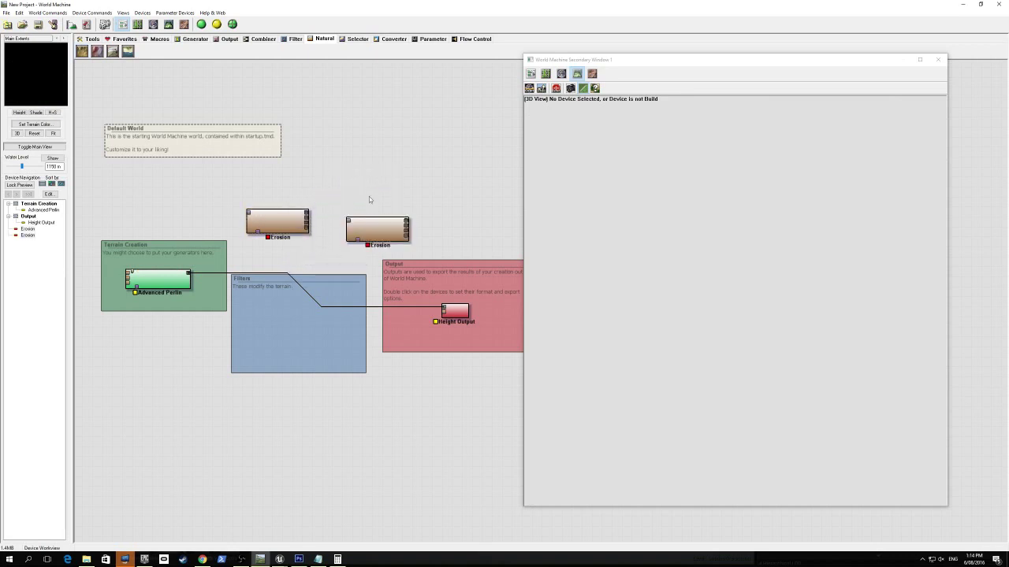
pyautogui.click(379, 229)
pyautogui.press('Delete')
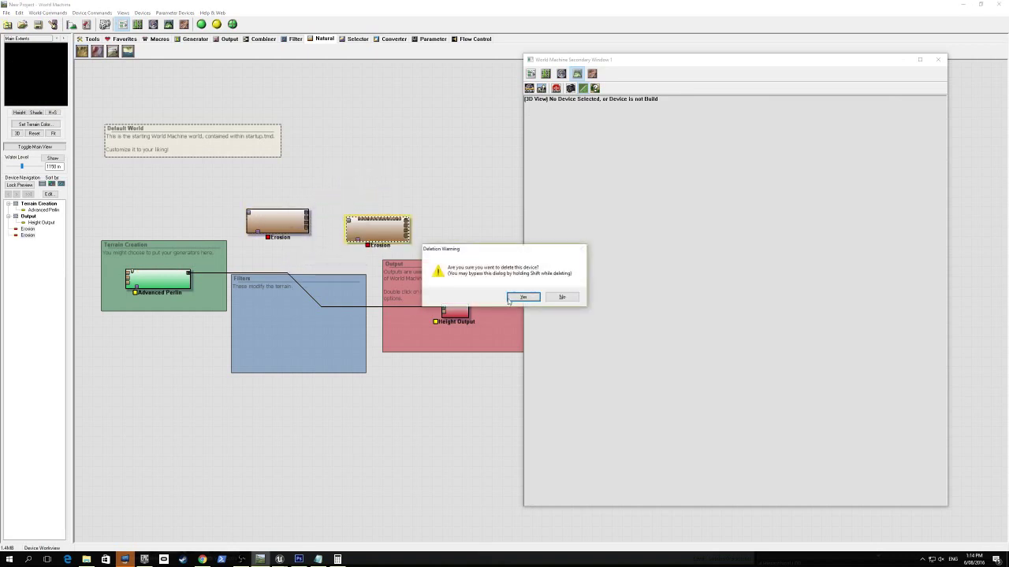
pyautogui.click(523, 298)
# - Move the Erosion device into the Filters group and wire it between Advanced Perlin and Height Output
pyautogui.moveTo(277, 221); pyautogui.dragTo(303, 325)
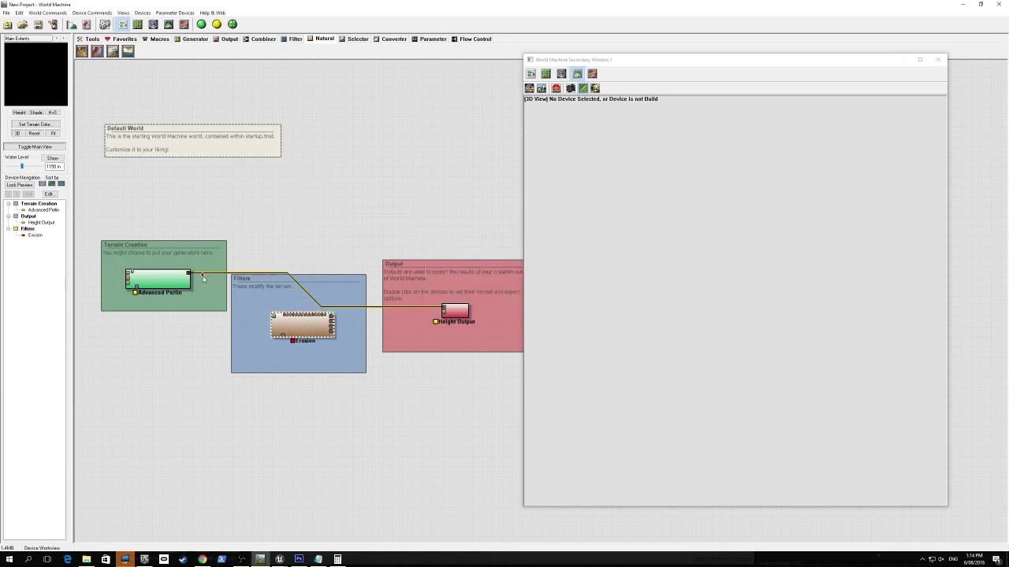
pyautogui.click(193, 278)
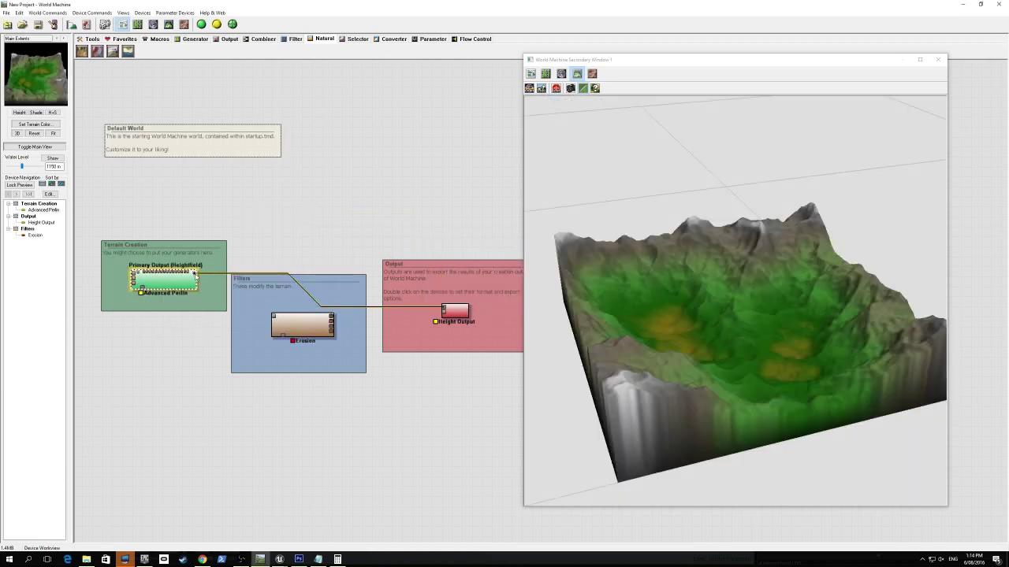
pyautogui.click(272, 317)
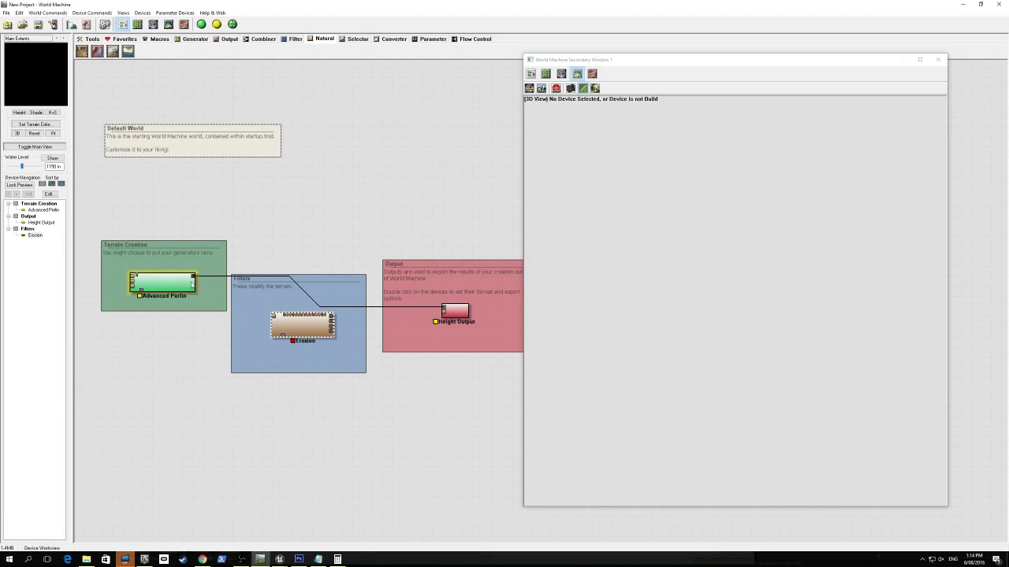
pyautogui.click(192, 281)
pyautogui.moveTo(196, 279); pyautogui.dragTo(276, 319)
pyautogui.moveTo(443, 308); pyautogui.dragTo(332, 316)
# - In the Erosion device's settings, enable geological-time enhancement and set the erosive power to 0.649
pyautogui.doubleClick(319, 317)
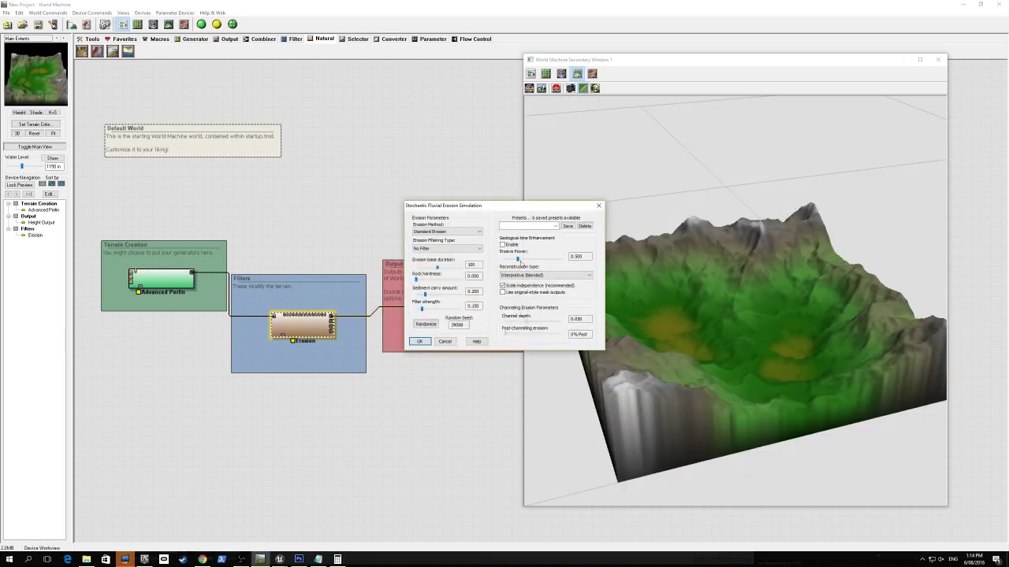
pyautogui.click(514, 246)
pyautogui.moveTo(517, 259); pyautogui.dragTo(522, 260)
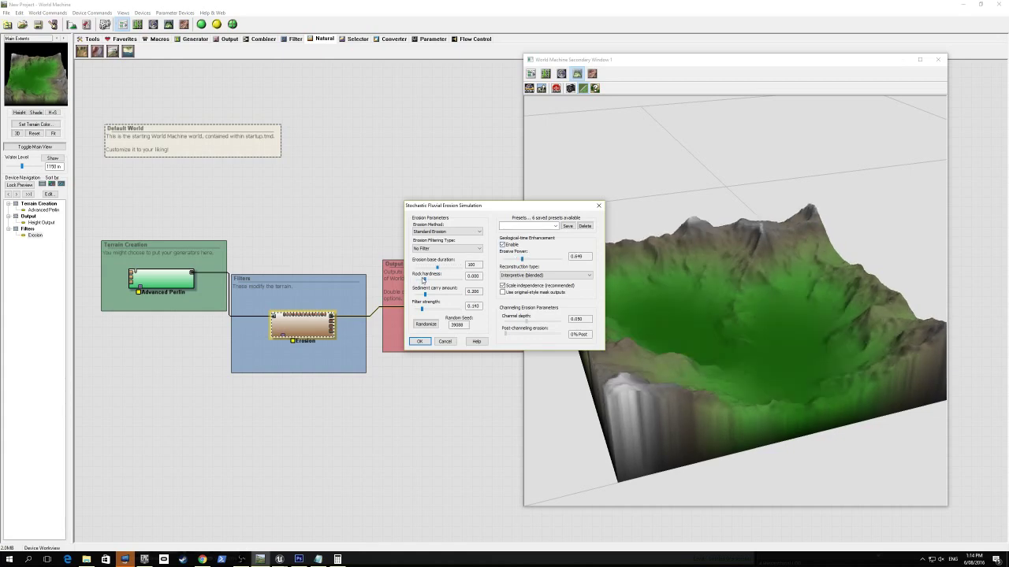
# - Raise rock hardness almost to maximum, set sediment carry to 0.683, filter strength to 0.063 and base duration to 180, and confirm the erosion
pyautogui.moveTo(424, 279); pyautogui.dragTo(450, 298)
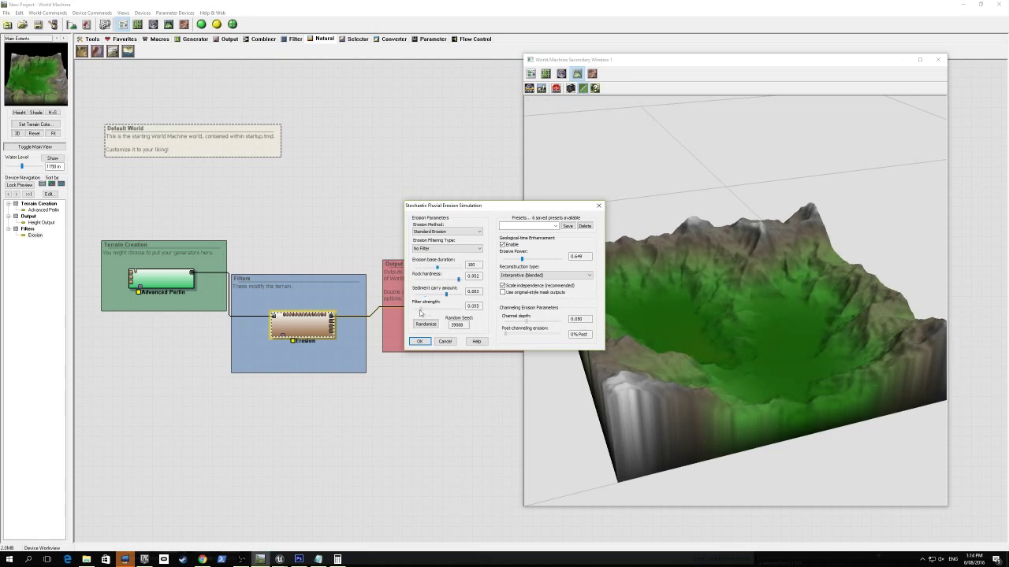
pyautogui.moveTo(419, 313); pyautogui.dragTo(418, 312)
pyautogui.moveTo(437, 269); pyautogui.dragTo(456, 271)
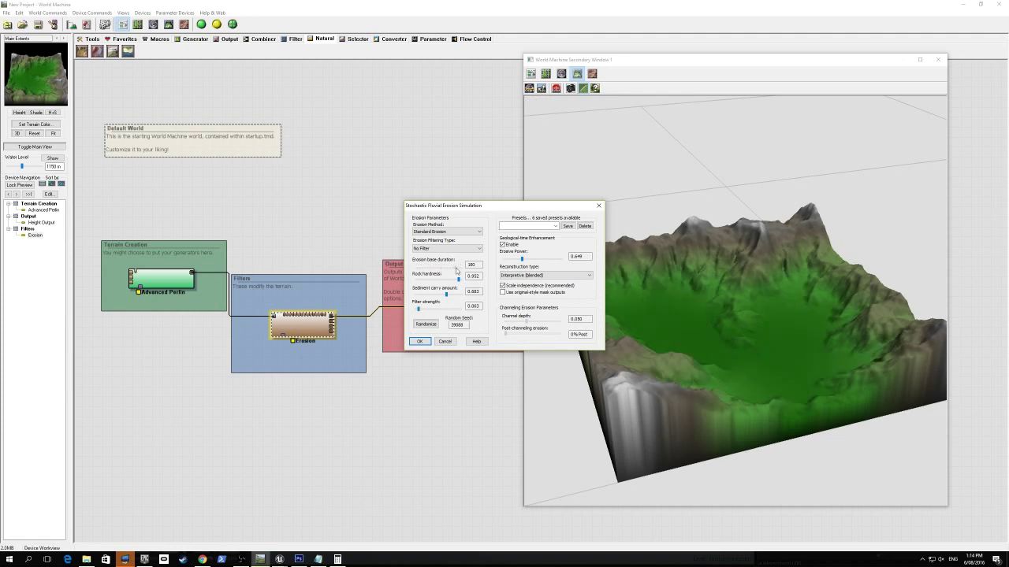
pyautogui.click(420, 341)
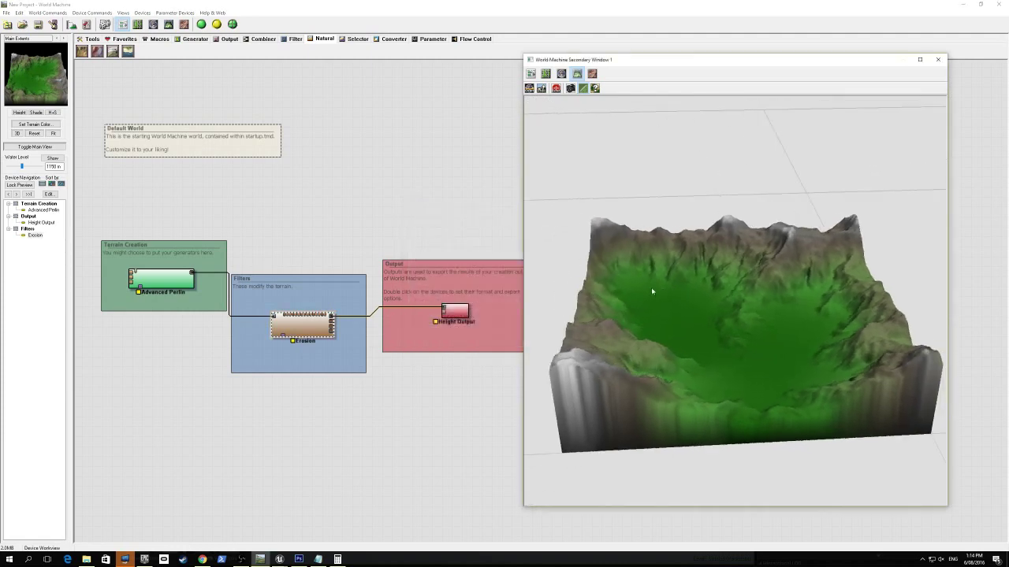
# - Set the Height Output device's file format to 16-bit RAW16
pyautogui.moveTo(651, 292); pyautogui.dragTo(816, 273)
pyautogui.moveTo(393, 218); pyautogui.dragTo(341, 191, button='right')
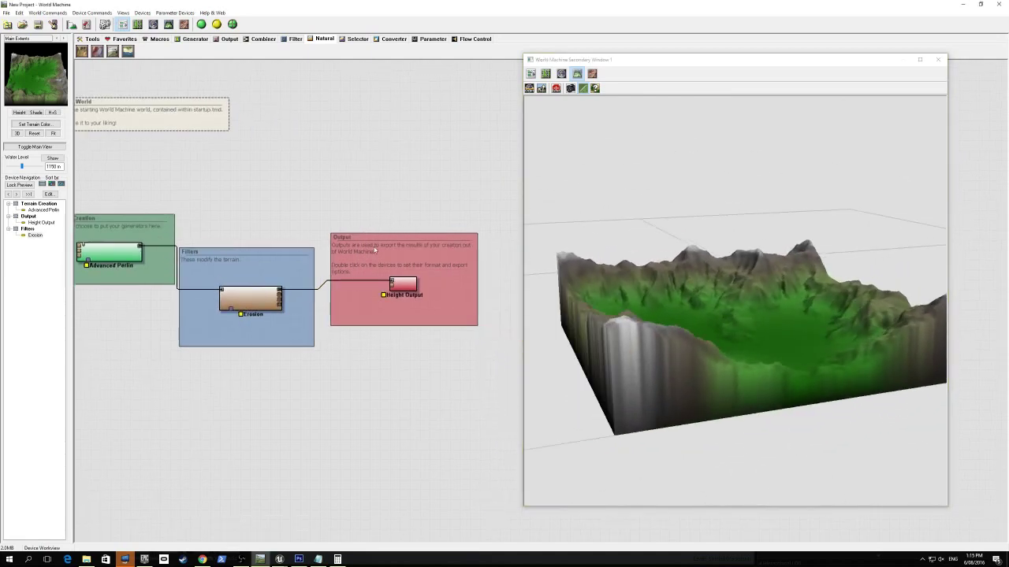
pyautogui.doubleClick(402, 284)
pyautogui.moveTo(466, 189); pyautogui.dragTo(305, 165)
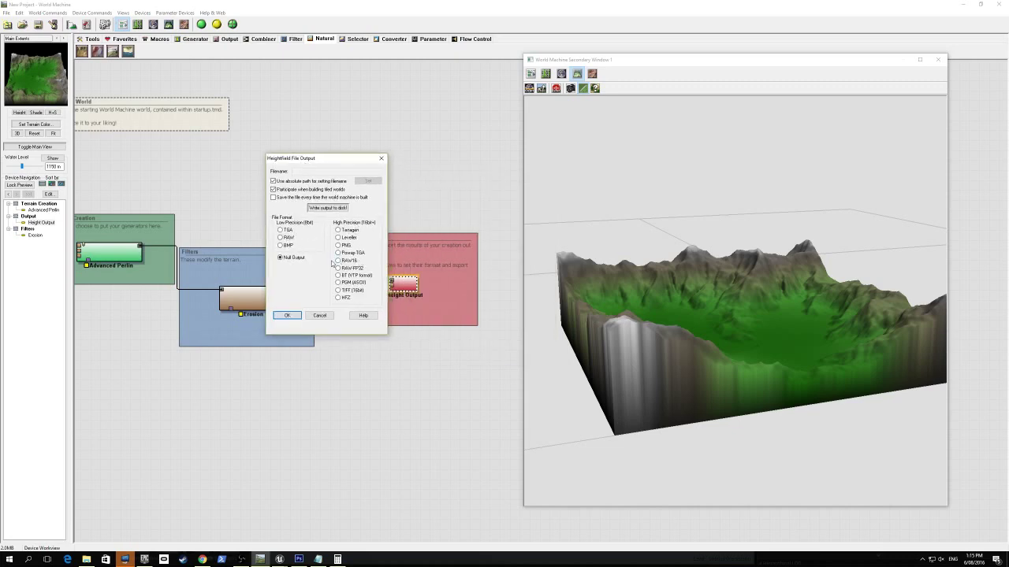
pyautogui.click(339, 246)
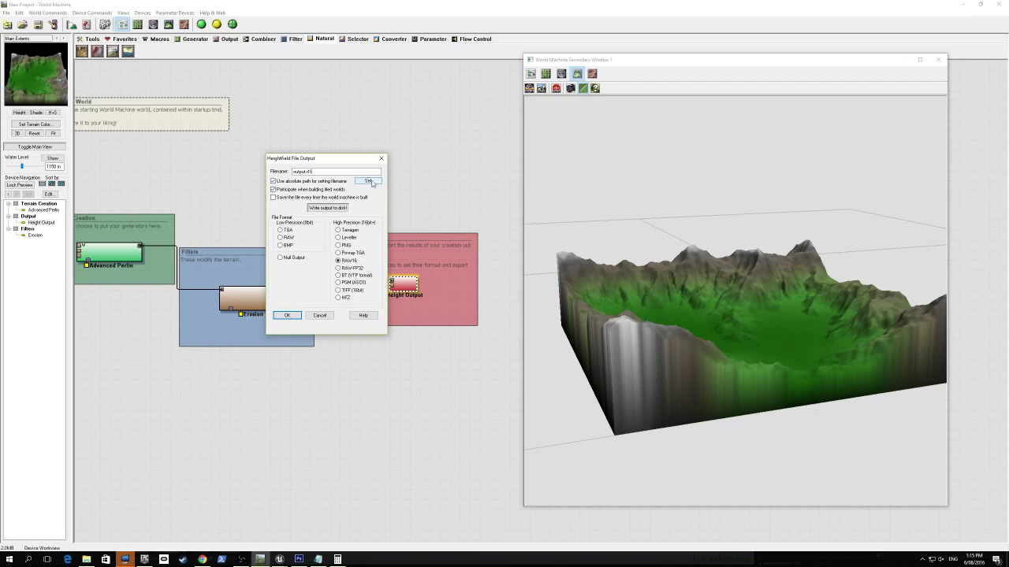
# - Set the output file to GenericLandscape_v01 in the GameAssets WorldMachineterrains folder on drive D and confirm the output settings
pyautogui.click(367, 180)
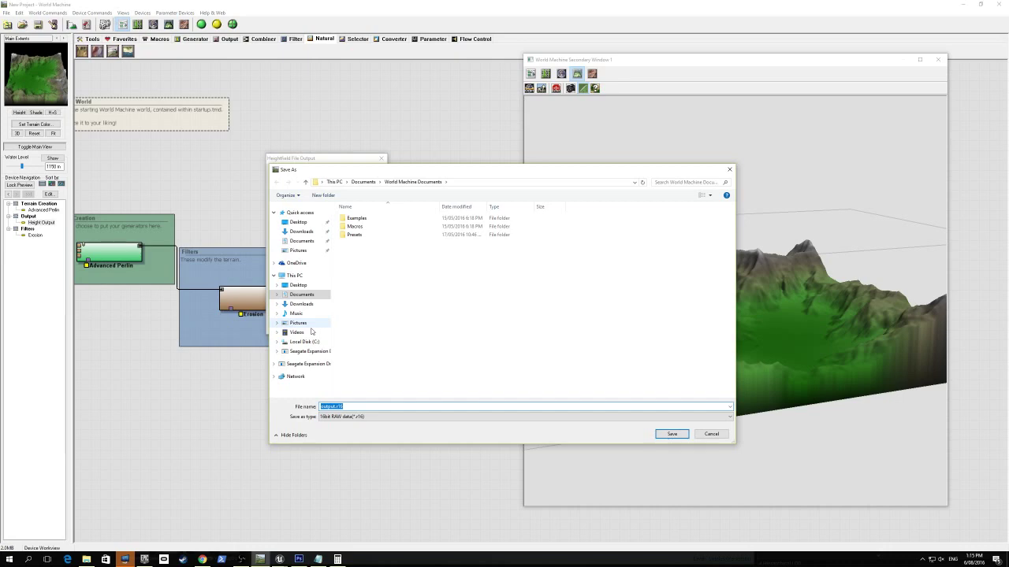
pyautogui.click(307, 363)
pyautogui.doubleClick(359, 238)
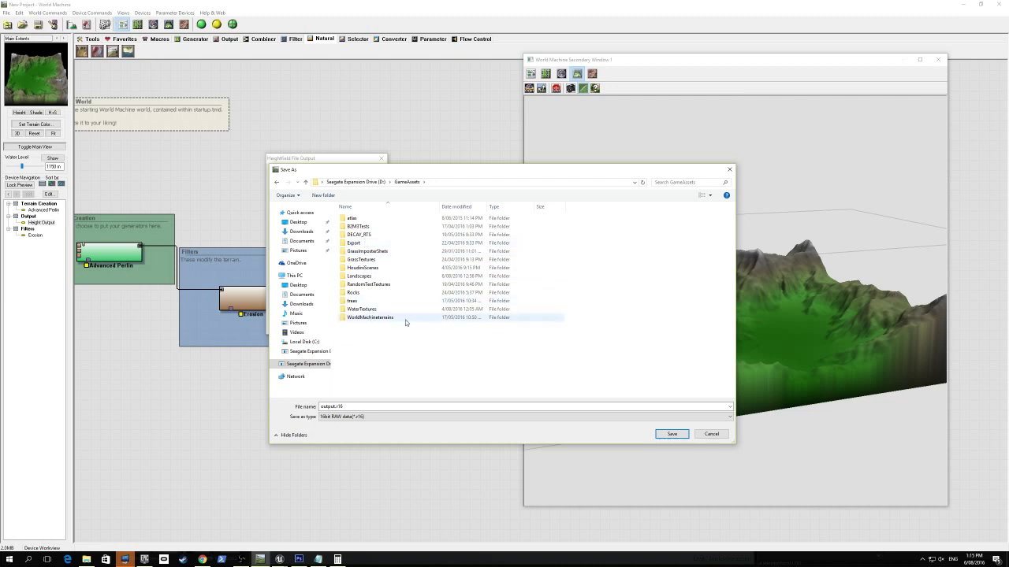
pyautogui.doubleClick(375, 317)
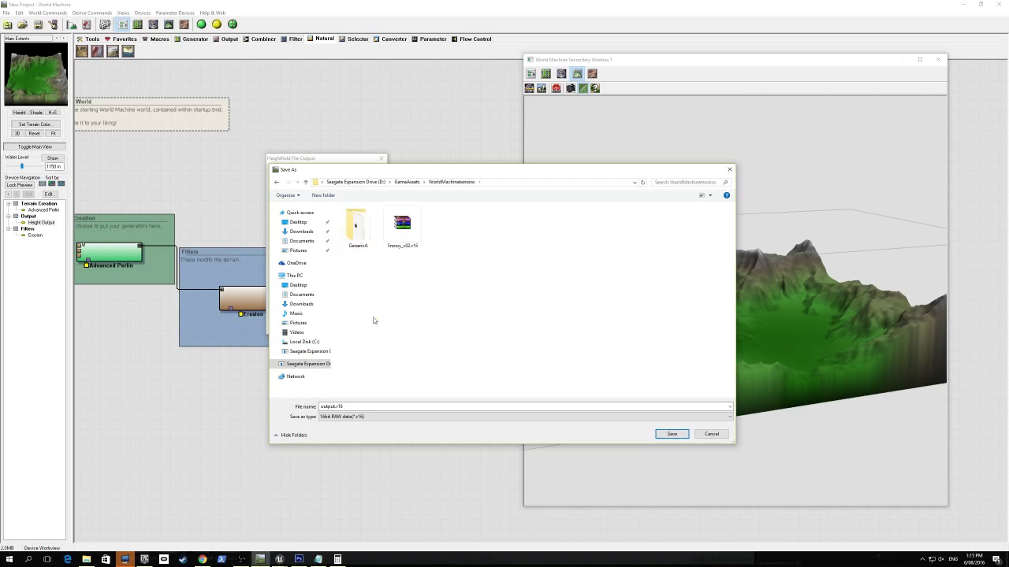
pyautogui.doubleClick(391, 403)
pyautogui.write('Gene')
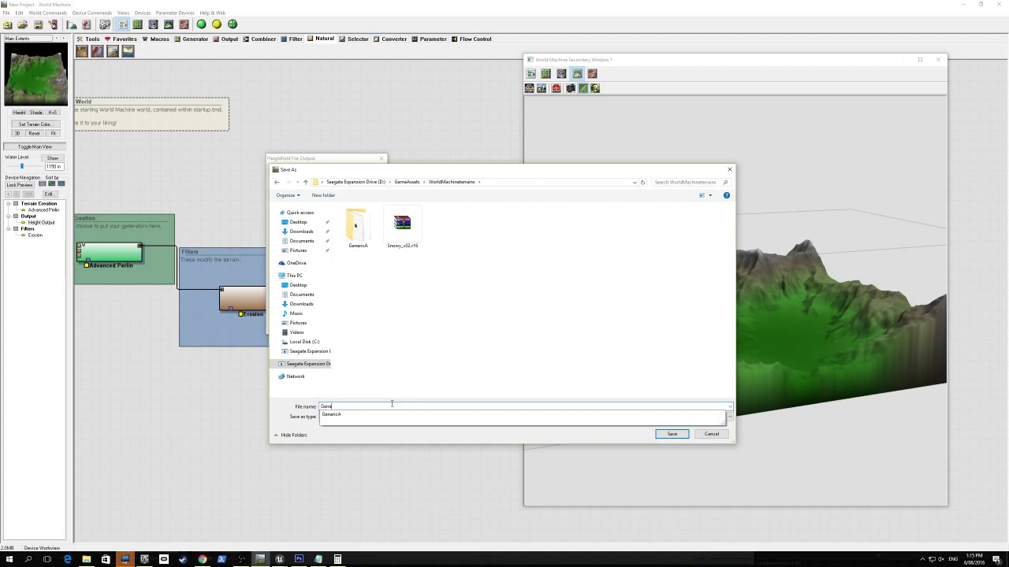
pyautogui.write('ricLandscape_v01')
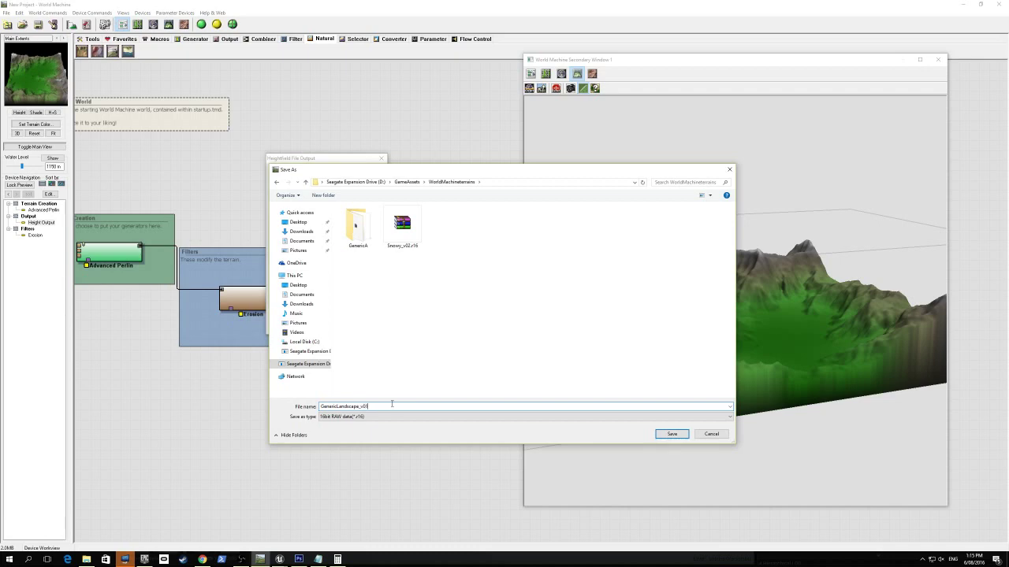
pyautogui.press('Return')
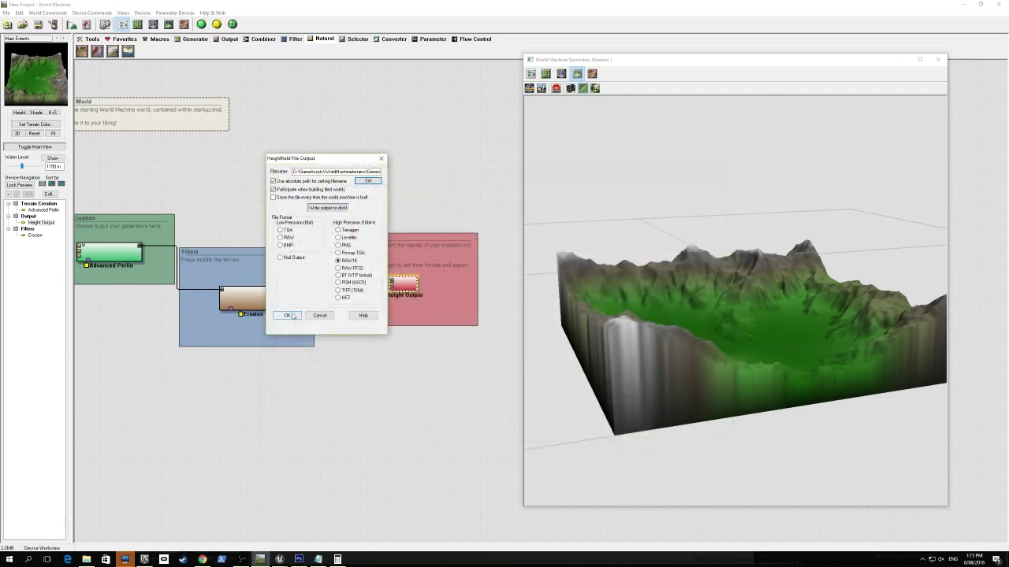
pyautogui.click(296, 316)
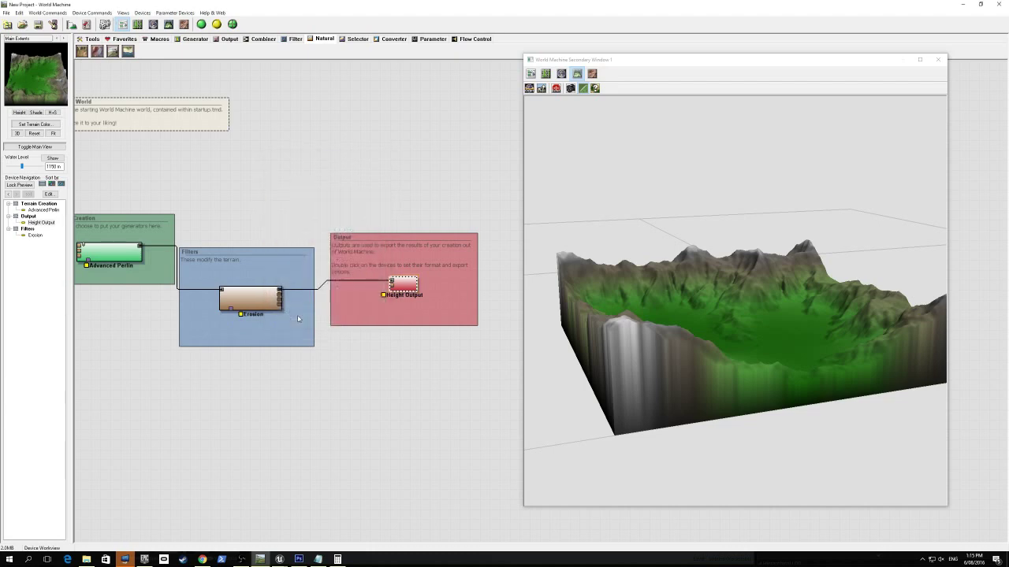
# - Open the project world parameters, switch to the Unreal documentation in Chrome and look up the recommended 4033x4033 landscape size
pyautogui.moveTo(312, 249); pyautogui.dragTo(408, 250, button='middle')
pyautogui.click(47, 13)
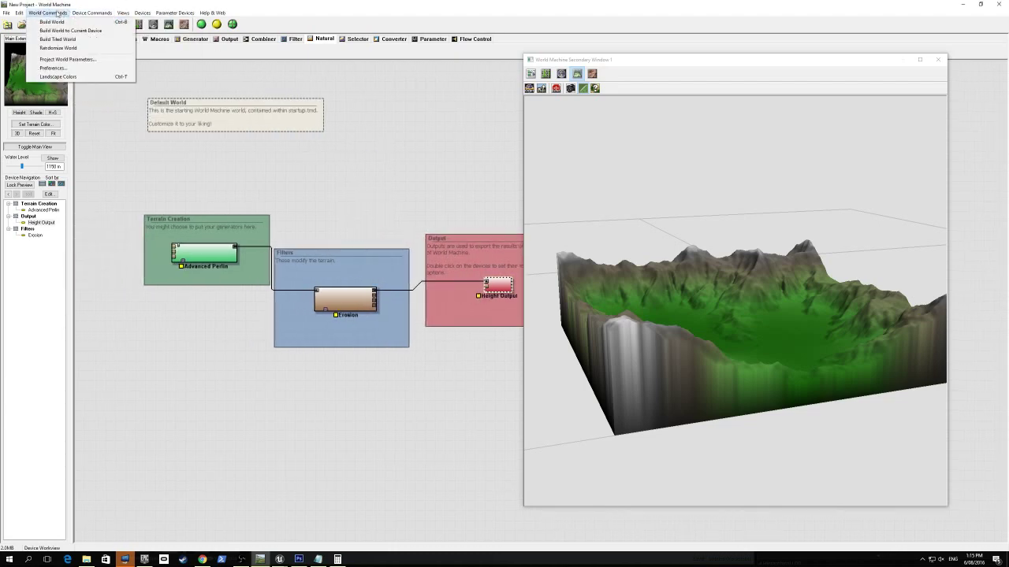
pyautogui.click(67, 59)
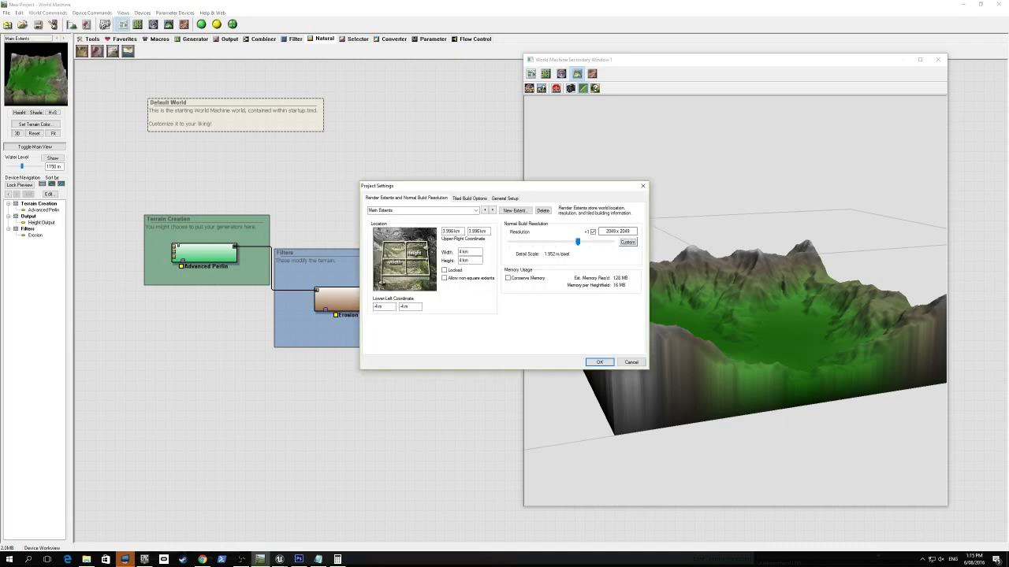
pyautogui.hotkey('alt', 'Tab')
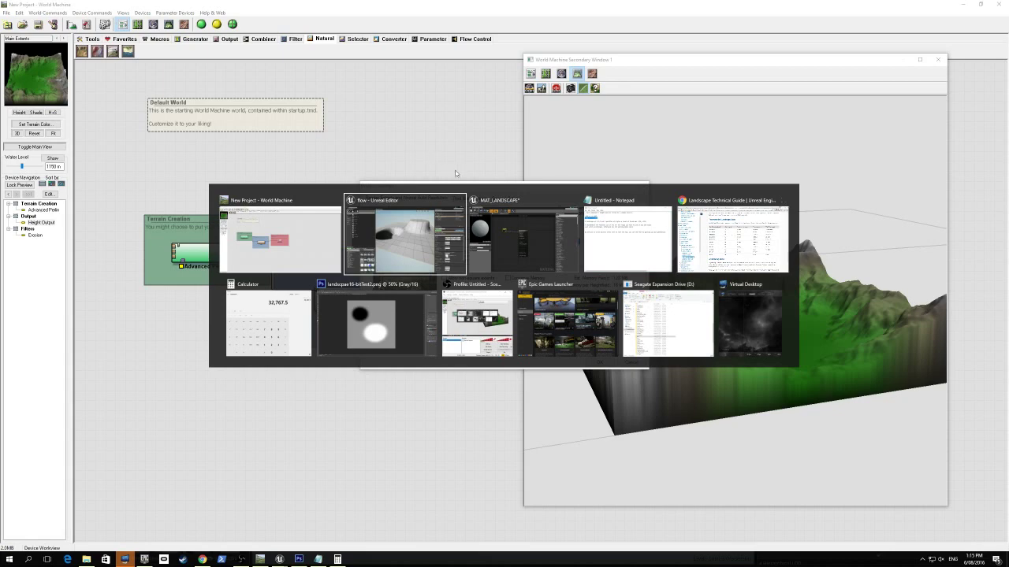
pyautogui.click(725, 232)
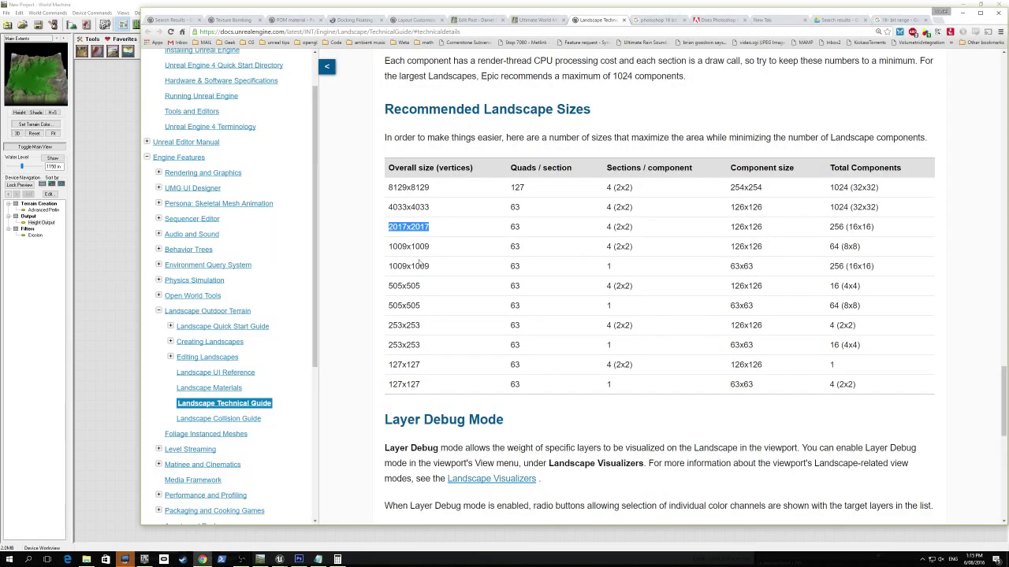
pyautogui.scroll(1, 418, 266)
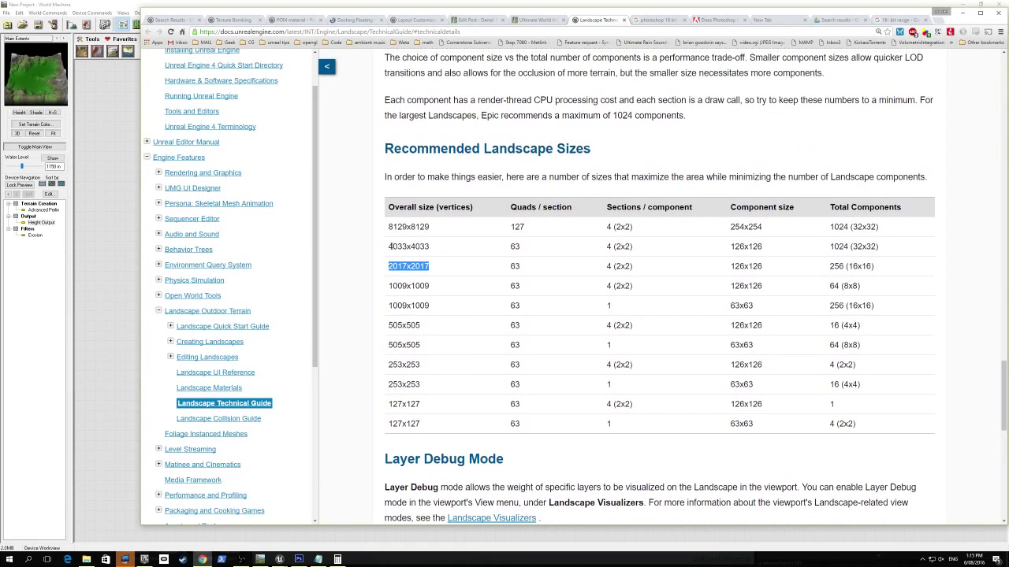
pyautogui.moveTo(387, 247); pyautogui.dragTo(428, 247)
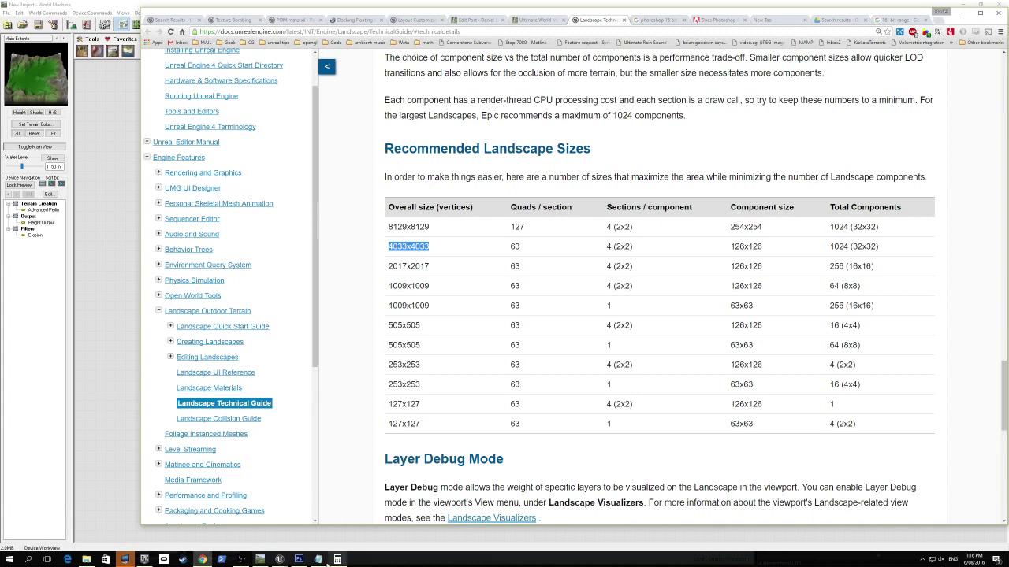
# - Back in World Machine, set the normal build resolution to a custom 4033 x 4033 and confirm the project settings
pyautogui.click(256, 561)
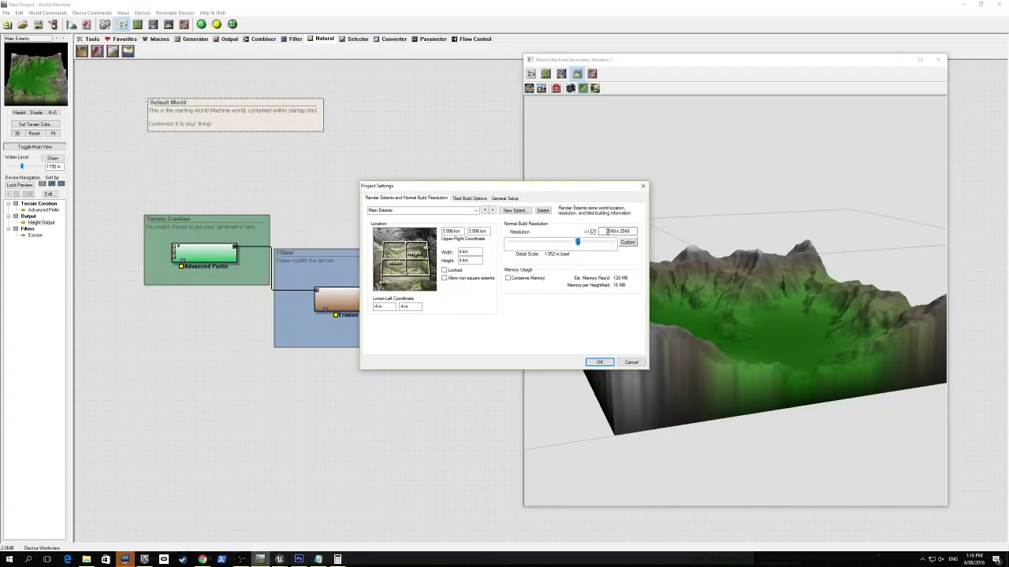
pyautogui.click(627, 243)
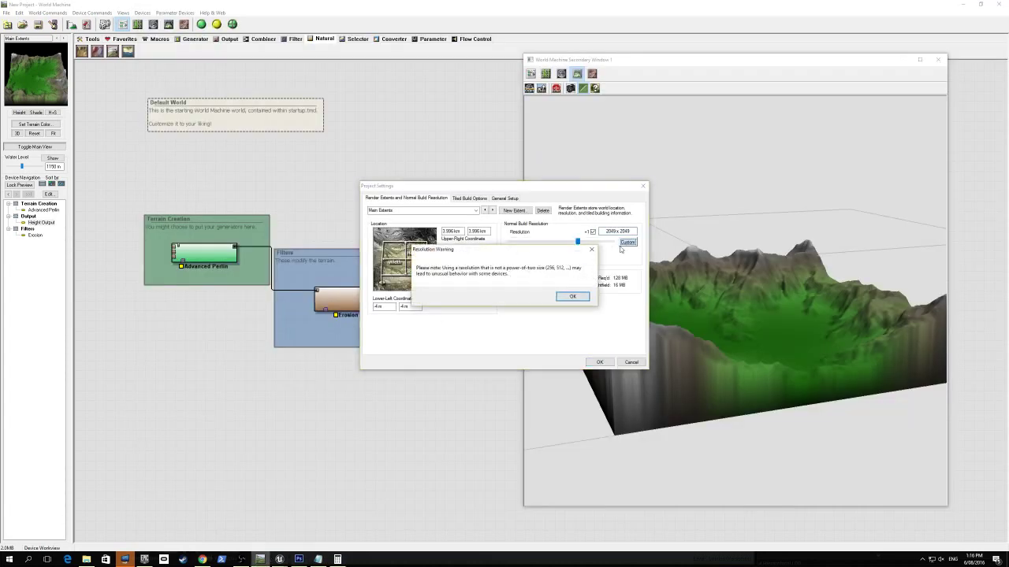
pyautogui.click(574, 298)
pyautogui.moveTo(607, 231); pyautogui.dragTo(631, 231)
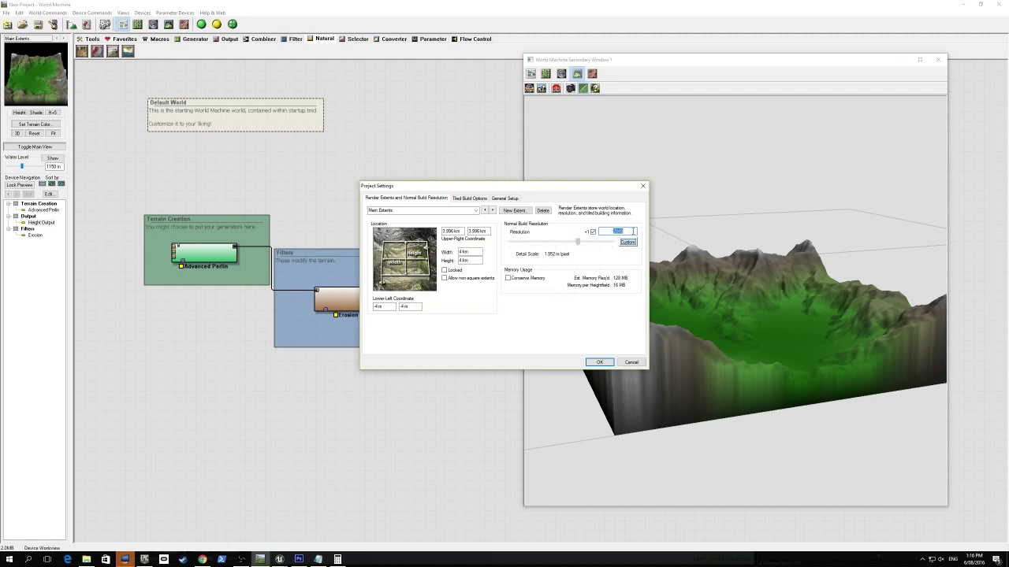
pyautogui.press('Return')
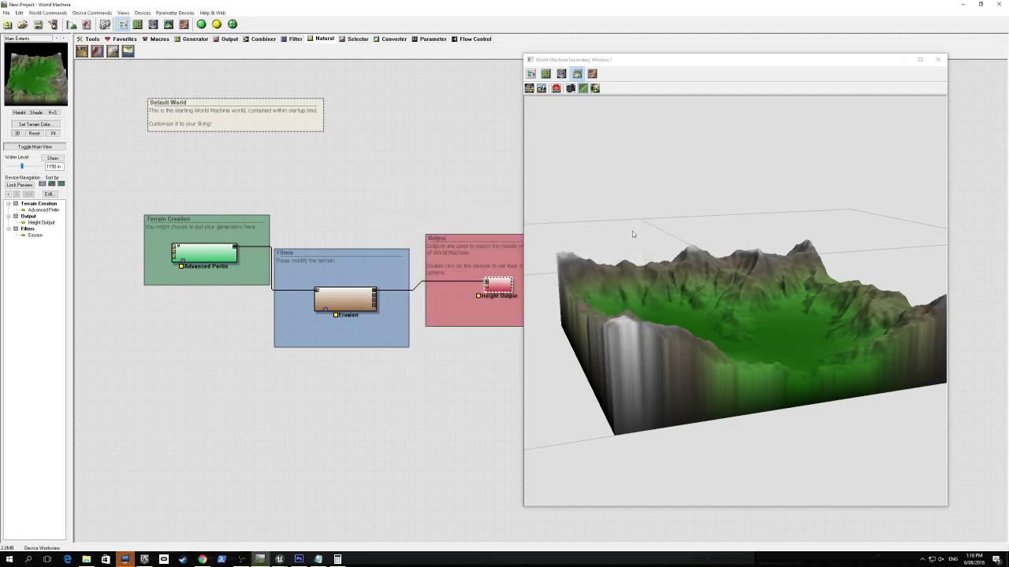
pyautogui.click(48, 13)
pyautogui.click(67, 59)
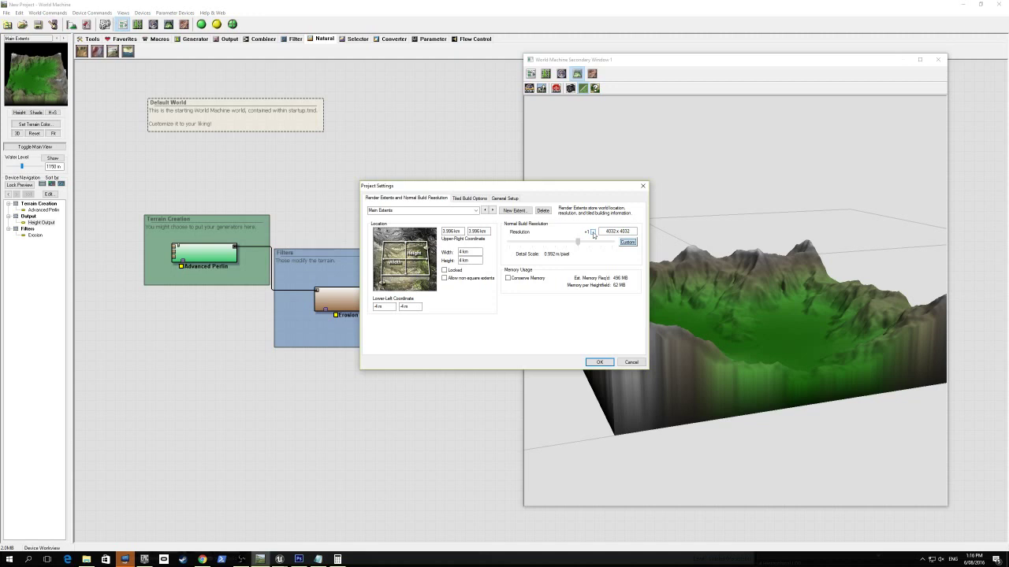
pyautogui.click(630, 229)
pyautogui.press('Return')
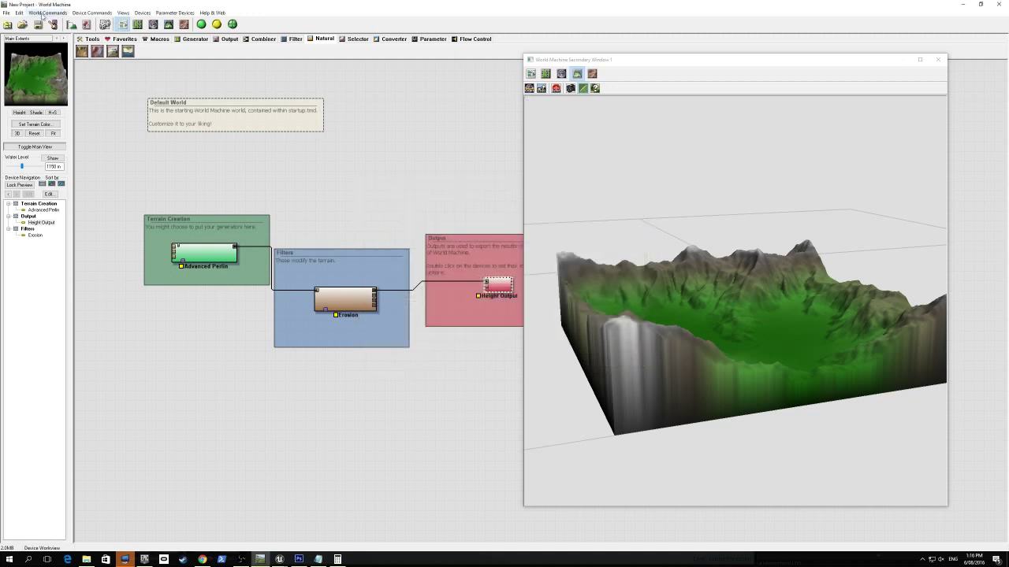
pyautogui.click(46, 12)
pyautogui.click(53, 61)
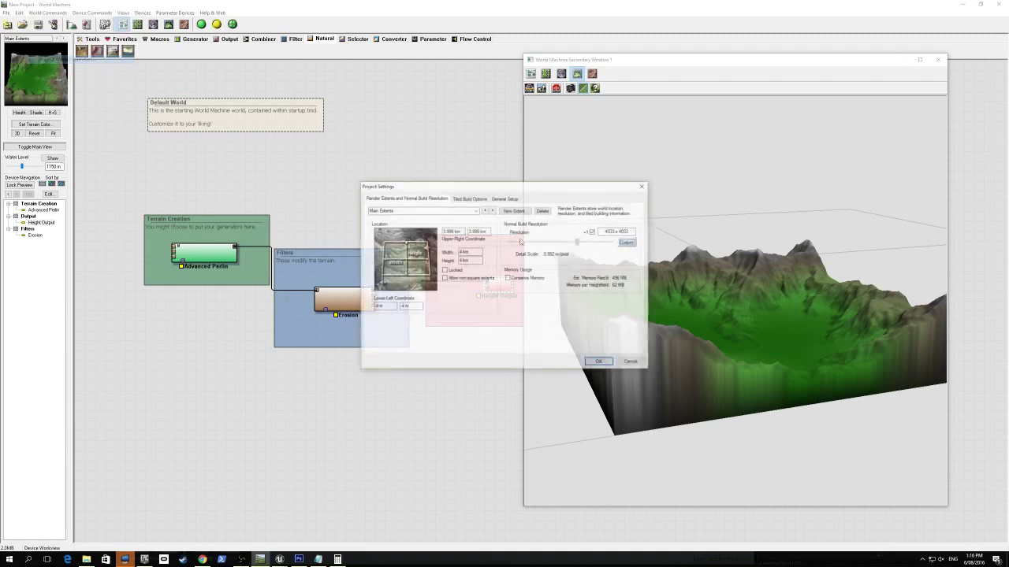
pyautogui.click(598, 361)
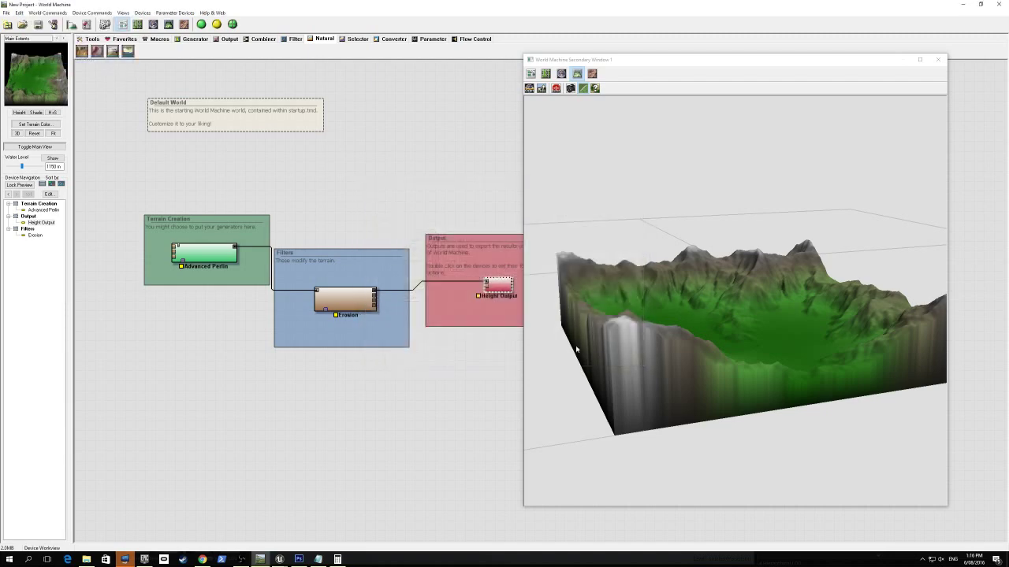
# - Try to write the Height Output device's heightmap to disk, declining the world build and cancelling the dialog
pyautogui.moveTo(351, 163); pyautogui.dragTo(164, 184, button='middle')
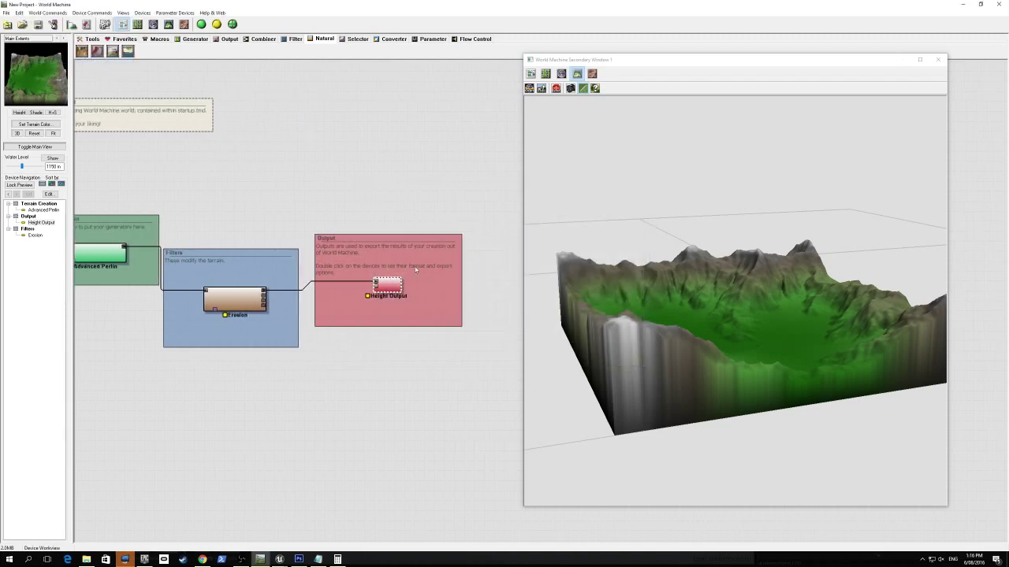
pyautogui.doubleClick(390, 286)
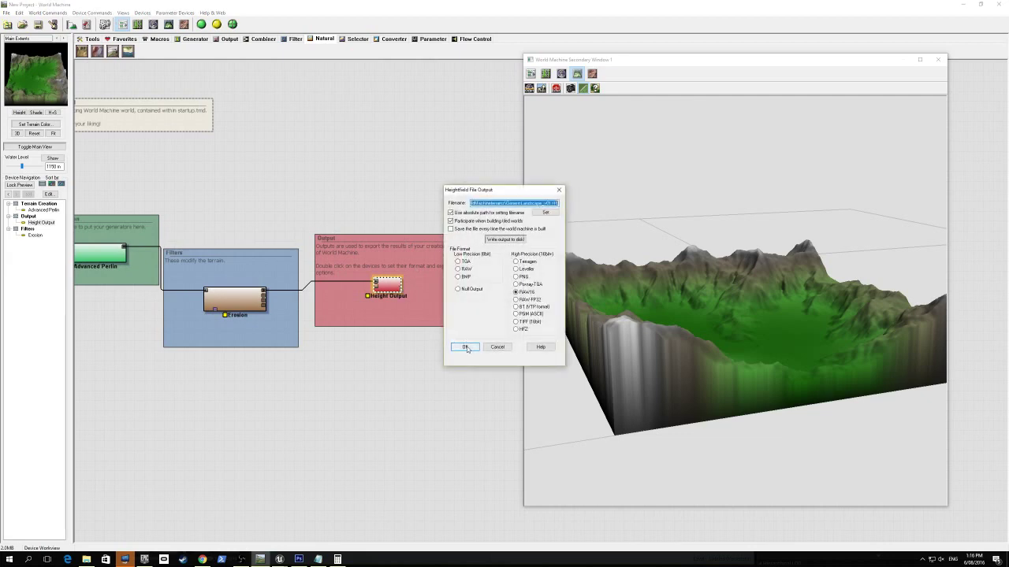
pyautogui.click(499, 241)
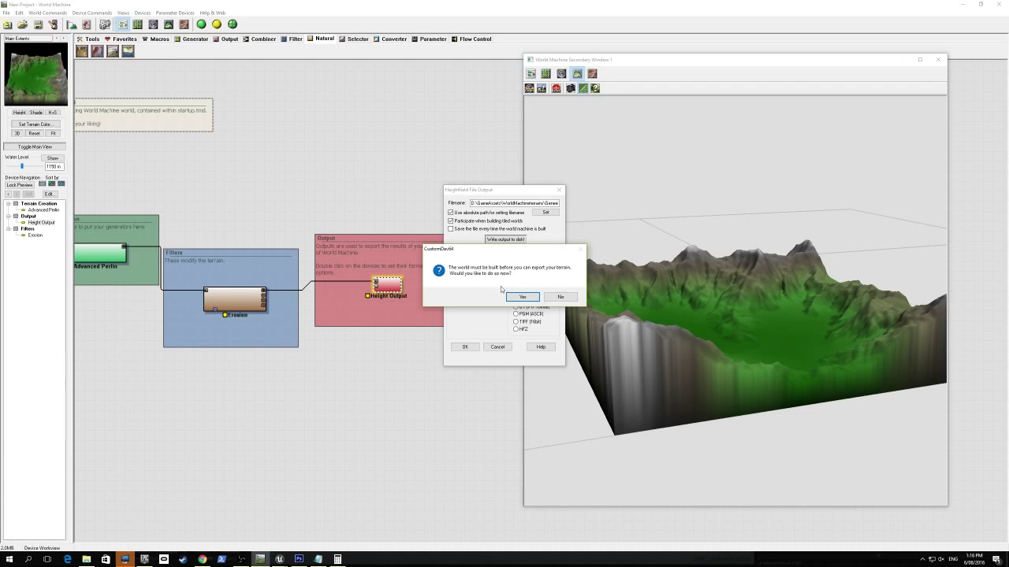
pyautogui.click(560, 297)
pyautogui.click(488, 348)
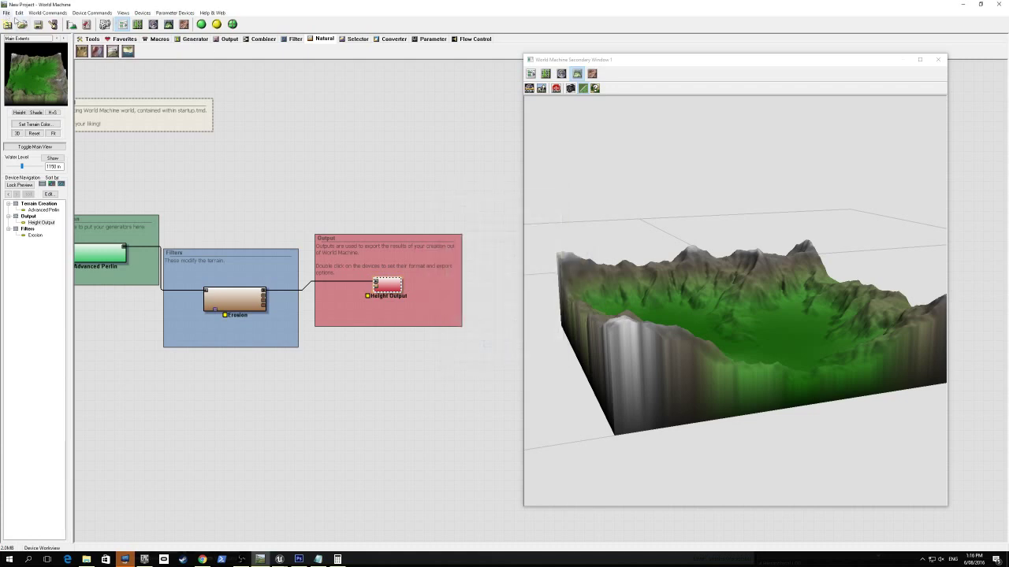
# - Start a normal build of the world at 4033 x 4033 and terminate it while the erosion is being computed
pyautogui.click(105, 14)
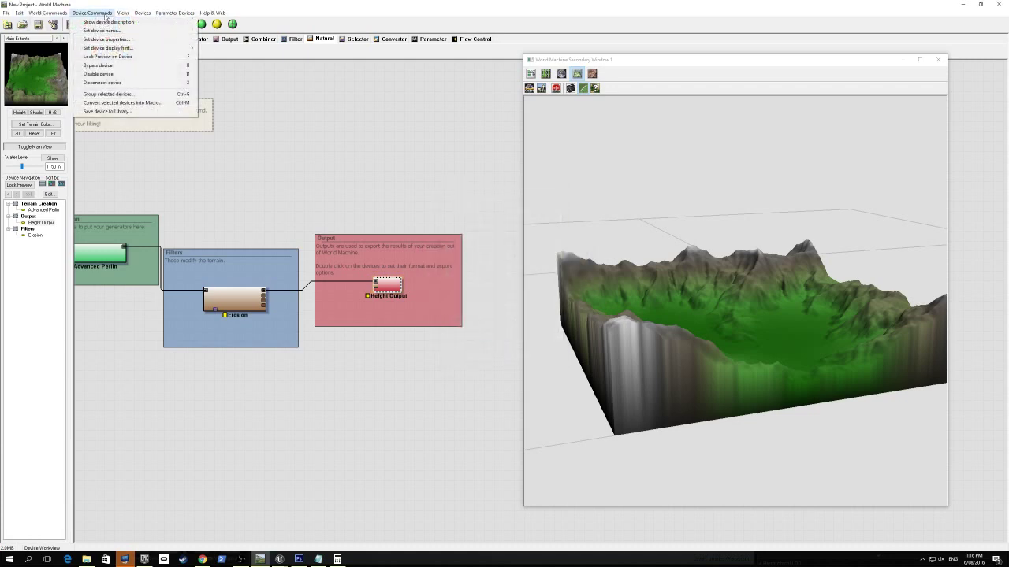
pyautogui.click(105, 14)
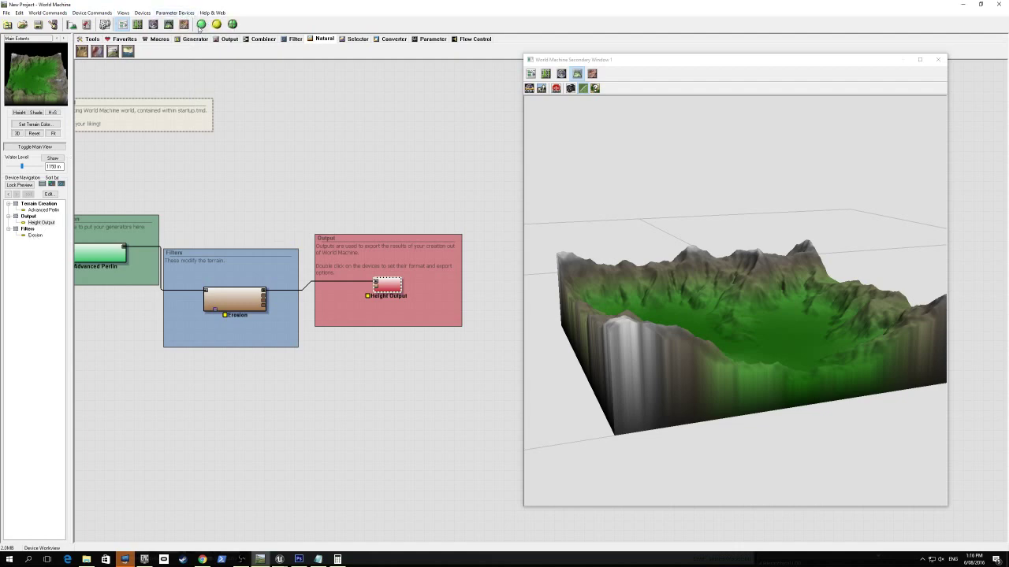
pyautogui.click(200, 24)
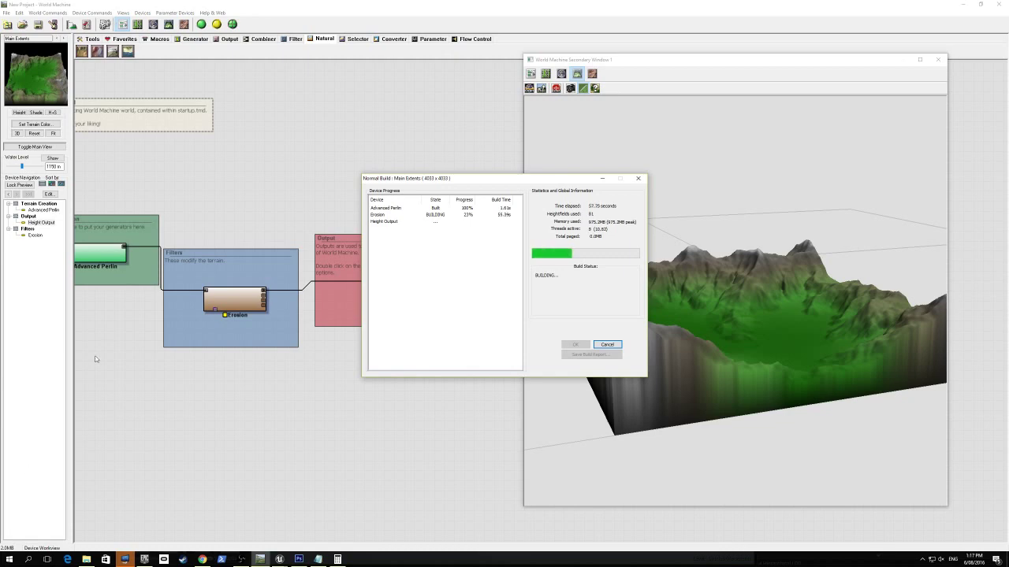
pyautogui.click(607, 345)
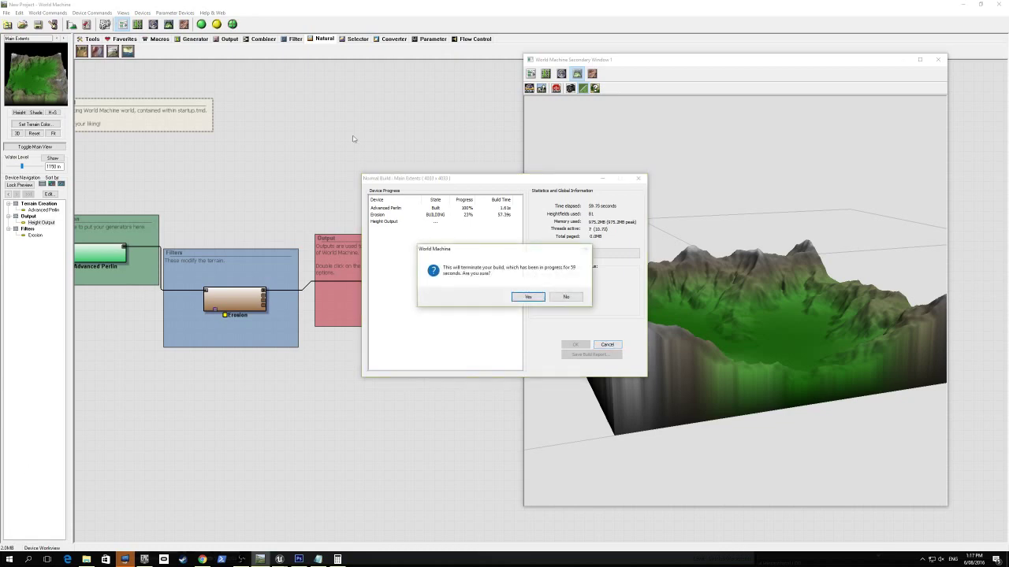
pyautogui.click(528, 297)
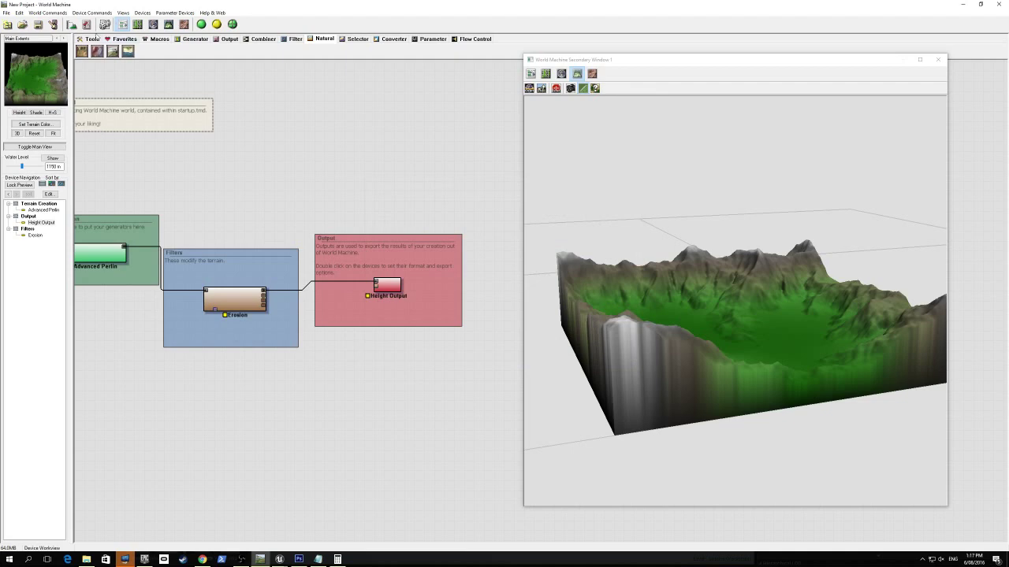
# - Look up the smaller 2017x2017 size in the Unreal recommended landscape sizes table in Chrome and return to World Machine
pyautogui.click(36, 13)
pyautogui.click(202, 559)
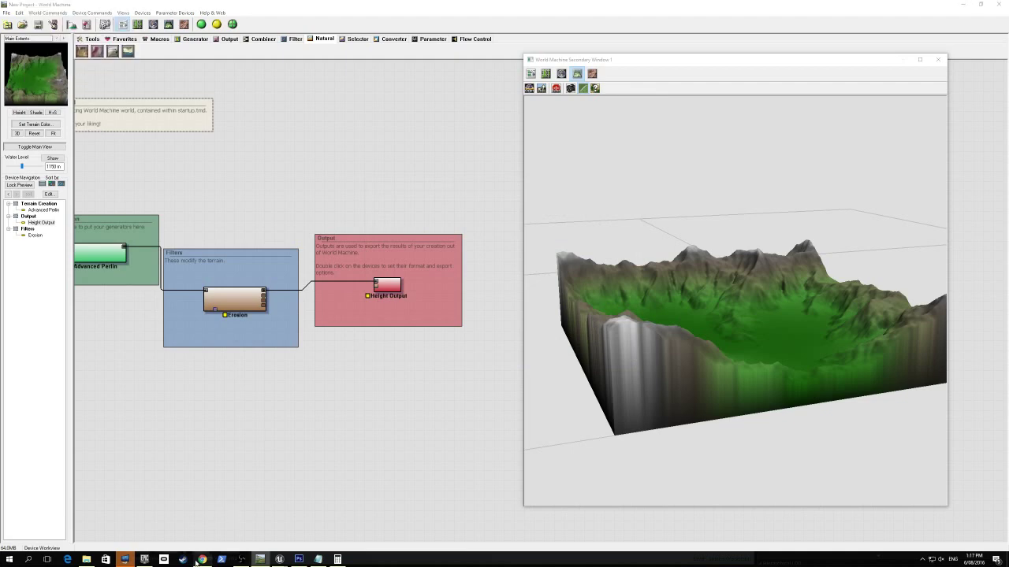
pyautogui.moveTo(386, 267); pyautogui.dragTo(441, 266)
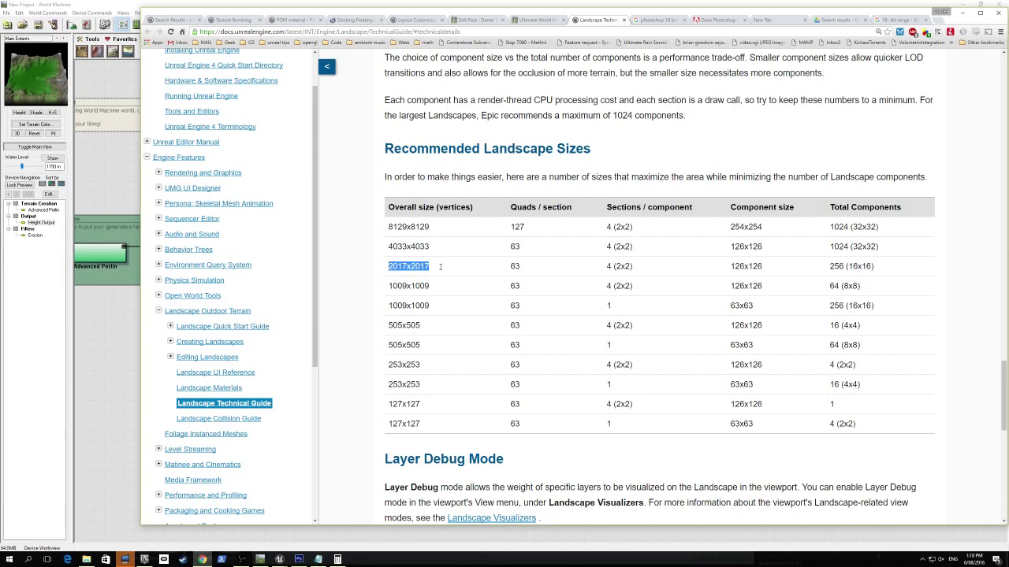
pyautogui.click(93, 185)
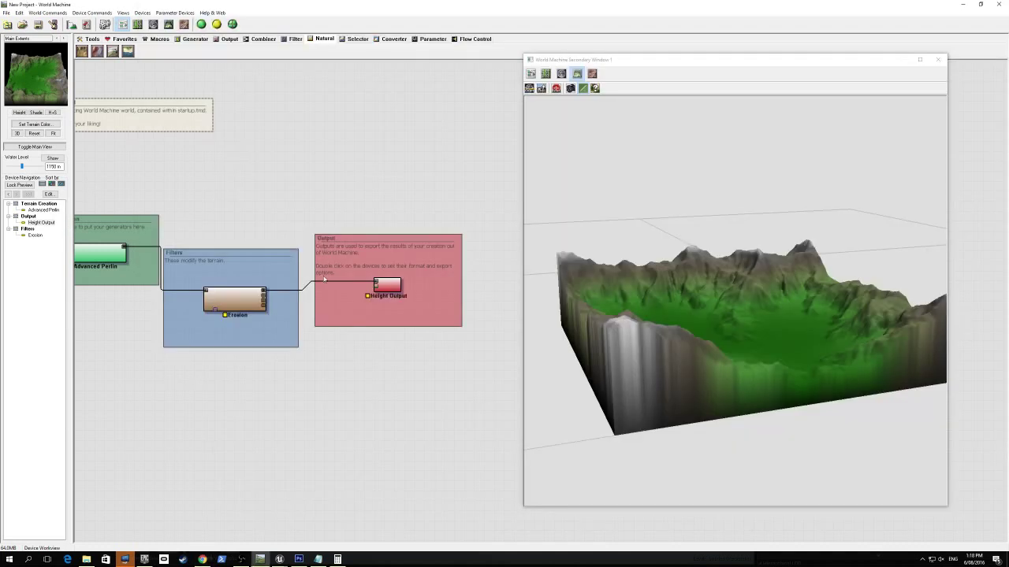
# - In the project world parameters, set both upper-right coordinates of the main extents to 2 km
pyautogui.click(19, 13)
pyautogui.moveTo(41, 109)
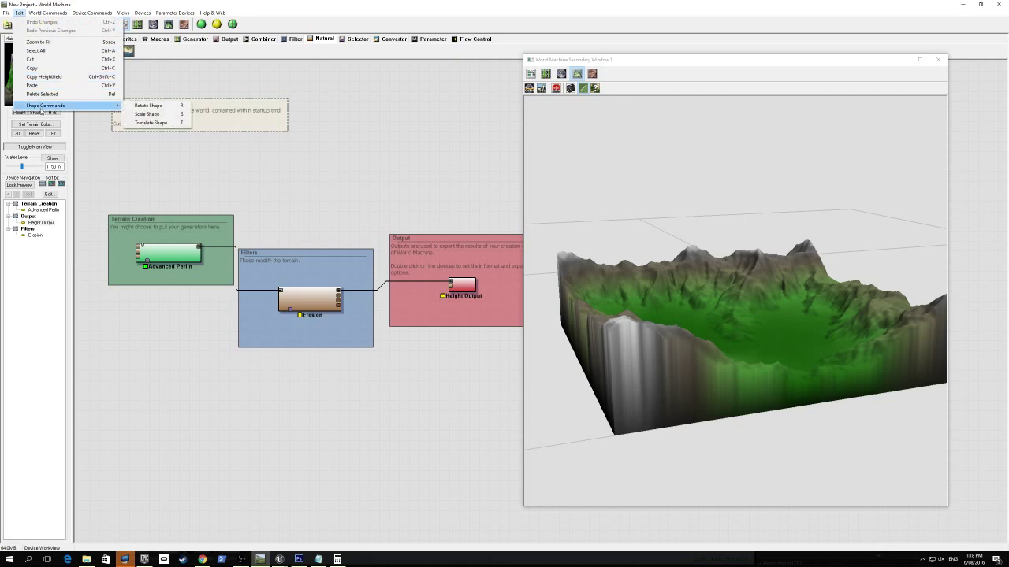
pyautogui.click(59, 59)
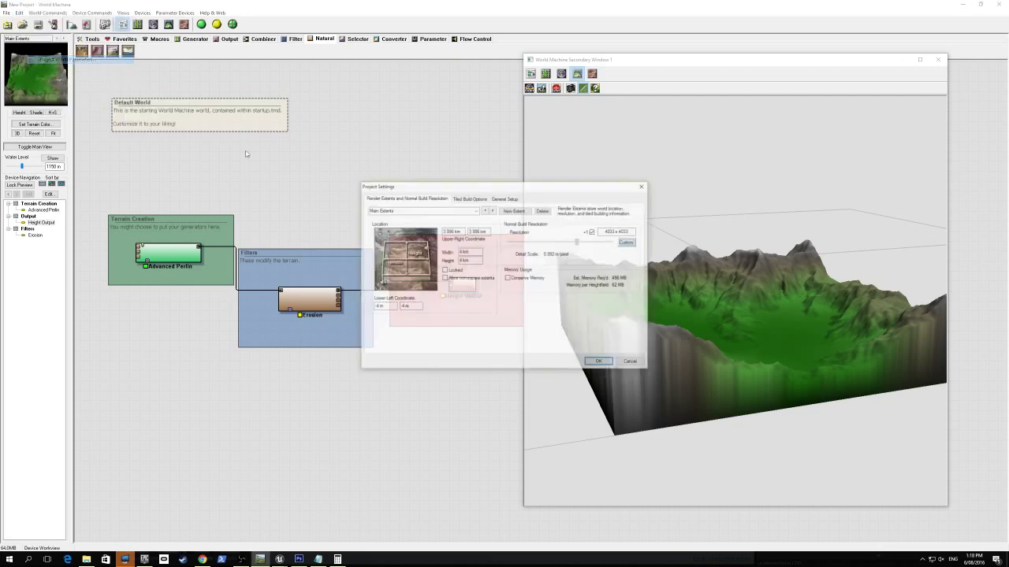
pyautogui.moveTo(443, 231); pyautogui.dragTo(463, 232)
pyautogui.write('2')
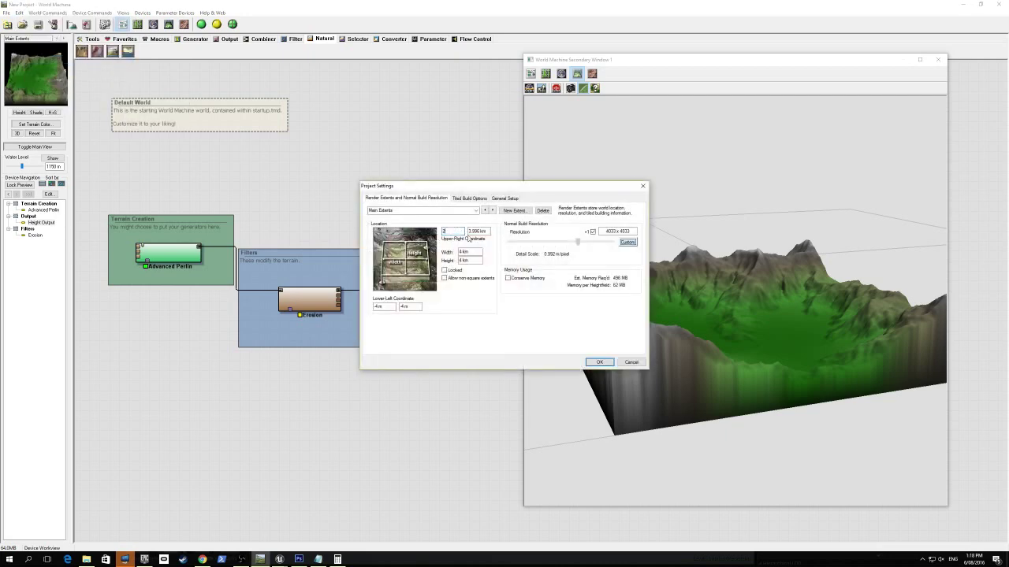
pyautogui.press('Tab')
pyautogui.write('2')
pyautogui.press('Tab')
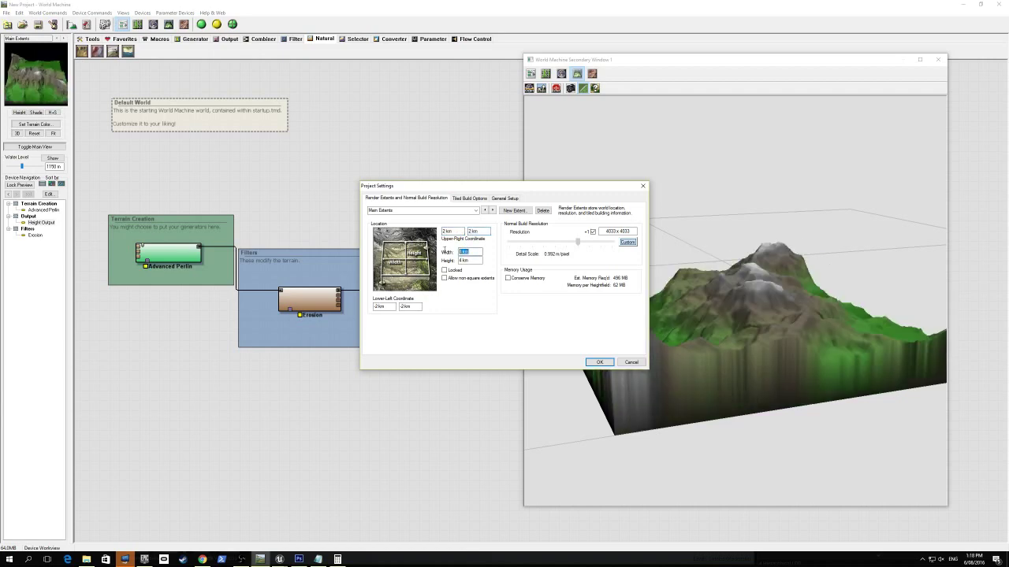
# - Set the width and height of the main extents to 2 km each
pyautogui.write('2')
pyautogui.press('Tab')
pyautogui.write('2')
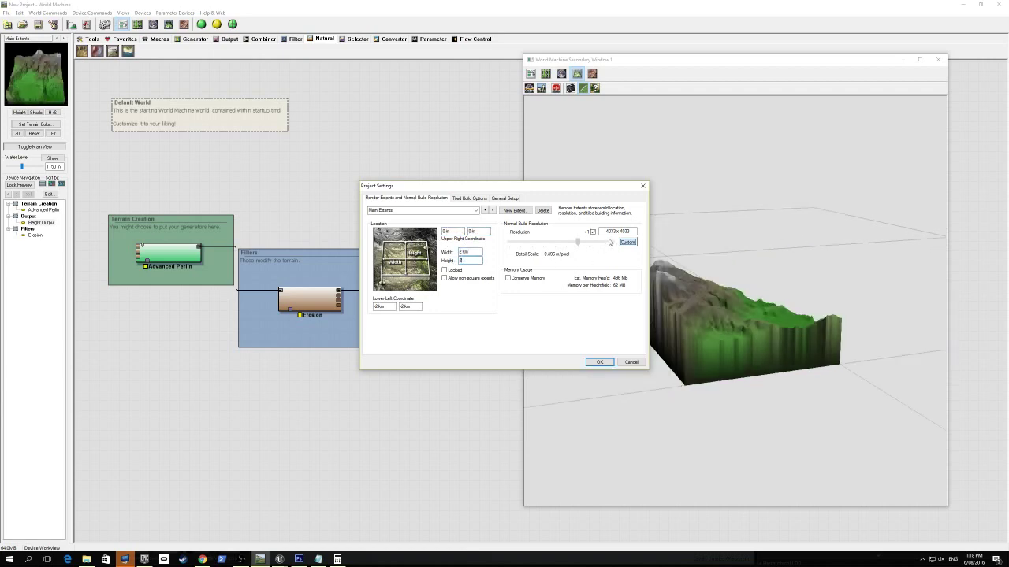
# - Recheck the 2017x2017 landscape size in the Chrome table, then set the main extents' build resolution to 2017 x 2017 in World Machine
pyautogui.click(202, 559)
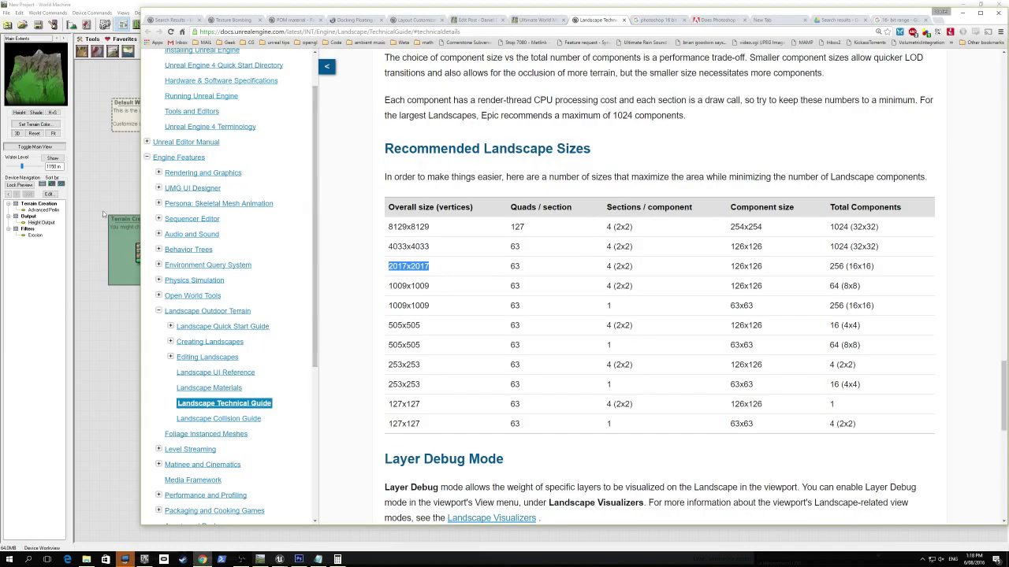
pyautogui.click(107, 4)
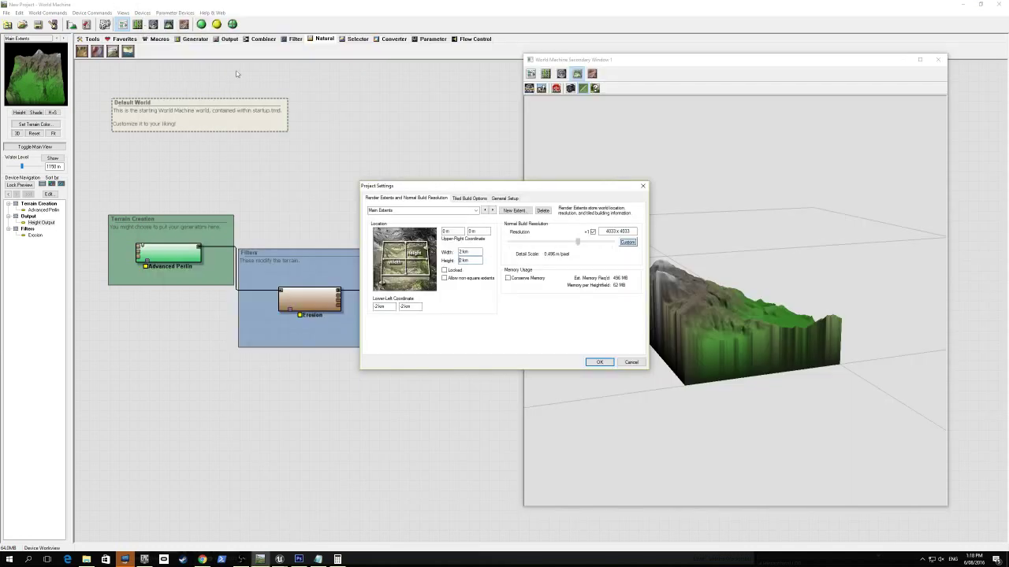
pyautogui.click(604, 232)
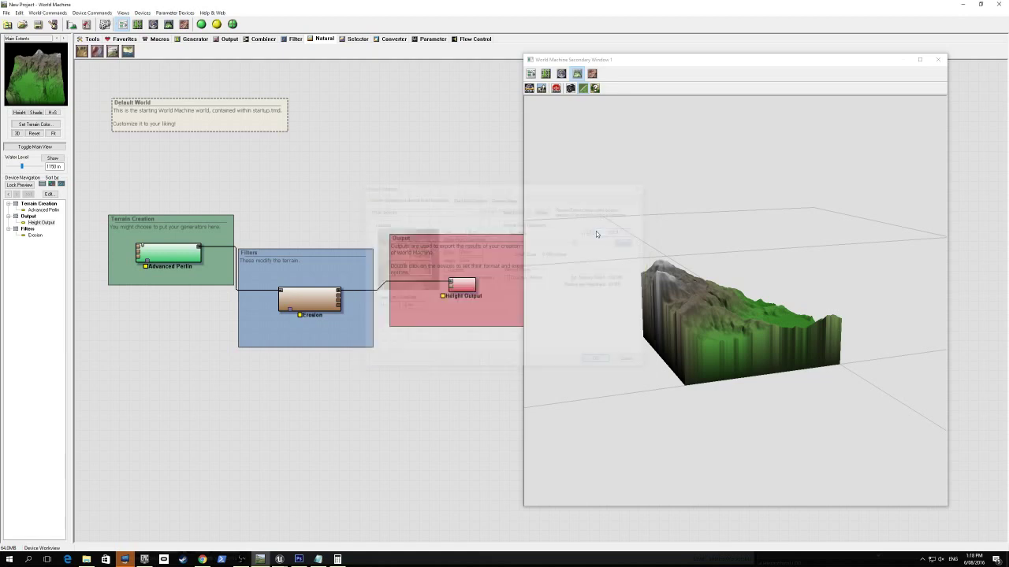
pyautogui.press('Return')
# - In the project world parameters, raise the terrain's vertical scale slightly to a maximum elevation of about 1269 m
pyautogui.click(47, 13)
pyautogui.click(63, 62)
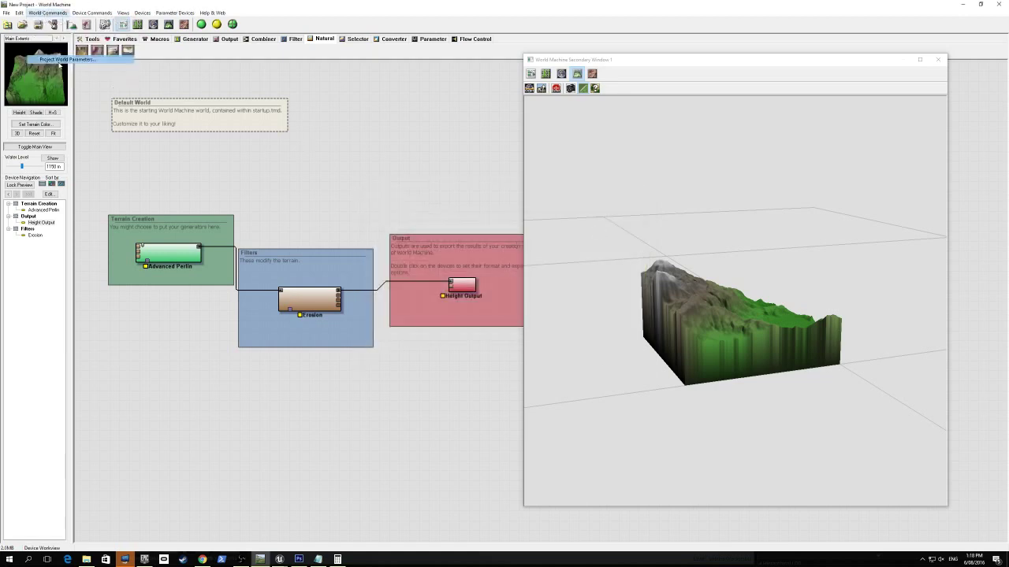
pyautogui.click(504, 199)
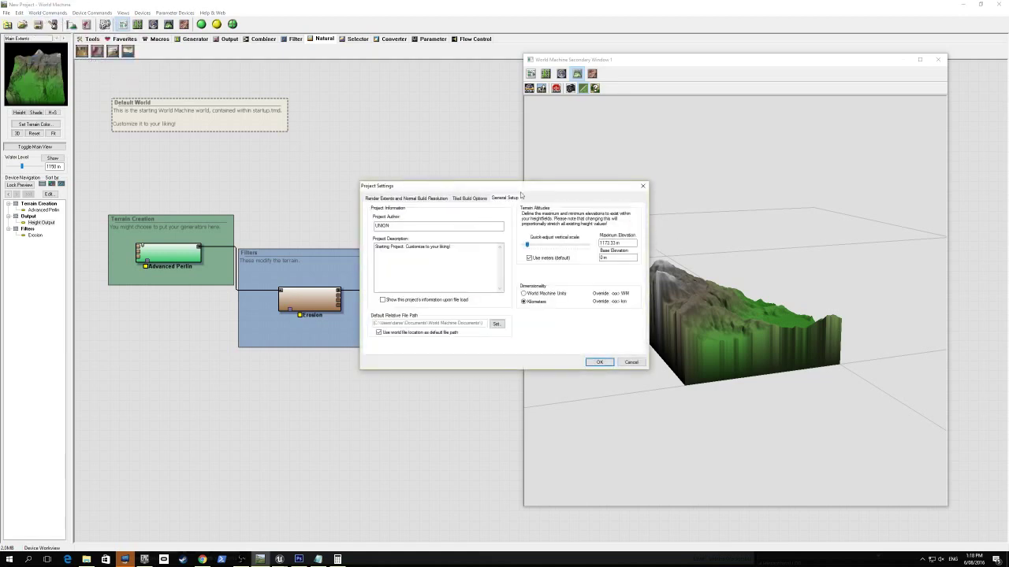
pyautogui.moveTo(530, 186); pyautogui.dragTo(401, 178)
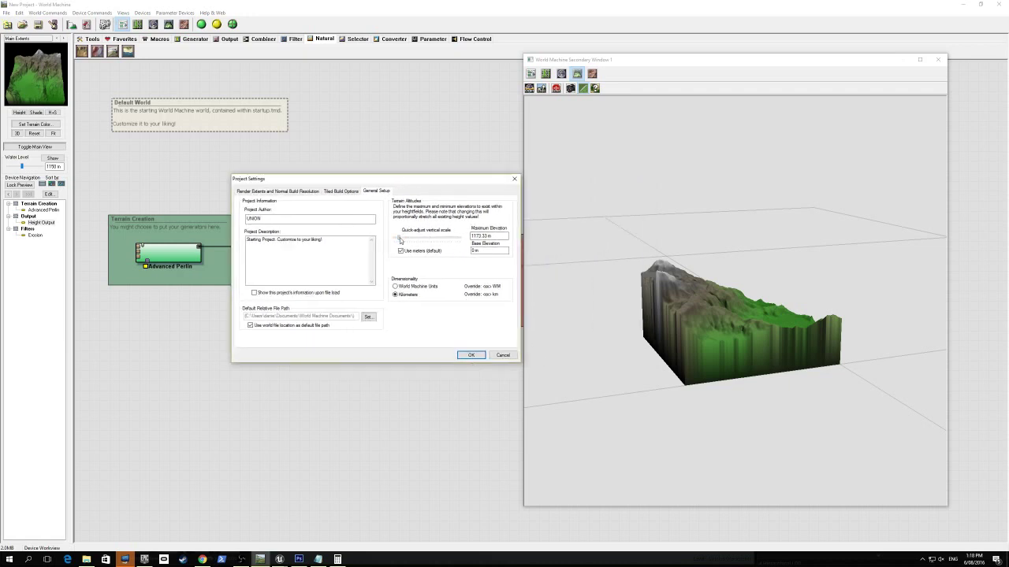
pyautogui.moveTo(401, 241)
pyautogui.mouseDown()
pyautogui.moveTo(411, 240)
pyautogui.moveTo(399, 240)
pyautogui.mouseUp()
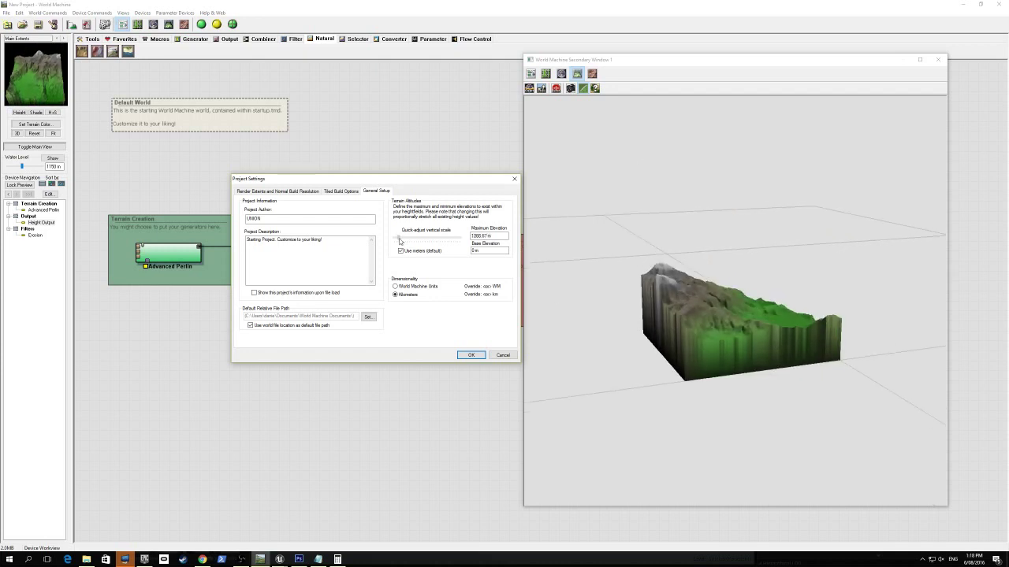
pyautogui.click(471, 354)
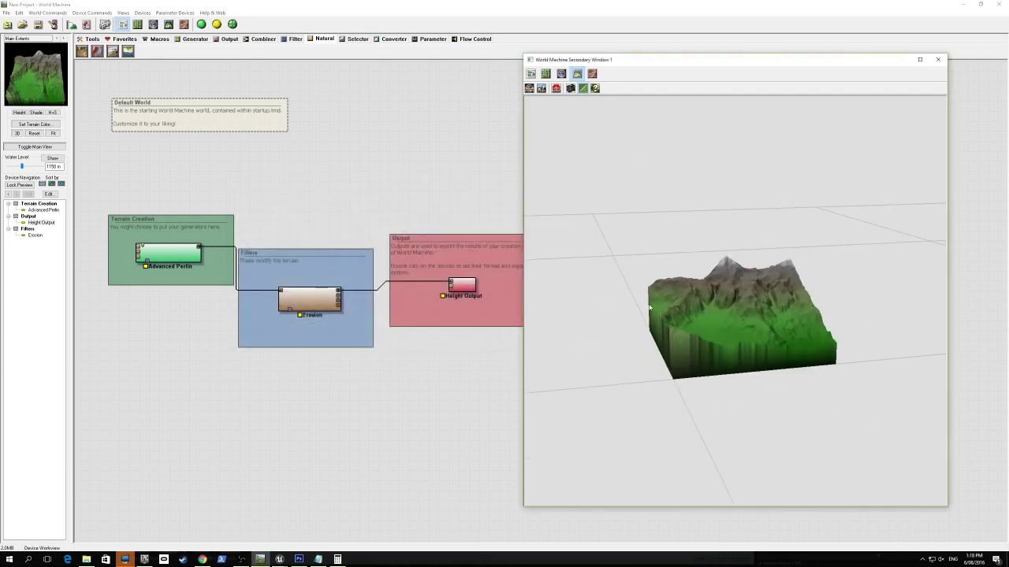
# - Inspect the rescaled terrain in the 3D preview and start a normal build of the main extents at 2017 x 2017
pyautogui.scroll(5, 671, 289)
pyautogui.scroll(-4, 662, 286)
pyautogui.scroll(5, 654, 284)
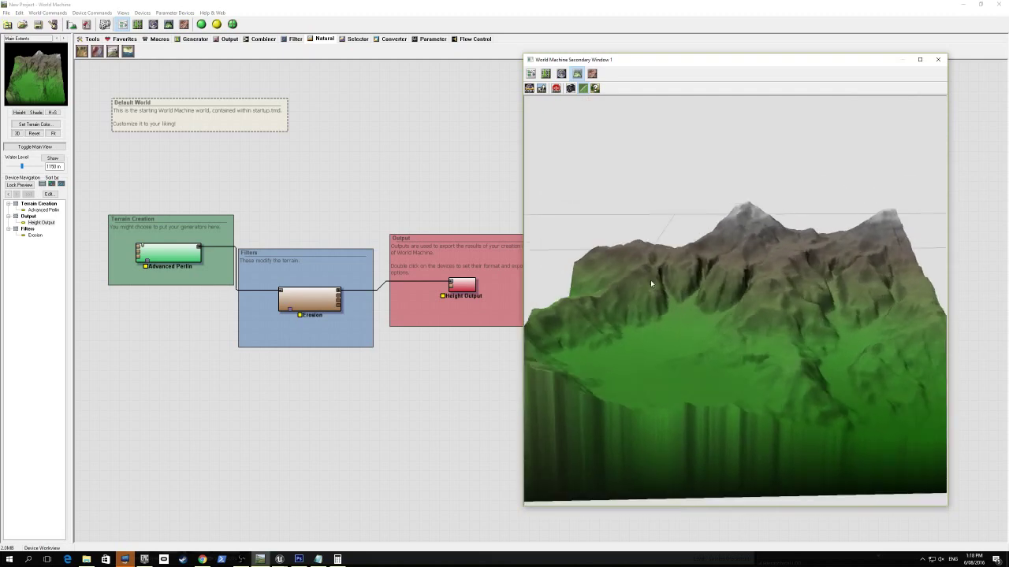
pyautogui.moveTo(650, 279); pyautogui.dragTo(786, 262)
pyautogui.moveTo(666, 270)
pyautogui.mouseDown()
pyautogui.moveTo(770, 271)
pyautogui.moveTo(664, 261)
pyautogui.mouseUp()
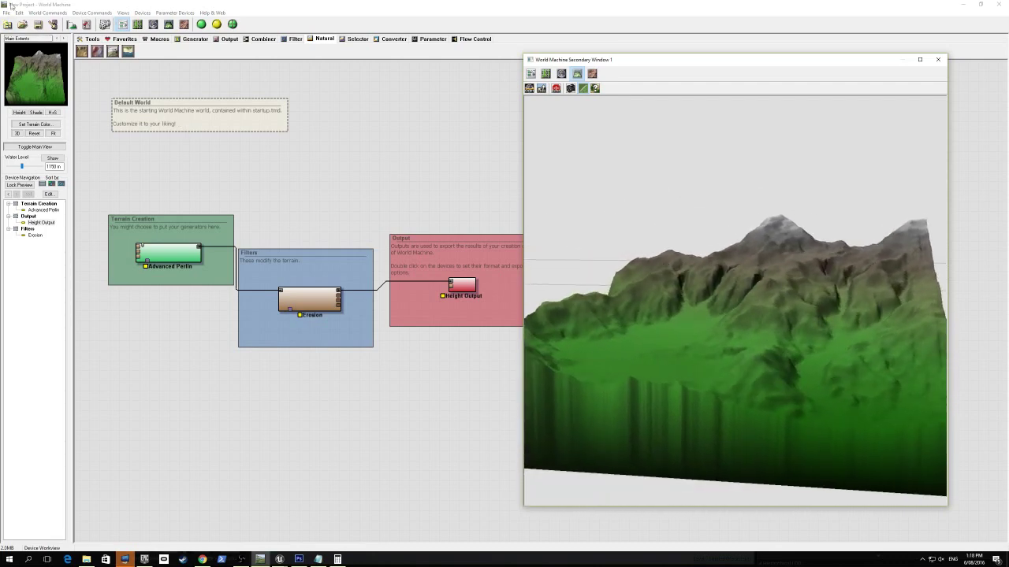
pyautogui.click(201, 23)
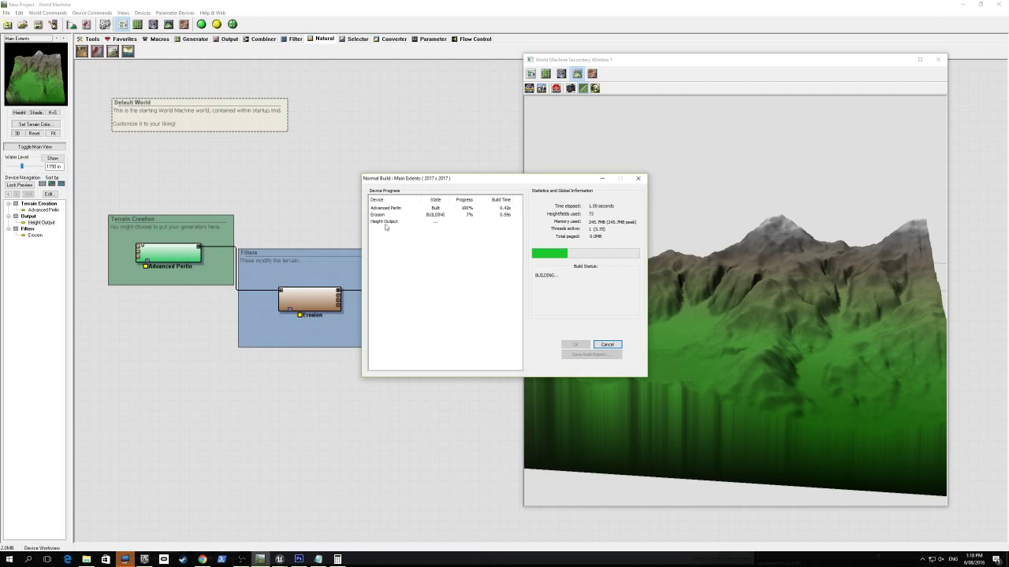